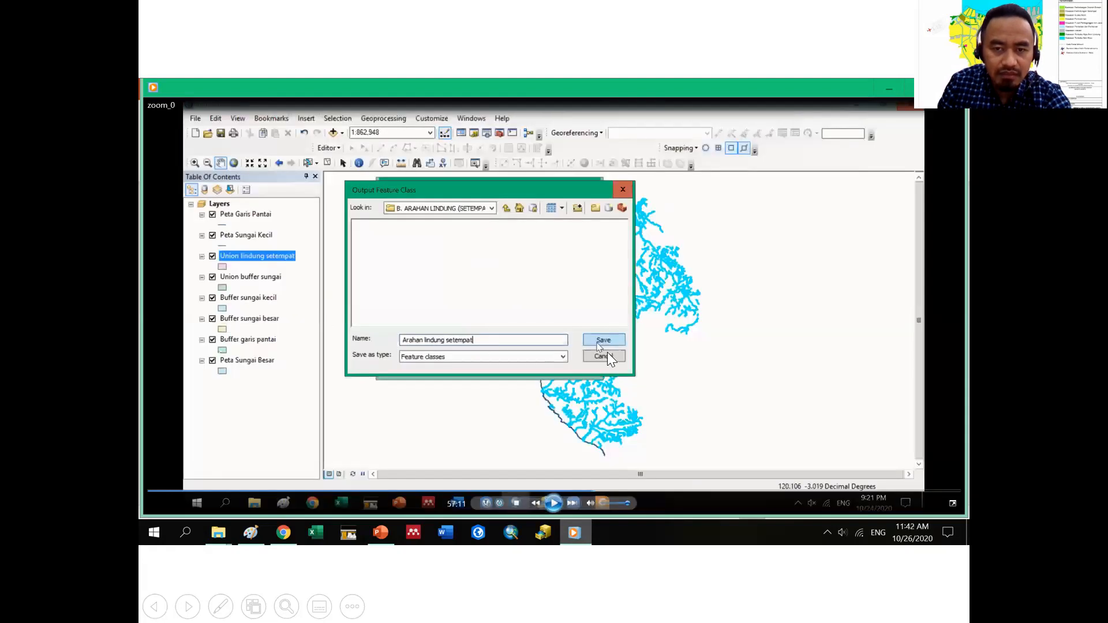
pyautogui.click(607, 352)
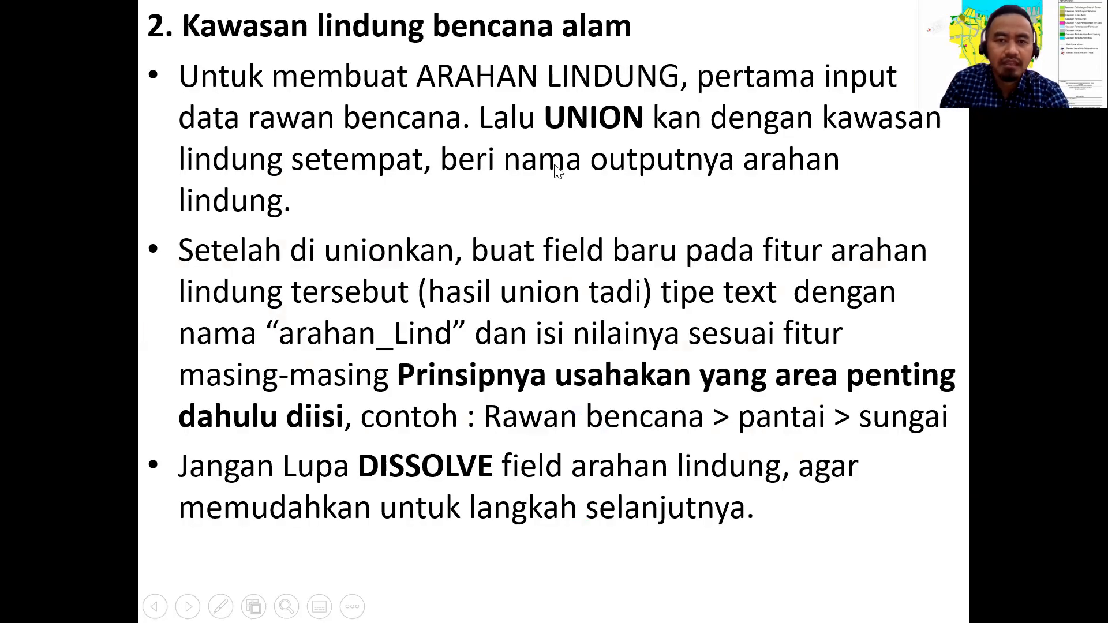
pyautogui.click(568, 213)
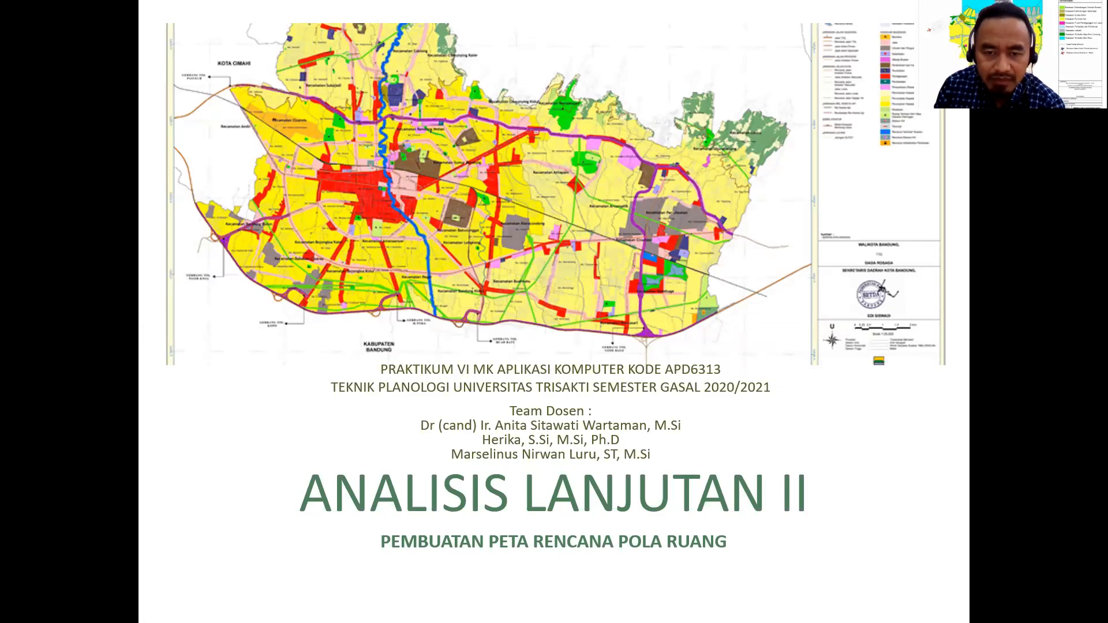
pyautogui.press('Right')
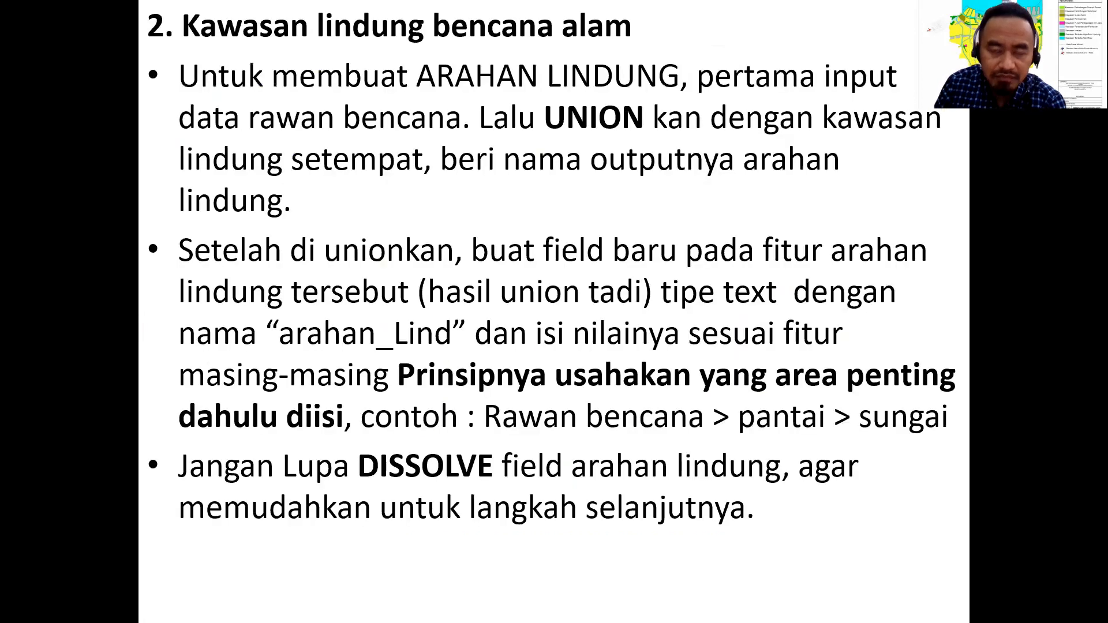
pyautogui.press('Right')
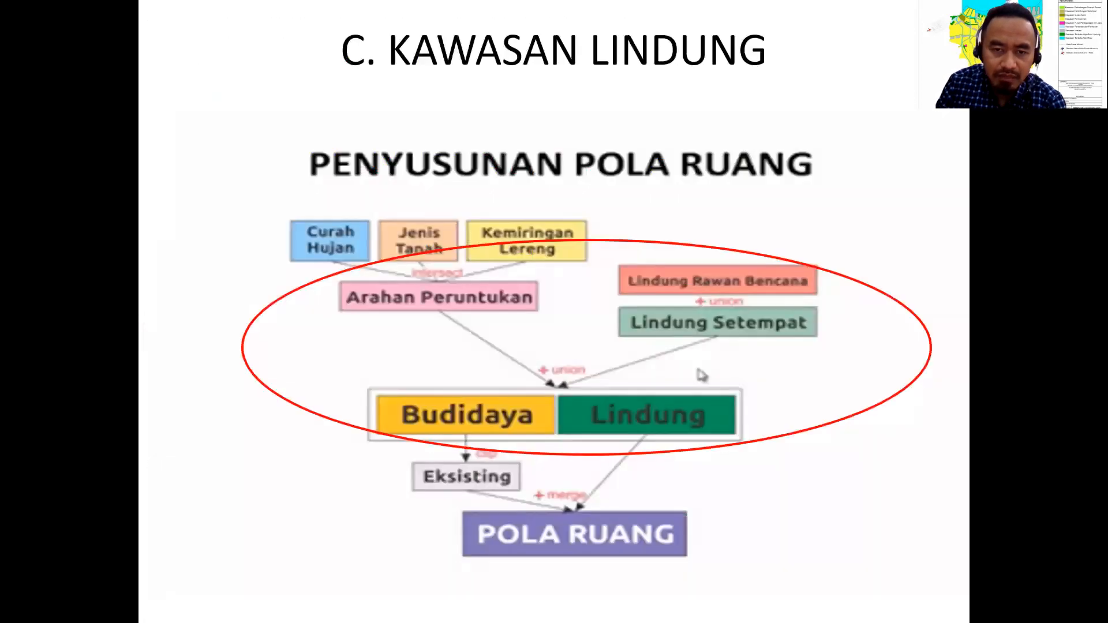
pyautogui.press('Right')
pyautogui.press('Left')
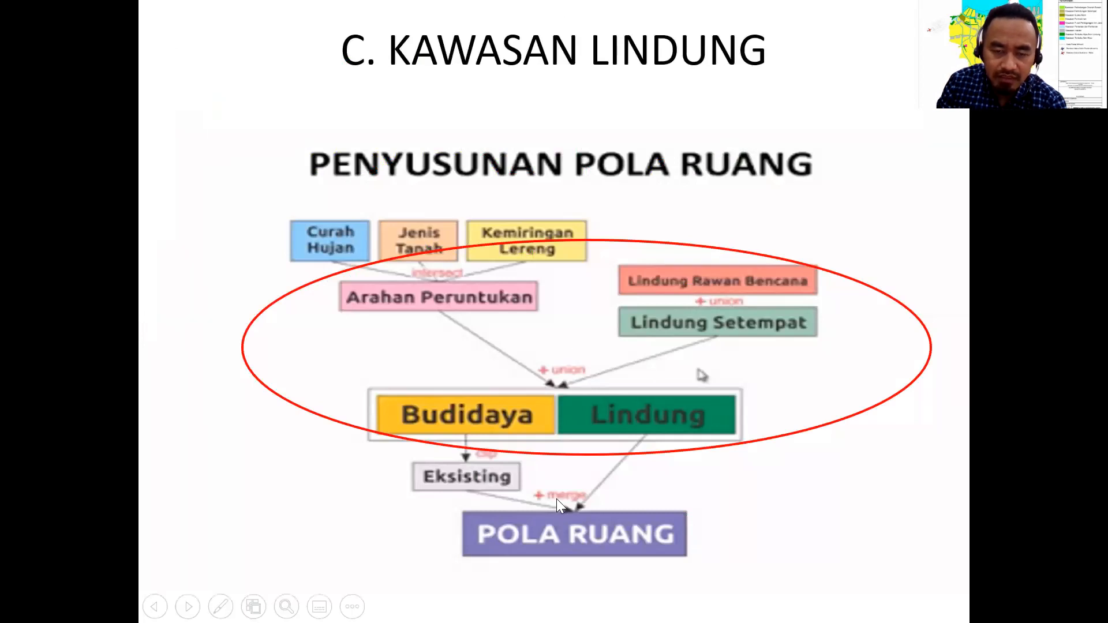
pyautogui.click(544, 445)
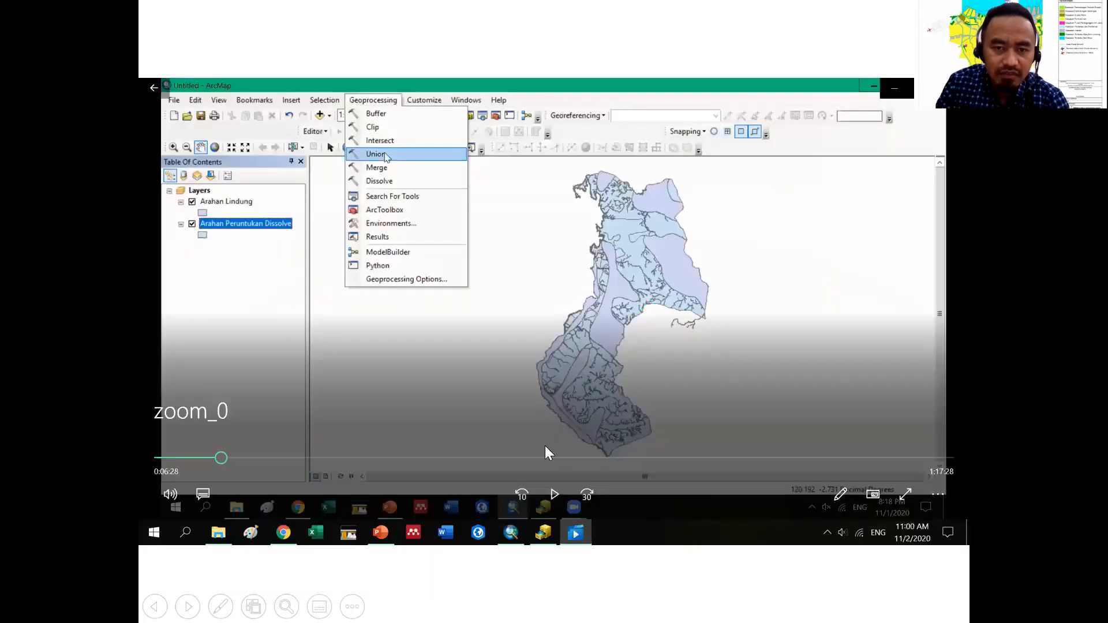
pyautogui.click(544, 446)
pyautogui.click(545, 446)
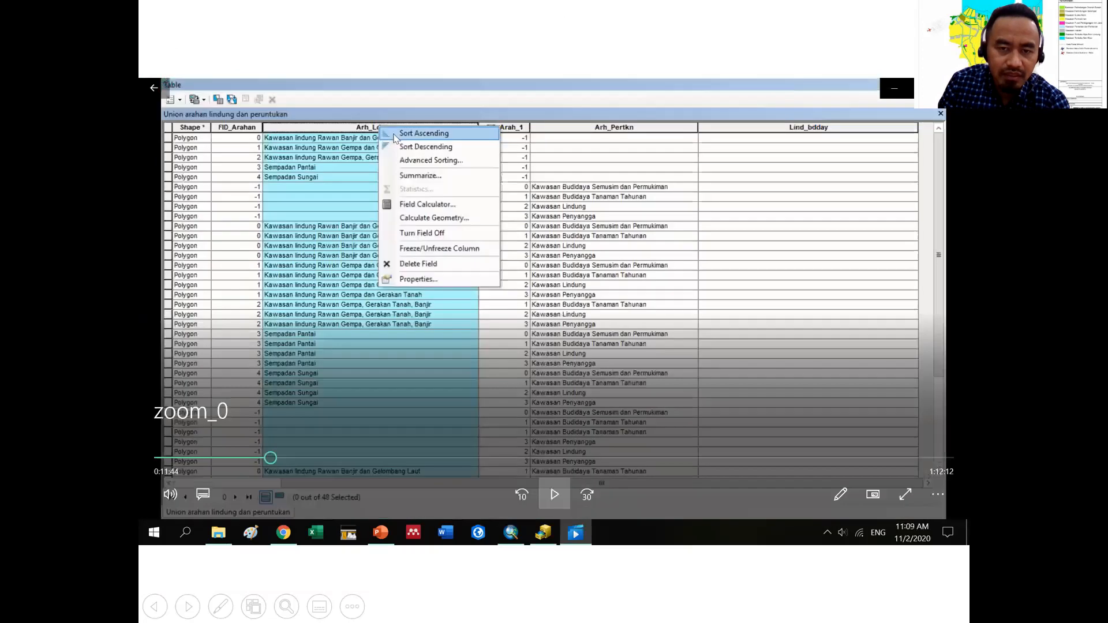
pyautogui.click(545, 445)
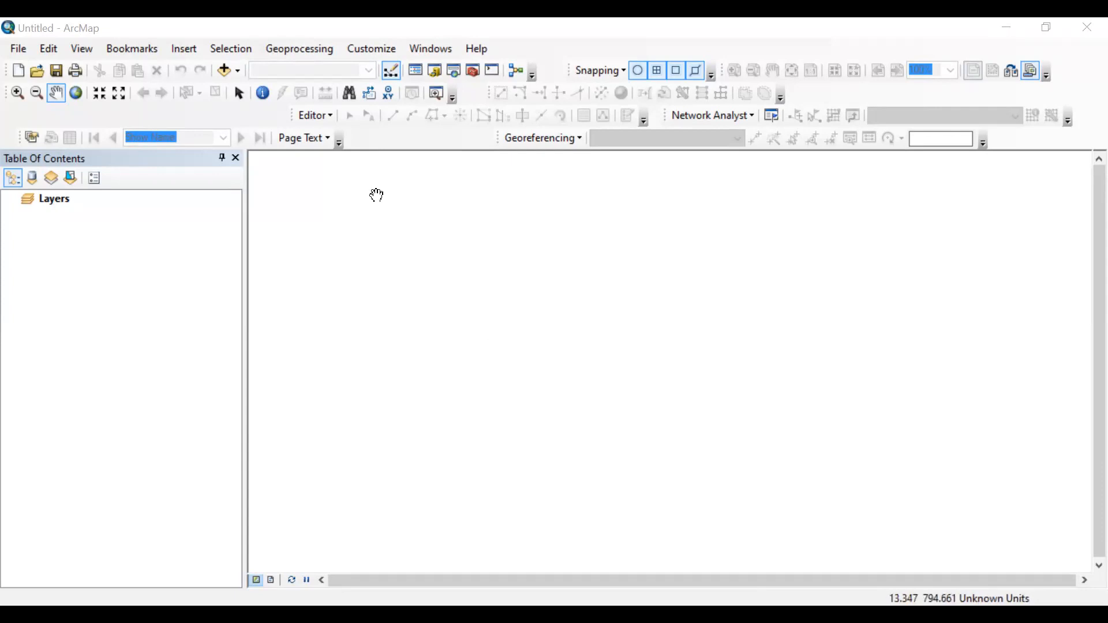
# Add all eight shapefiles in the Analisa Pola Ruang folder, from Curah_Hujan.shp to Sungai_Kecil.shp, to the empty map.
pyautogui.click(239, 71)
pyautogui.click(239, 92)
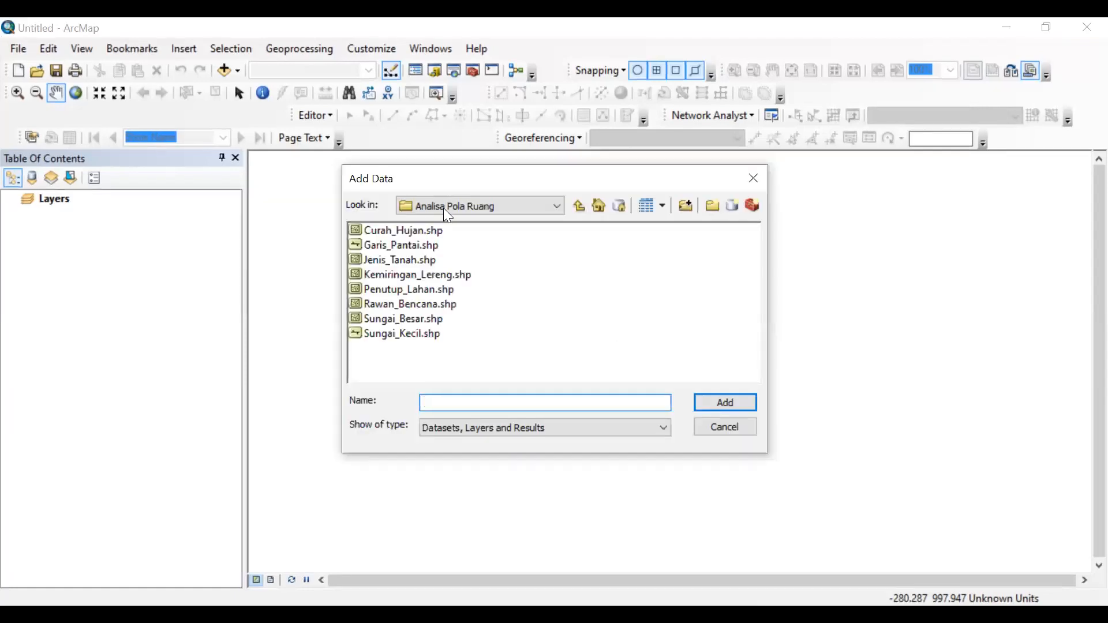
pyautogui.click(451, 216)
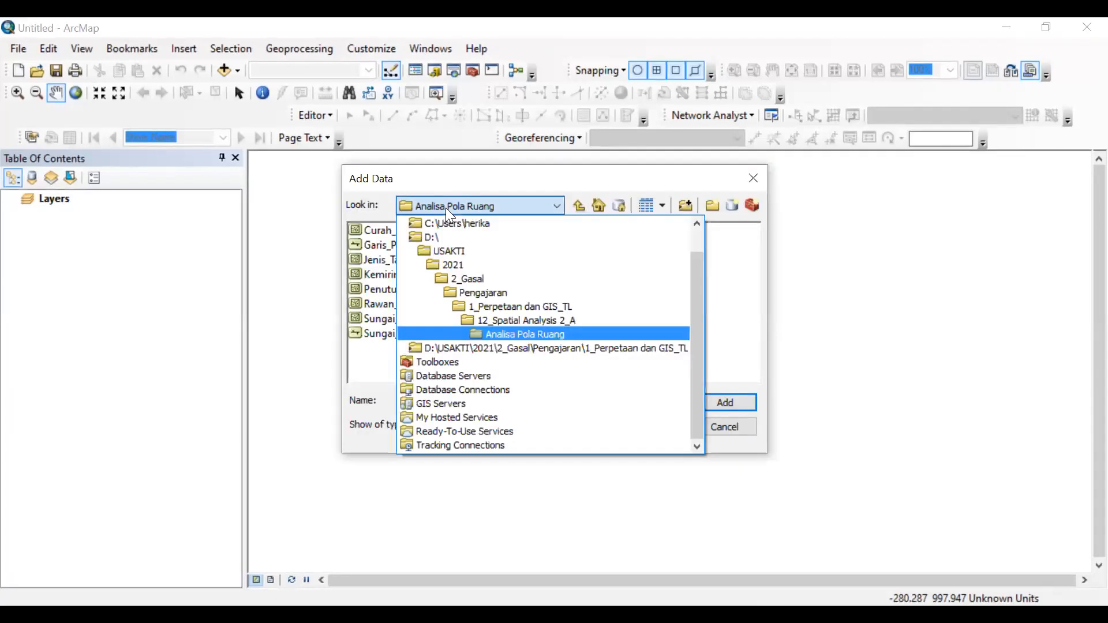
pyautogui.click(497, 320)
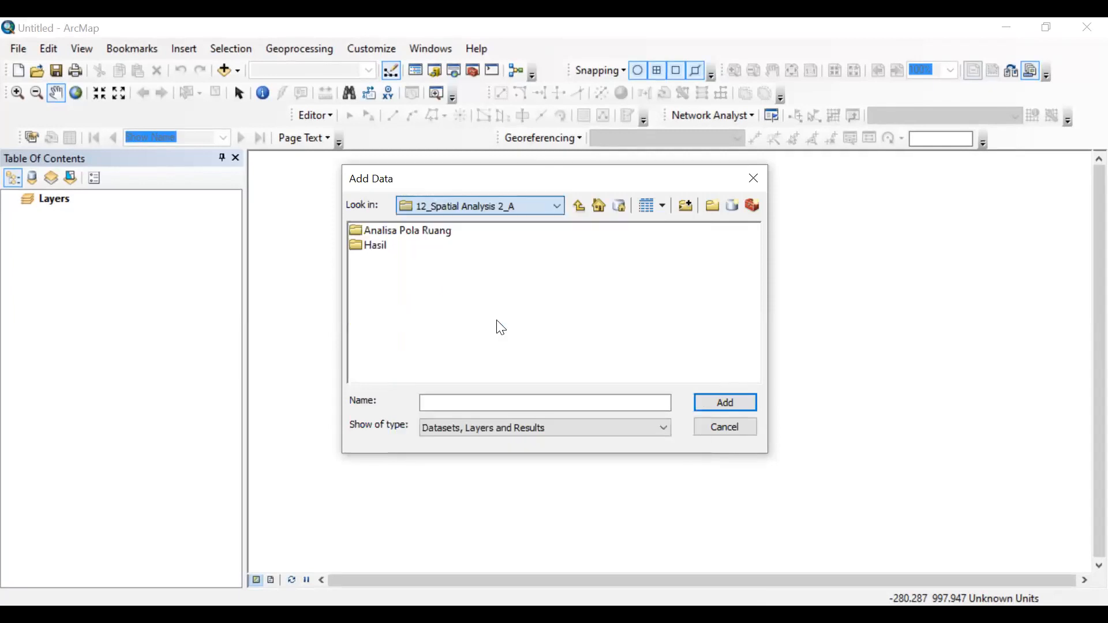
pyautogui.click(401, 234)
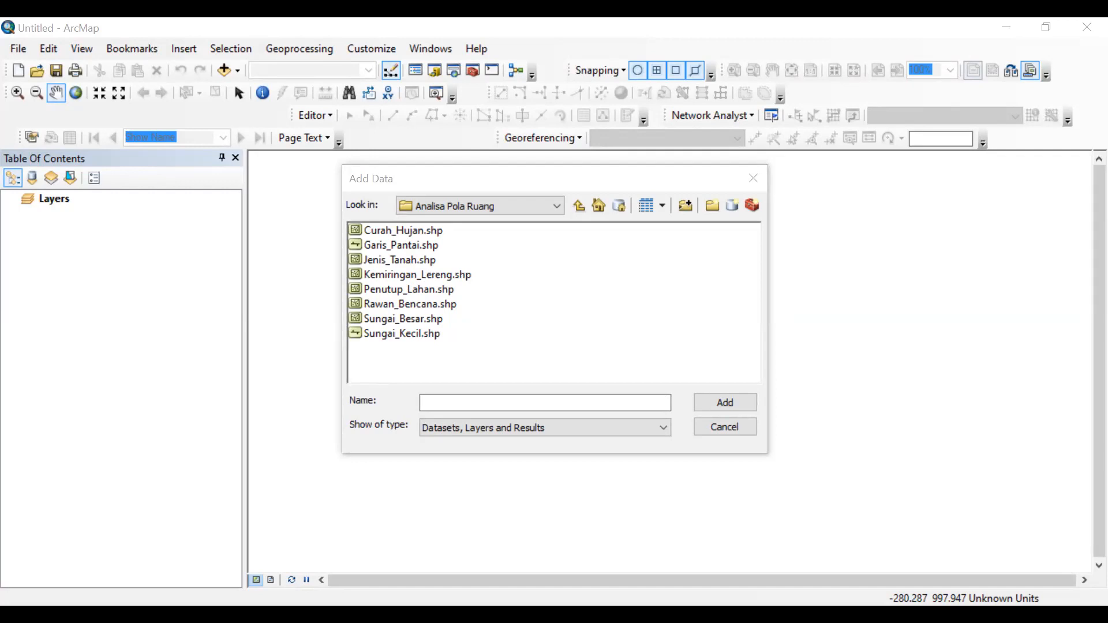
pyautogui.click(413, 229)
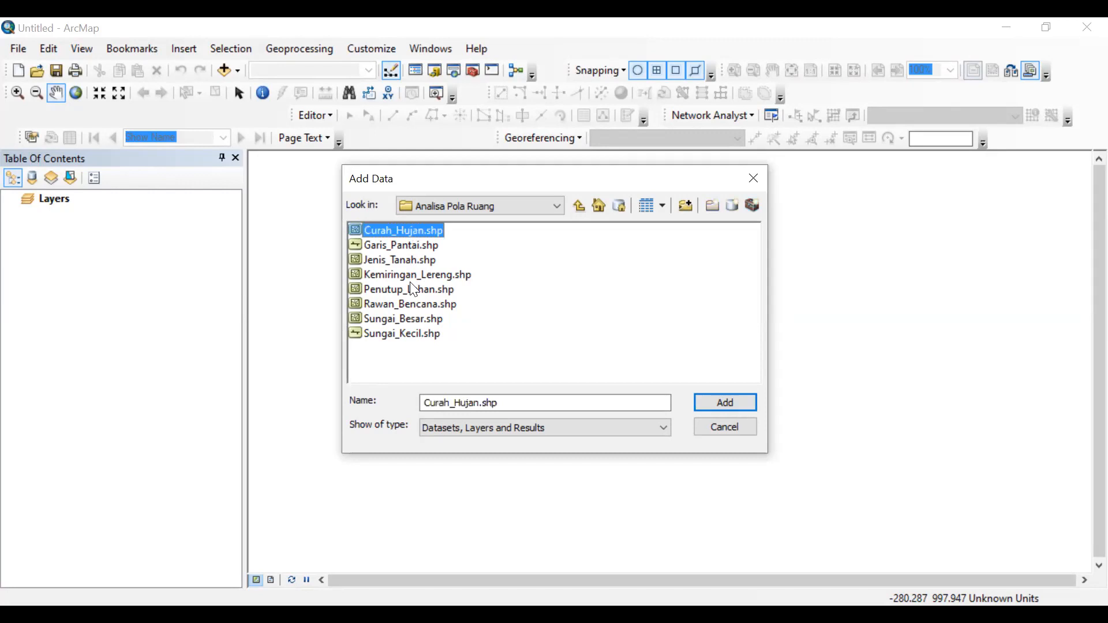
pyautogui.keyDown('shift'); pyautogui.click(411, 339); pyautogui.keyUp('shift')
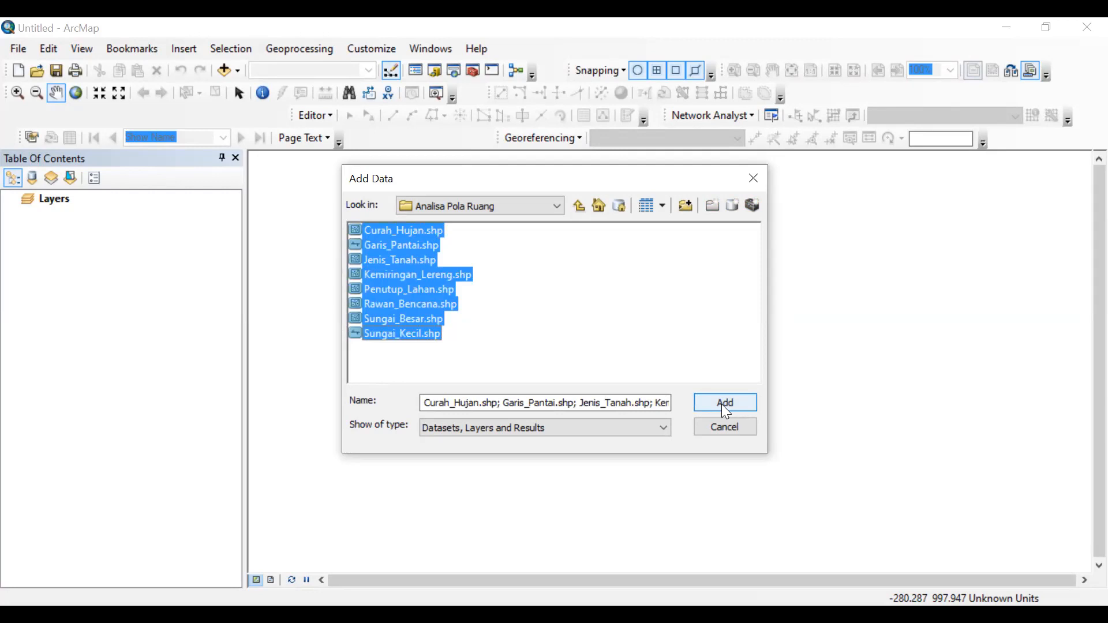
pyautogui.click(721, 405)
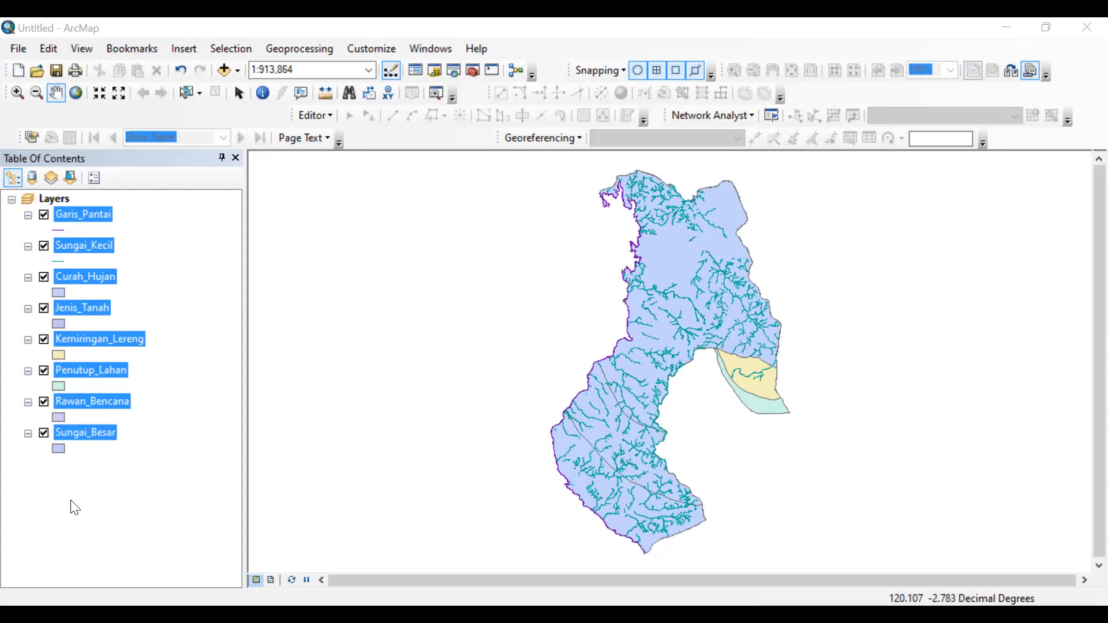
# Create two new group layers in the Layers data frame.
pyautogui.click(53, 198)
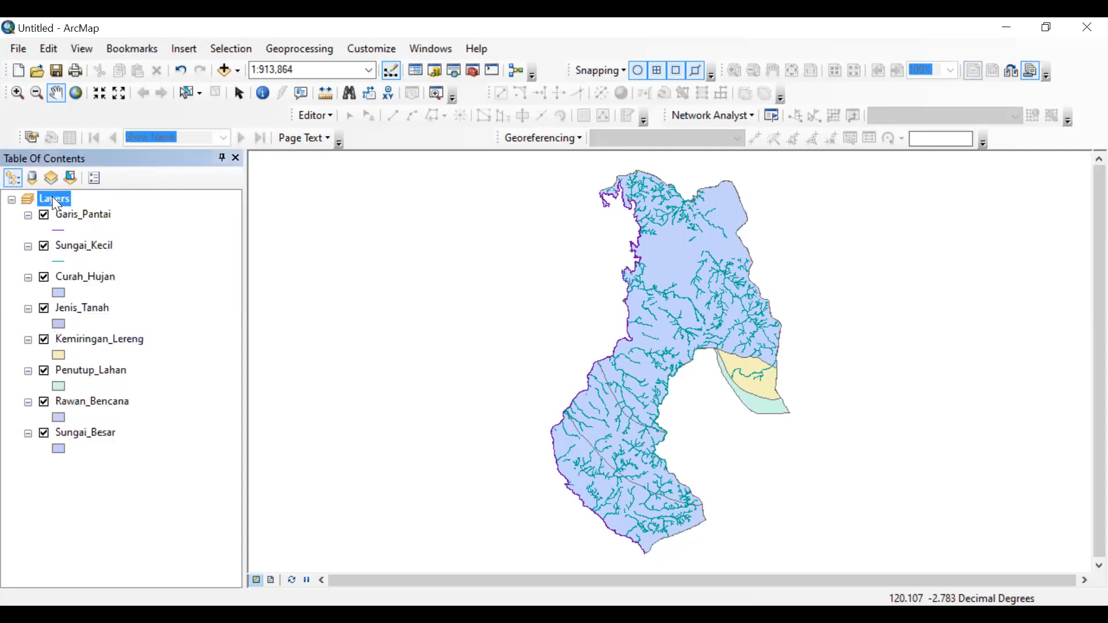
pyautogui.rightClick(52, 197)
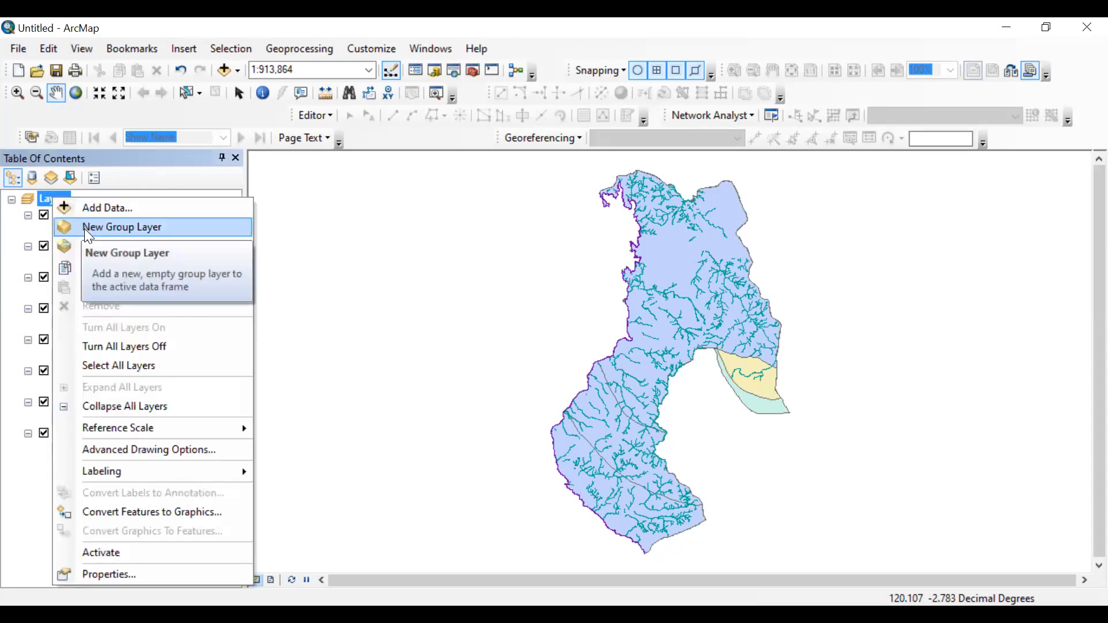
pyautogui.click(88, 227)
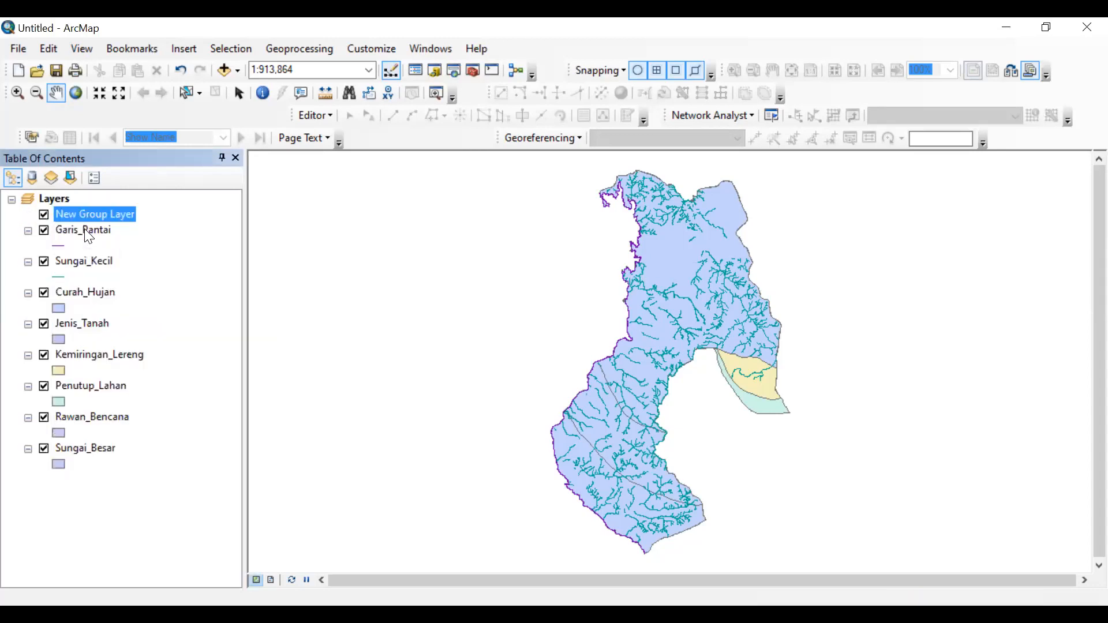
pyautogui.rightClick(56, 198)
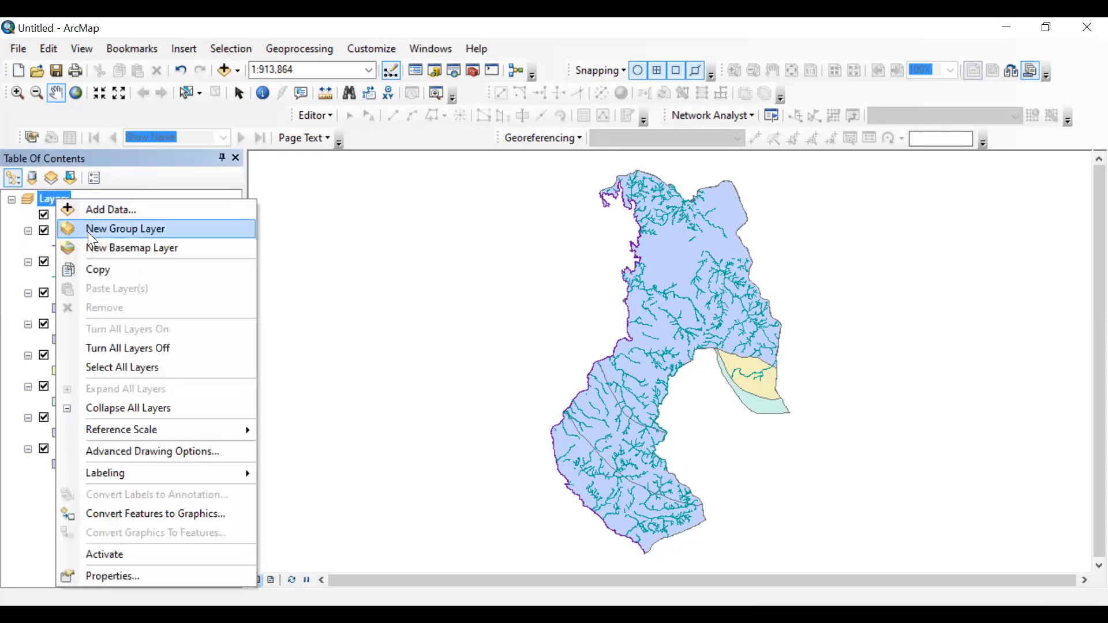
pyautogui.click(88, 233)
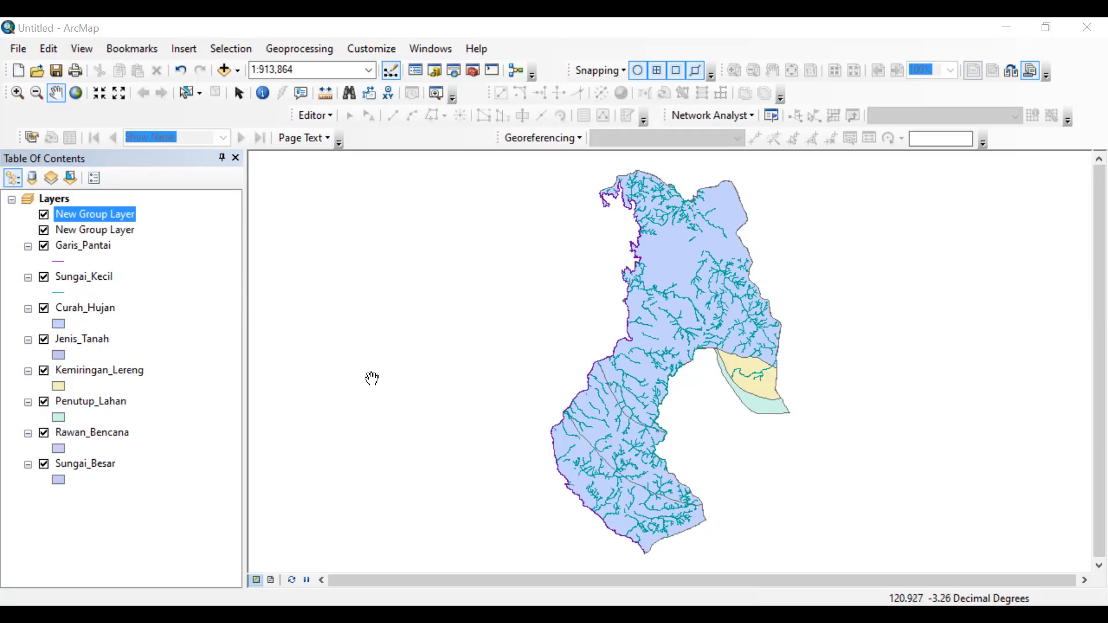
# Rename the upper new group layer as Peta Tematik and the lower one as Peta Dasar.
pyautogui.click(94, 213)
pyautogui.write('Peta Tematik')
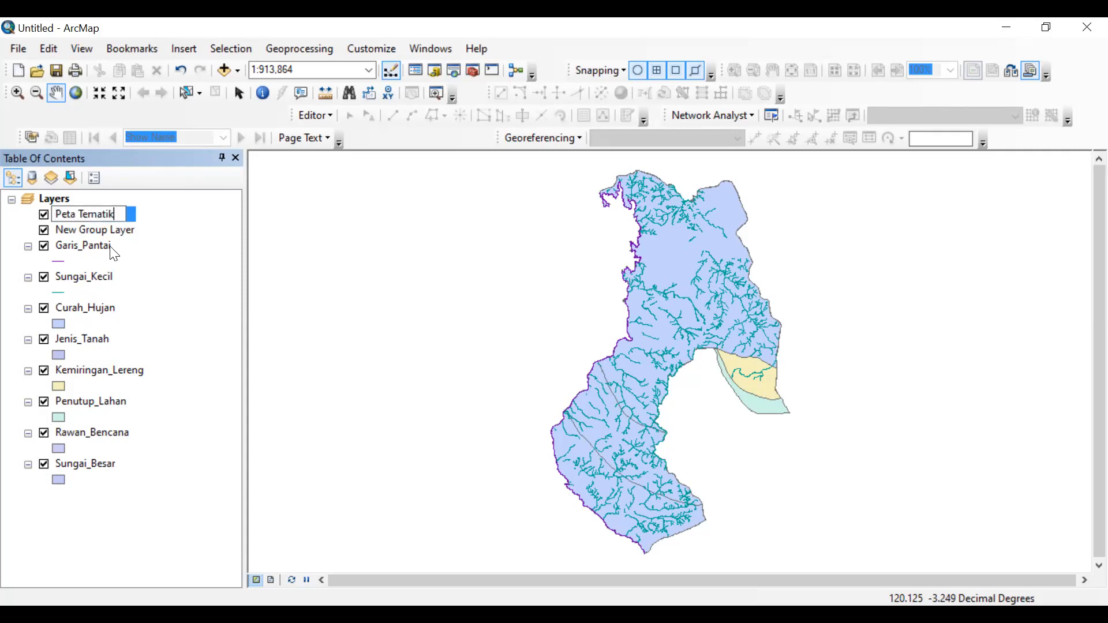
pyautogui.press('Return')
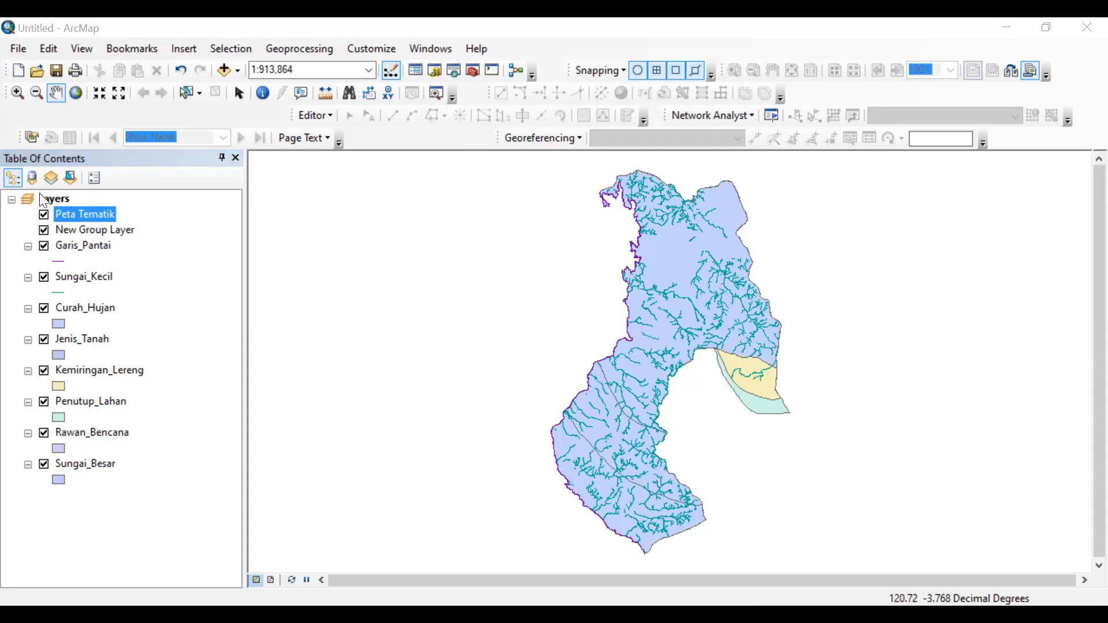
pyautogui.click(82, 229)
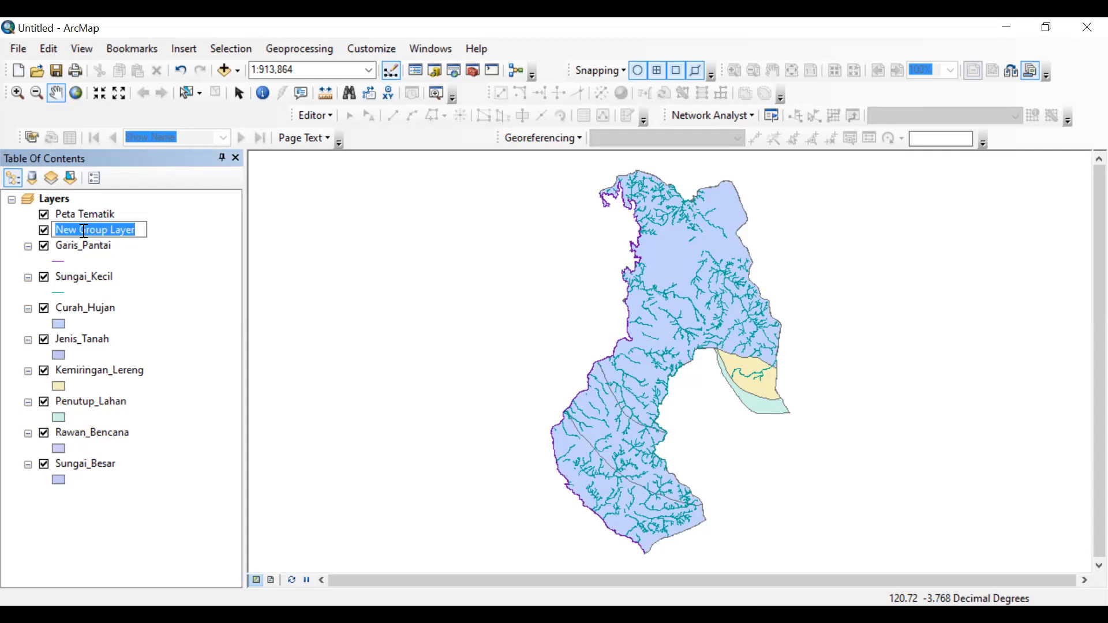
pyautogui.write('Peta')
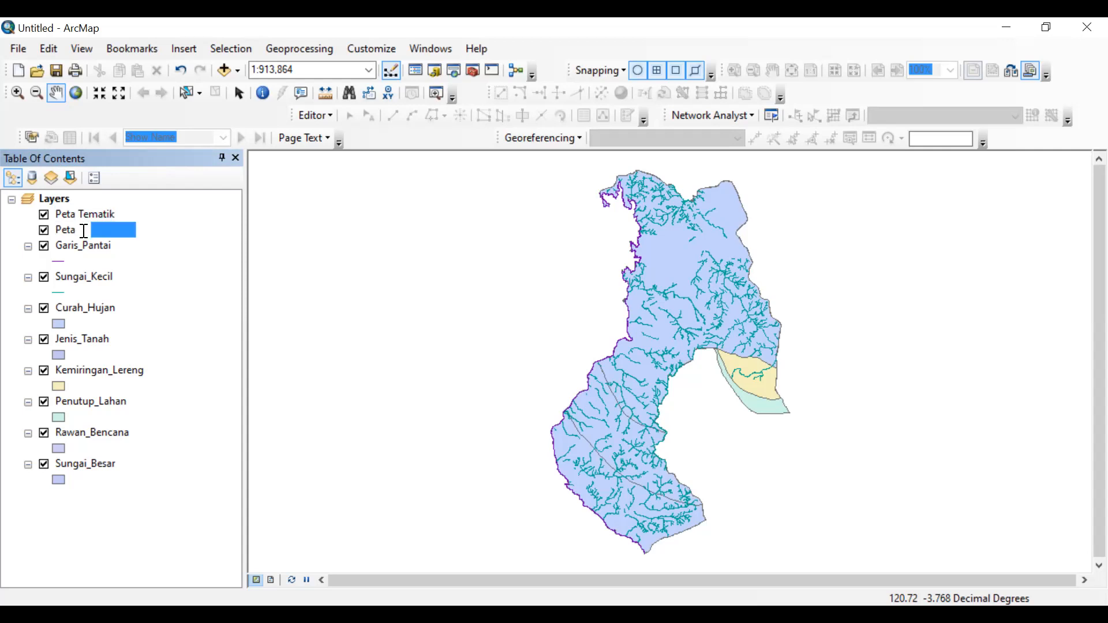
pyautogui.write(' Dasar')
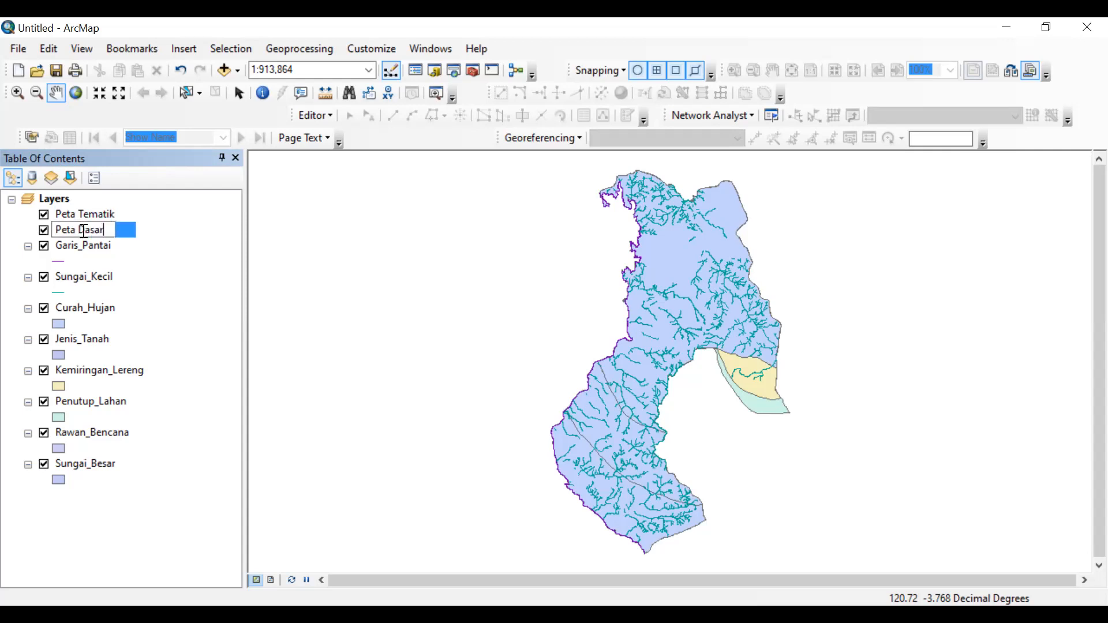
pyautogui.press('Return')
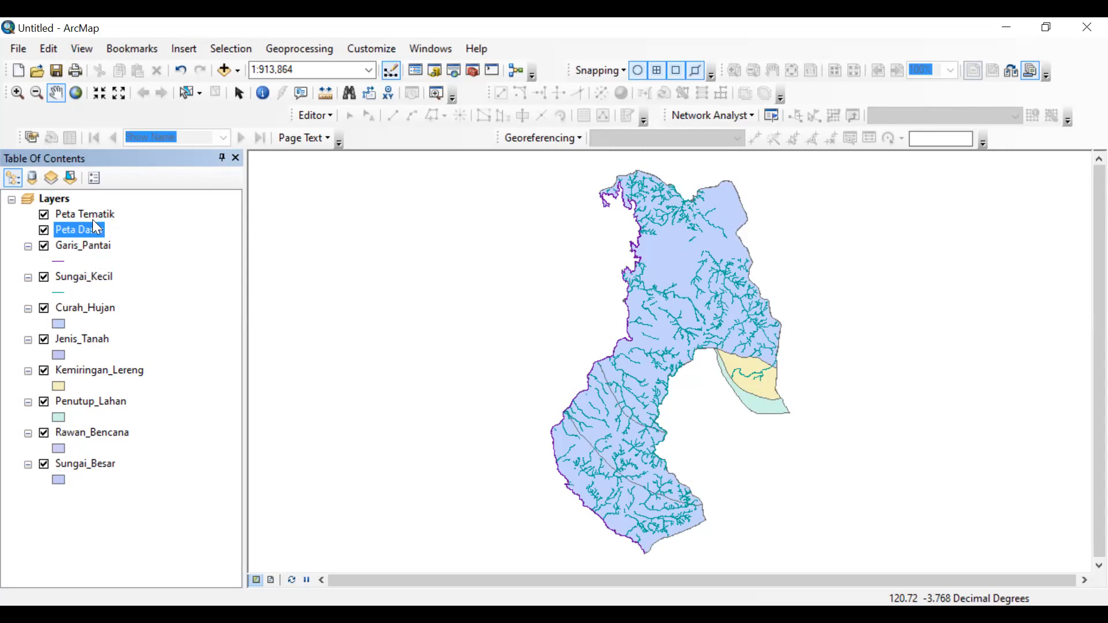
# Move the Curah_Hujan, Jenis_Tanah, Kemiringan_Lereng and Rawan_Bencana layers, in that order, into the Peta Tematik group.
pyautogui.press('Up')
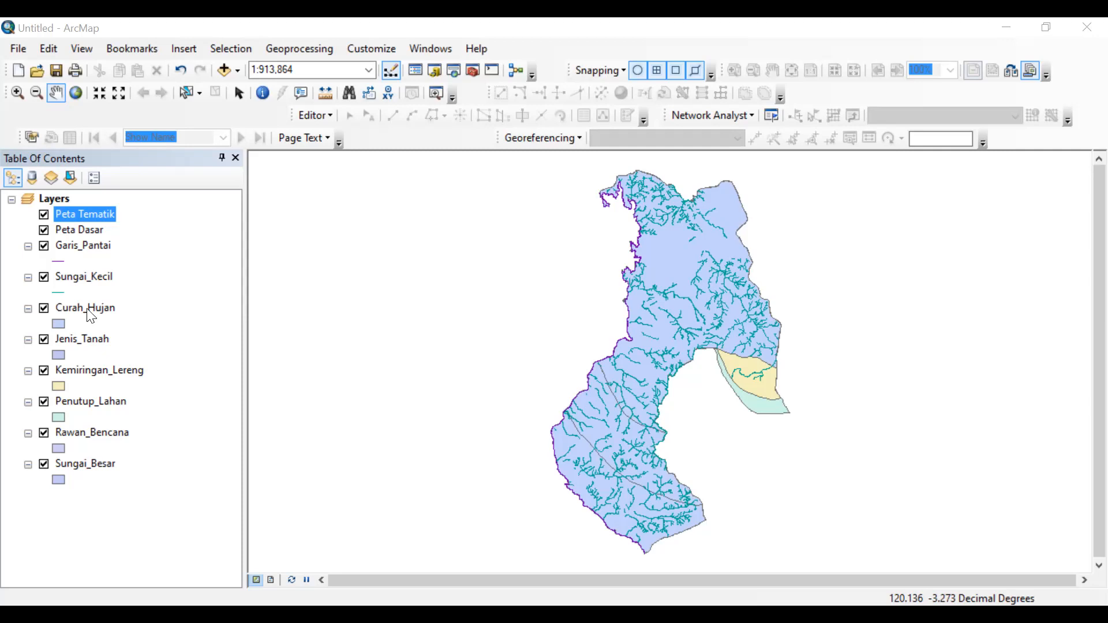
pyautogui.moveTo(88, 316); pyautogui.dragTo(102, 219)
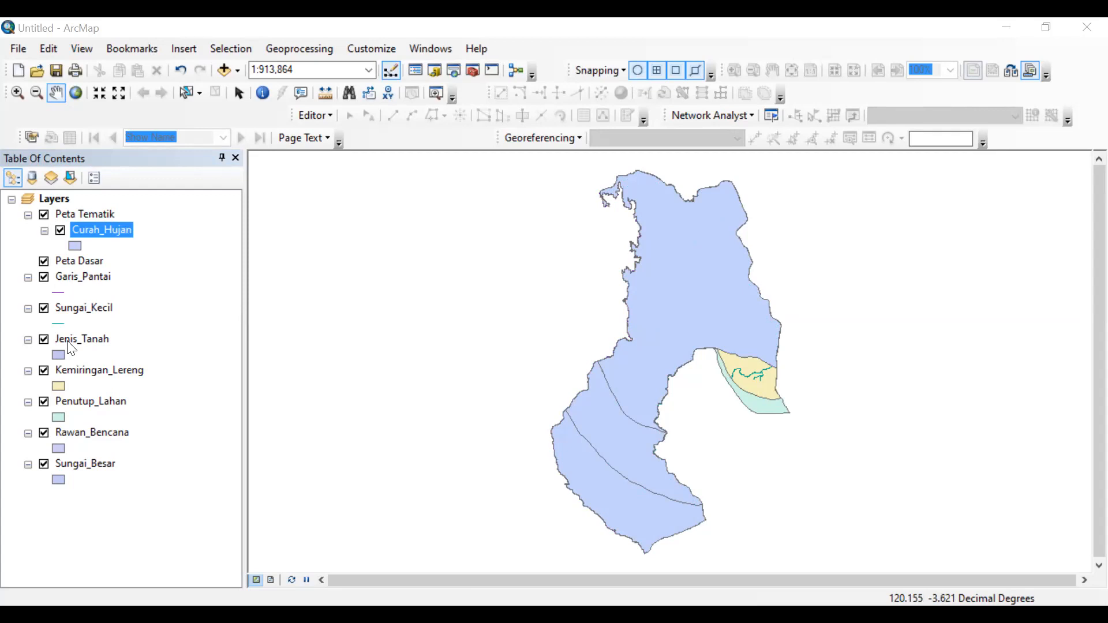
pyautogui.moveTo(70, 348); pyautogui.dragTo(107, 254)
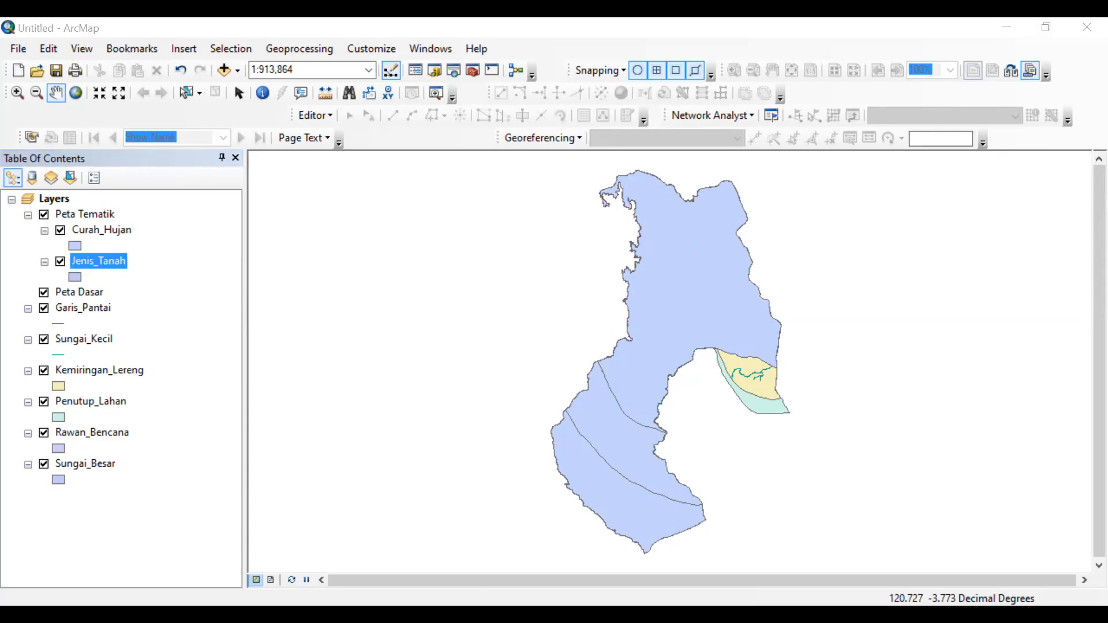
pyautogui.moveTo(80, 366); pyautogui.dragTo(101, 295)
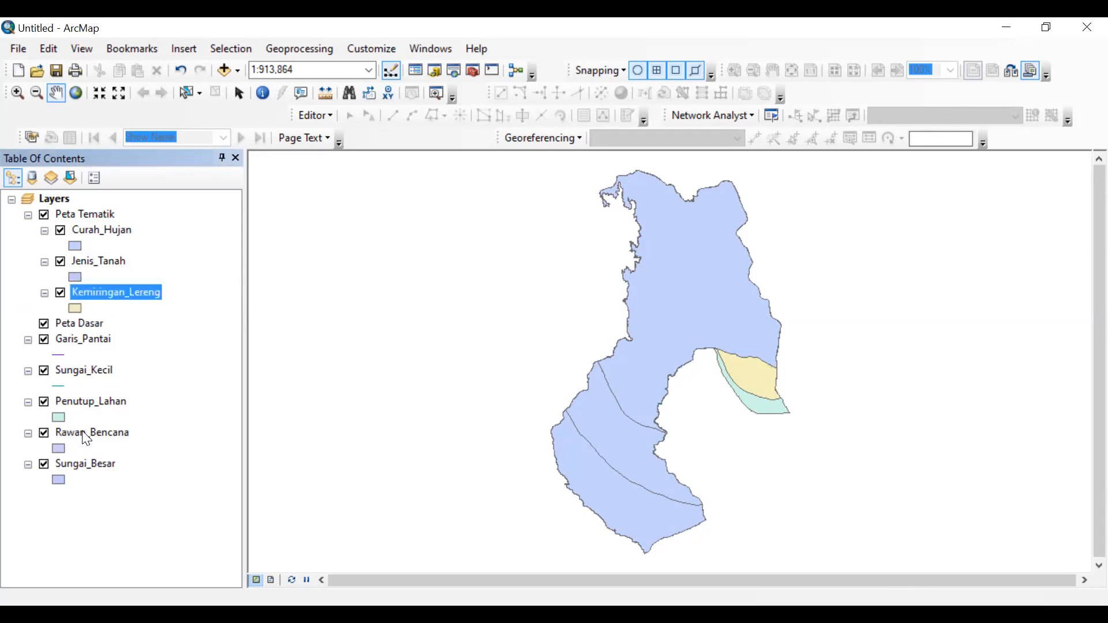
pyautogui.click(85, 438)
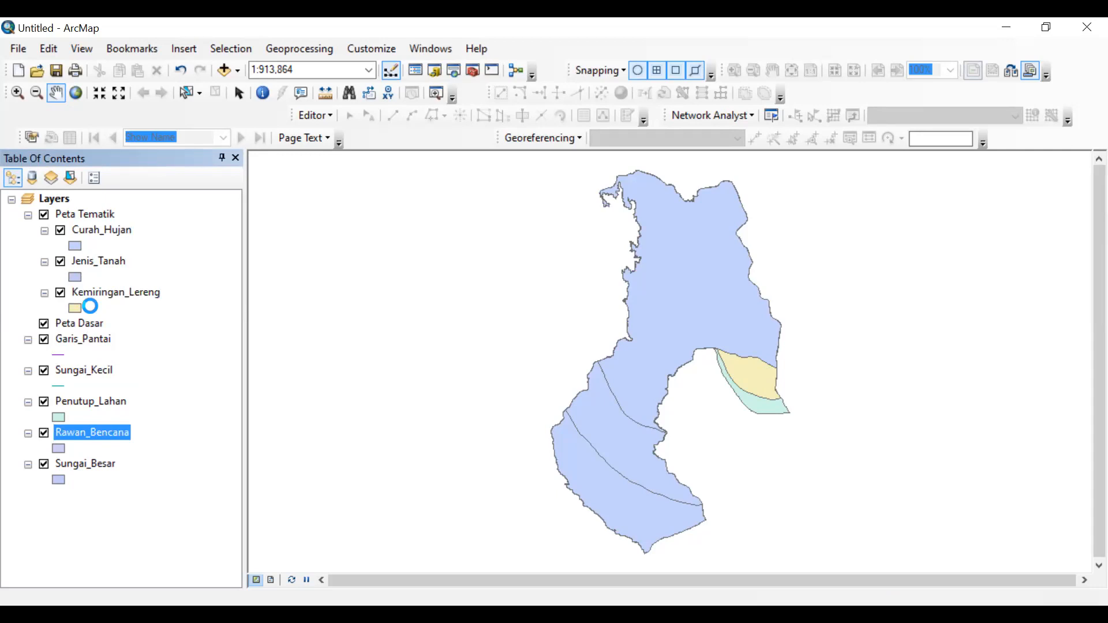
pyautogui.moveTo(89, 306); pyautogui.dragTo(91, 309)
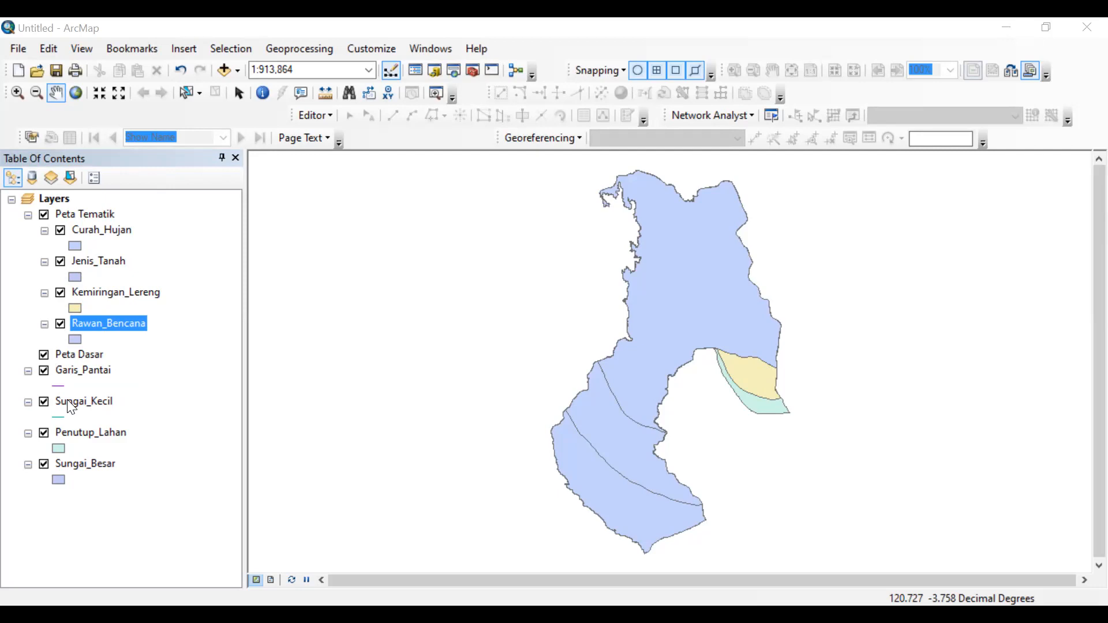
# Move the Sungai_Kecil, Garis_Pantai, Penutup_Lahan and Sungai_Besar layers, in that order, into the Peta Dasar group.
pyautogui.click(84, 401)
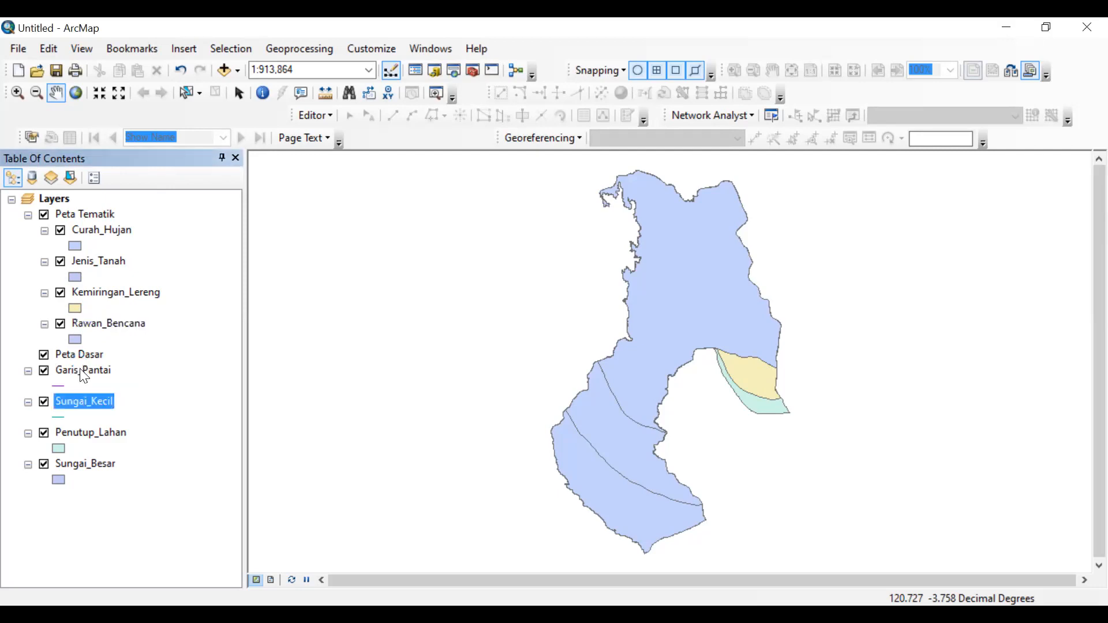
pyautogui.moveTo(84, 377); pyautogui.dragTo(84, 374)
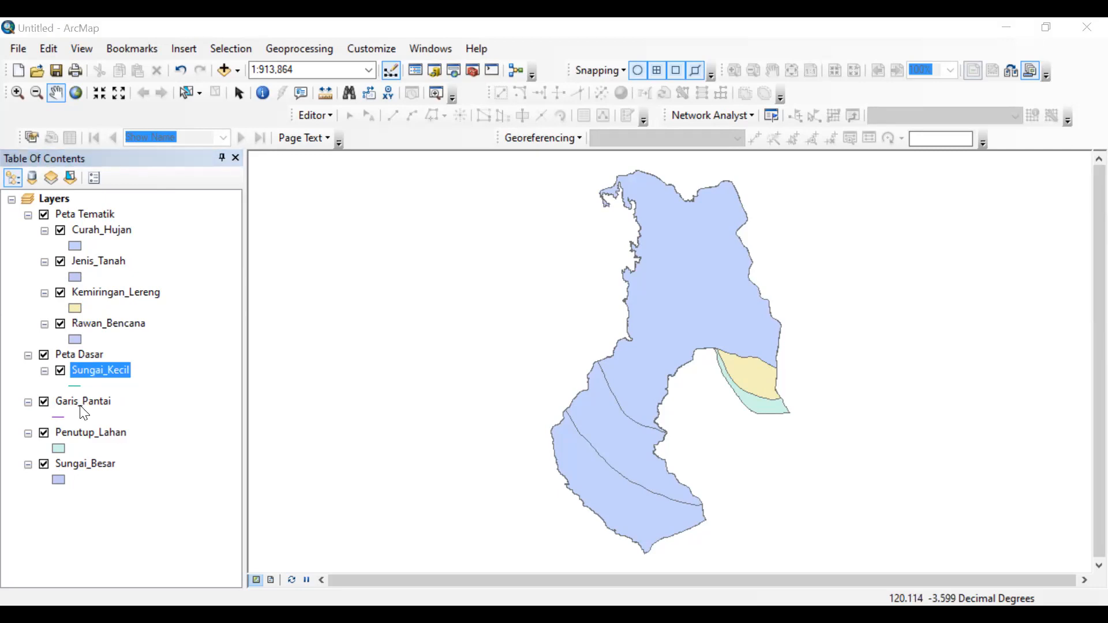
pyautogui.moveTo(86, 401); pyautogui.dragTo(94, 372)
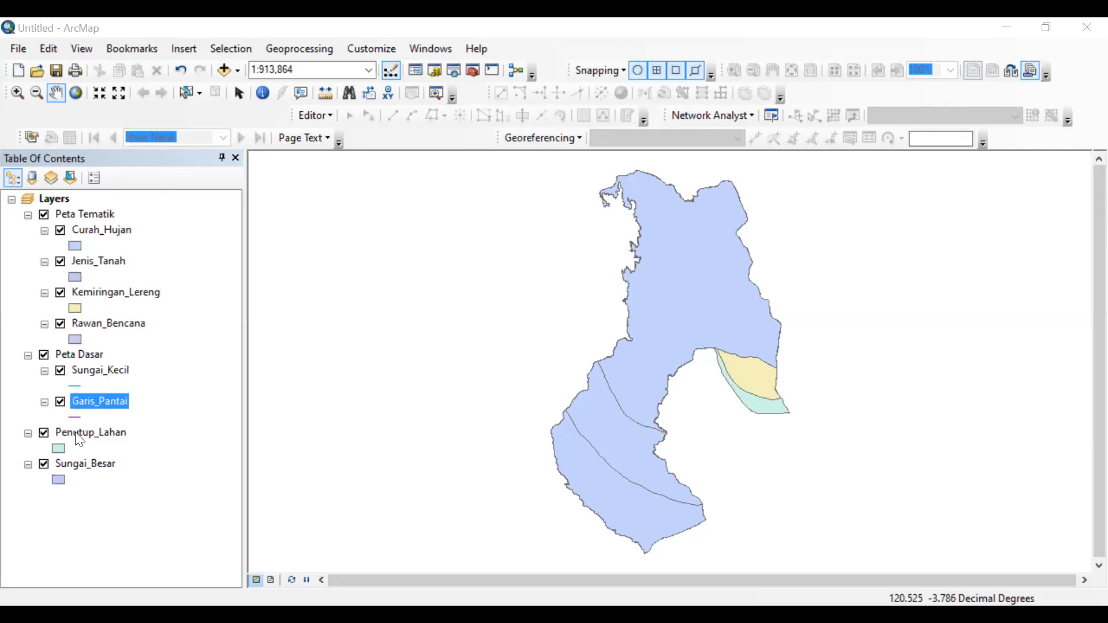
pyautogui.moveTo(83, 402); pyautogui.dragTo(84, 407)
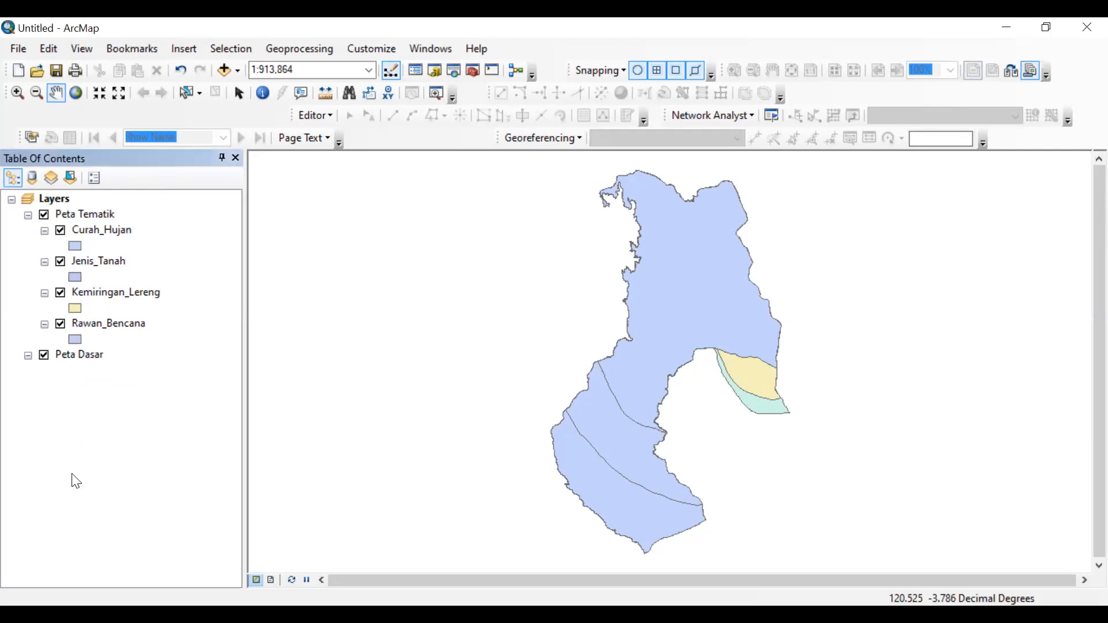
pyautogui.moveTo(83, 472); pyautogui.dragTo(84, 441)
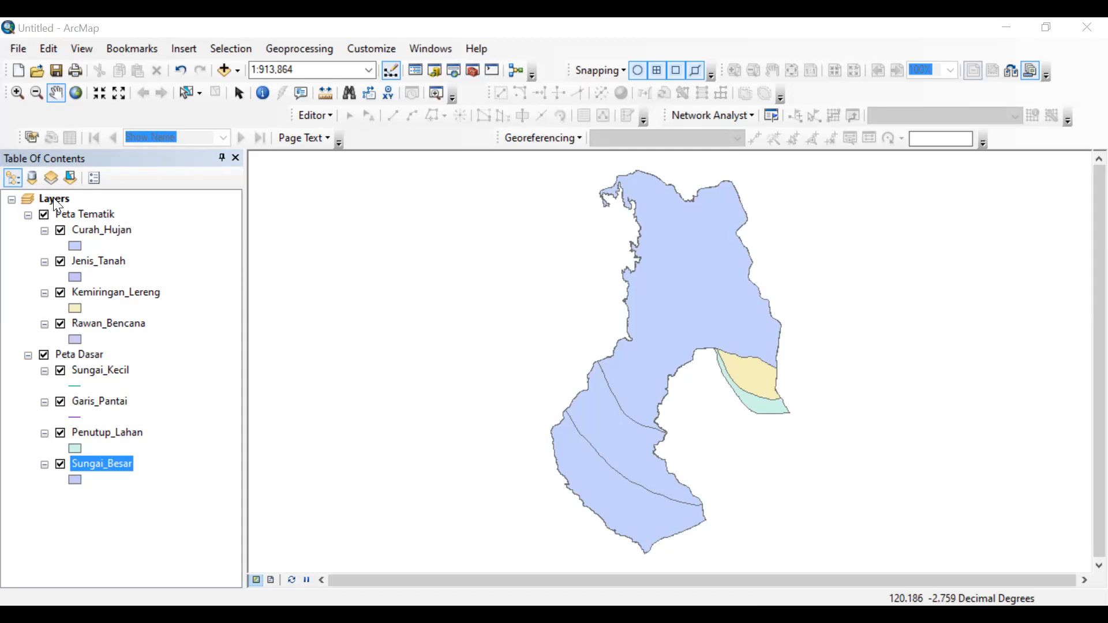
# Create a new group layer above Peta Tematik and name it Arahan Peruntukan.
pyautogui.click(89, 230)
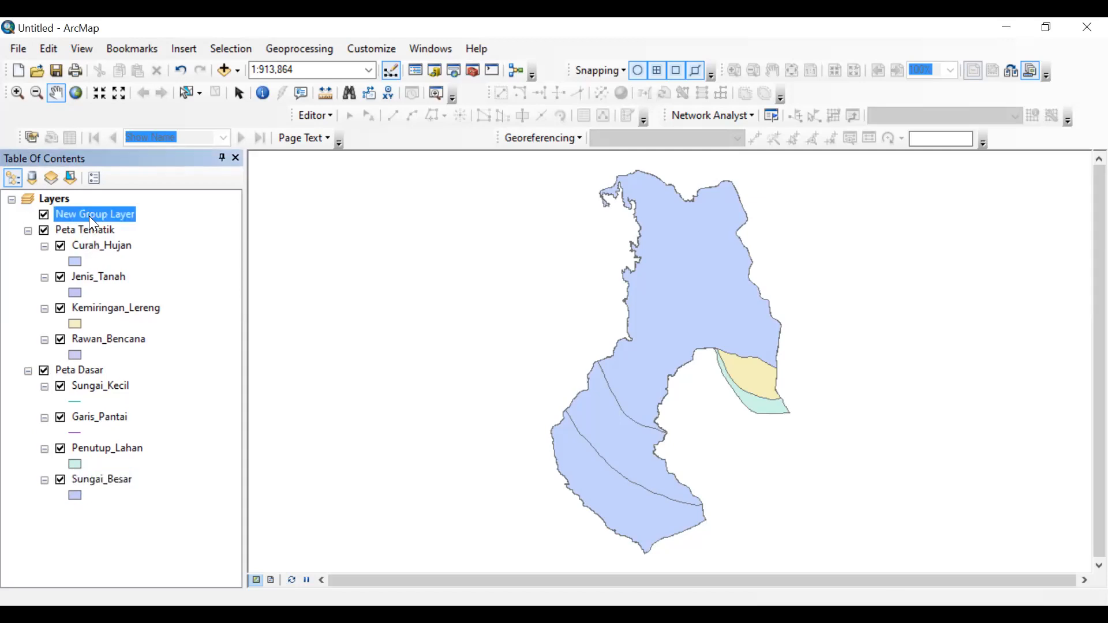
pyautogui.click(91, 216)
pyautogui.write('Arahan')
pyautogui.write(' Pet')
pyautogui.press('Return')
pyautogui.write('untukan')
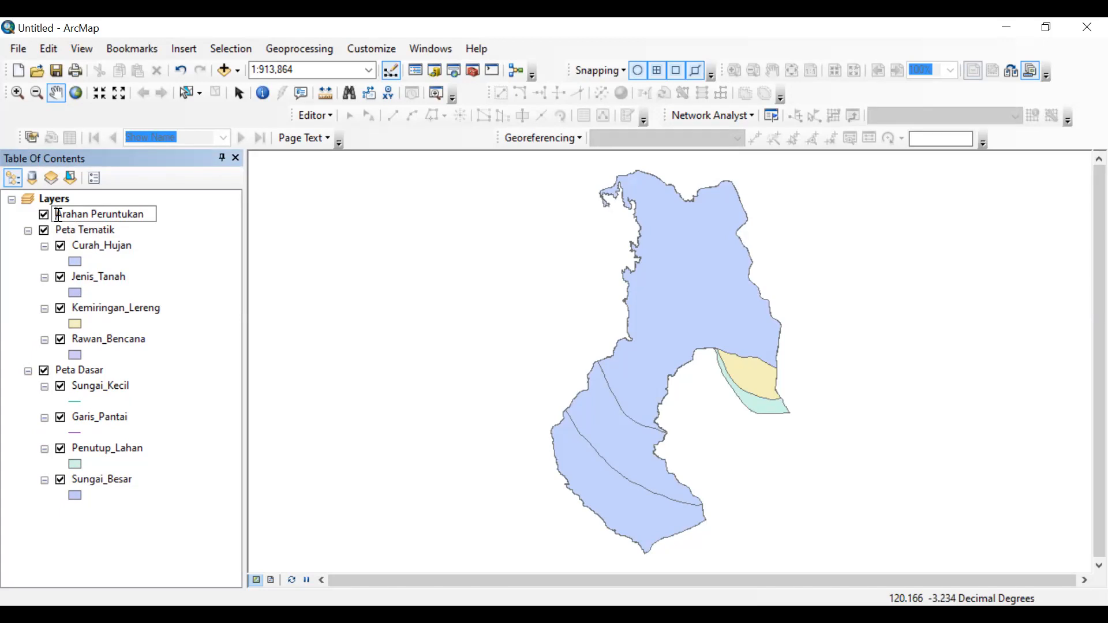
pyautogui.click(396, 432)
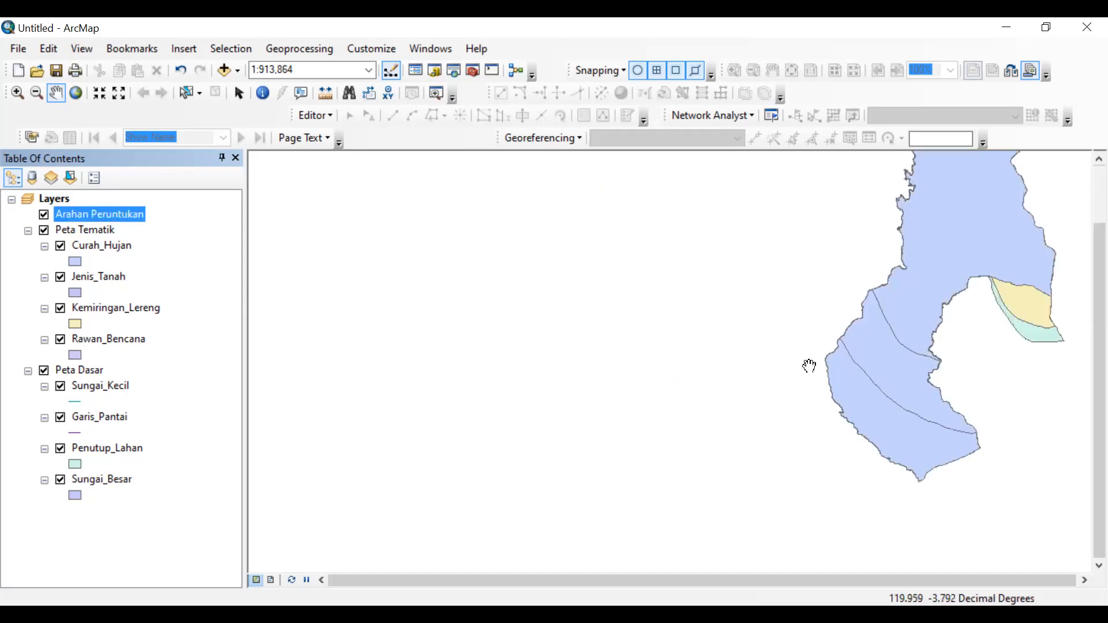
pyautogui.moveTo(743, 392); pyautogui.dragTo(546, 425)
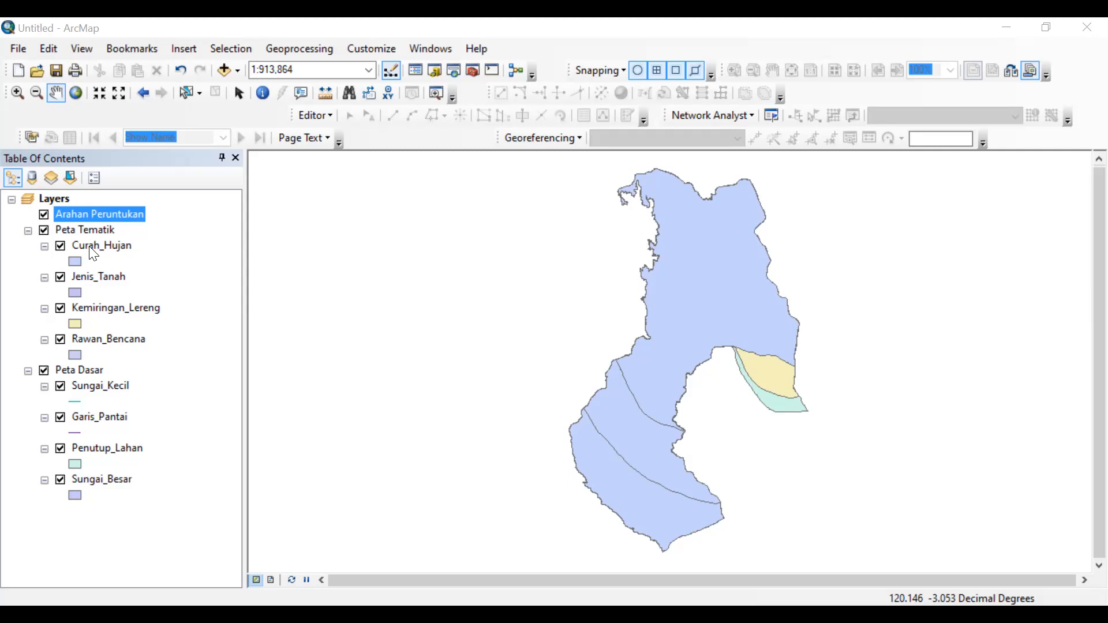
# Copy the Curah_Hujan, Jenis_Tanah and Kemiringan_Lereng layers from Peta Tematik into the Arahan Peruntukan group.
pyautogui.keyDown('ctrl'); pyautogui.click(93, 279); pyautogui.keyUp('ctrl')
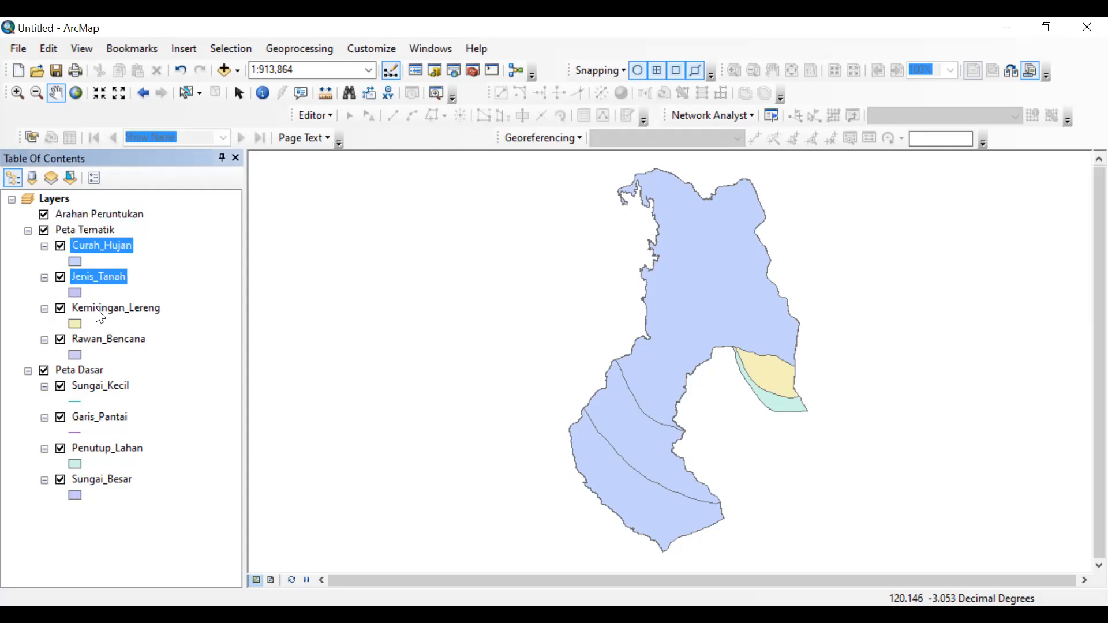
pyautogui.keyDown('ctrl'); pyautogui.click(97, 310); pyautogui.keyUp('ctrl')
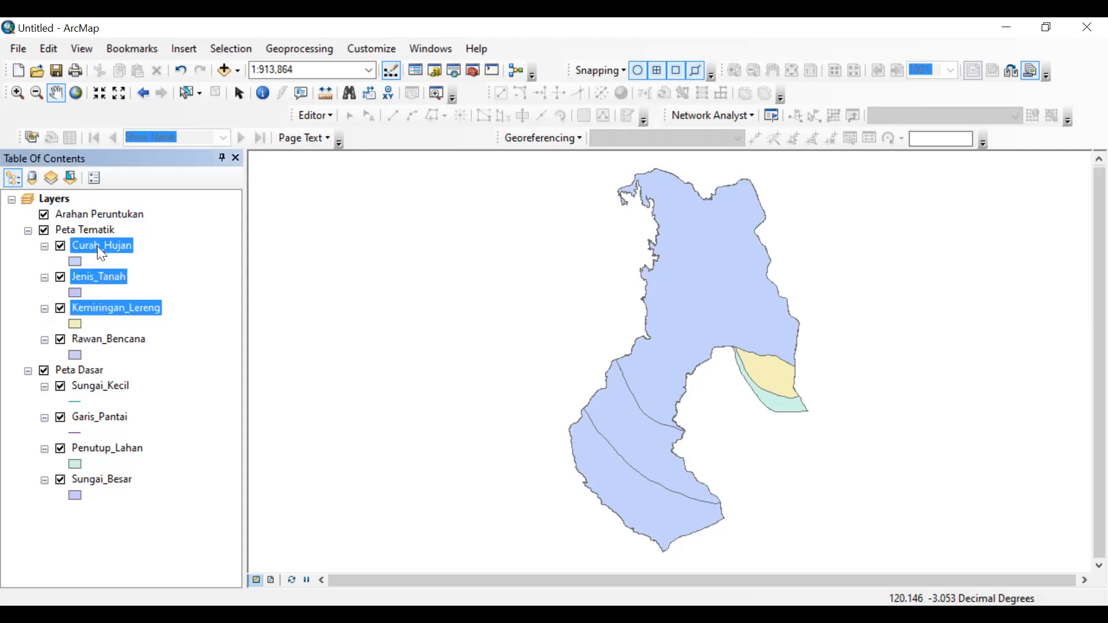
pyautogui.keyDown('ctrl'); pyautogui.click(72, 220); pyautogui.keyUp('ctrl')
pyautogui.click(78, 217)
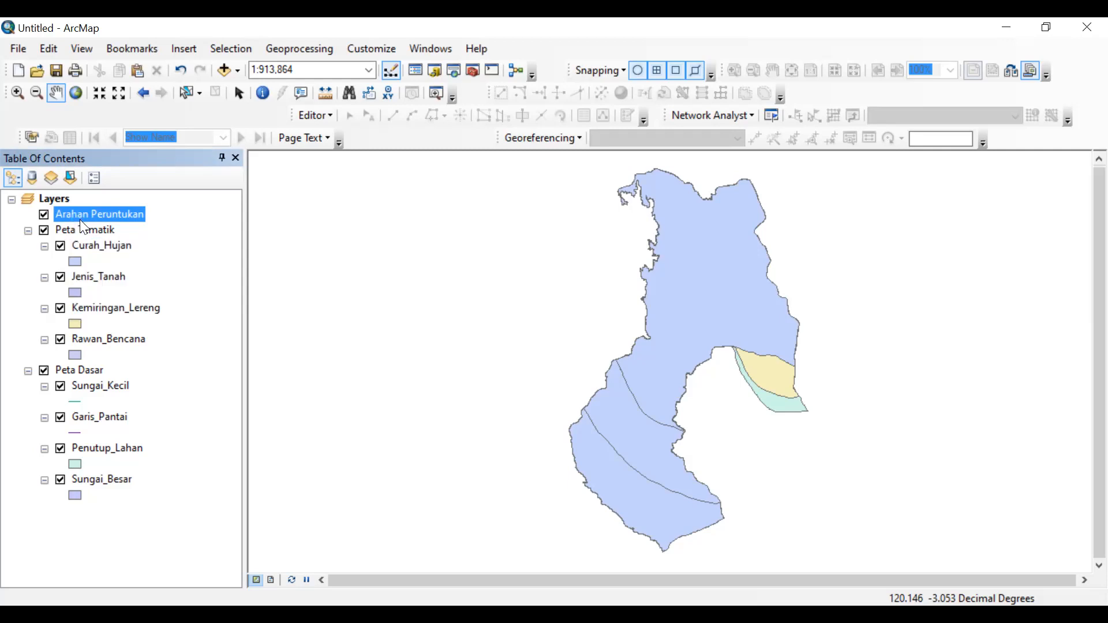
pyautogui.rightClick(80, 219)
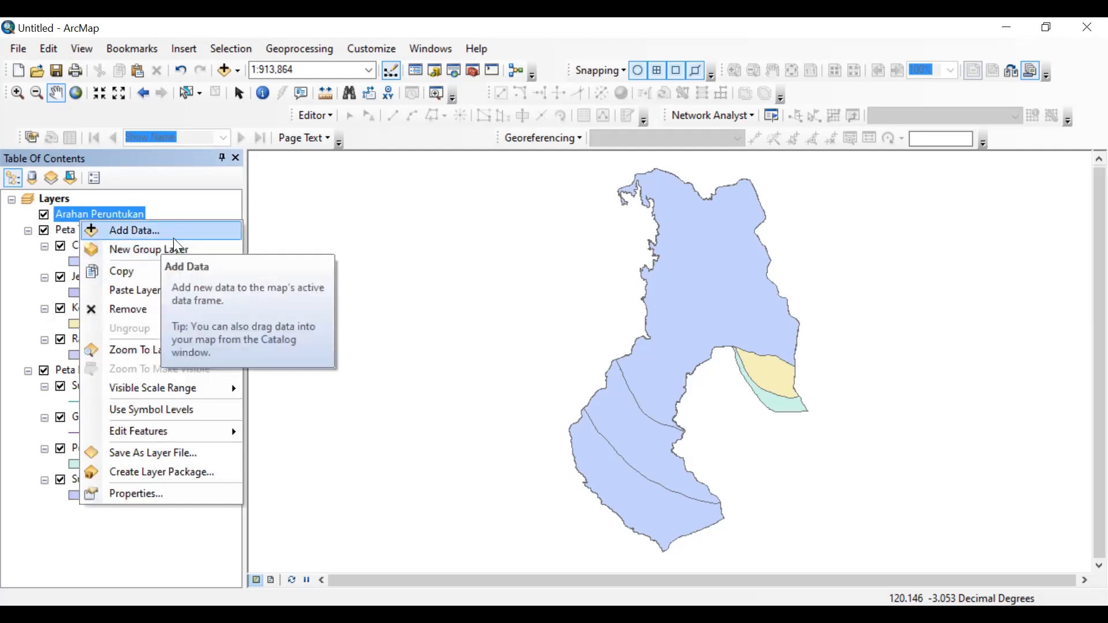
pyautogui.click(160, 291)
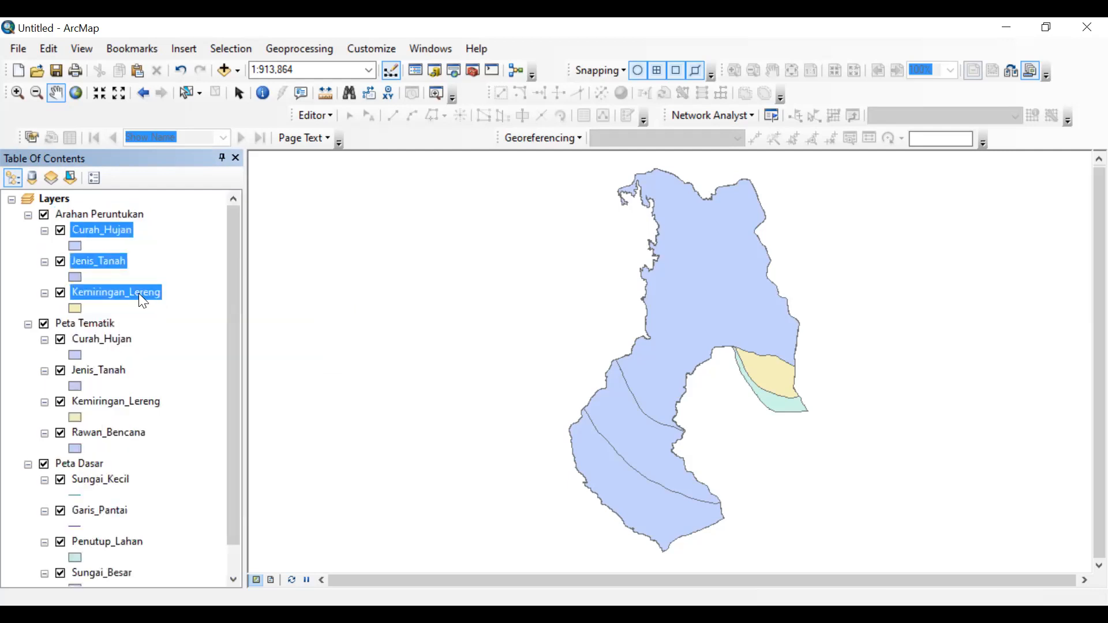
pyautogui.click(15, 309)
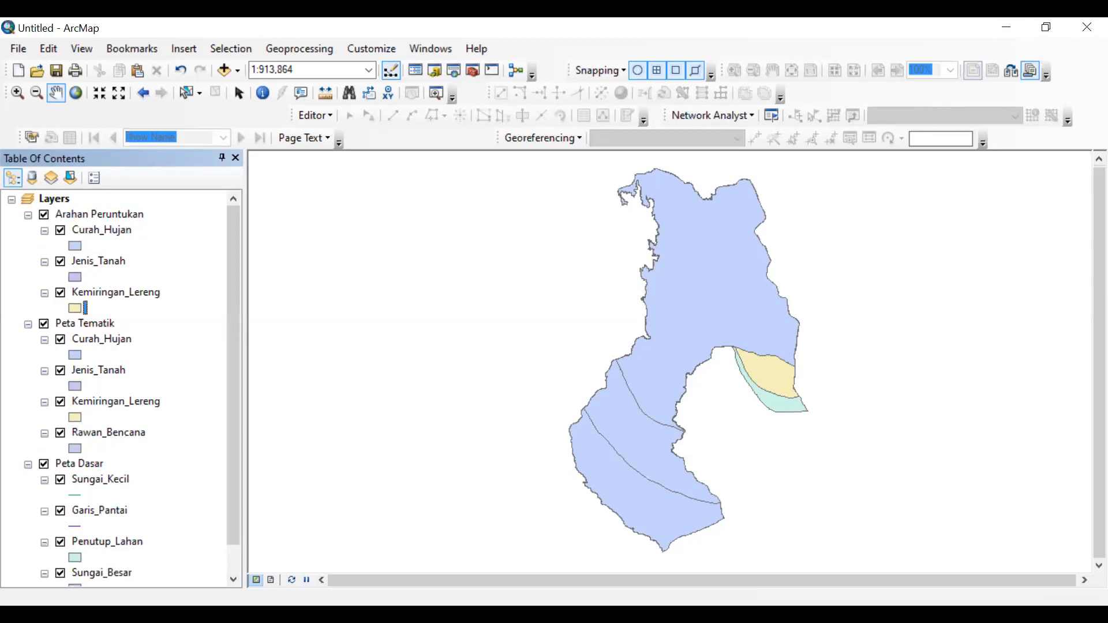
# Hide and collapse the Peta Tematik and Peta Dasar groups, leaving only Arahan Peruntukan visible.
pyautogui.click(43, 325)
pyautogui.click(43, 465)
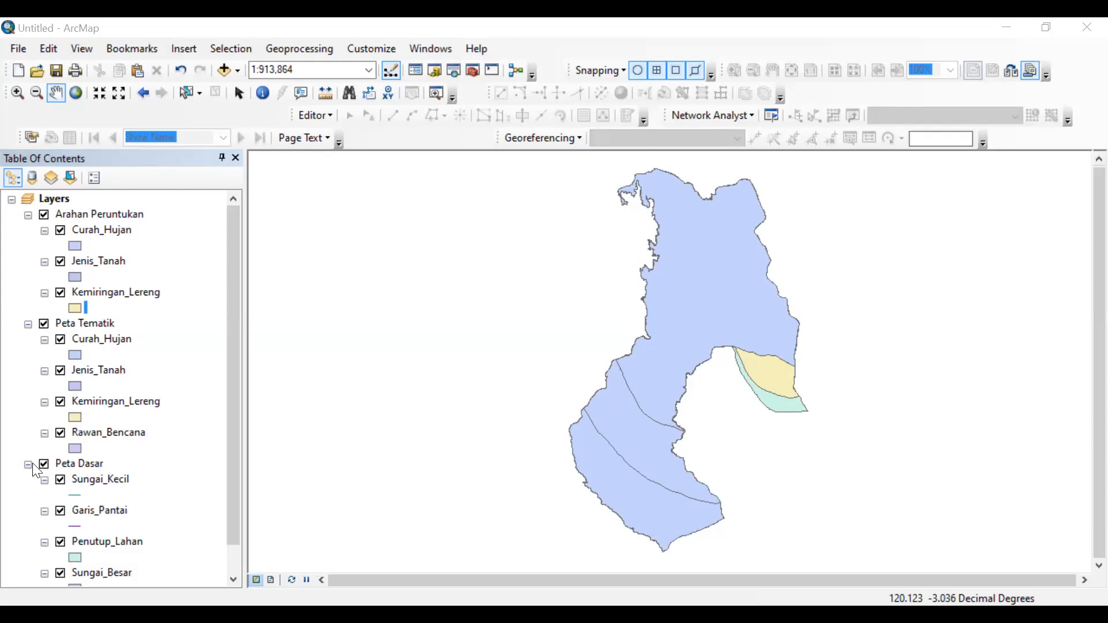
pyautogui.click(28, 465)
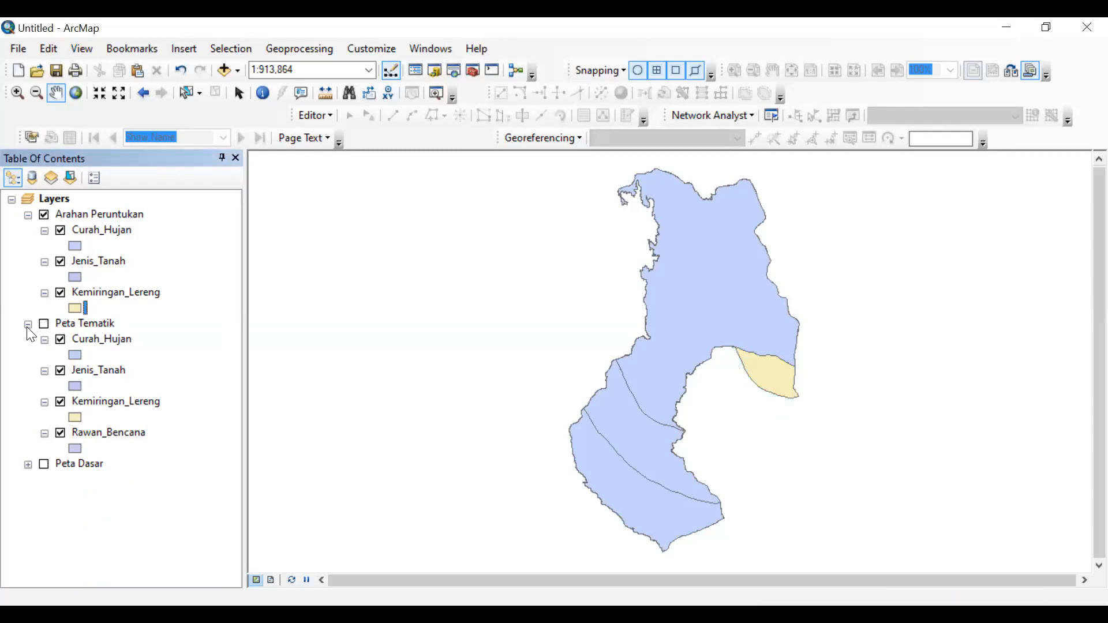
pyautogui.click(28, 324)
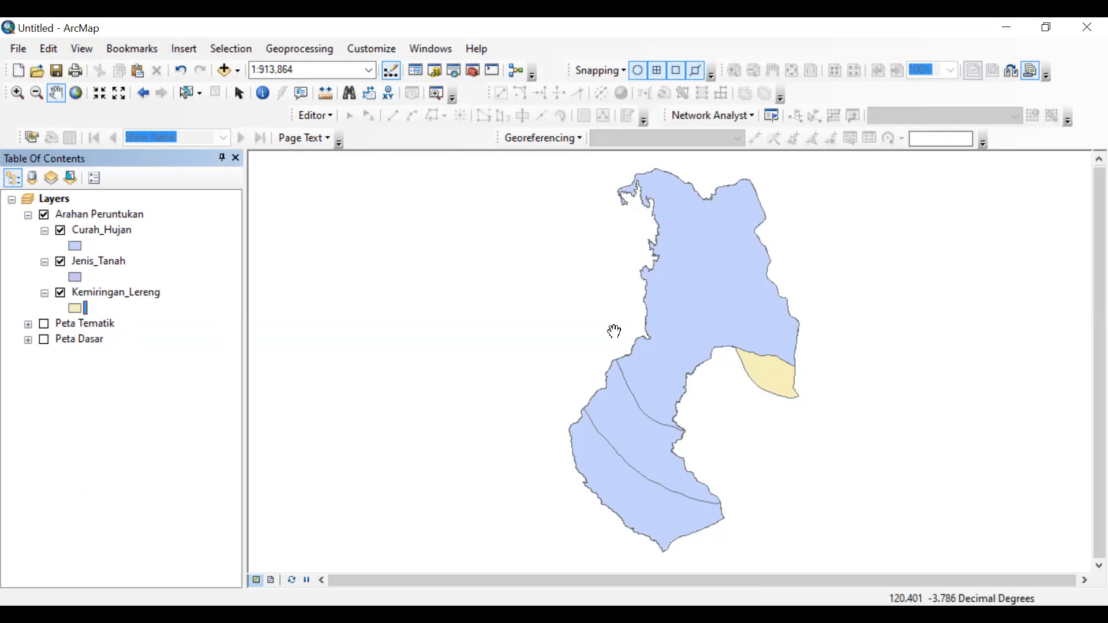
# Examine the rainfall and score fields in the attribute table of the Curah_Hujan layer in Arahan Peruntukan.
pyautogui.hotkey('alt', 'Tab')
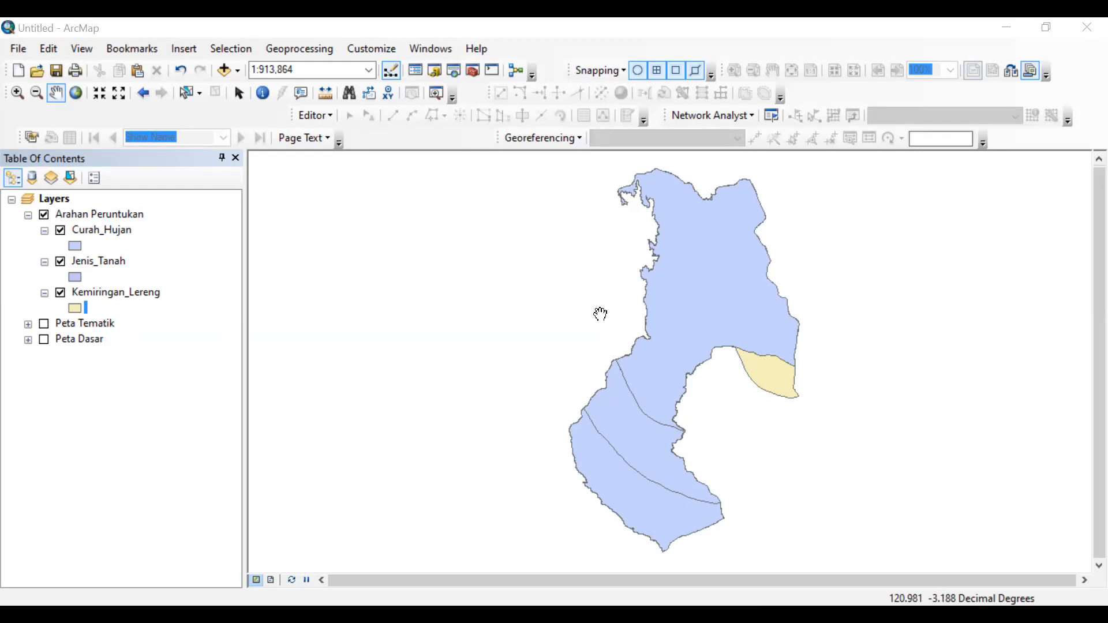
pyautogui.click(101, 231)
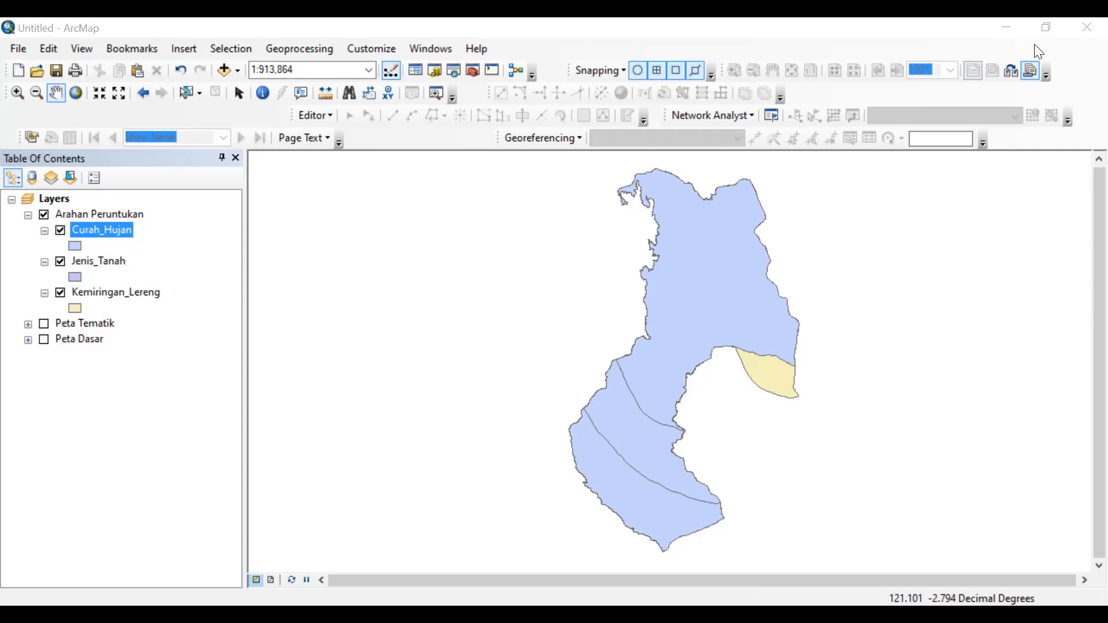
pyautogui.click(1084, 15)
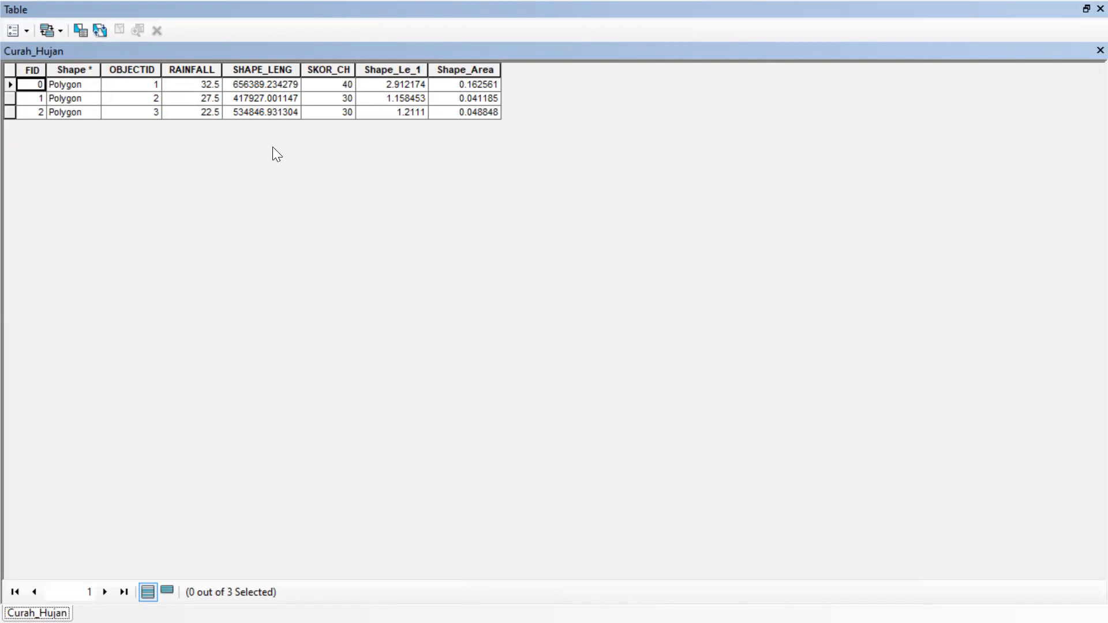
pyautogui.click(1083, 10)
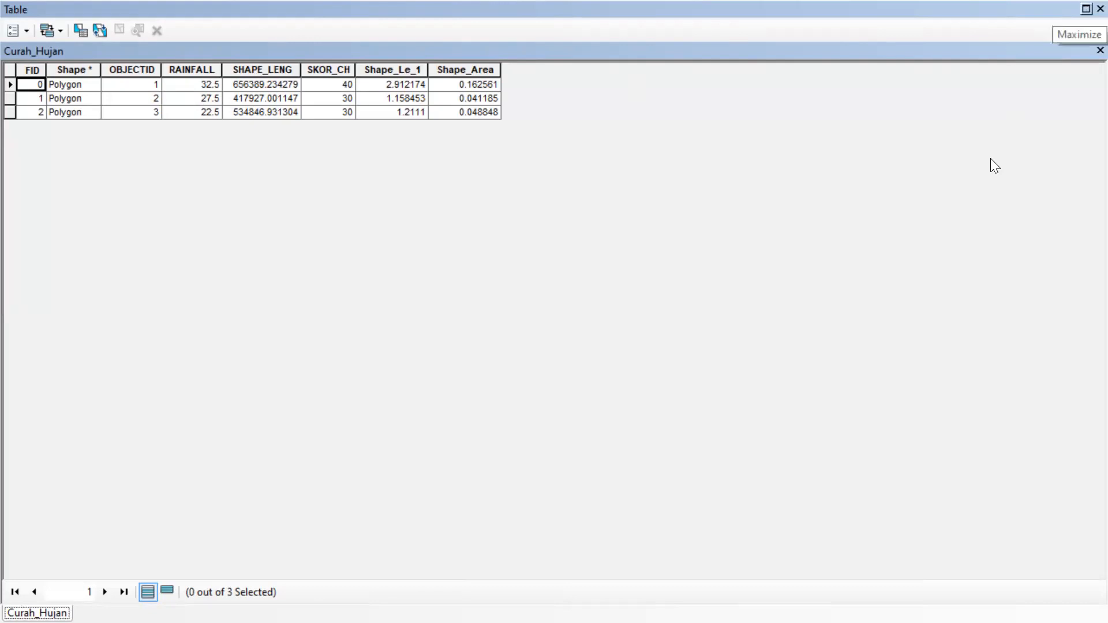
pyautogui.click(1082, 11)
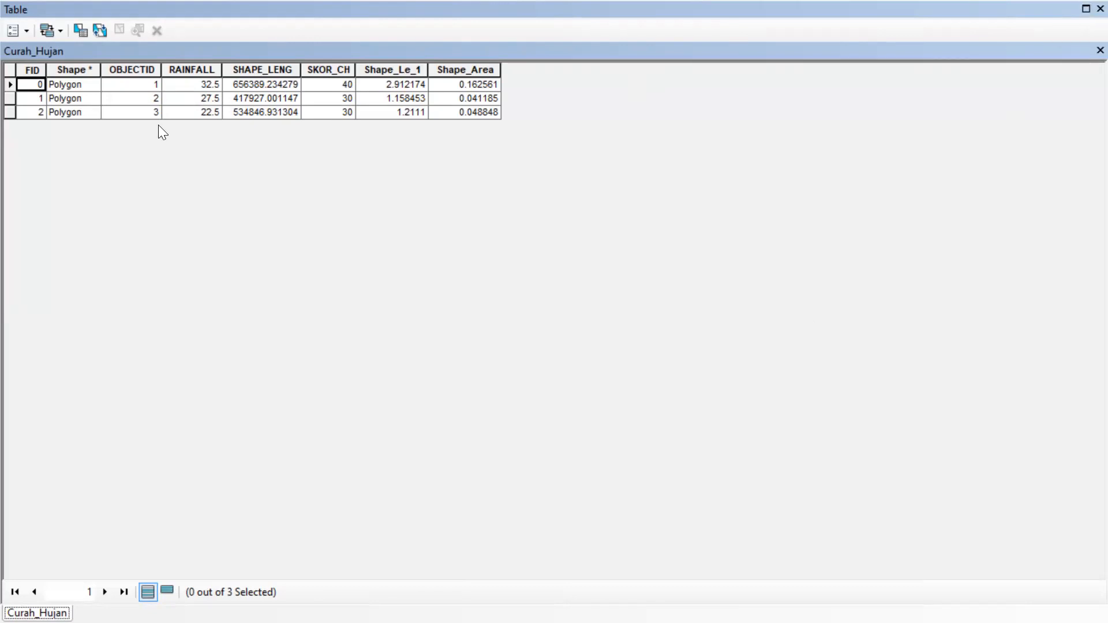
pyautogui.click(195, 70)
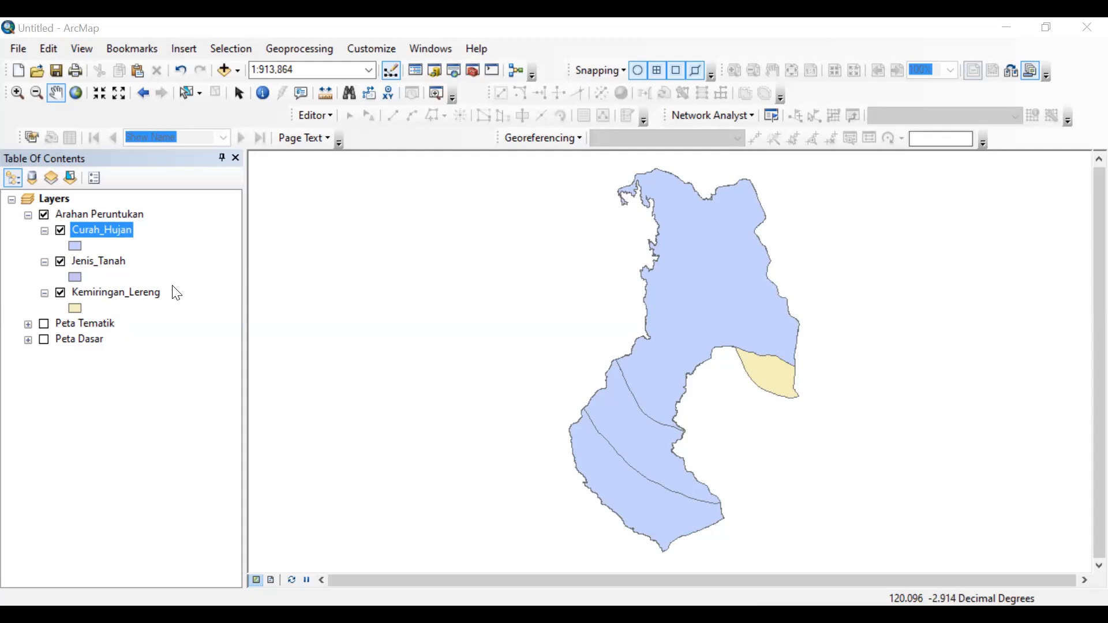
# Open the Curah_Hujan attribute table of the Arahan Peruntukan group and start an edit session.
pyautogui.rightClick(117, 229)
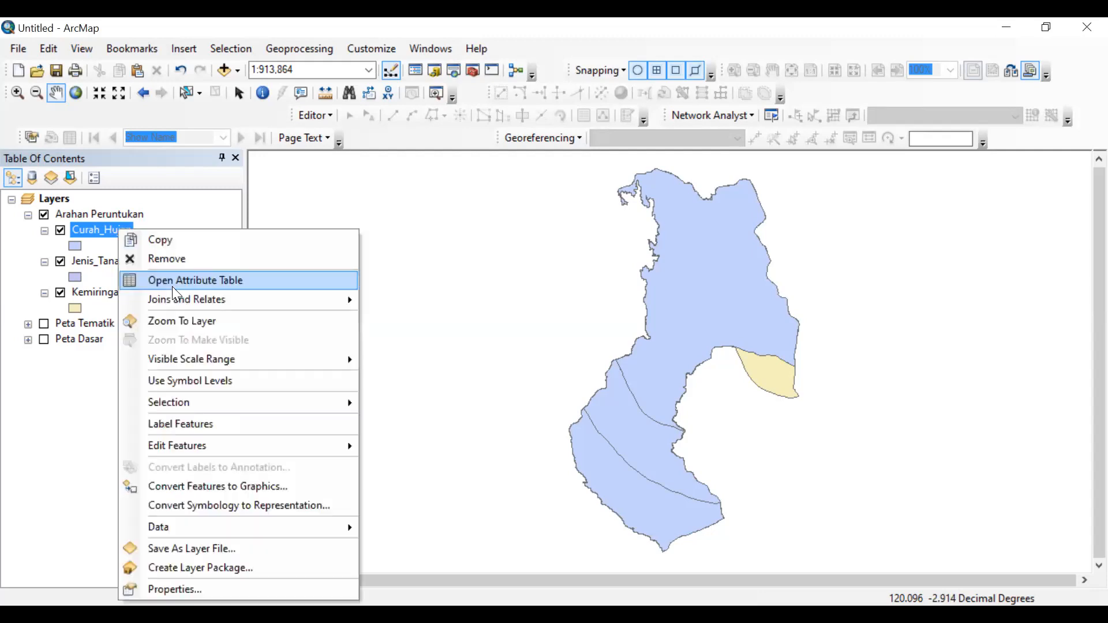
pyautogui.click(214, 279)
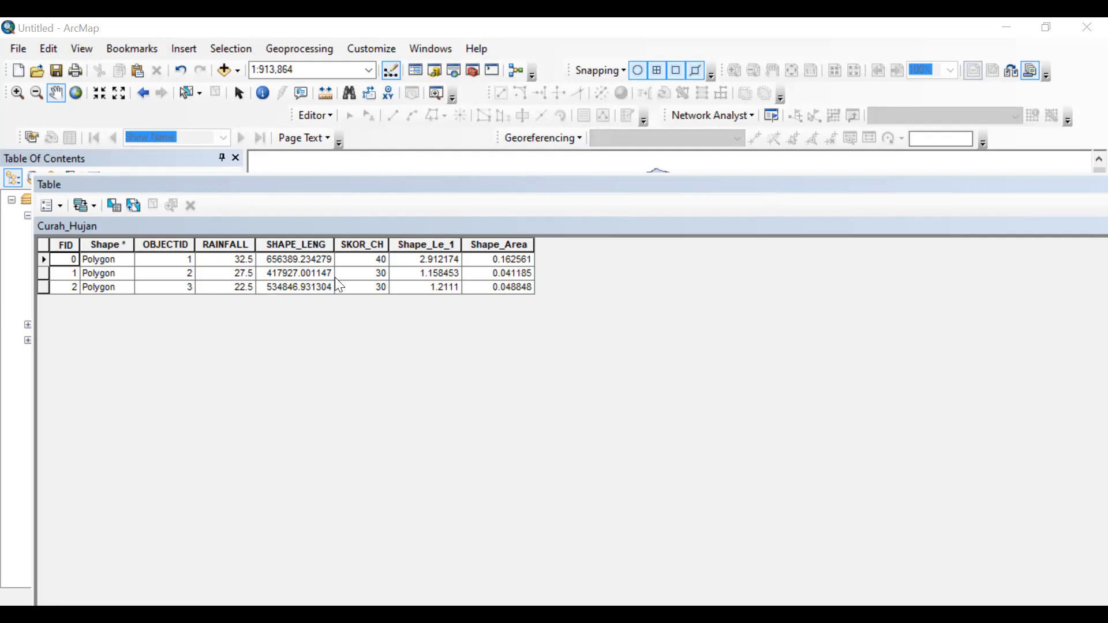
pyautogui.click(362, 260)
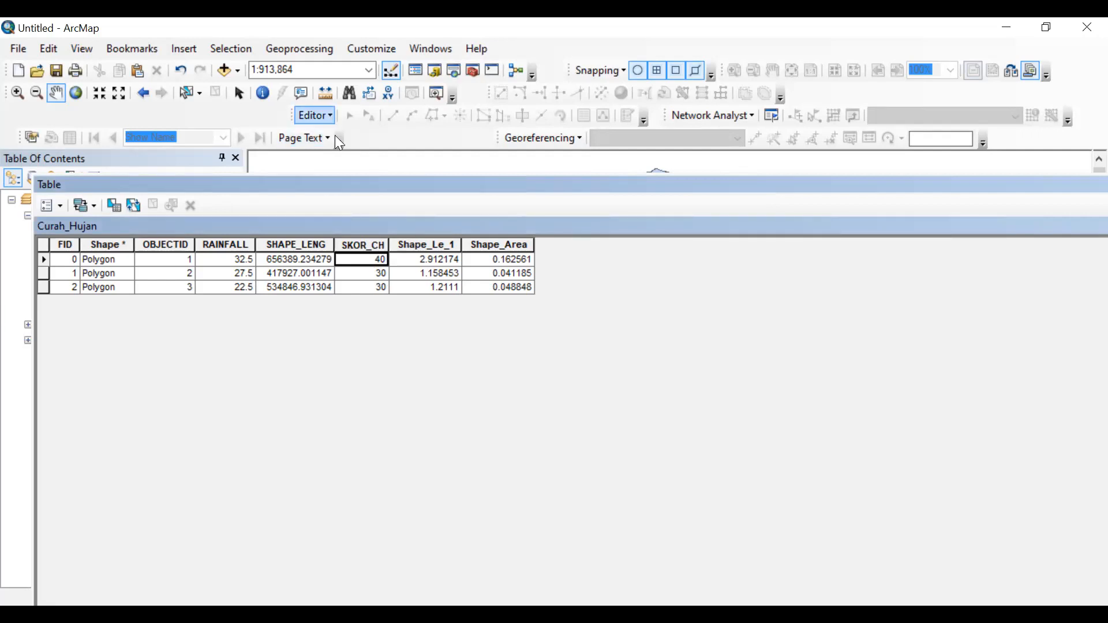
pyautogui.click(321, 117)
pyautogui.click(336, 136)
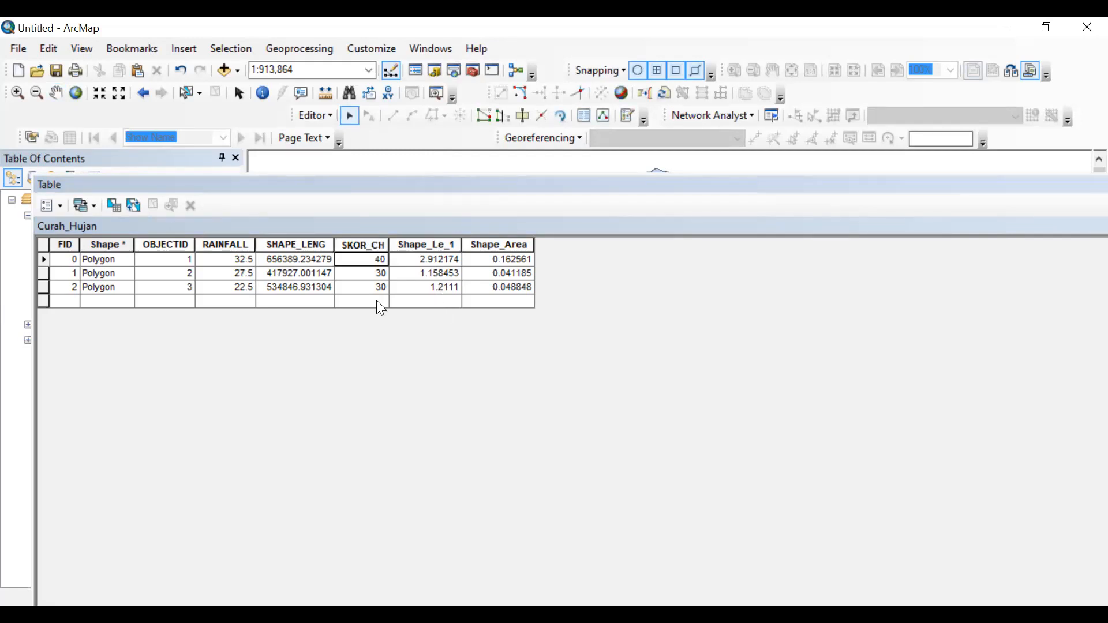
# Set the SKOR_CH value of the first Curah_Hujan record to 50.
pyautogui.click(369, 258)
pyautogui.click(342, 258)
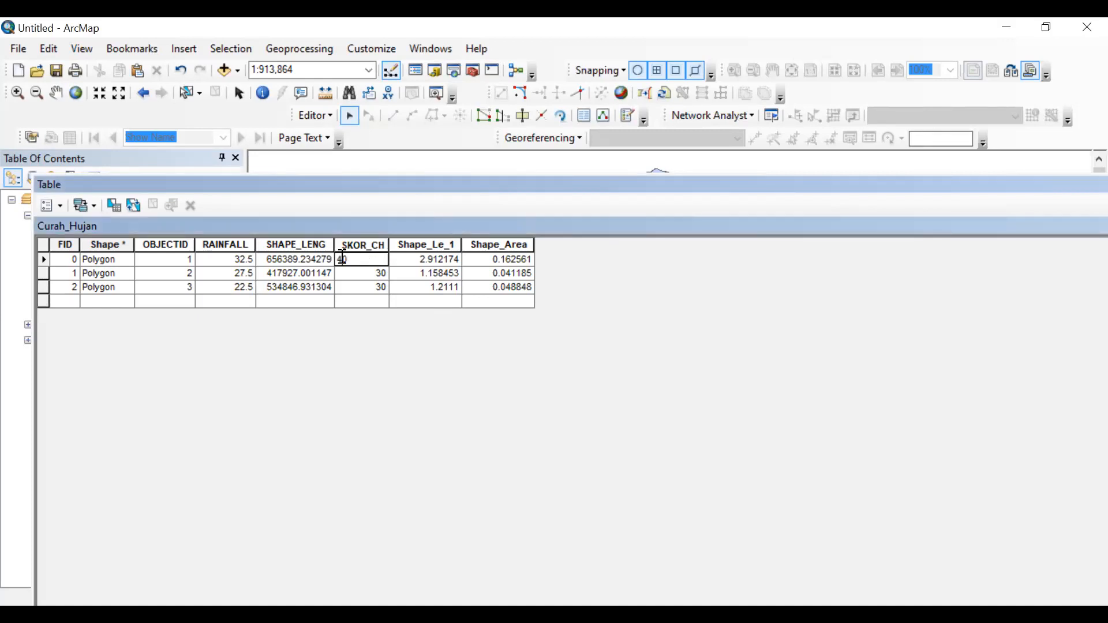
pyautogui.press('BackSpace')
pyautogui.press('BackSpace')
pyautogui.write('50')
pyautogui.hotkey('alt', 'Tab')
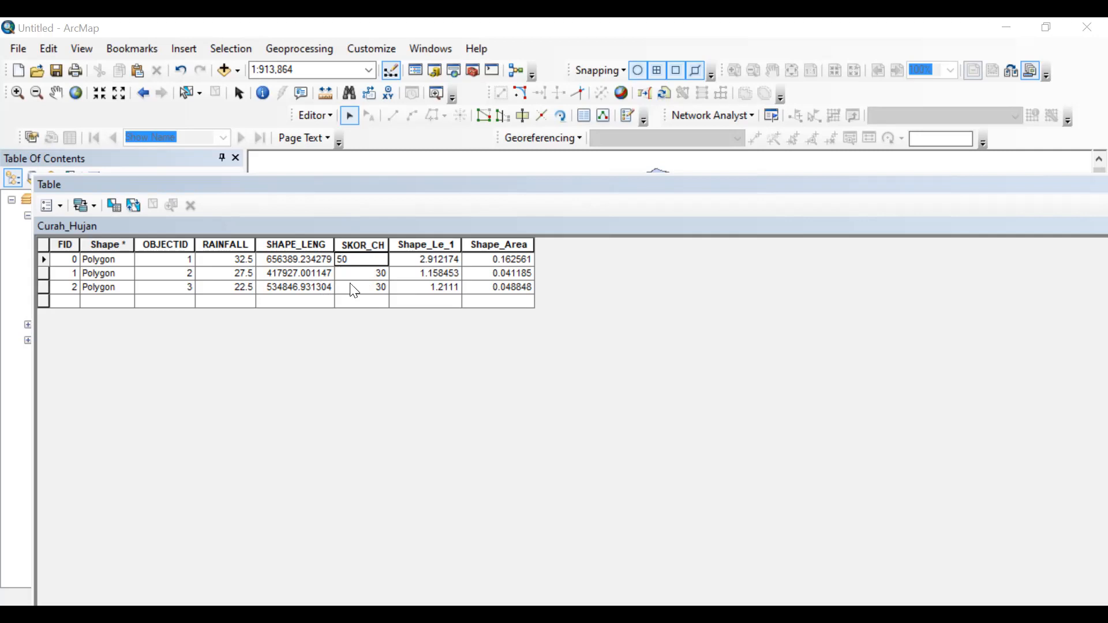
# Set the SKOR_CH value of the first Curah_Hujan record to 40 and stop the edit session.
pyautogui.press('BackSpace')
pyautogui.write('4')
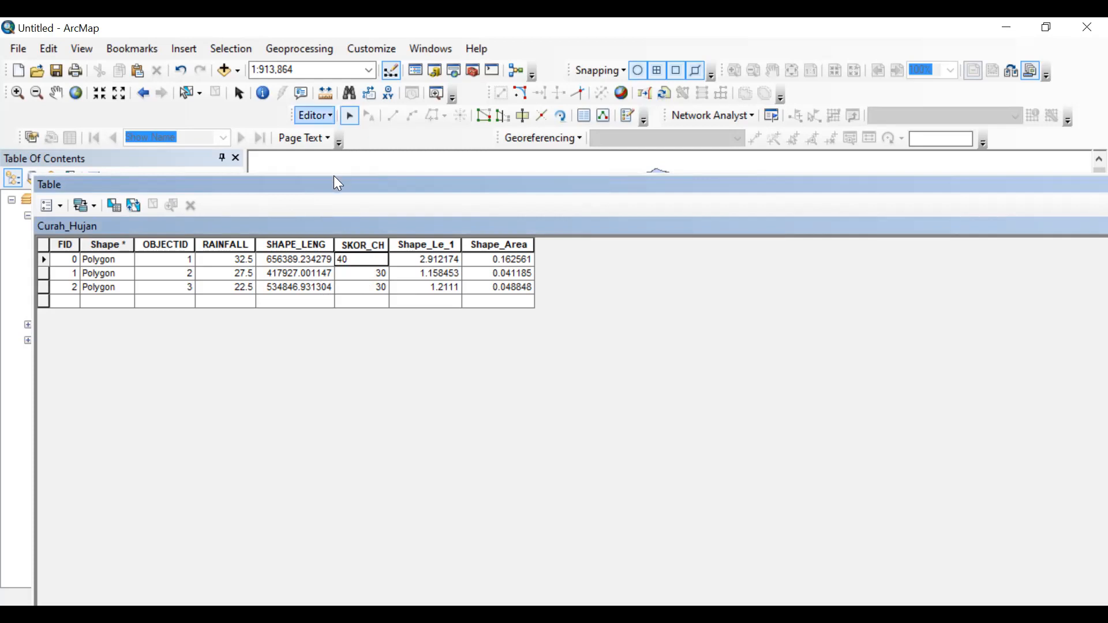
pyautogui.click(330, 114)
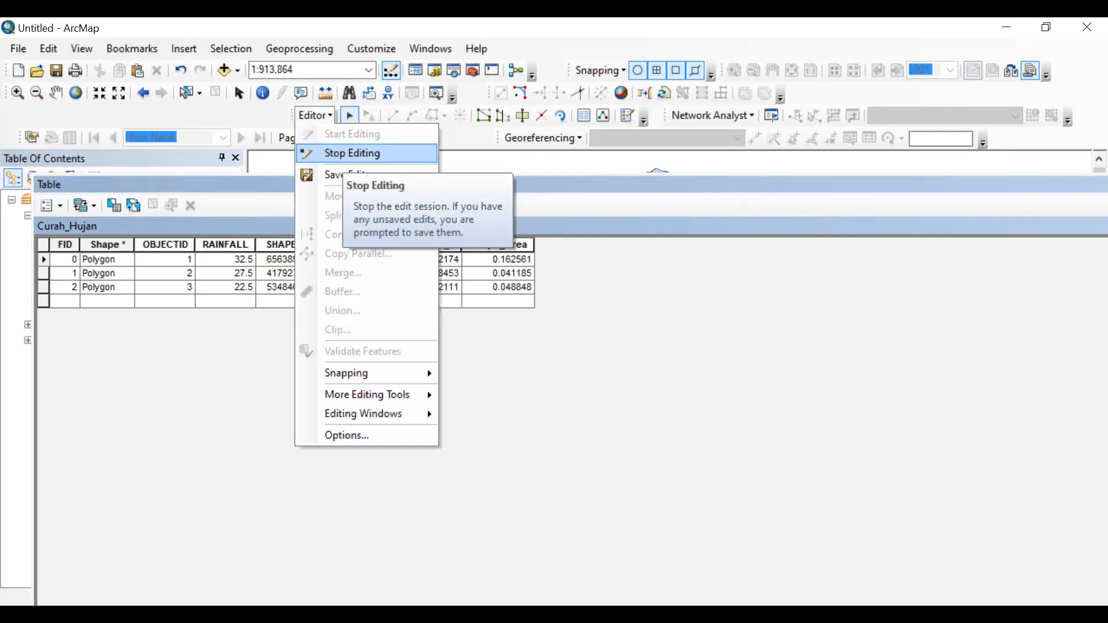
pyautogui.click(357, 152)
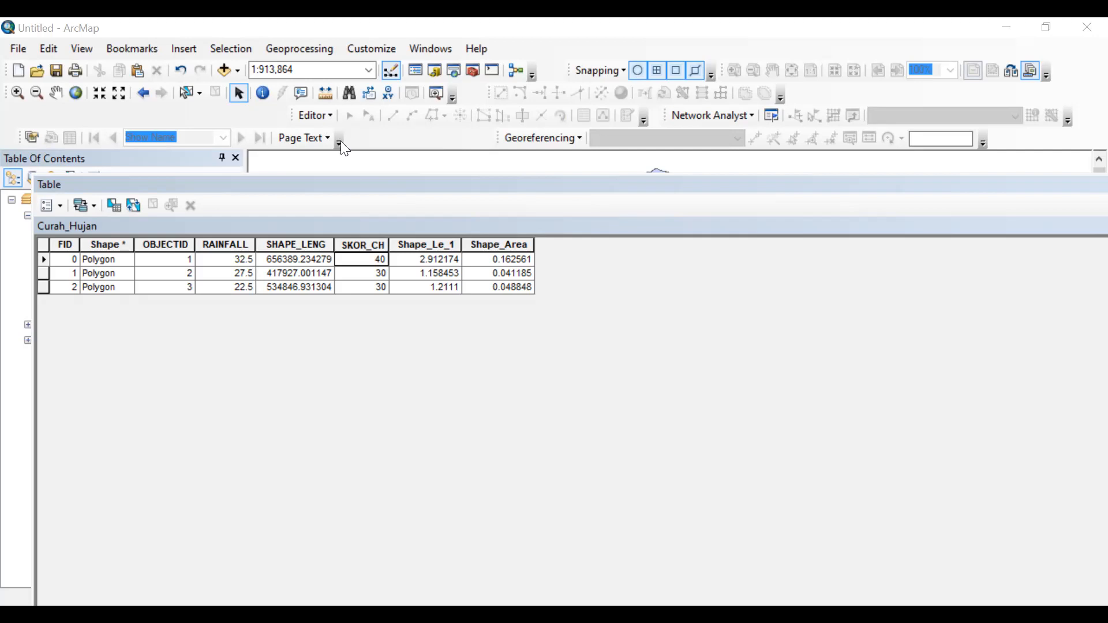
pyautogui.click(315, 115)
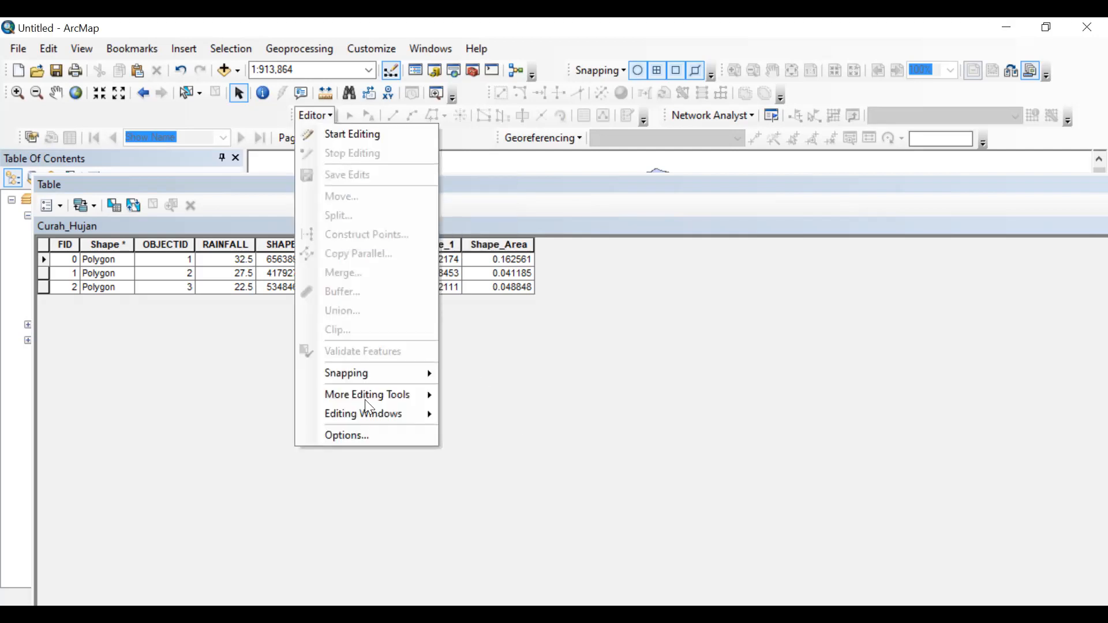
pyautogui.click(571, 539)
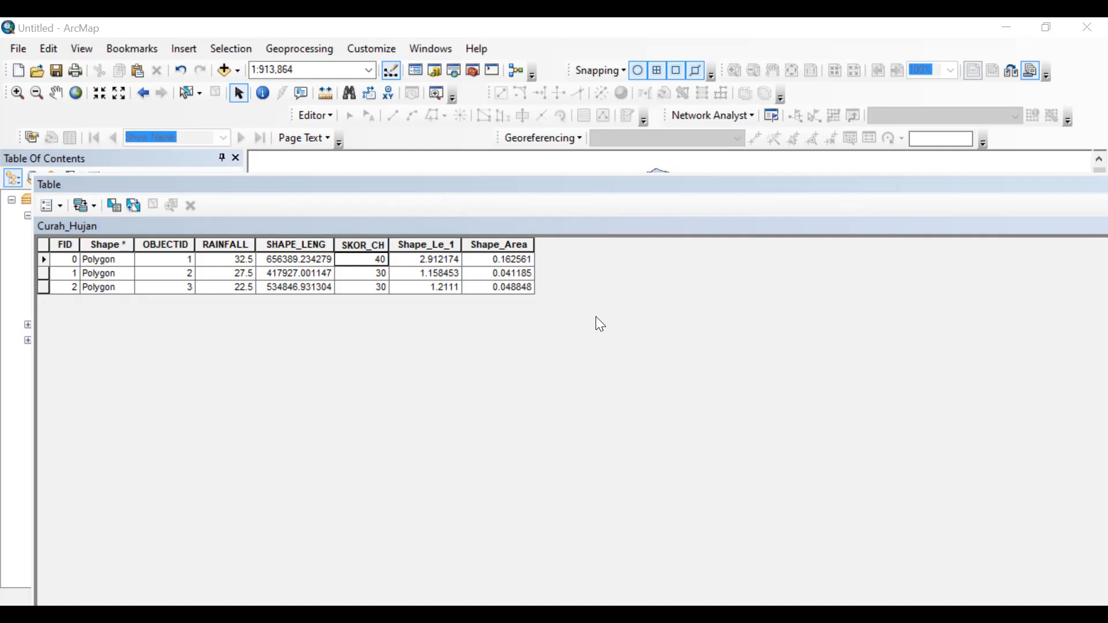
# Close the Curah_Hujan table and review the slope classes and Skor_LRG scores in the Kemiringan_Lereng attribute table.
pyautogui.click(778, 233)
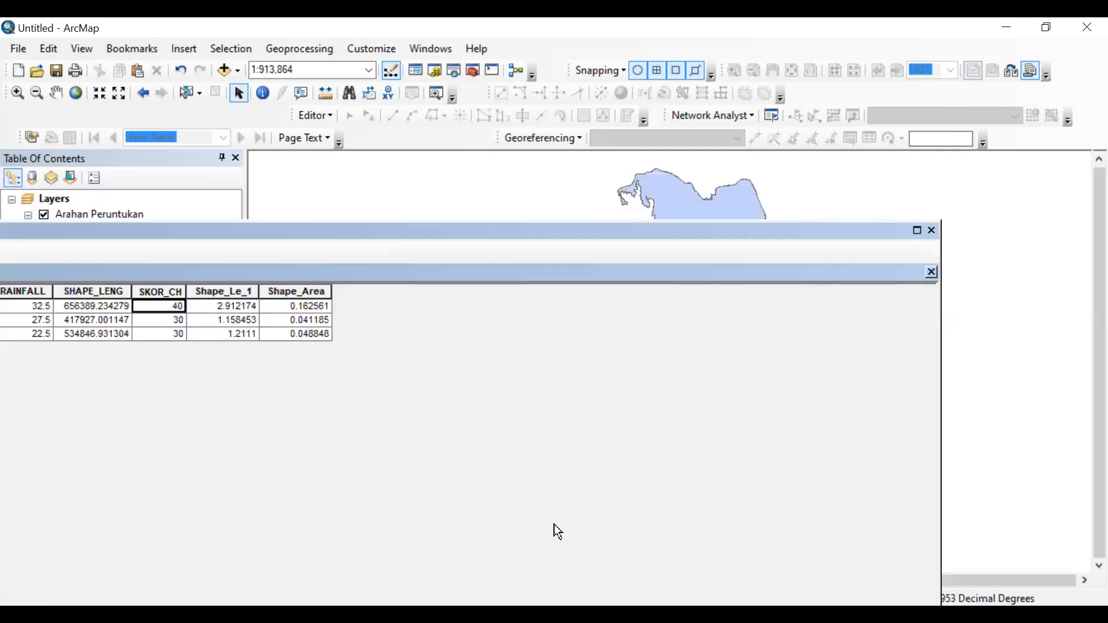
pyautogui.click(932, 230)
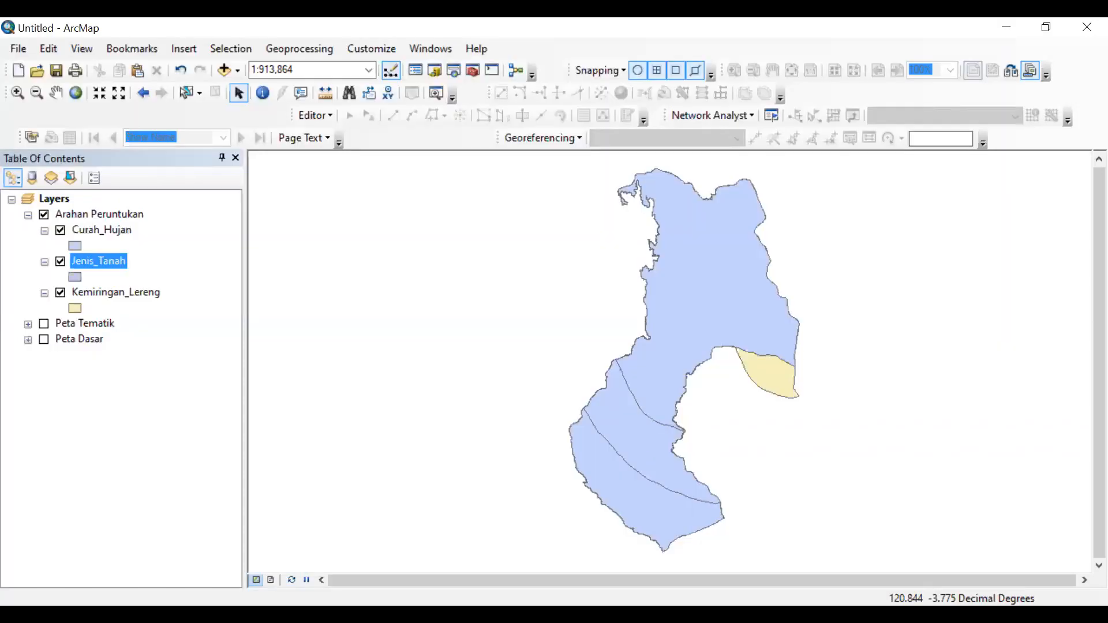
pyautogui.click(116, 292)
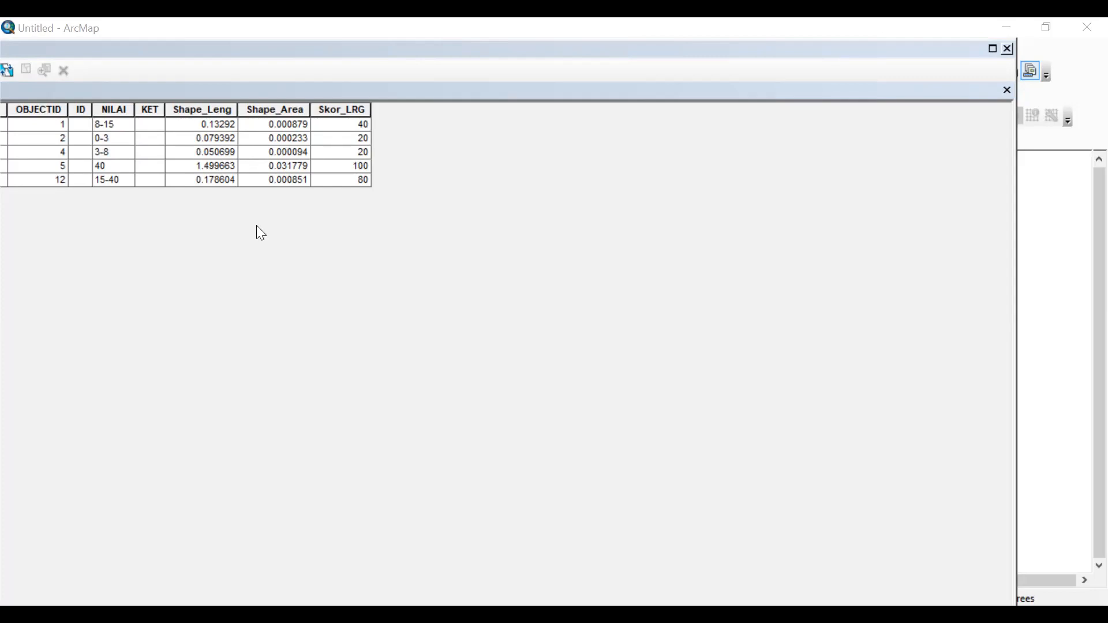
pyautogui.click(1008, 48)
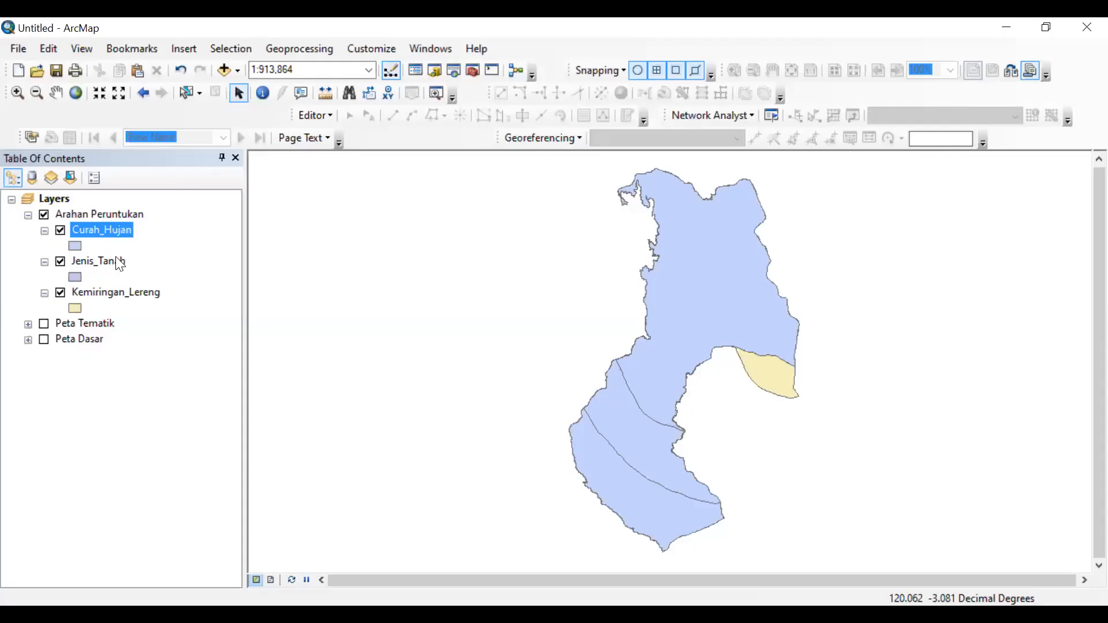
# Start an Intersect and add Curah_Hujan, Jenis_Tanah and Kemiringan_Lereng from the Arahan Peruntukan group as input features.
pyautogui.click(116, 262)
pyautogui.press('Down')
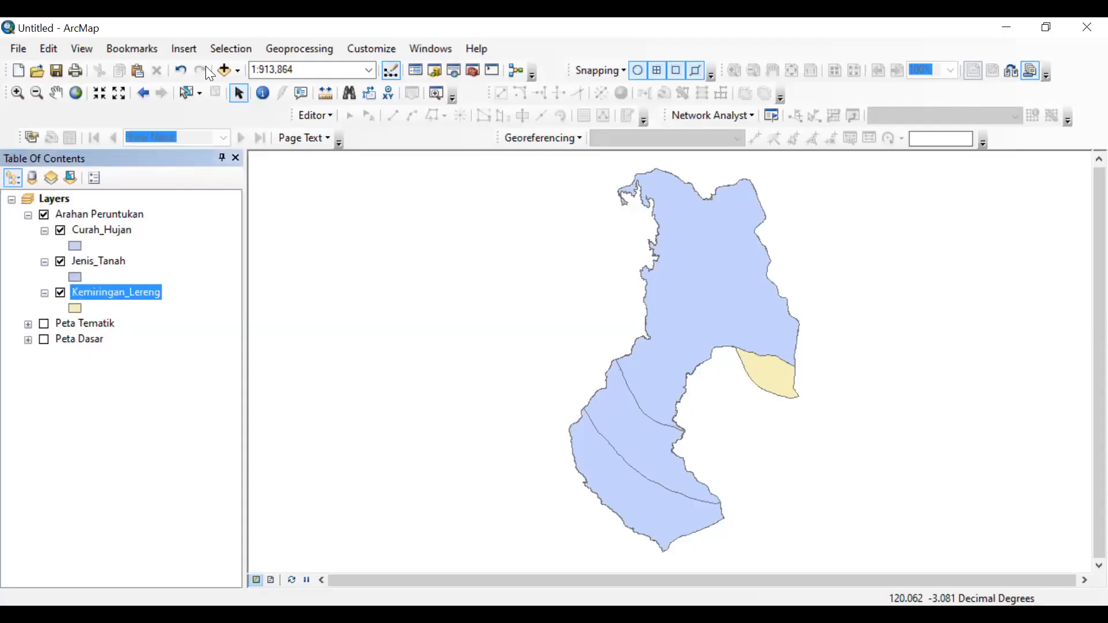
pyautogui.click(311, 49)
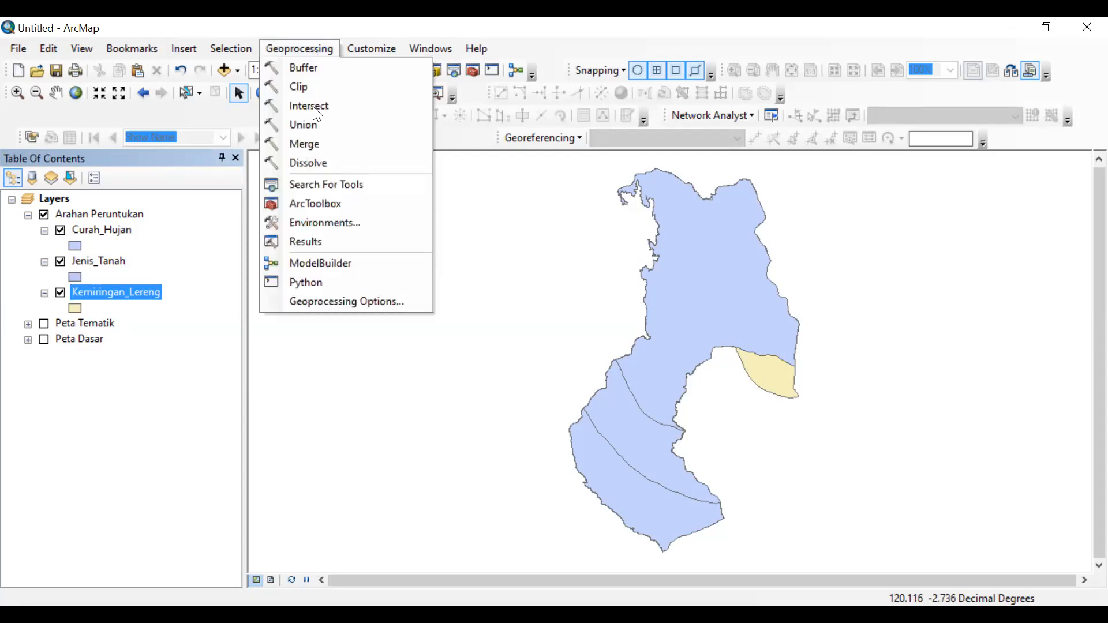
pyautogui.click(313, 107)
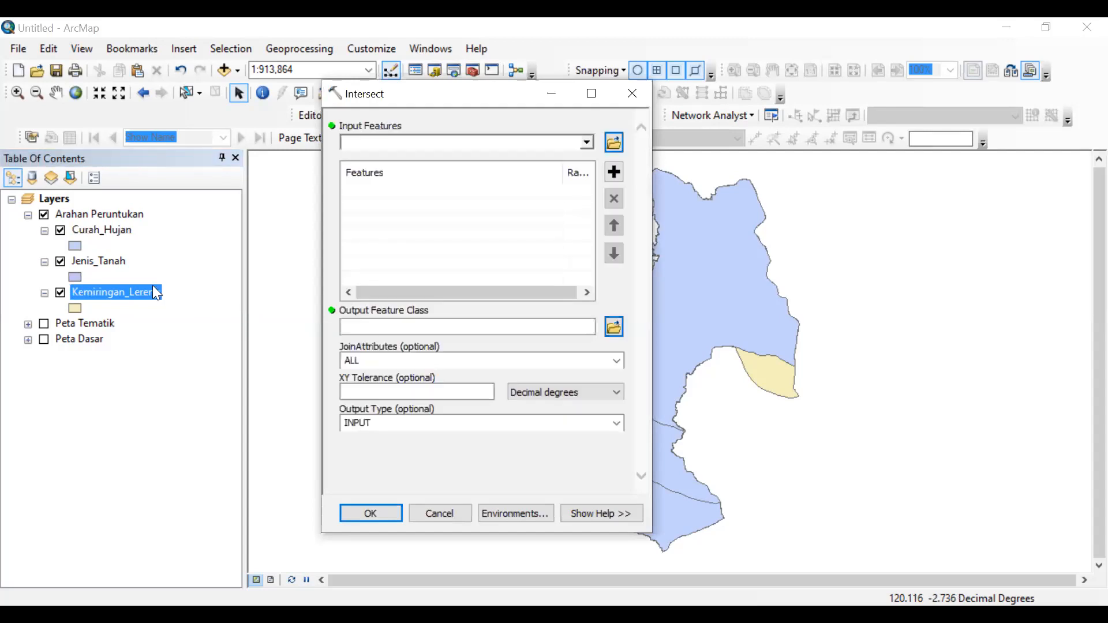
pyautogui.click(94, 232)
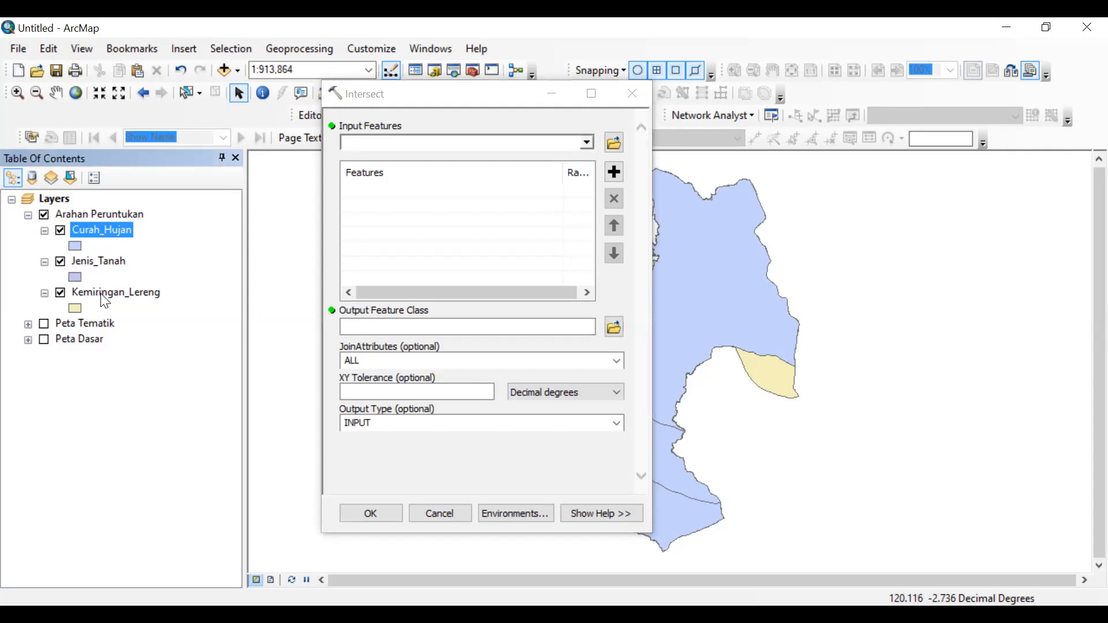
pyautogui.keyDown('shift'); pyautogui.click(101, 294); pyautogui.keyUp('shift')
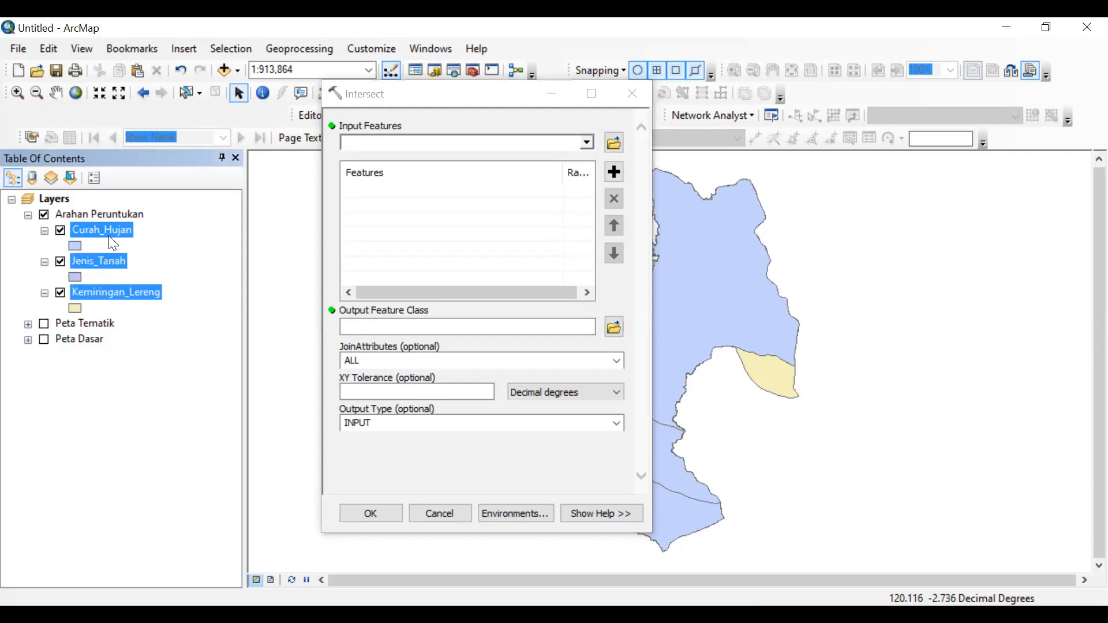
pyautogui.moveTo(115, 234); pyautogui.dragTo(448, 193)
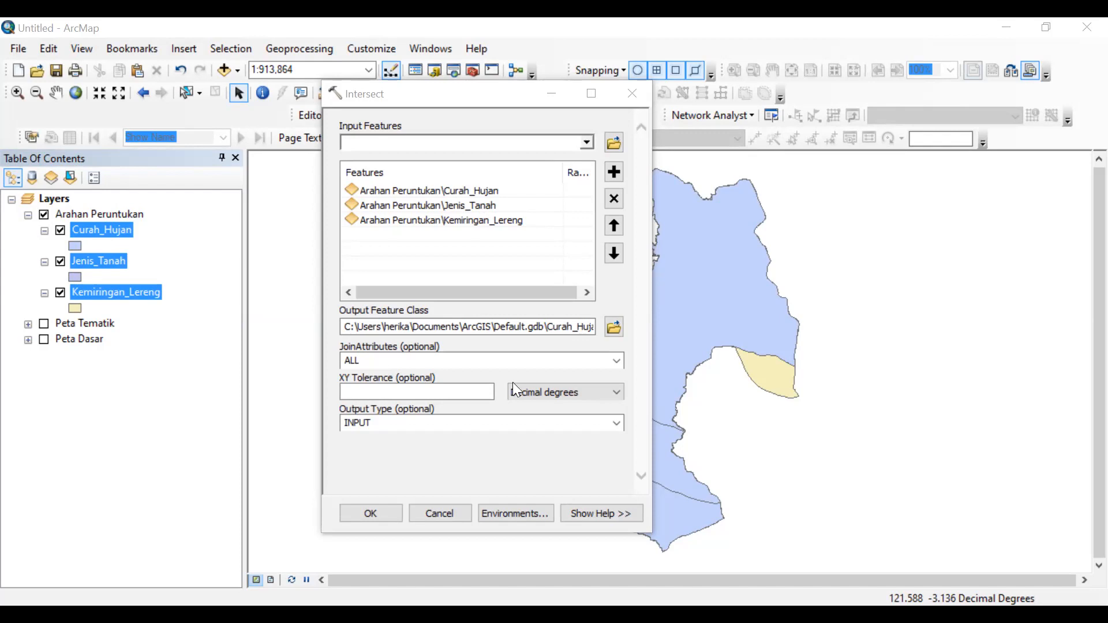
# For the Intersect output location, create a folder named Praktikum inside 12_Spatial Analysis 2_A and open it.
pyautogui.click(615, 328)
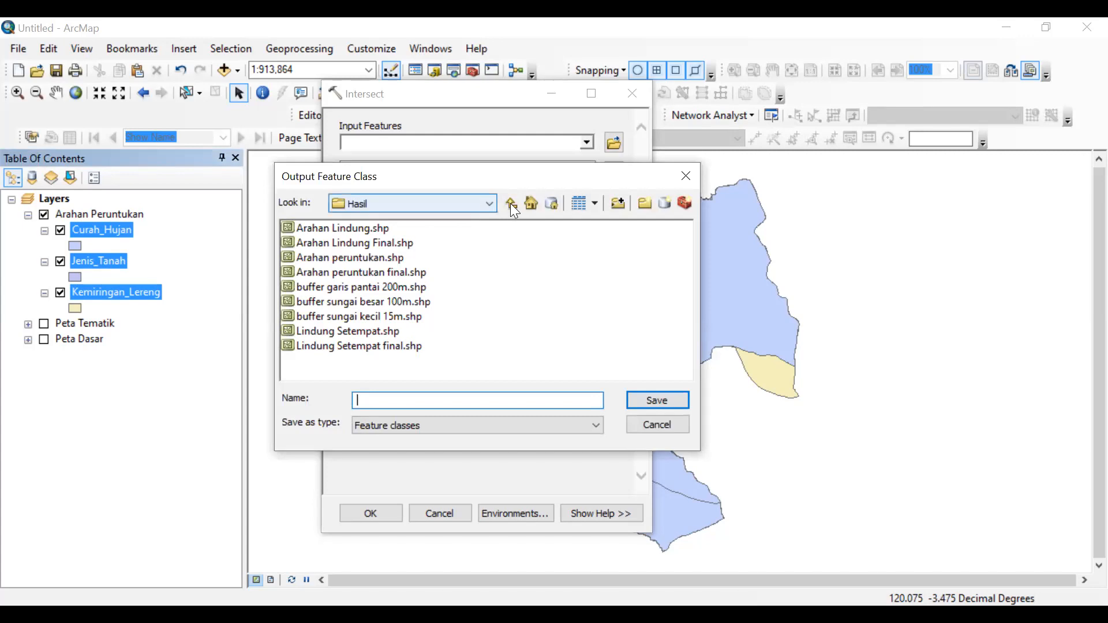
pyautogui.click(422, 205)
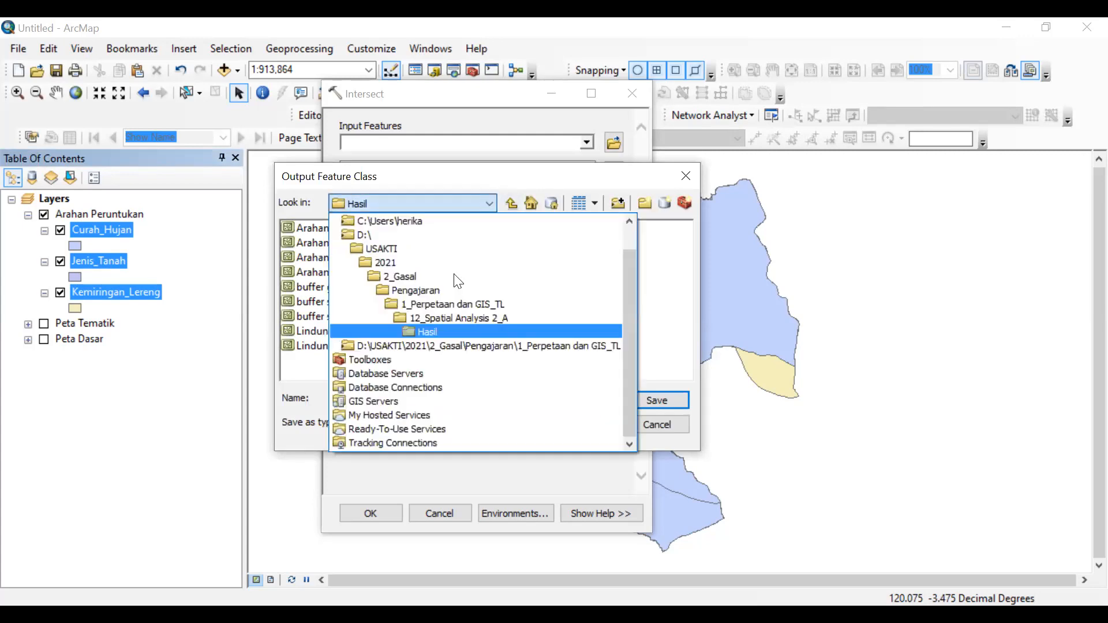
pyautogui.click(466, 320)
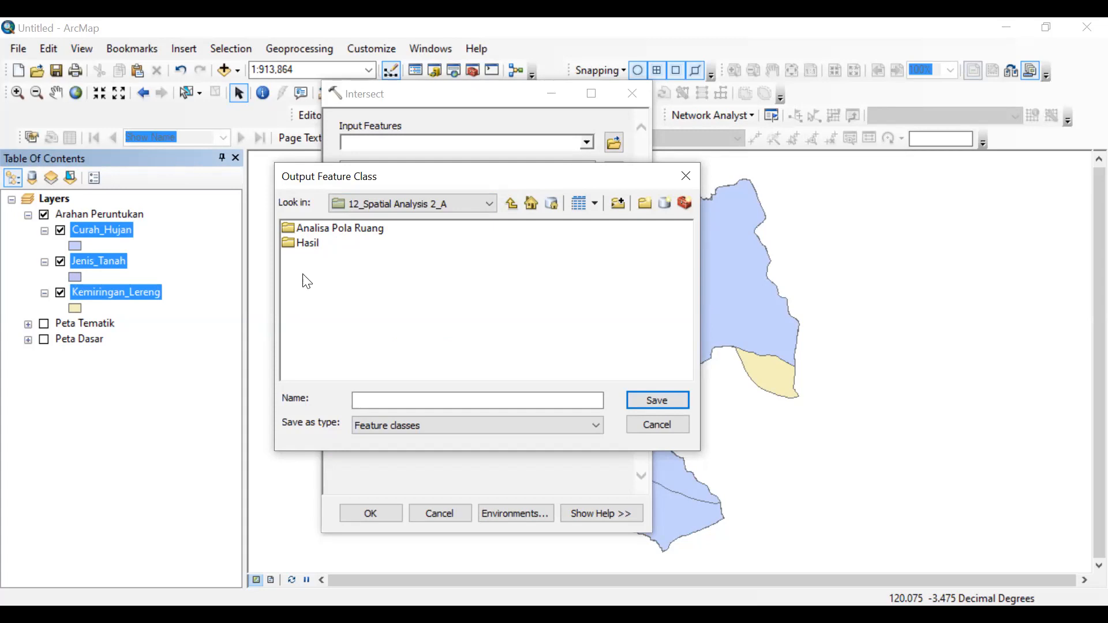
pyautogui.click(643, 206)
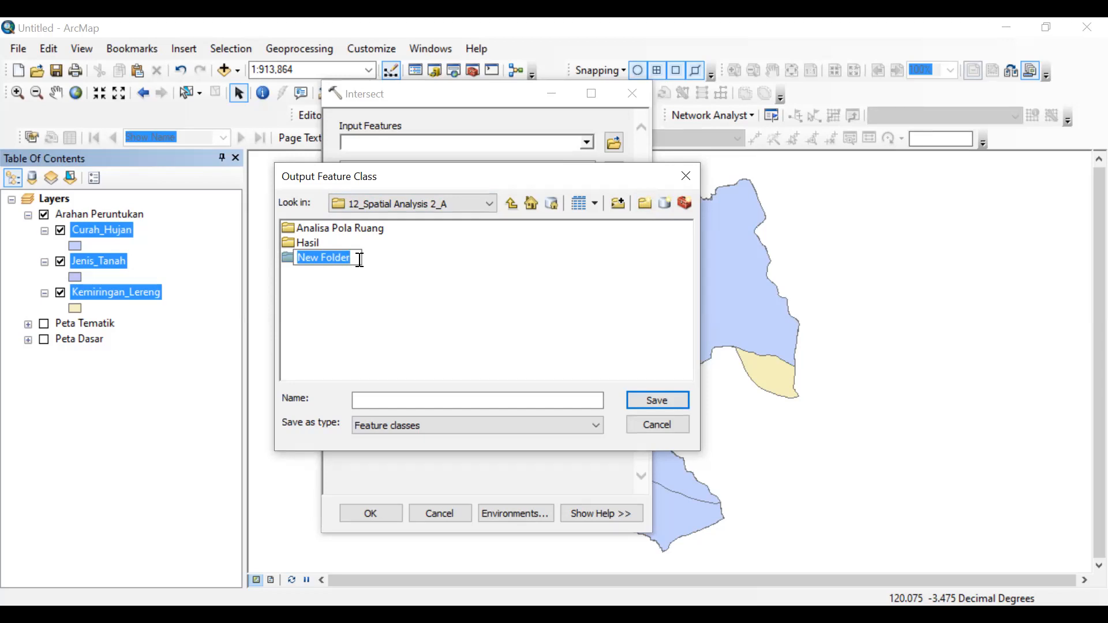
pyautogui.write('P')
pyautogui.press('BackSpace')
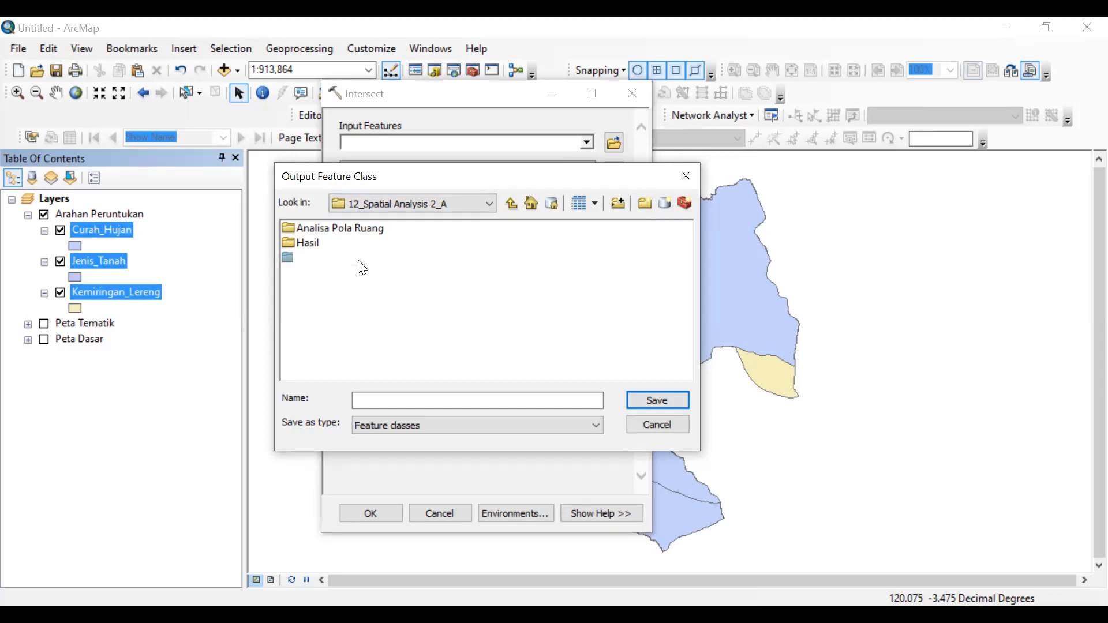
pyautogui.write('Praktikum')
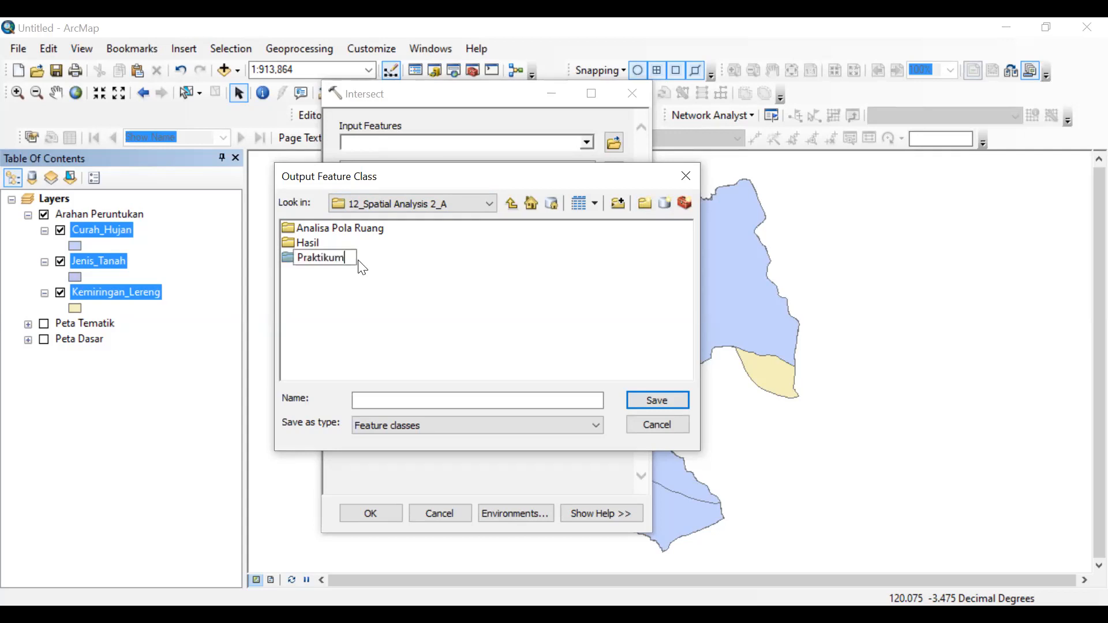
pyautogui.click(383, 296)
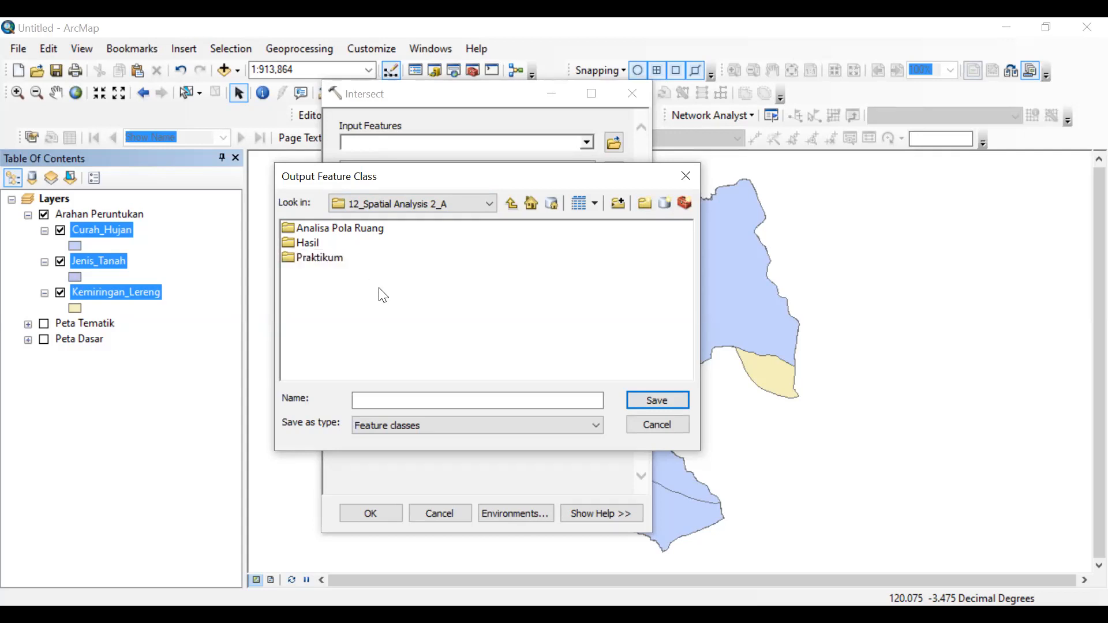
pyautogui.doubleClick(324, 265)
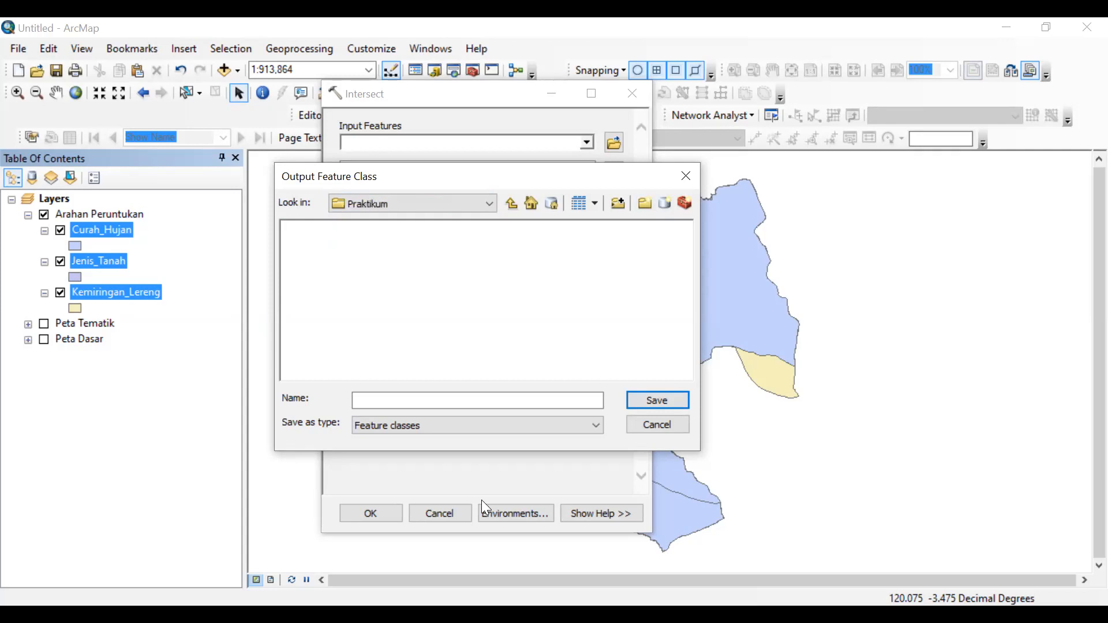
# Name the output feature class "Arahan peruntukan", save it in the Praktikum folder and run the Intersect.
pyautogui.click(788, 451)
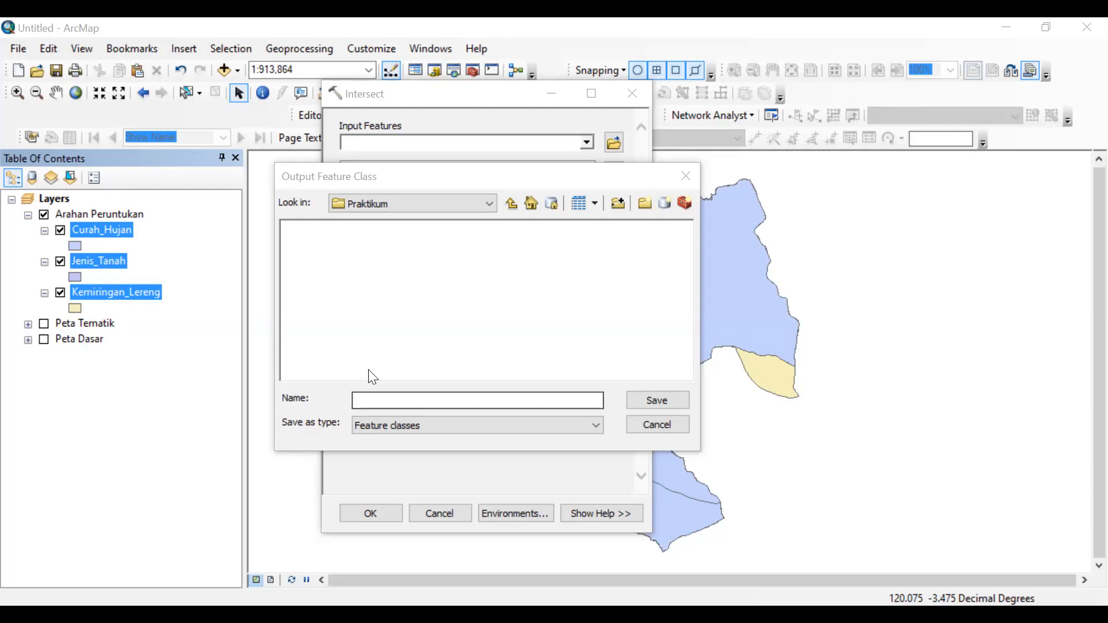
pyautogui.click(381, 399)
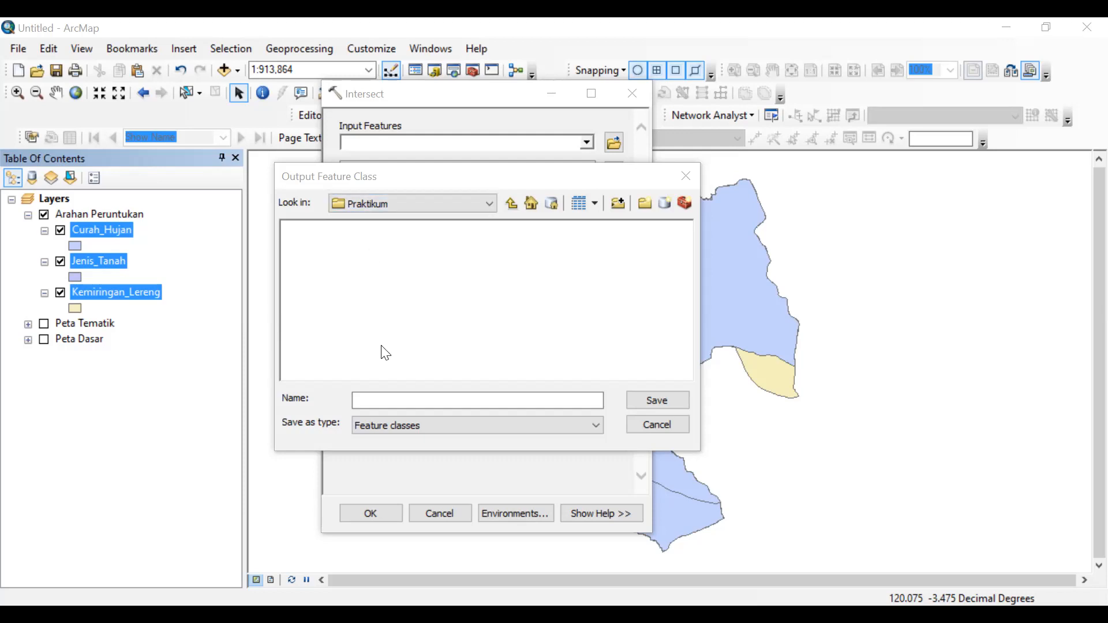
pyautogui.click(386, 402)
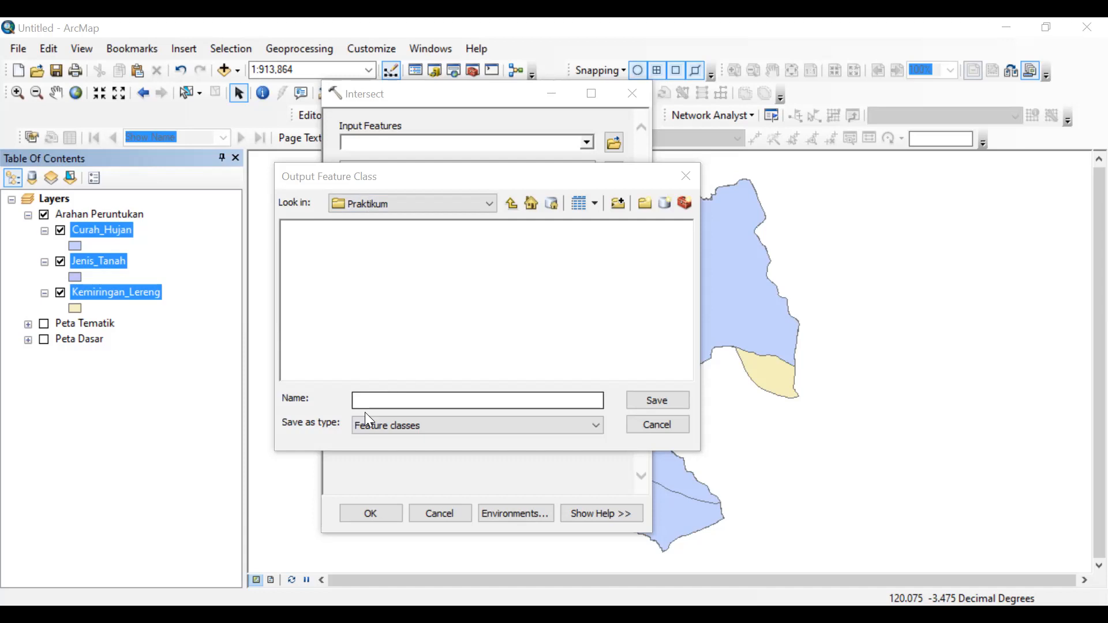
pyautogui.click(374, 400)
pyautogui.write('Arahan ')
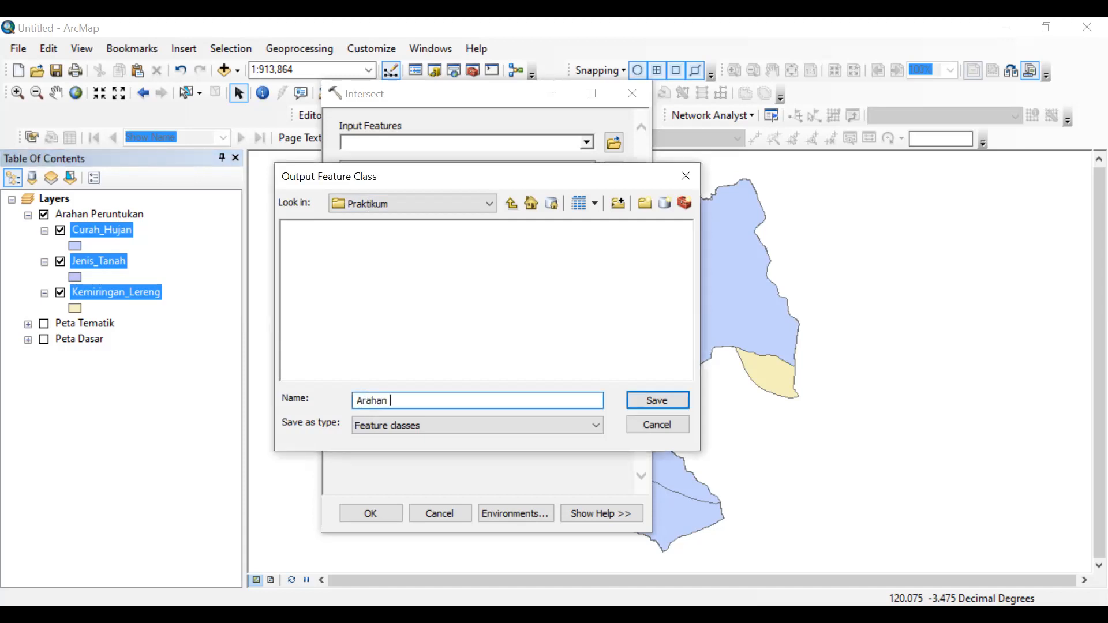
pyautogui.write('p')
pyautogui.press('BackSpace')
pyautogui.write('Peruntukan')
pyautogui.press('Return')
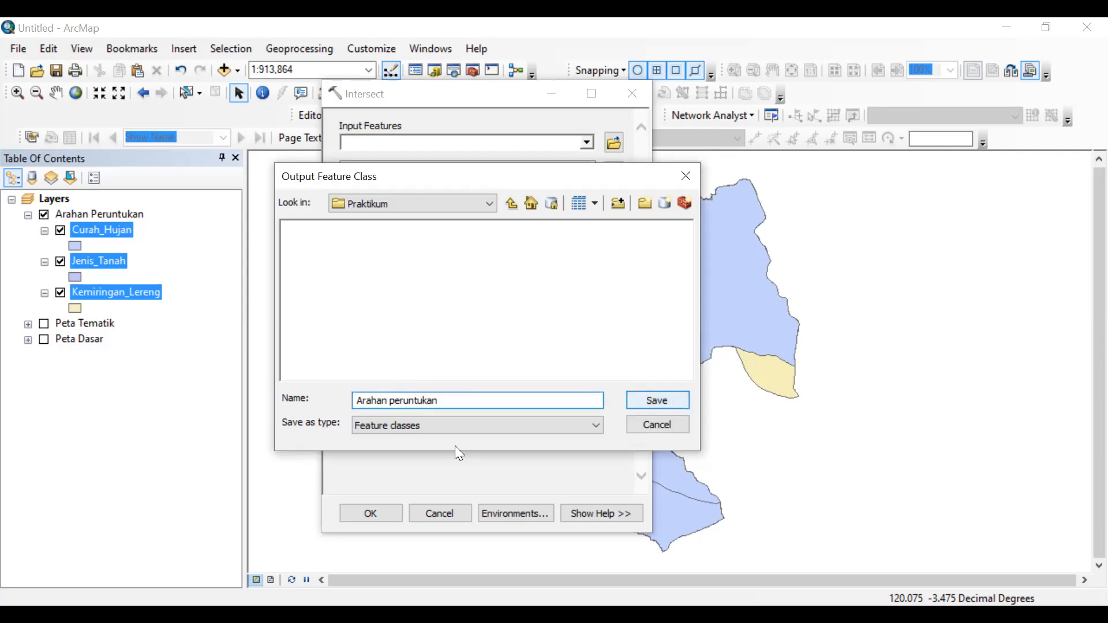
pyautogui.press('Return')
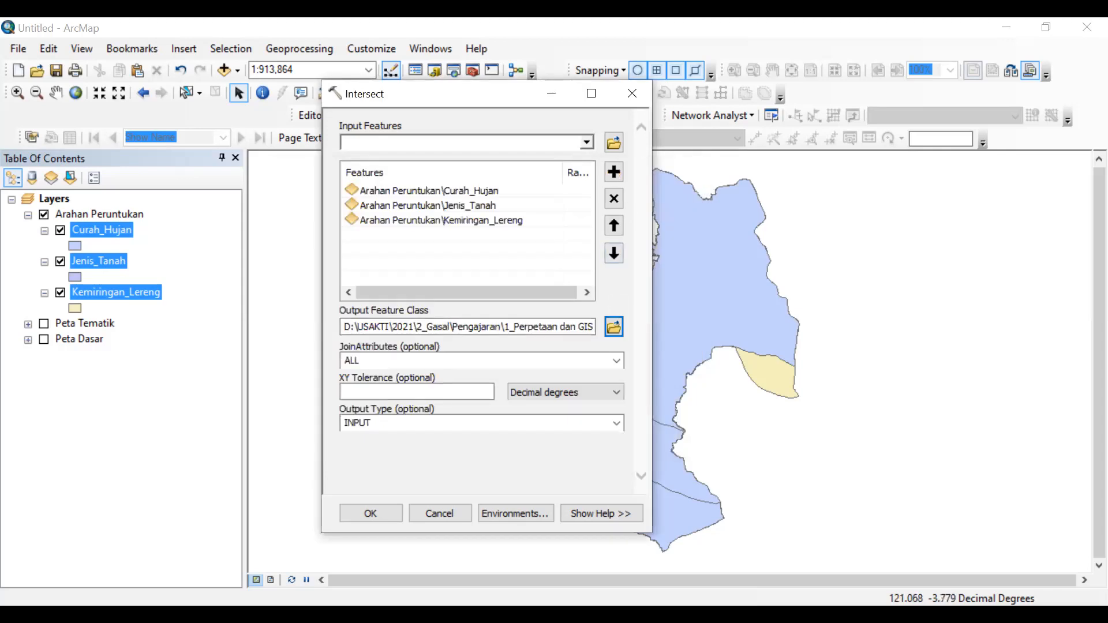
pyautogui.click(370, 513)
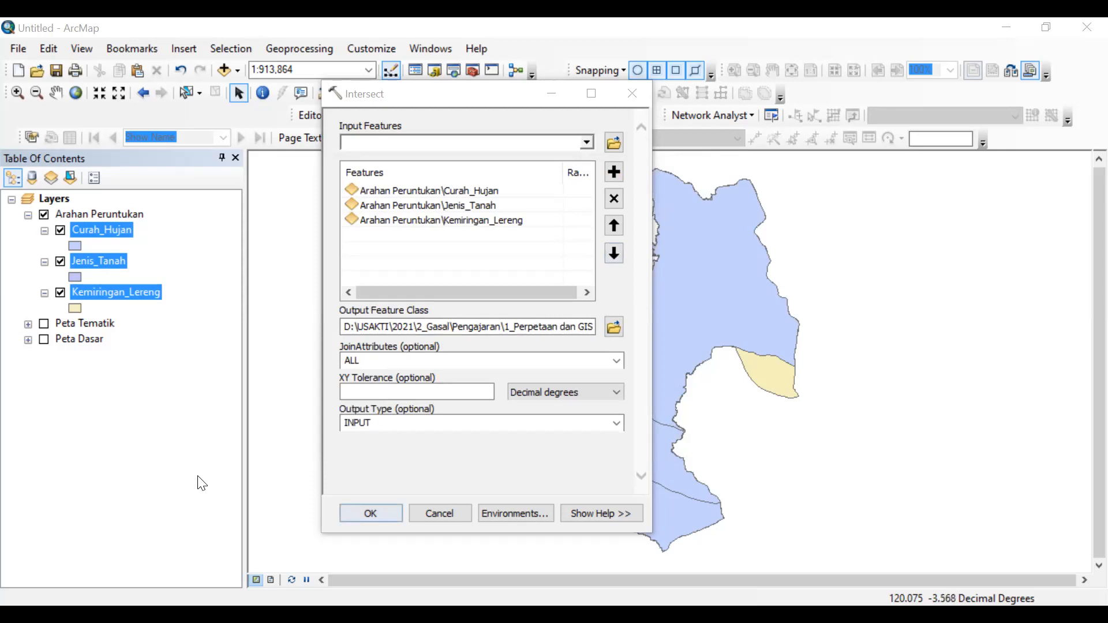
pyautogui.click(384, 512)
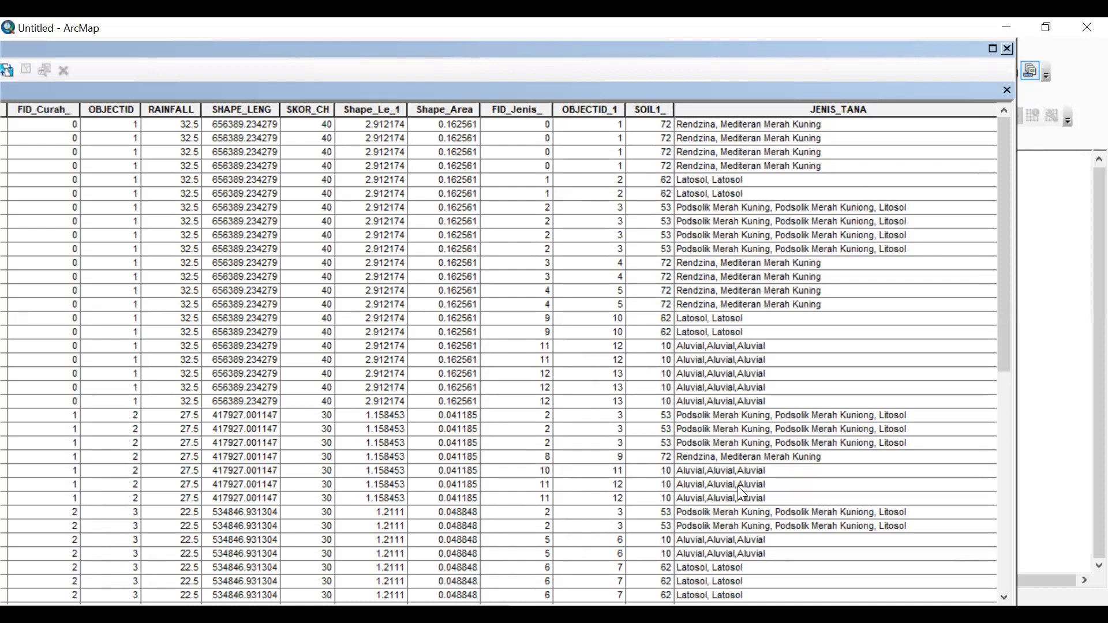
# Add a Short Integer field named Skor_total to the attribute table of the intersected Arahan peruntukan layer.
pyautogui.scroll(-3, 821, 584)
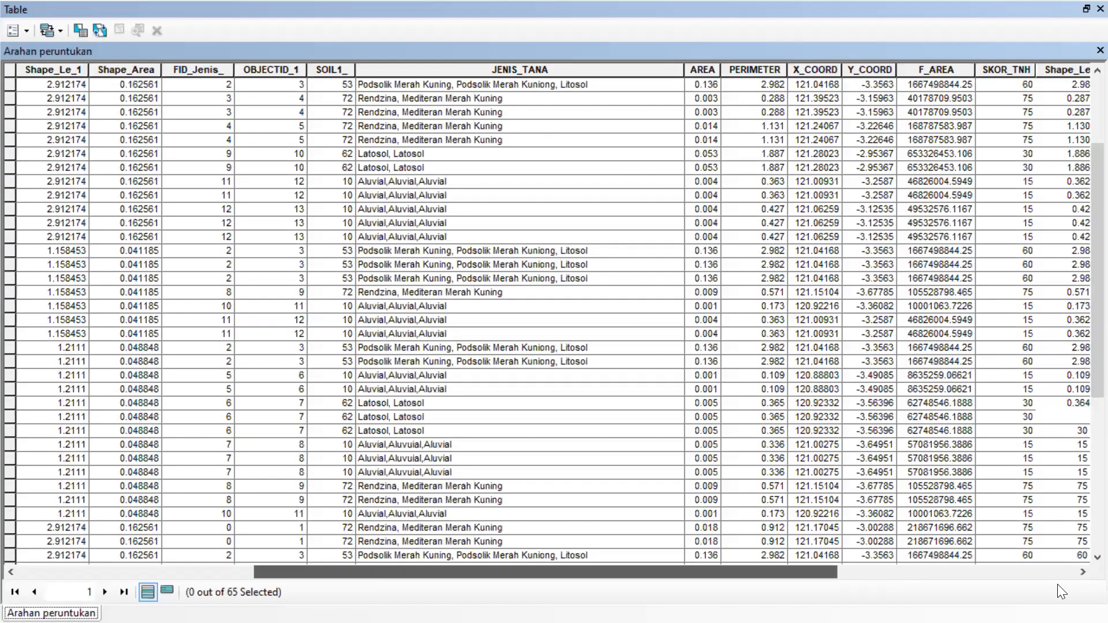
pyautogui.click(1075, 571)
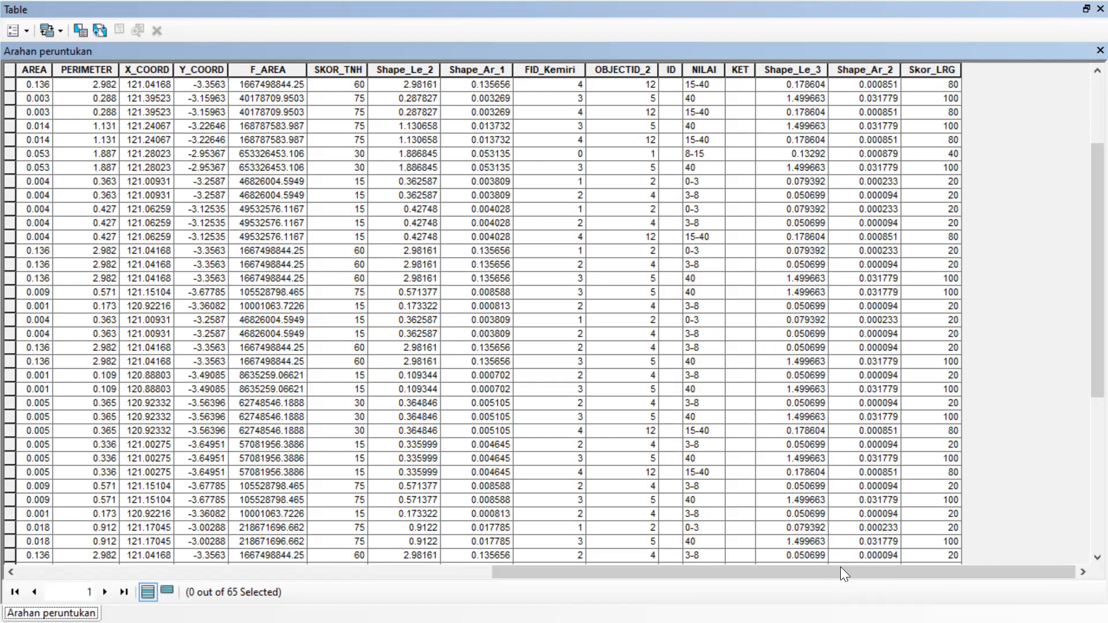
pyautogui.click(320, 575)
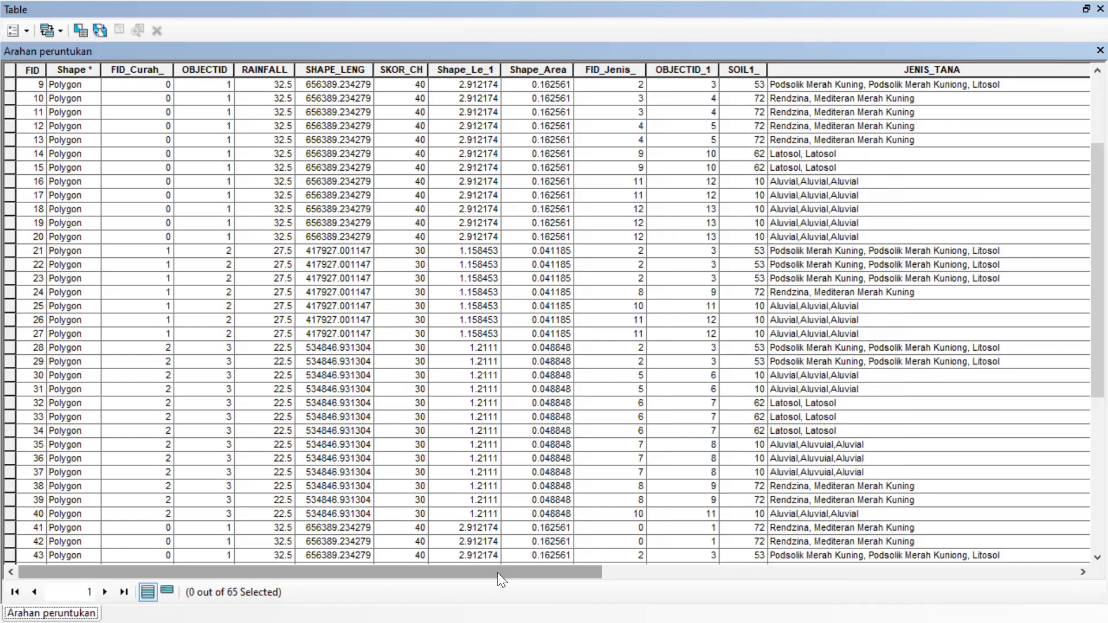
pyautogui.click(747, 571)
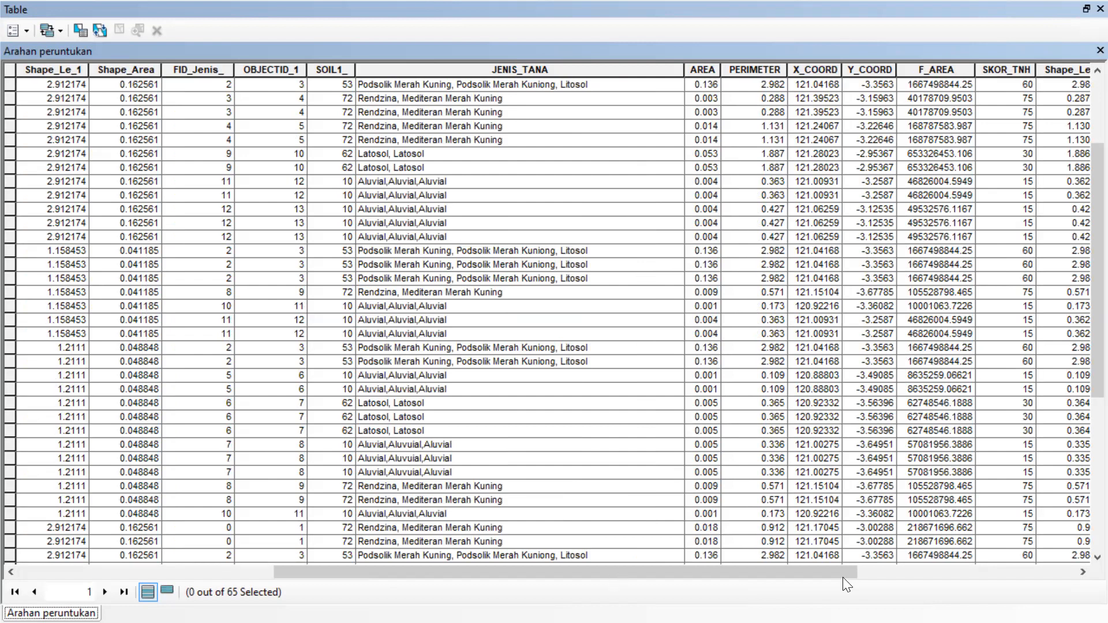
pyautogui.click(862, 572)
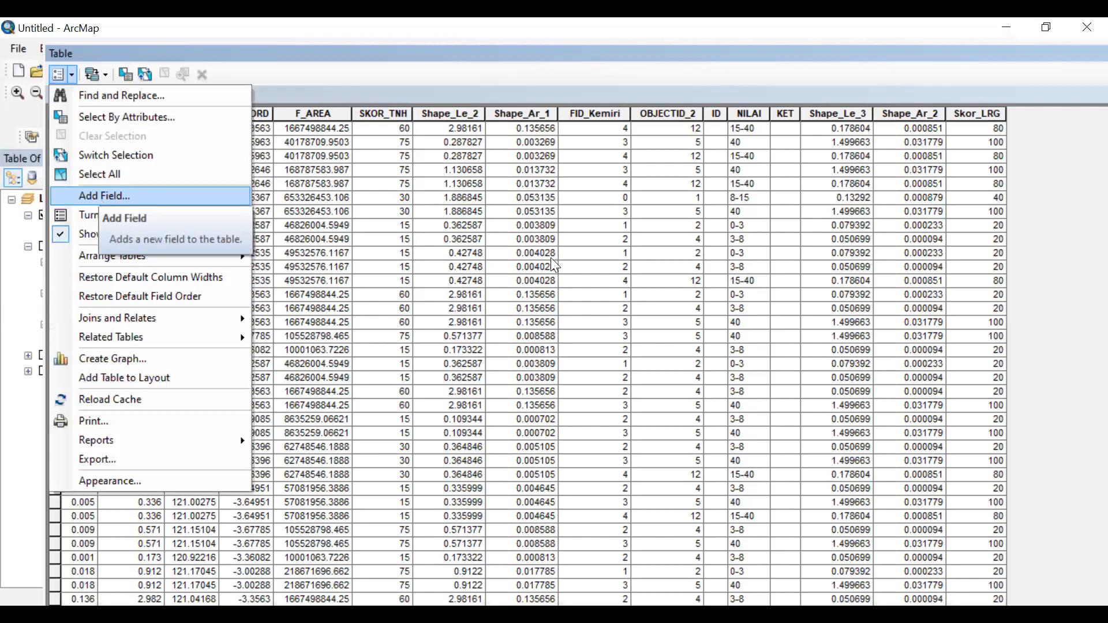
pyautogui.press('Return')
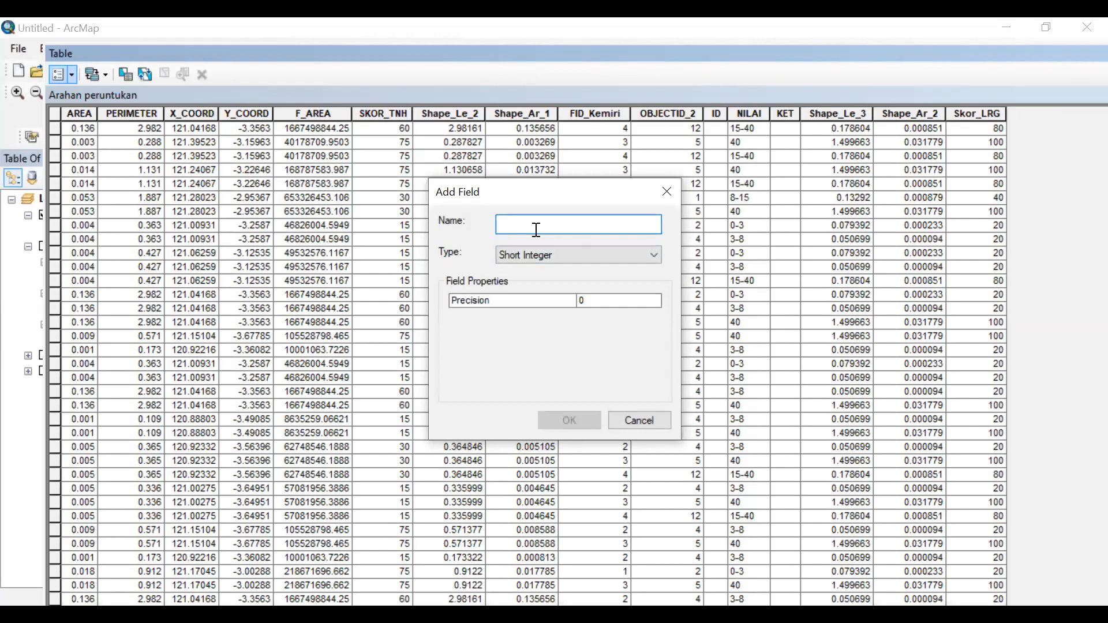
pyautogui.hotkey('alt', 'Tab')
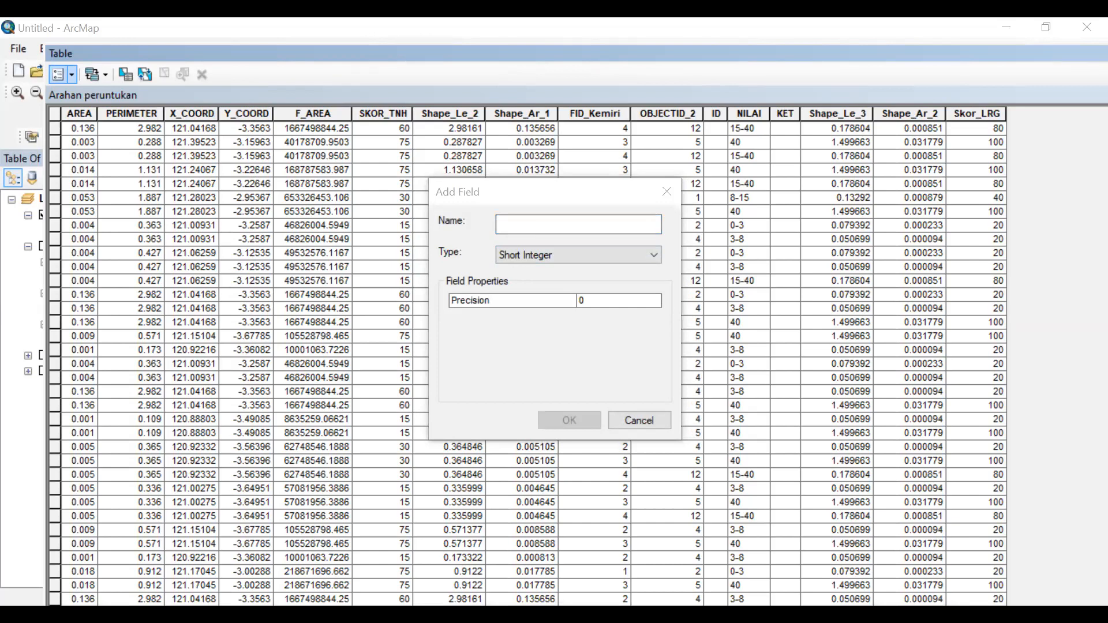
pyautogui.hotkey('alt', 'Tab')
pyautogui.write('Skor_t')
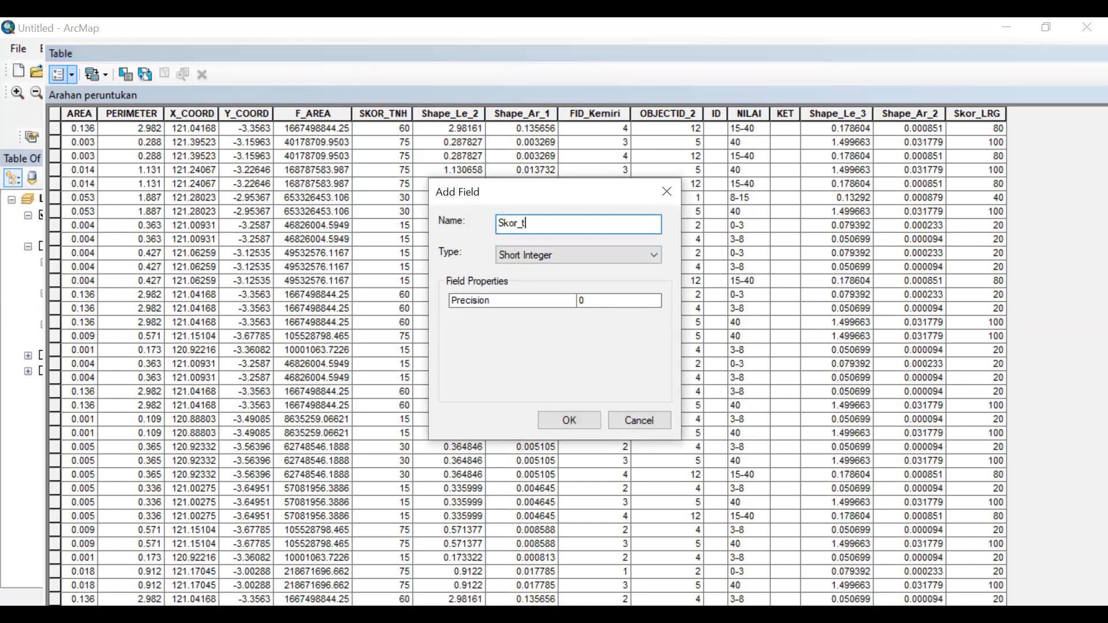
pyautogui.write('otal')
pyautogui.hotkey('alt', 'Tab')
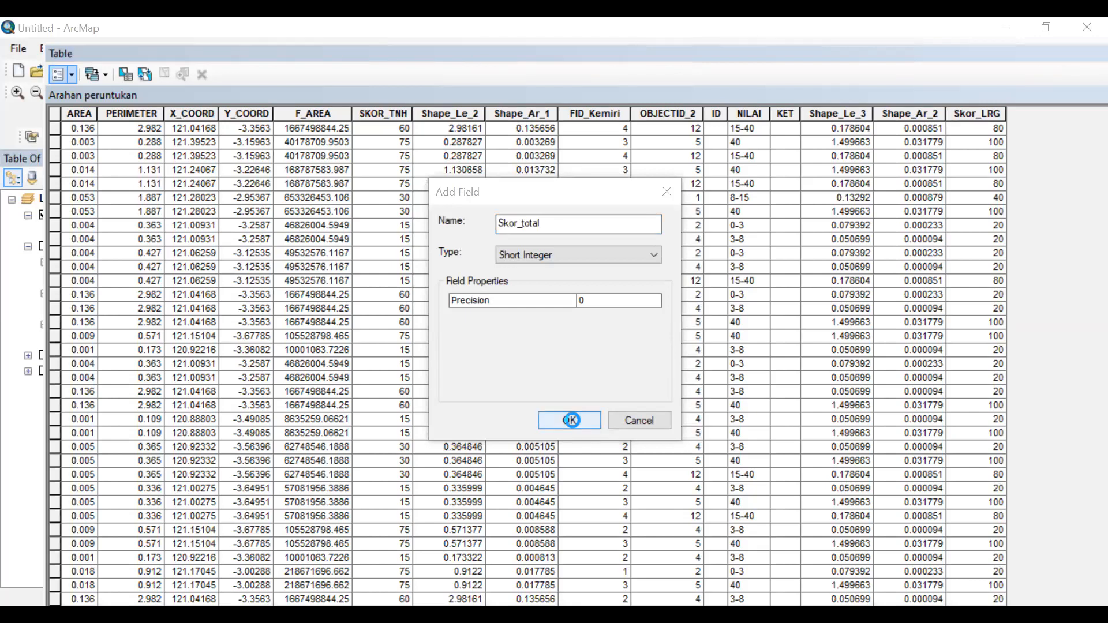
# Finish adding the Skor_total field, and add a Text field named Arhn_prtkn with length 50 to the Arahan peruntukan table.
pyautogui.click(571, 420)
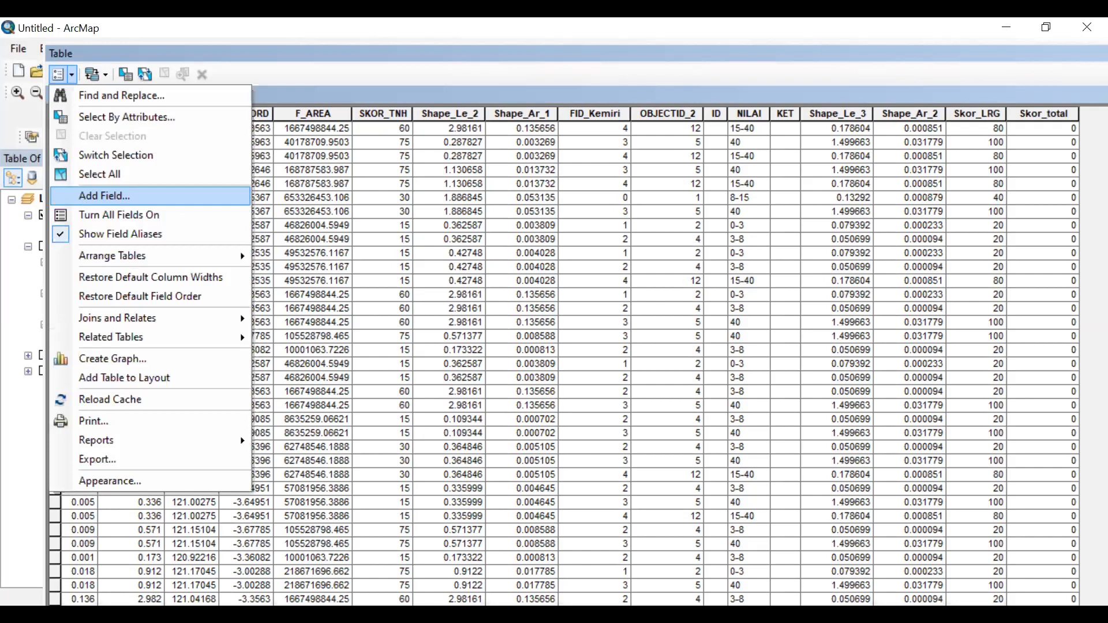
pyautogui.press('Return')
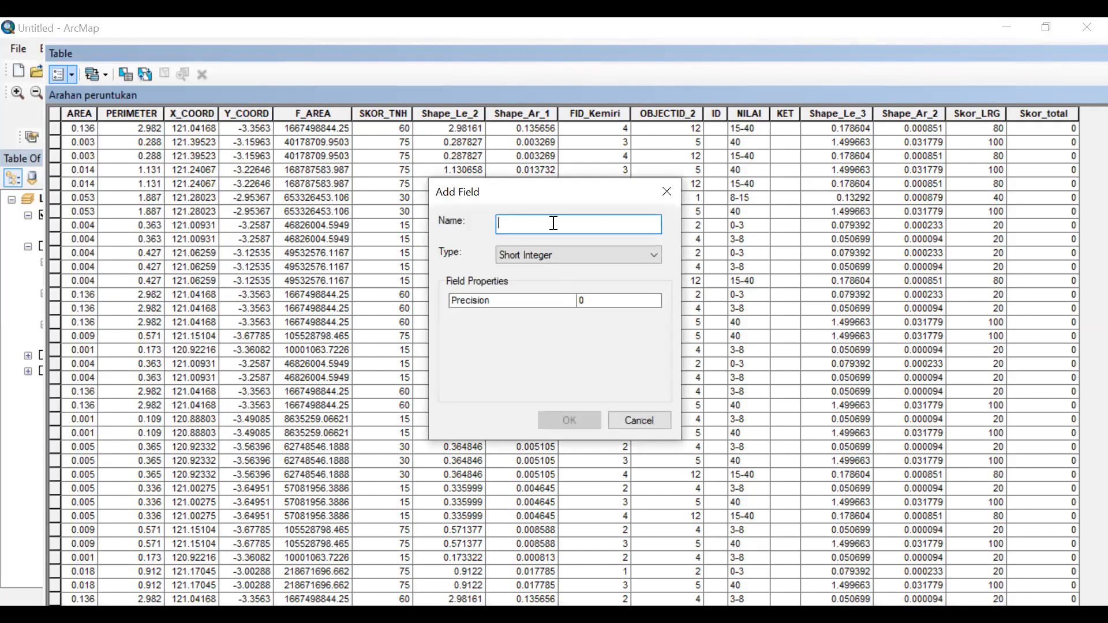
pyautogui.write('Arahan')
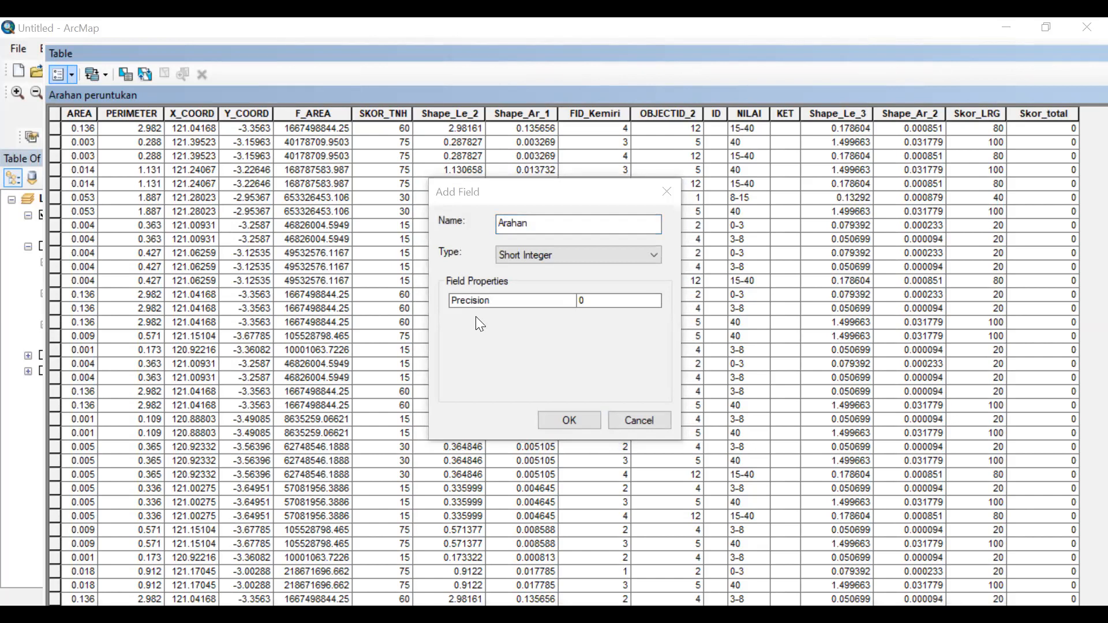
pyautogui.click(544, 224)
pyautogui.press('BackSpace')
pyautogui.press('BackSpace')
pyautogui.press('BackSpace')
pyautogui.press('BackSpace')
pyautogui.write('hn_')
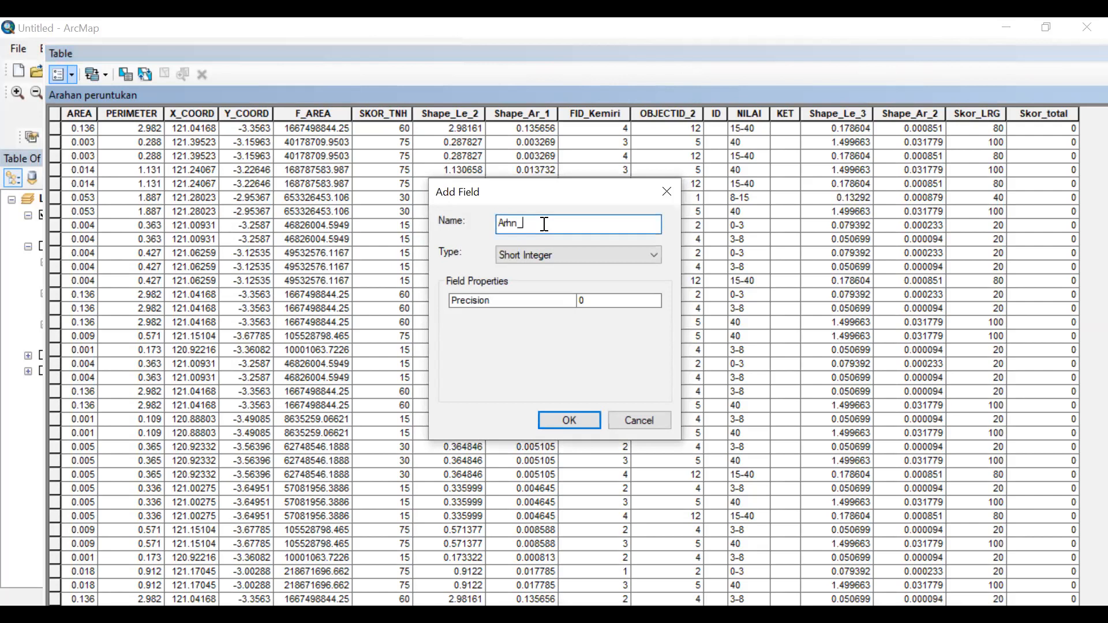
pyautogui.write('prtkn')
pyautogui.press('Return')
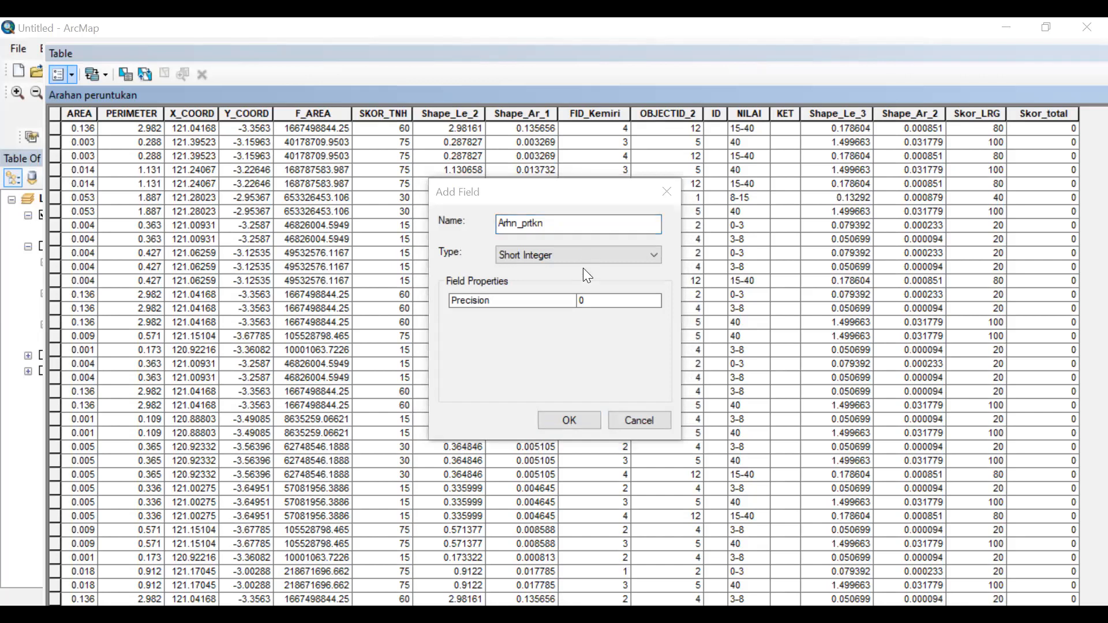
pyautogui.click(581, 315)
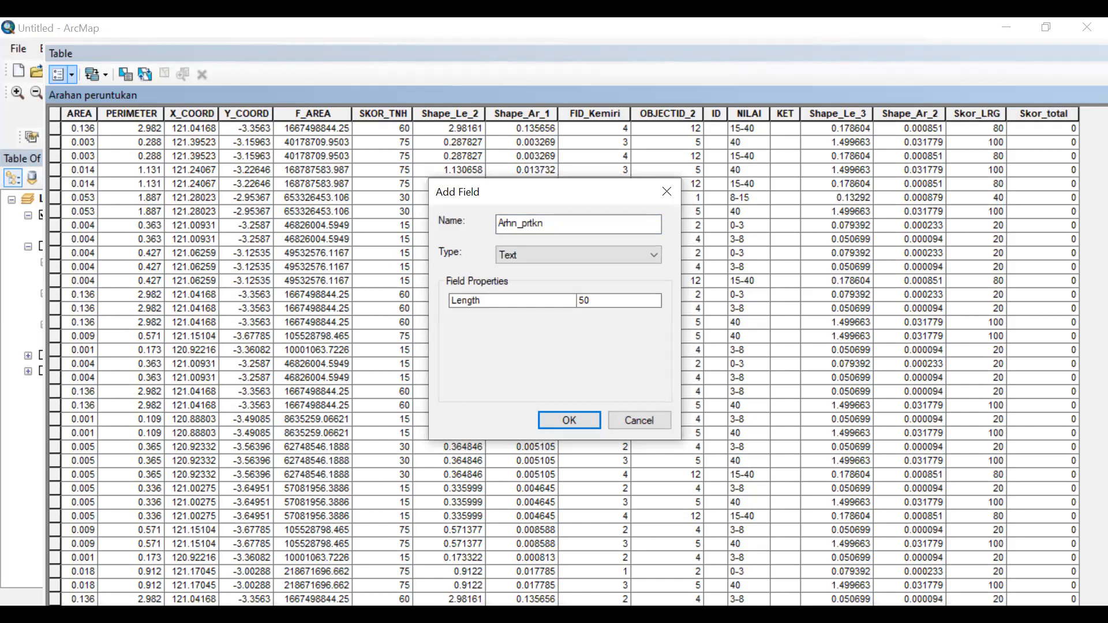
pyautogui.press('Return')
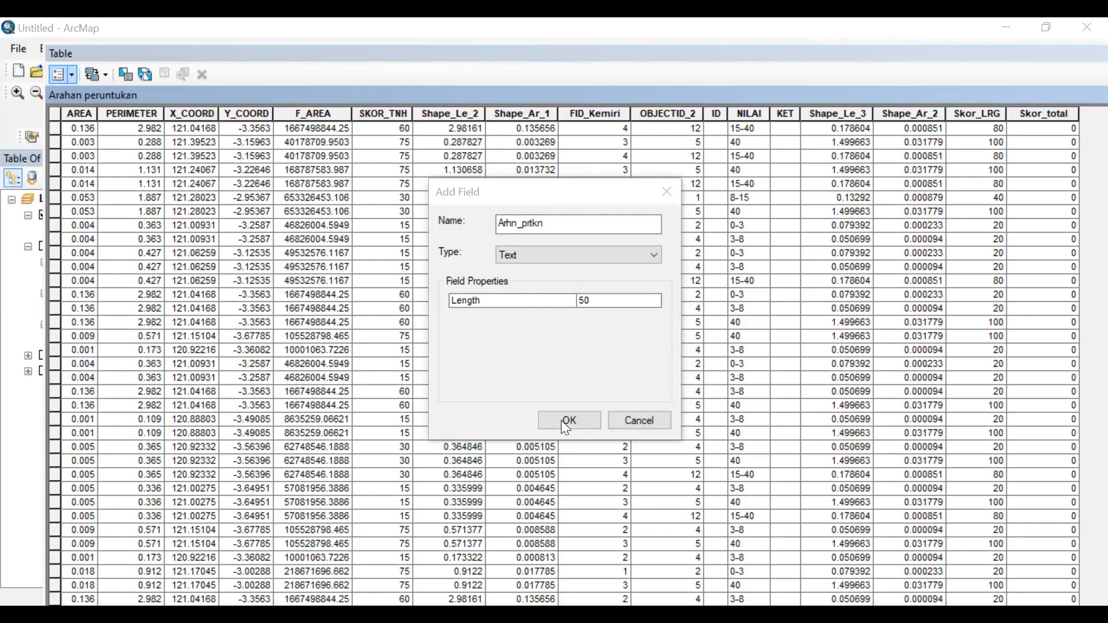
pyautogui.press('Return')
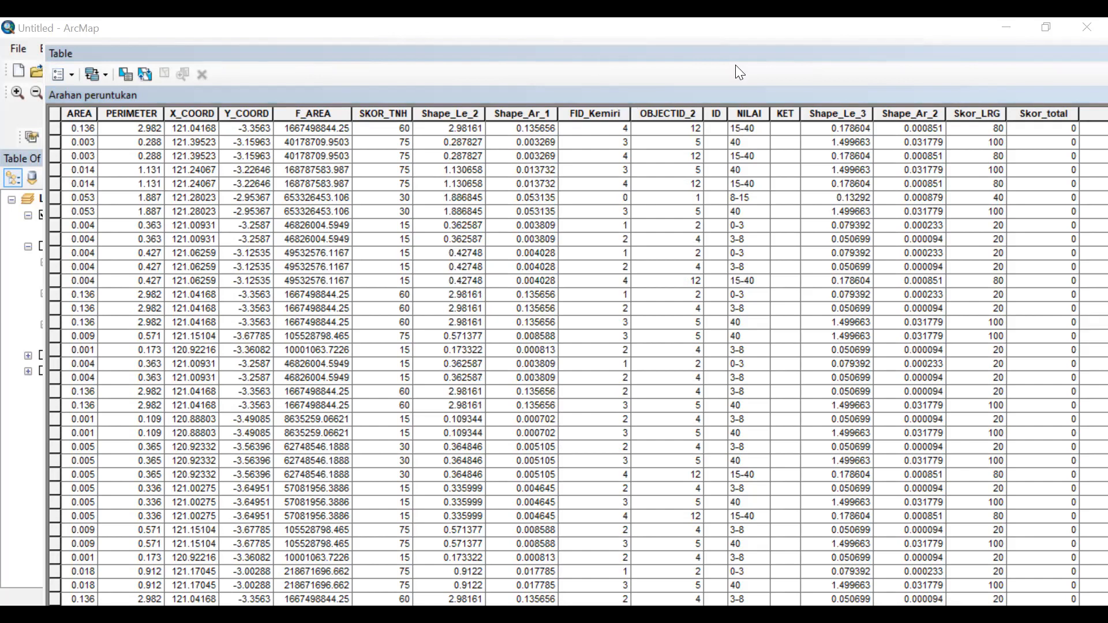
# Calculate the Skor_total field outside an edit session with the expression [SKOR_CH] + [SKOR_TNH] + [Skor_LRG].
pyautogui.click(758, 76)
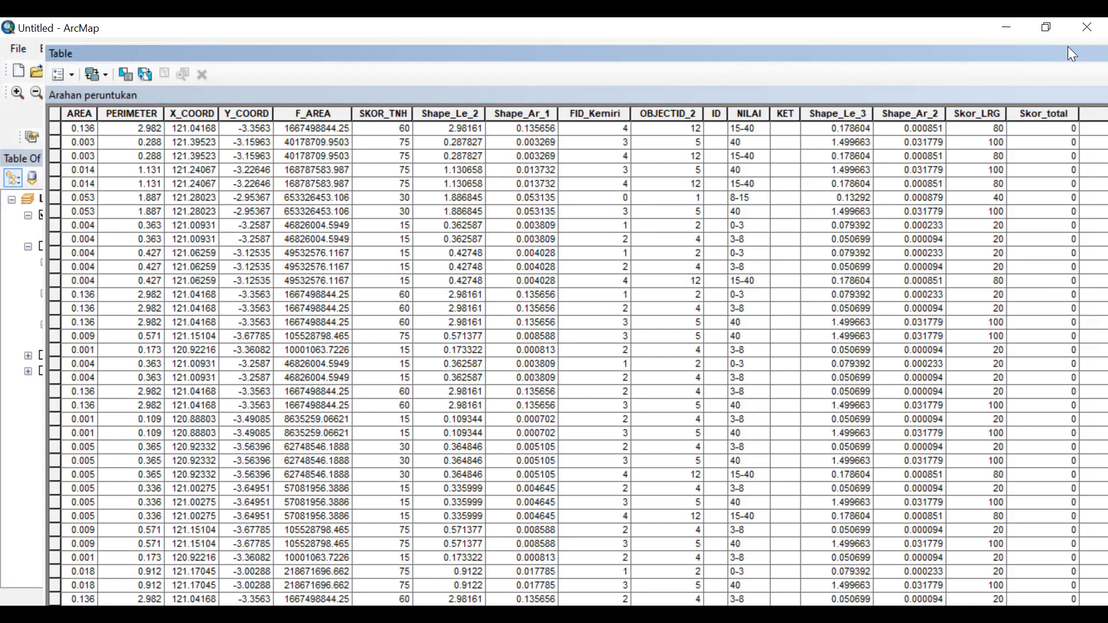
pyautogui.moveTo(1065, 64); pyautogui.dragTo(1003, 56)
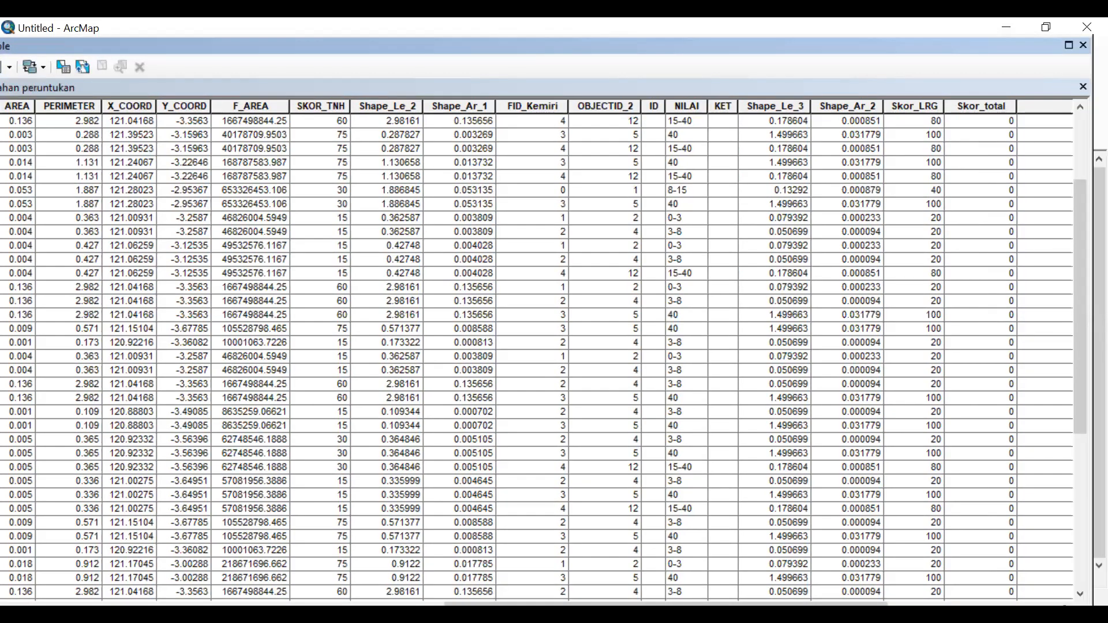
pyautogui.moveTo(753, 604); pyautogui.dragTo(923, 604)
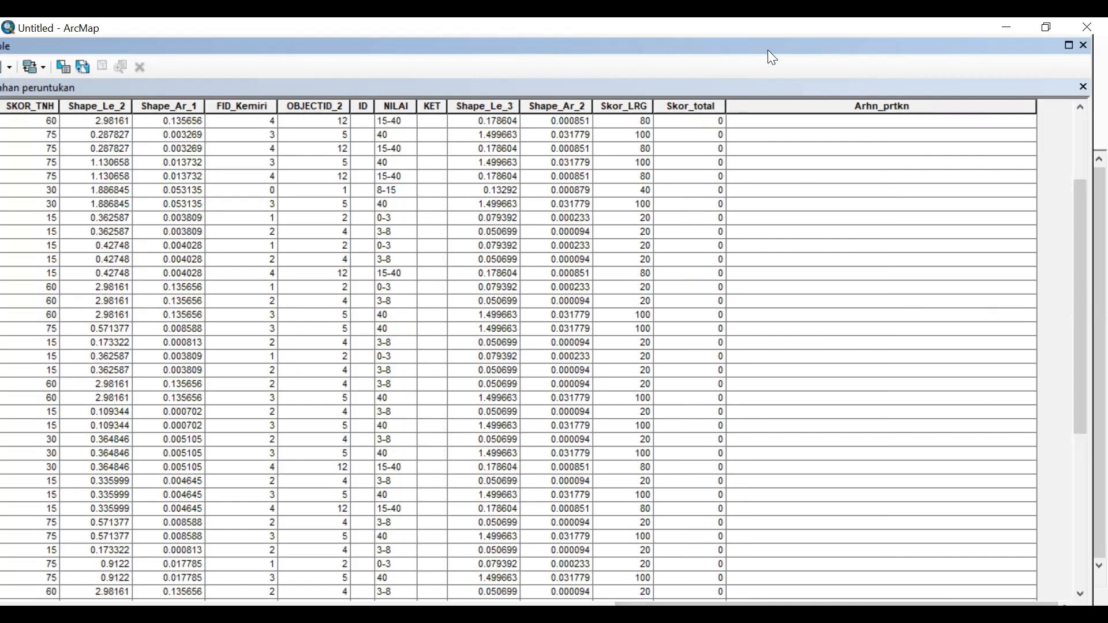
pyautogui.moveTo(556, 59); pyautogui.dragTo(534, 59)
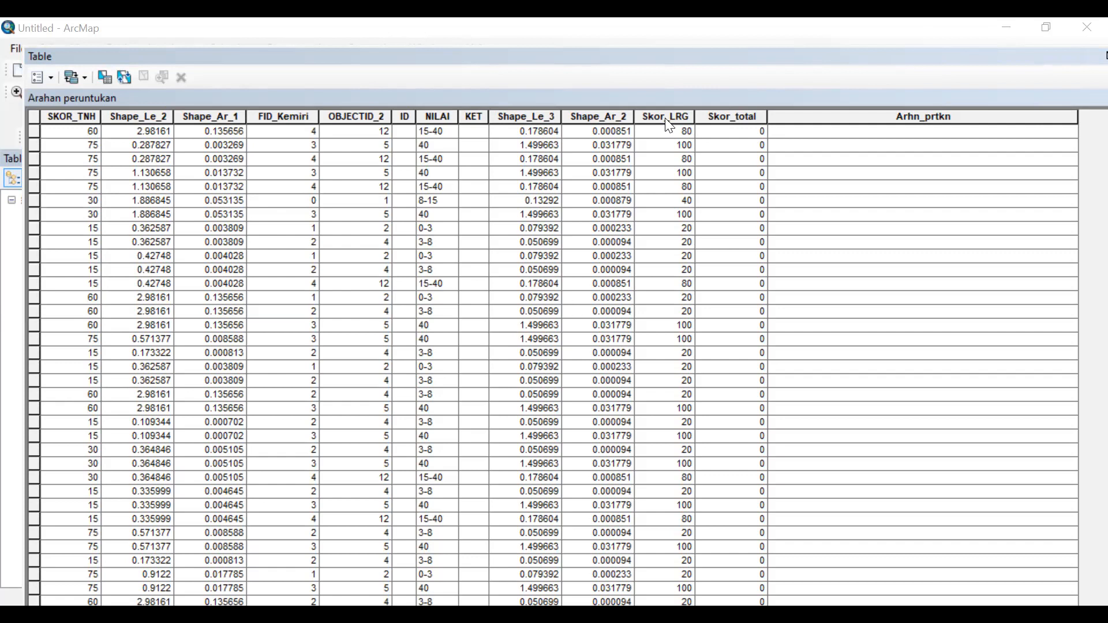
pyautogui.click(742, 119)
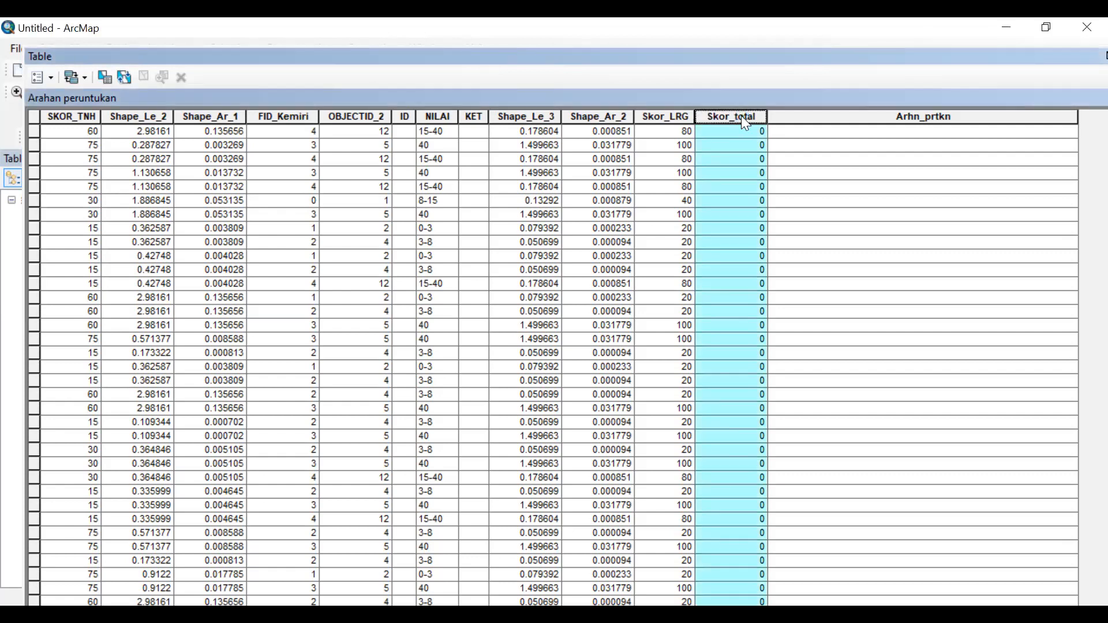
pyautogui.rightClick(742, 117)
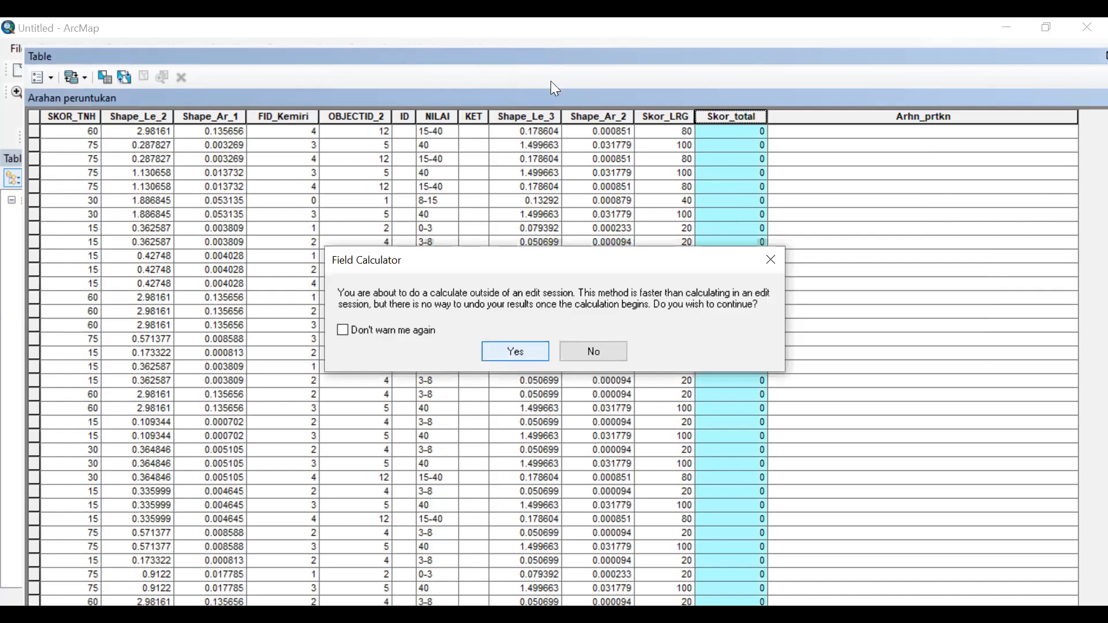
pyautogui.press('Return')
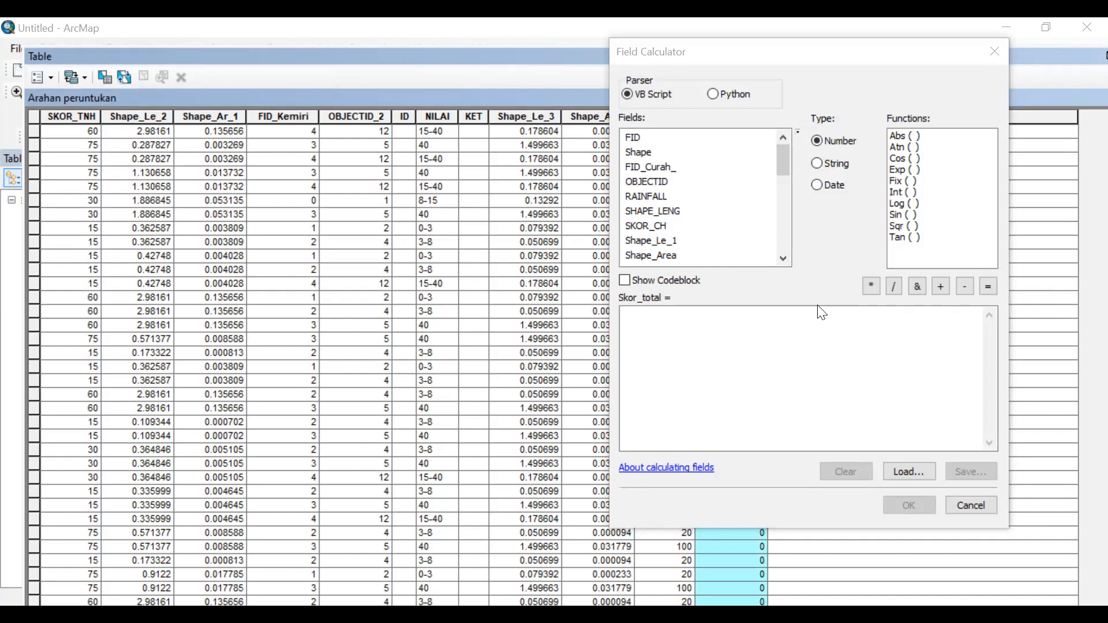
pyautogui.click(801, 364)
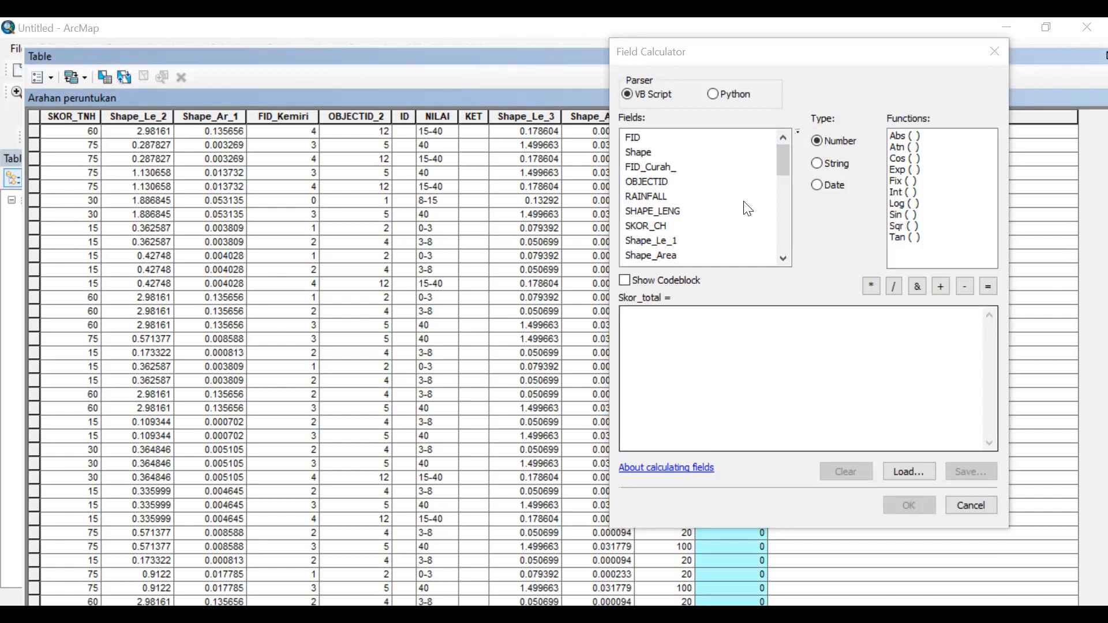
pyautogui.doubleClick(657, 225)
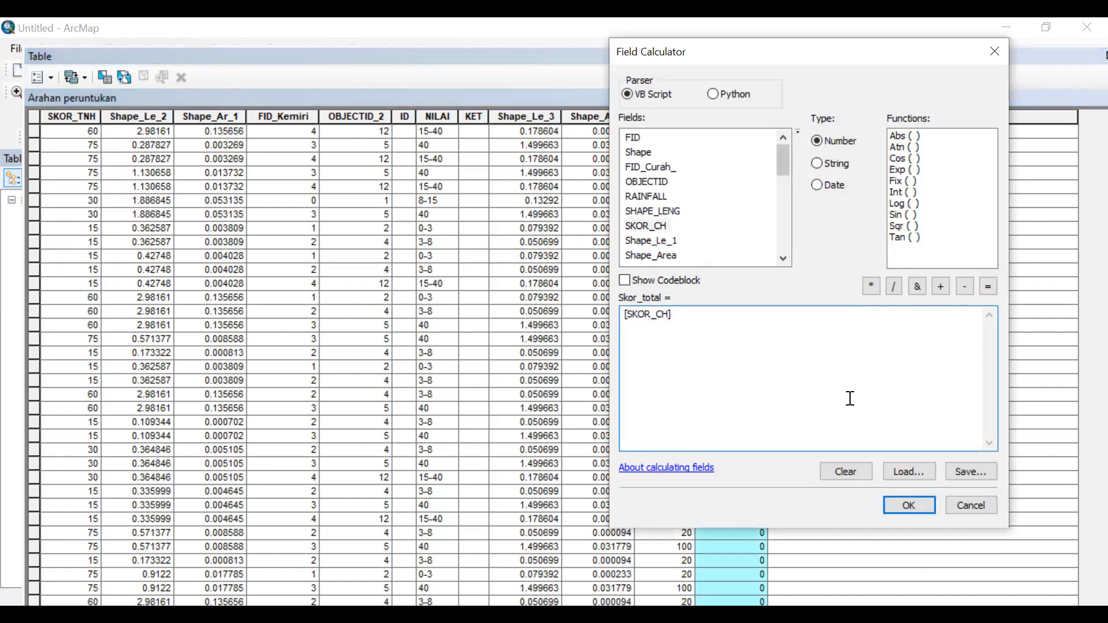
pyautogui.click(941, 287)
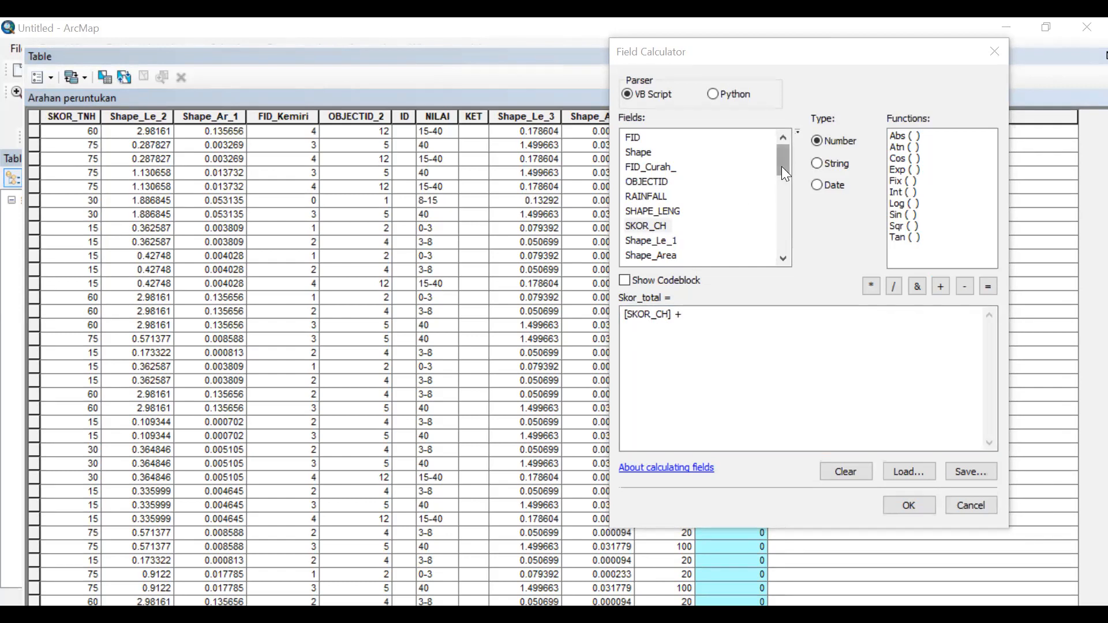
pyautogui.moveTo(780, 173); pyautogui.dragTo(667, 216)
pyautogui.doubleClick(666, 216)
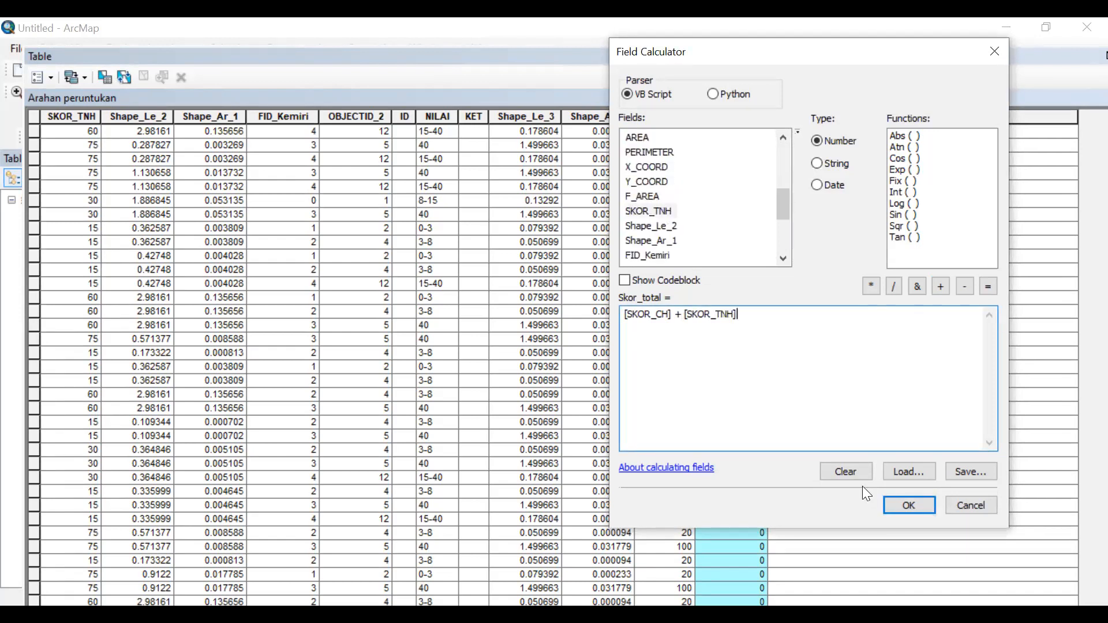
pyautogui.click(942, 286)
pyautogui.moveTo(783, 222); pyautogui.dragTo(784, 244)
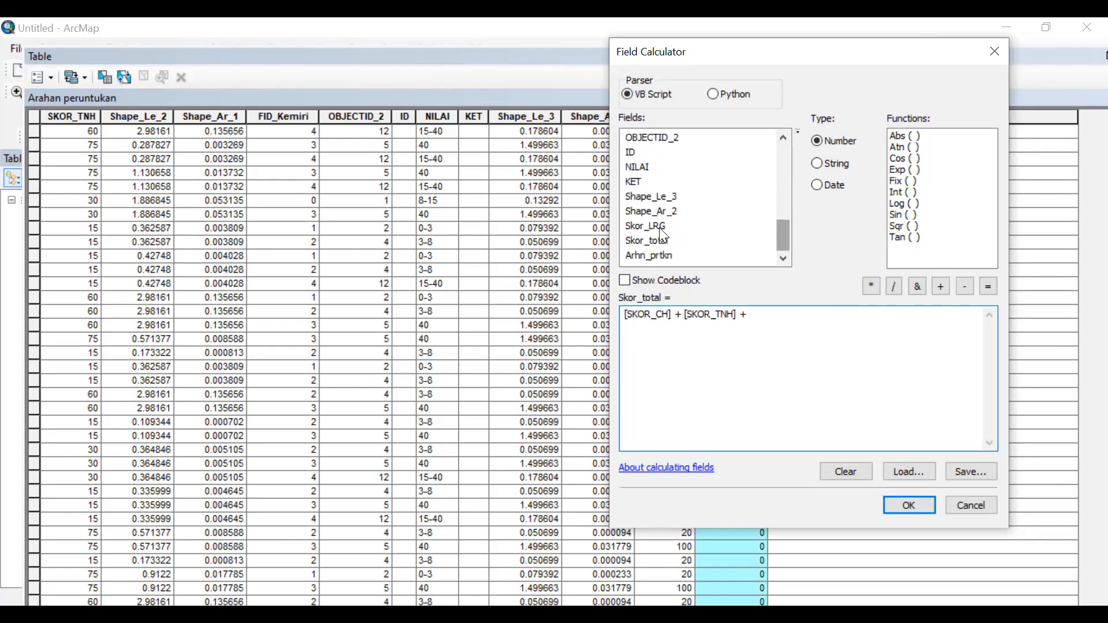
pyautogui.click(662, 227)
pyautogui.doubleClick(658, 227)
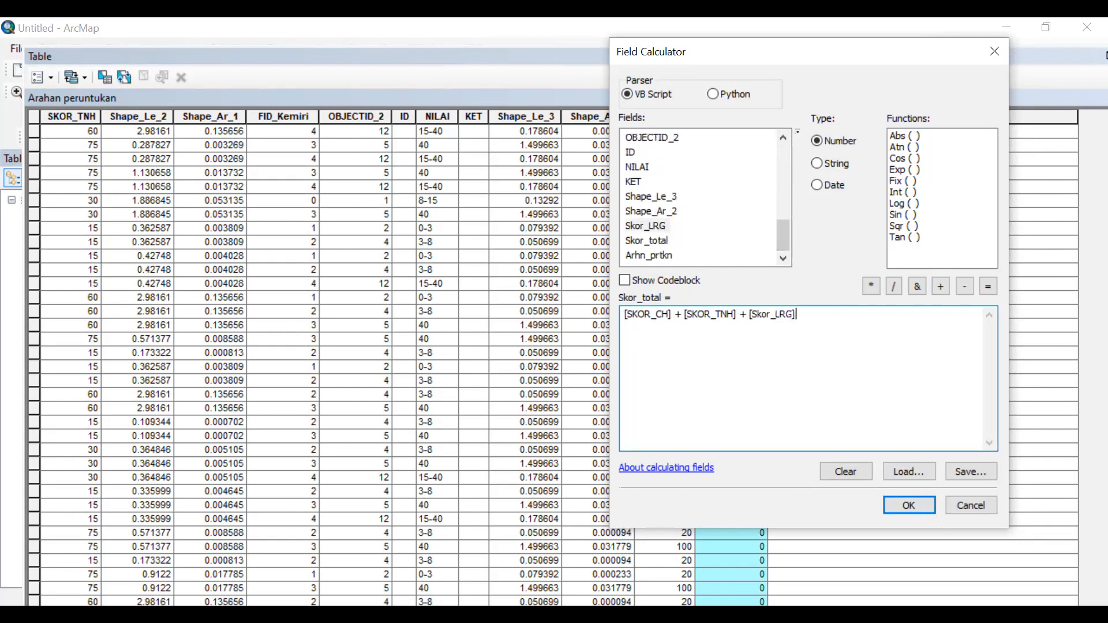
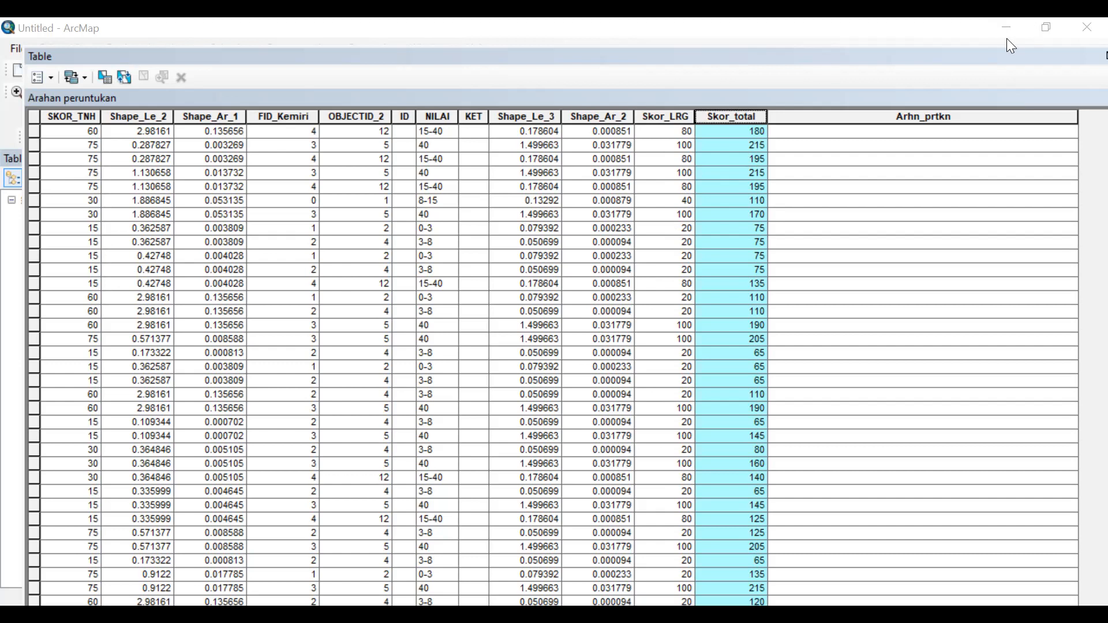
pyautogui.click(1078, 40)
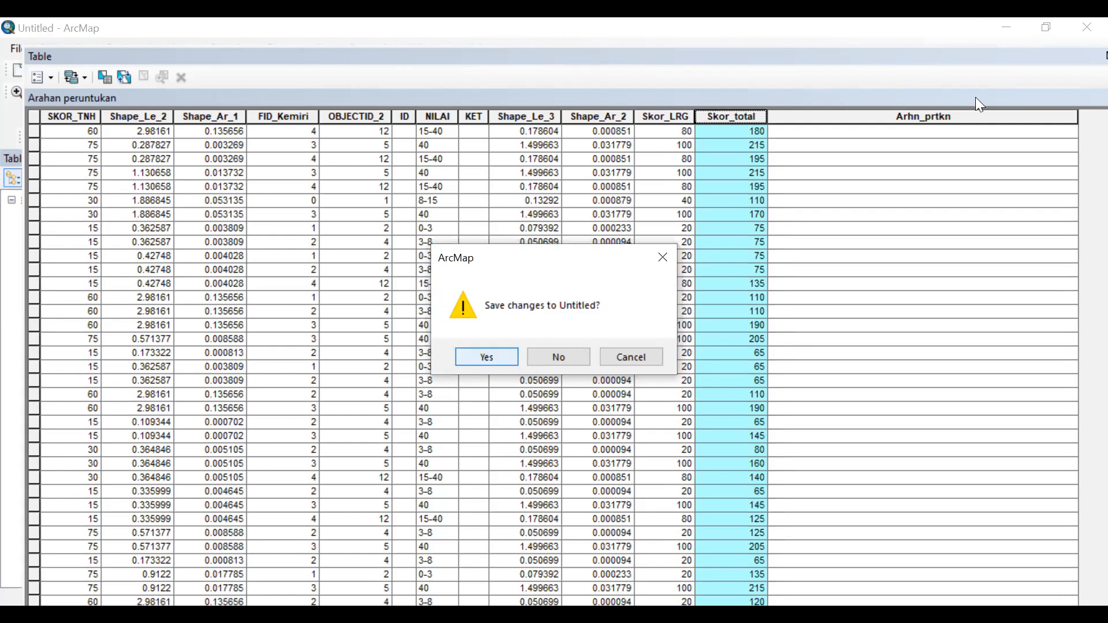
pyautogui.press('Escape')
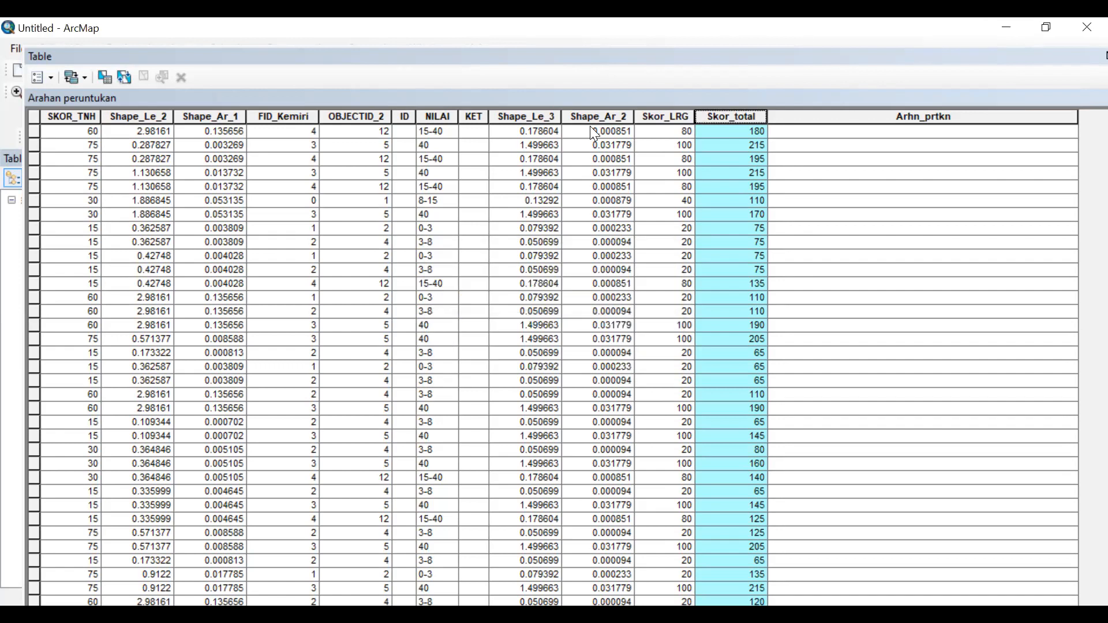
pyautogui.click(558, 114)
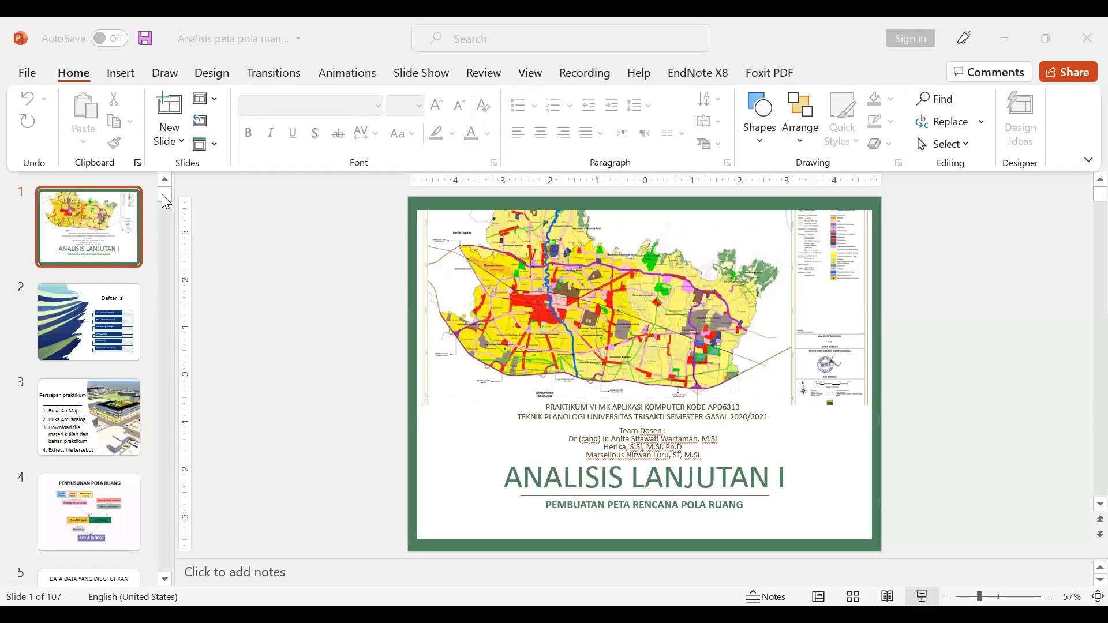
# Switch to the PowerPoint practicum presentation and view slide 32 on Kawasan perlindungan setempat.
pyautogui.moveTo(163, 195); pyautogui.dragTo(172, 337)
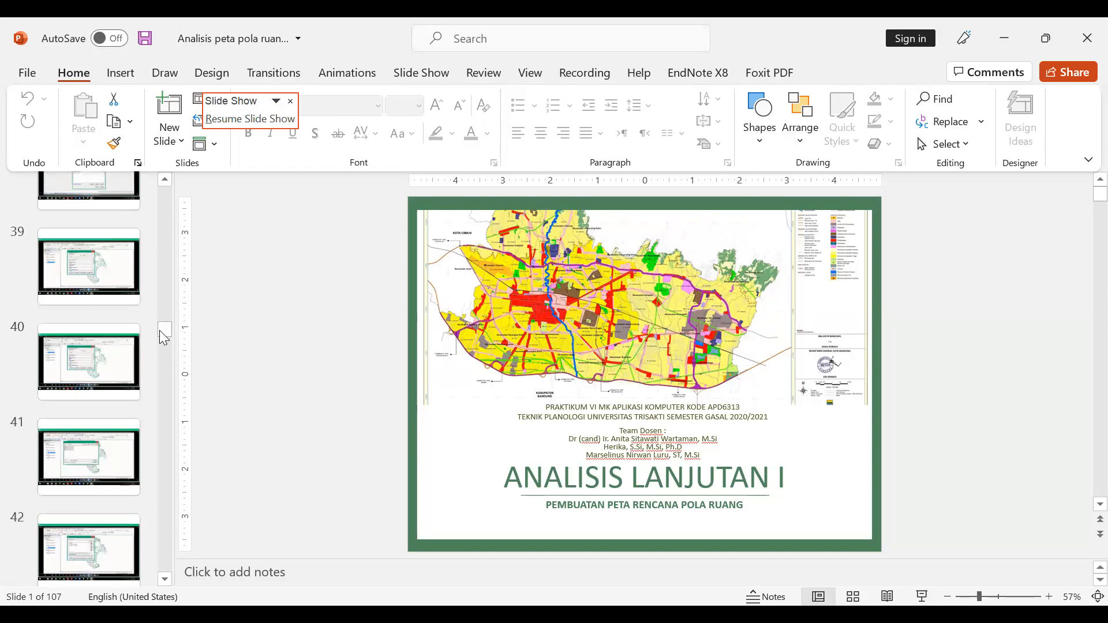
pyautogui.click(166, 382)
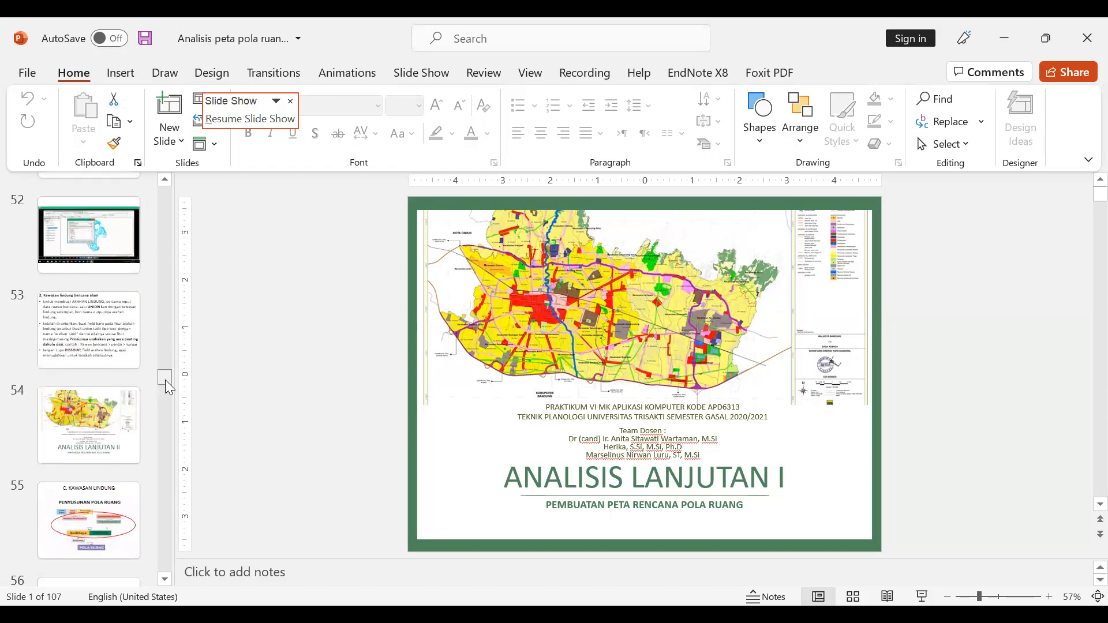
pyautogui.moveTo(166, 380); pyautogui.dragTo(169, 302)
pyautogui.click(99, 316)
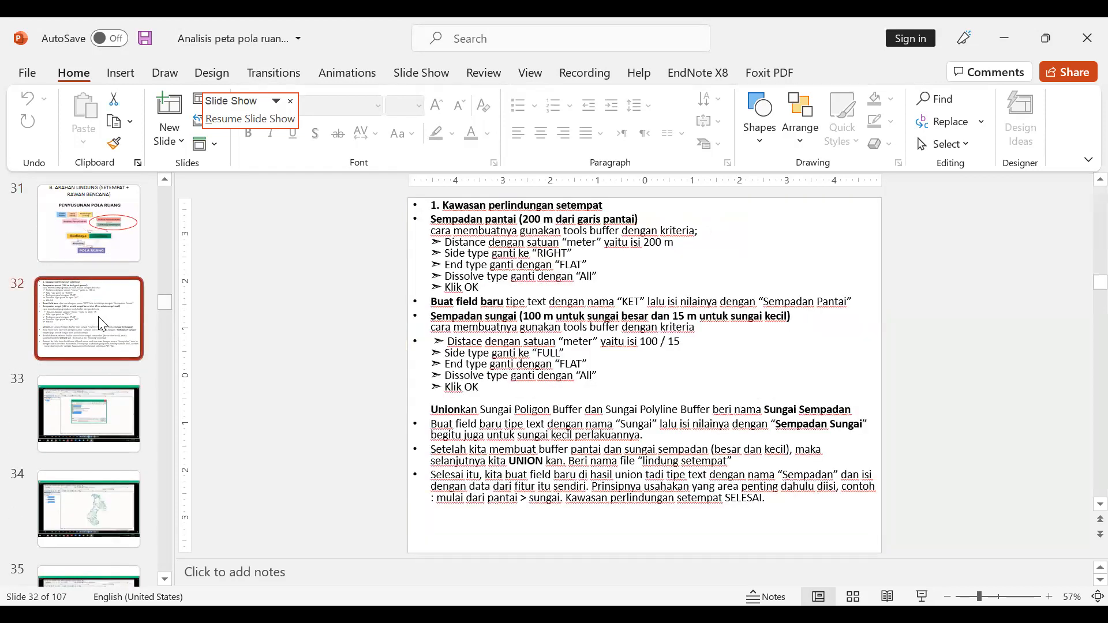
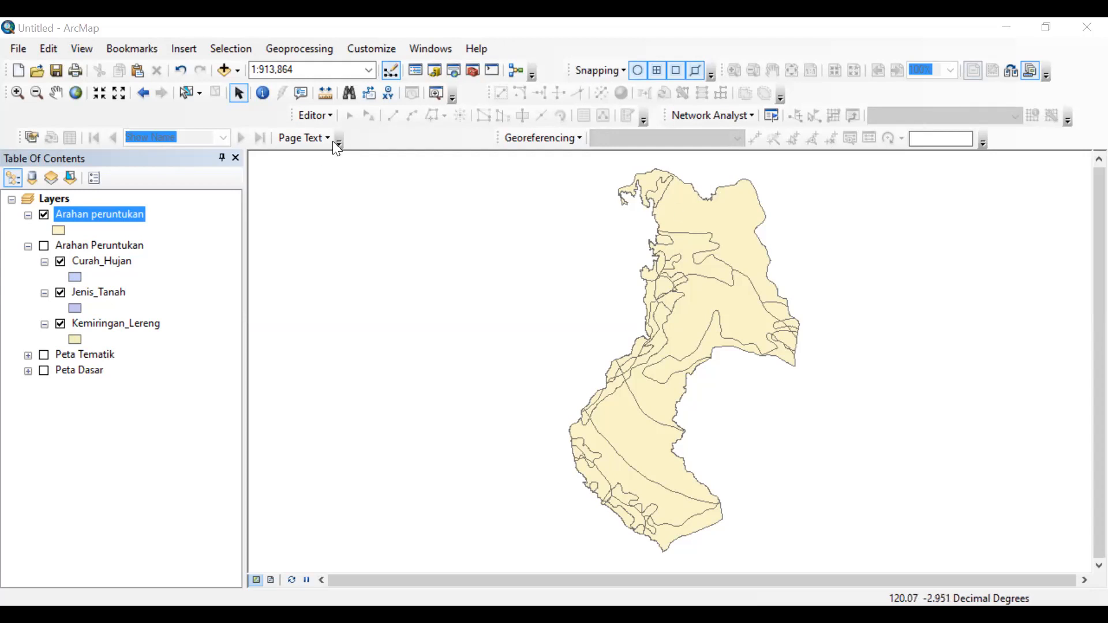
# Open the attribute table of the intersected Arahan peruntukan layer and start a Select By Attributes query on it.
pyautogui.rightClick(102, 215)
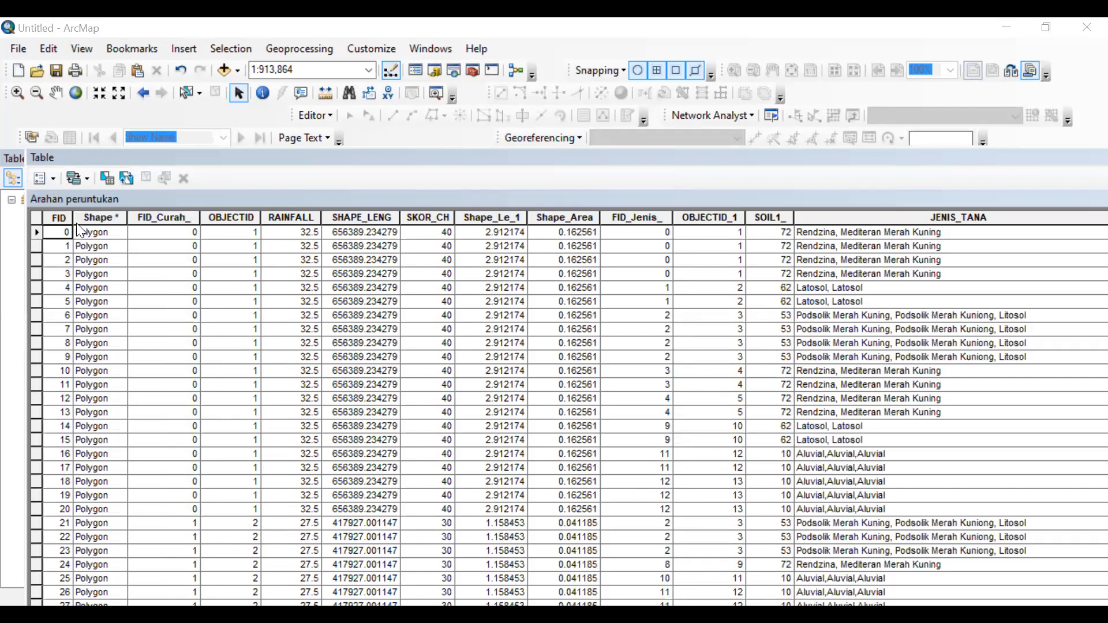
pyautogui.click(45, 179)
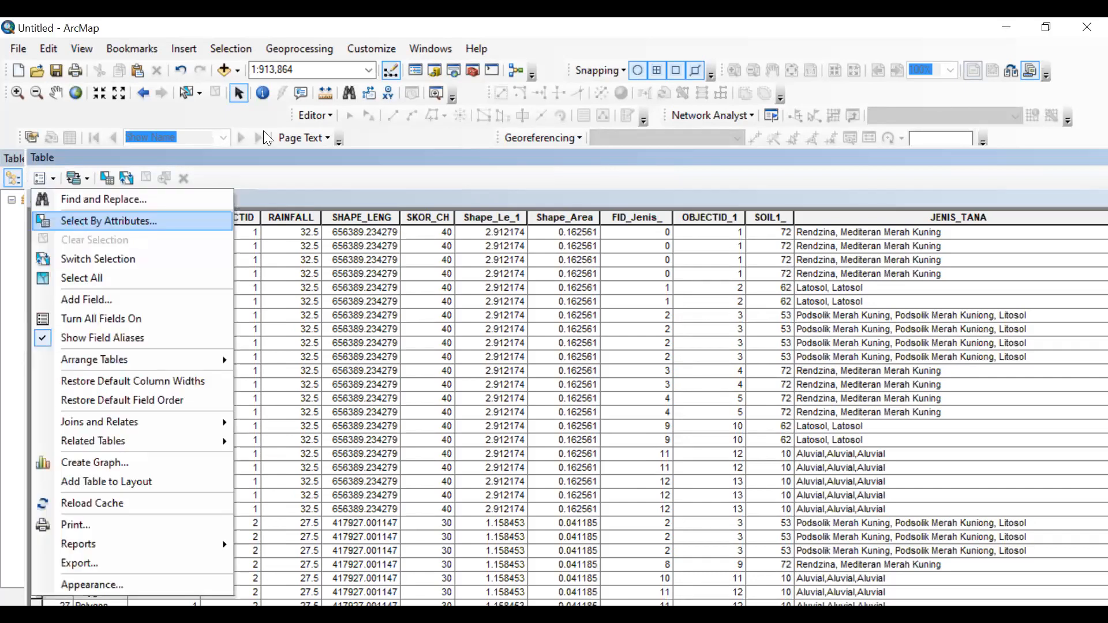
pyautogui.click(108, 221)
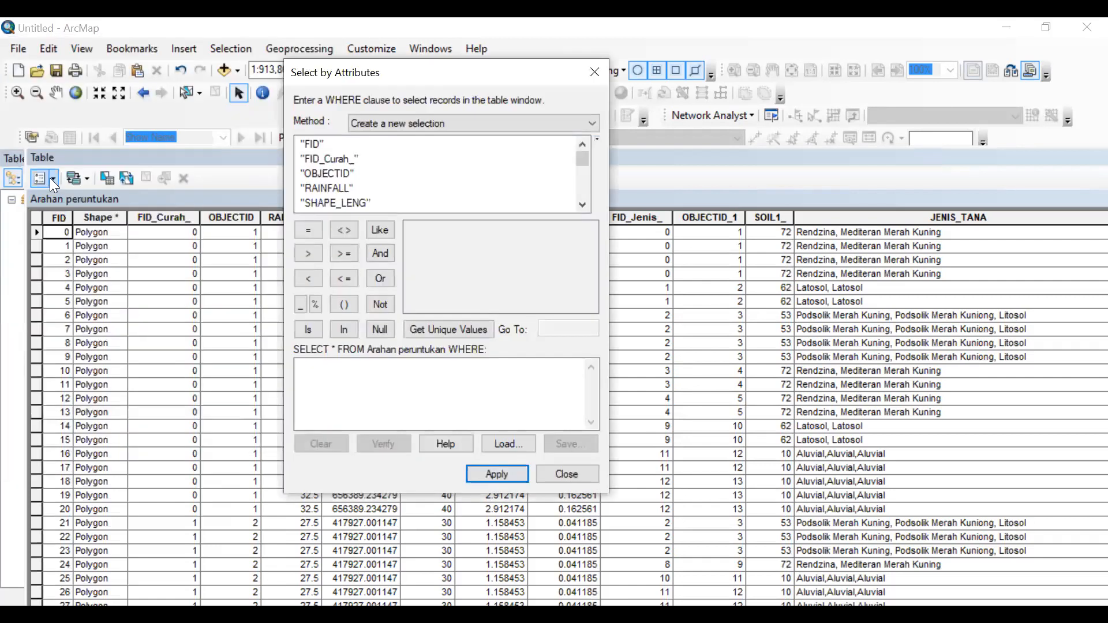
pyautogui.click(49, 177)
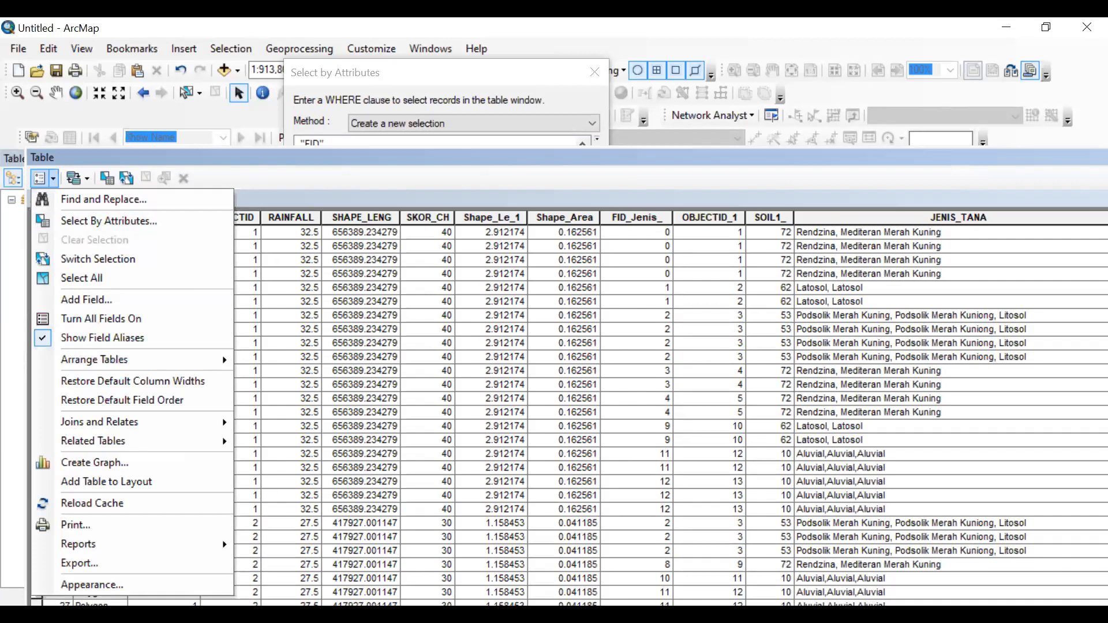
pyautogui.press('Escape')
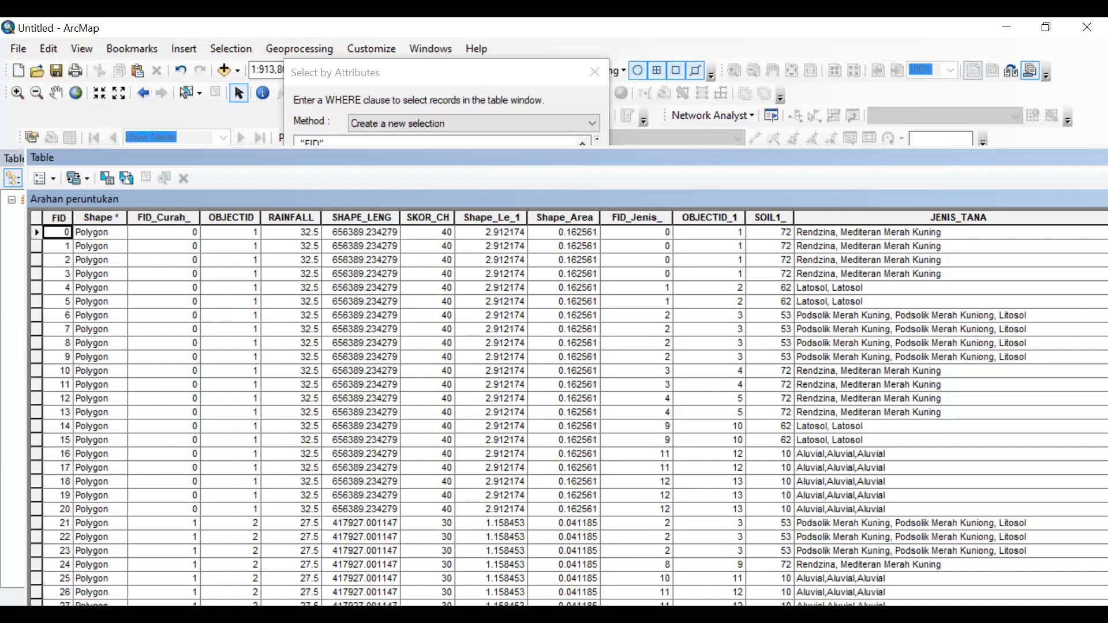
pyautogui.moveTo(446, 72); pyautogui.dragTo(286, 62)
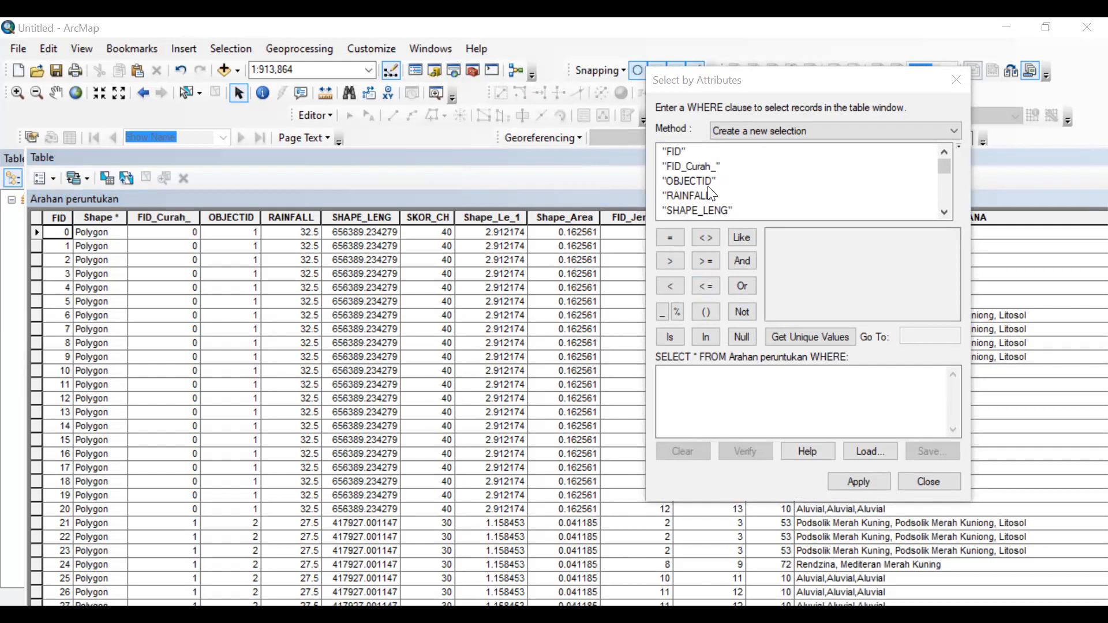
# Select the Arahan peruntukan records that match "Skor_total" >=175 as a new selection.
pyautogui.scroll(-5, 709, 195)
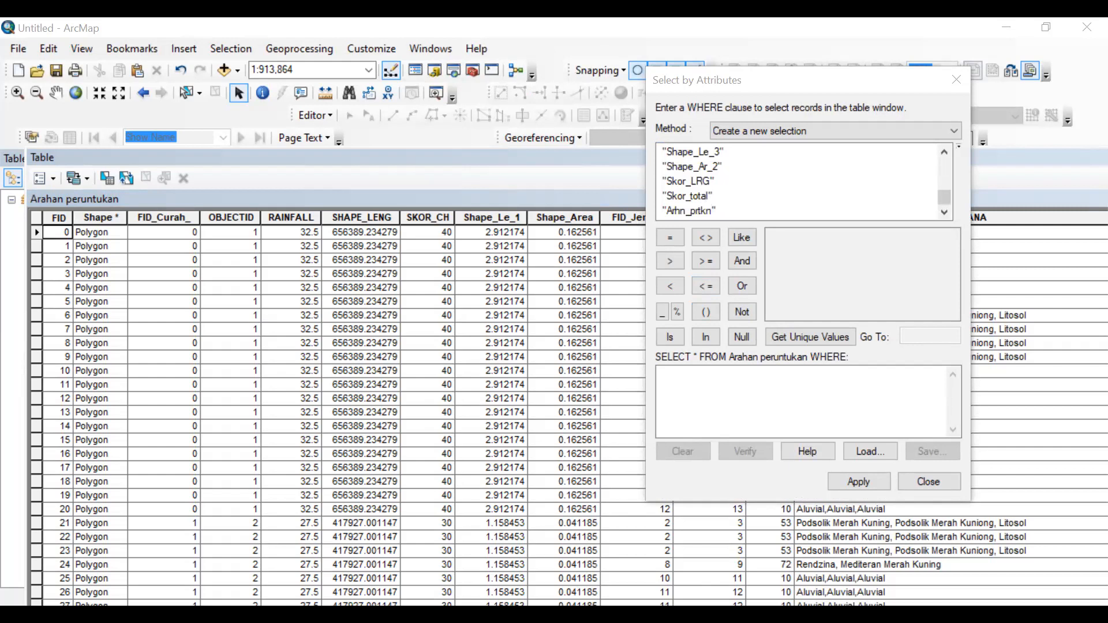
pyautogui.doubleClick(687, 196)
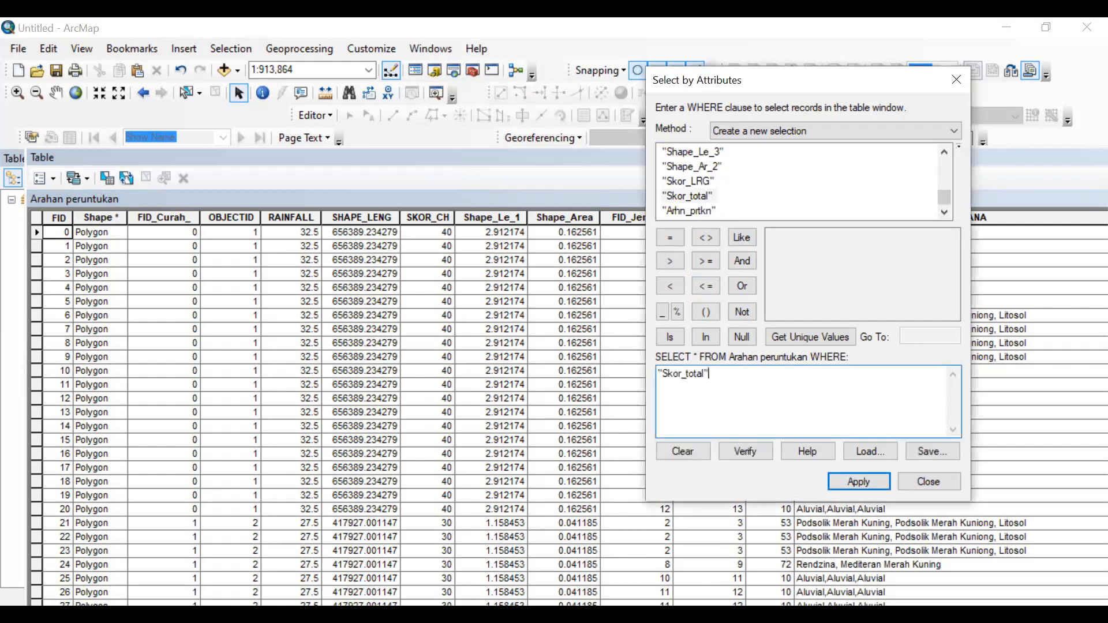
pyautogui.click(247, 598)
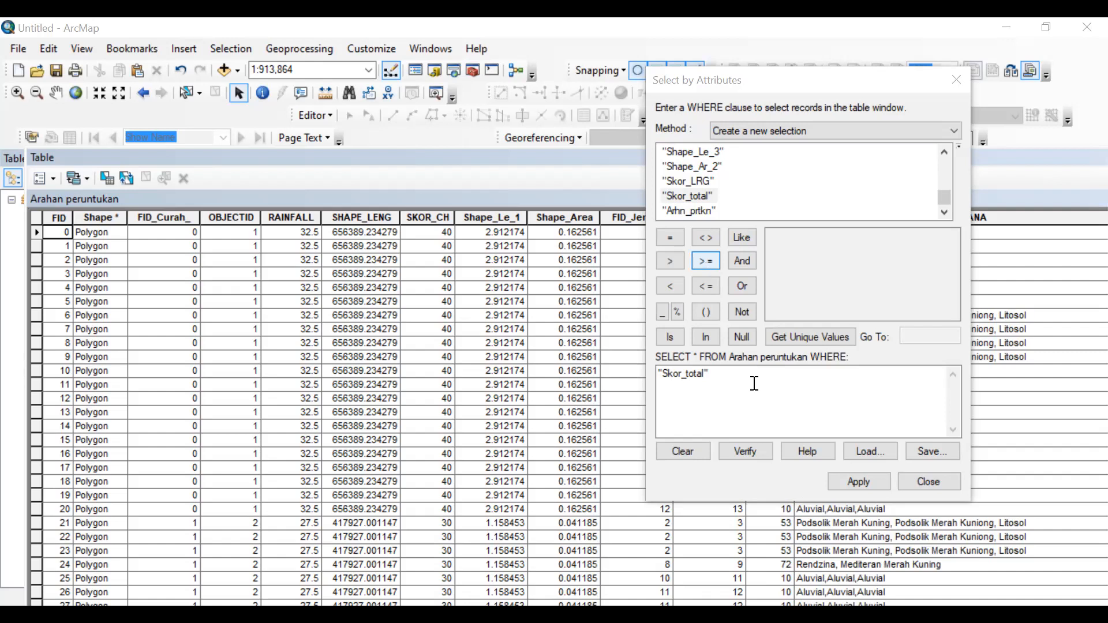
pyautogui.click(705, 261)
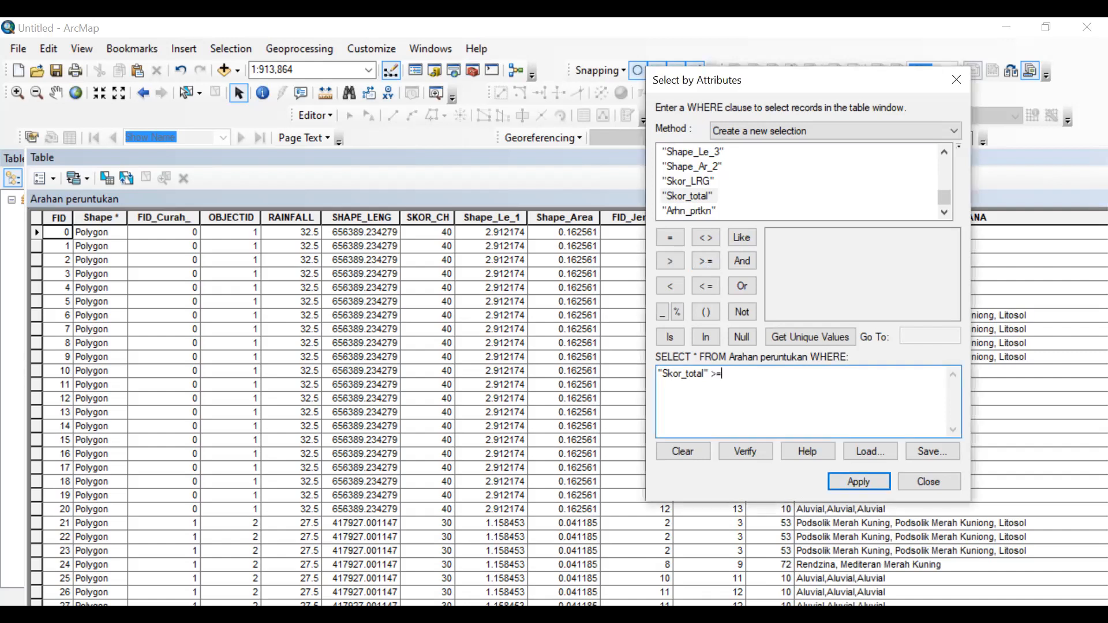
pyautogui.hotkey('alt', 'Tab')
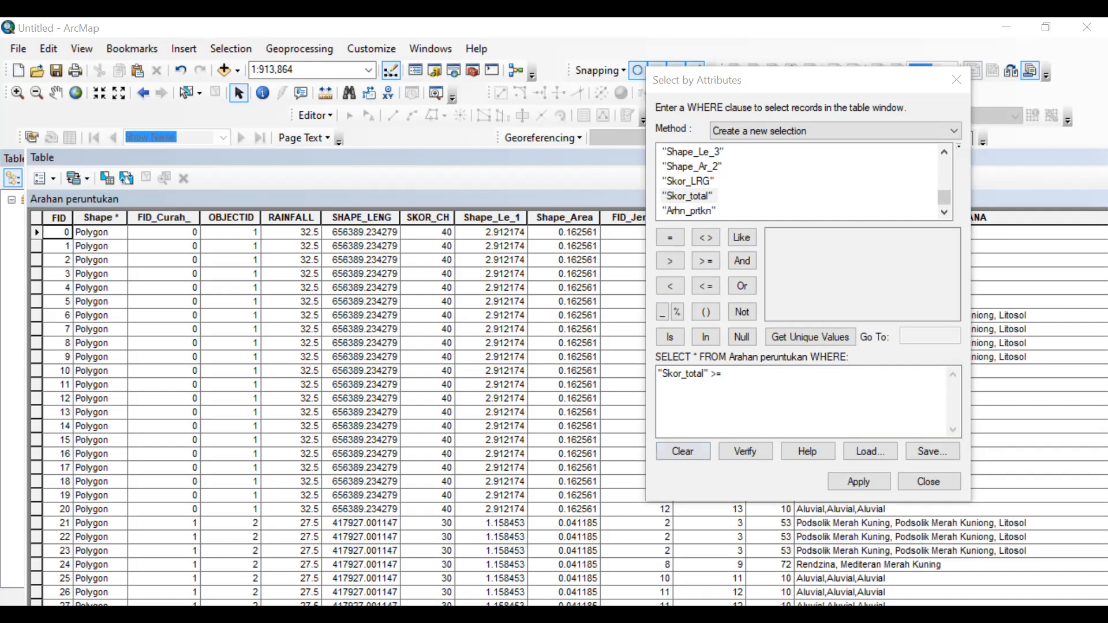
pyautogui.click(754, 382)
pyautogui.write('175')
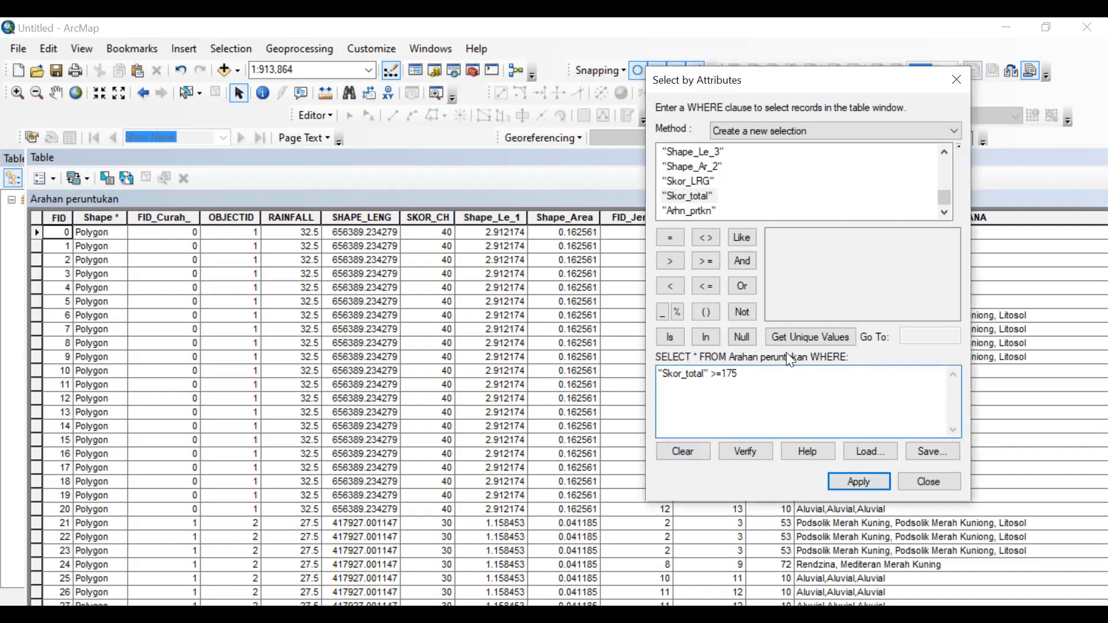
pyautogui.click(857, 486)
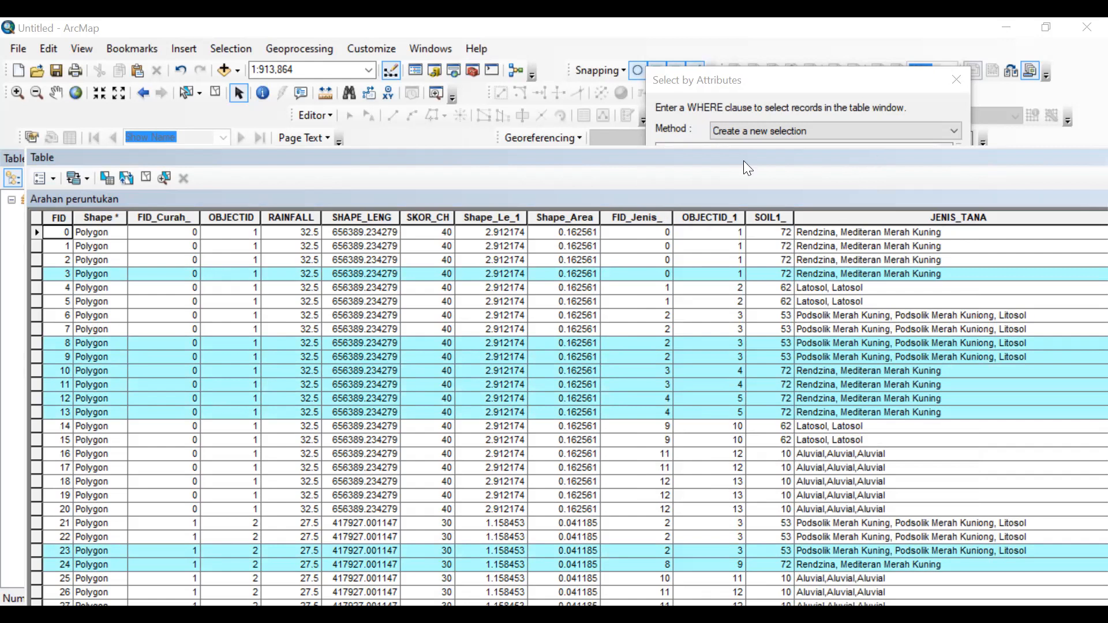
# Open the Field Calculator for the Arhn_prtkn field, continuing outside an edit session.
pyautogui.moveTo(947, 153); pyautogui.dragTo(763, 146)
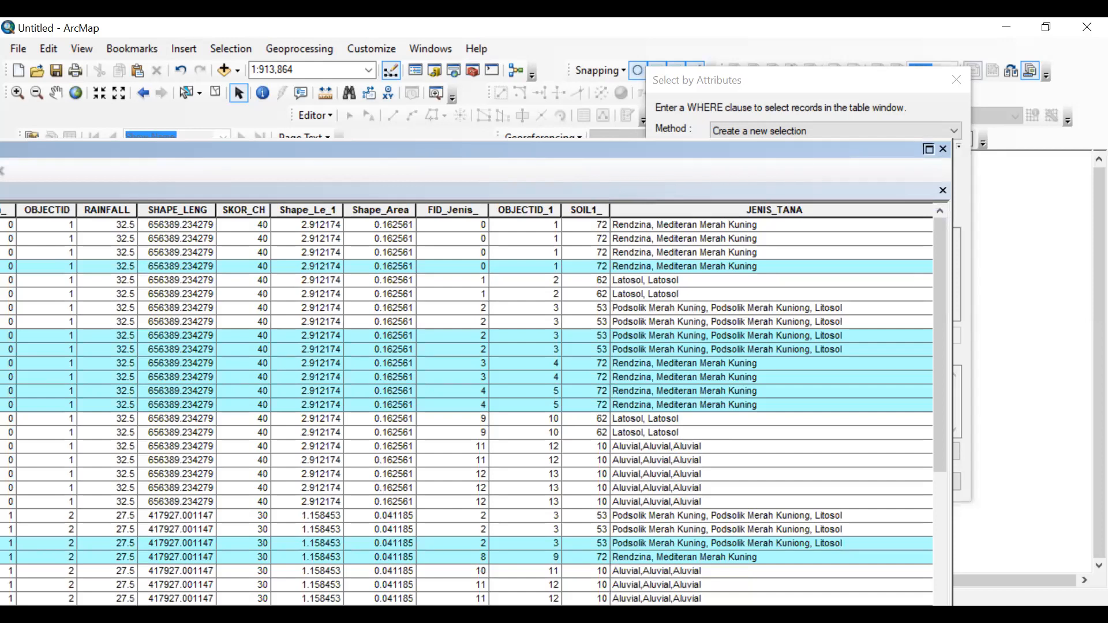
pyautogui.click(929, 149)
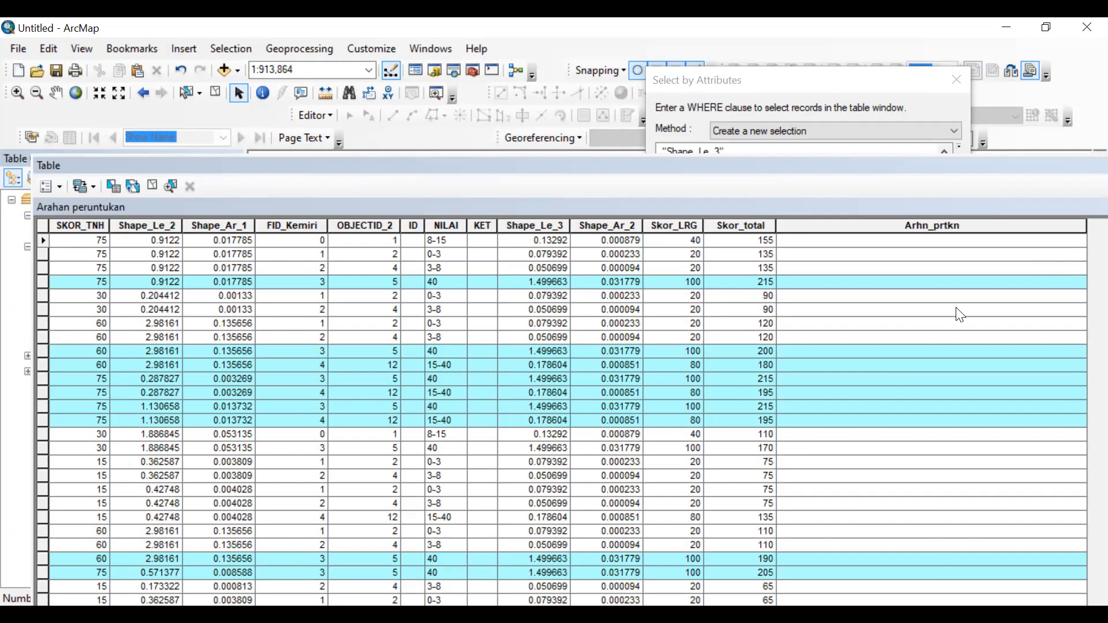
pyautogui.rightClick(915, 223)
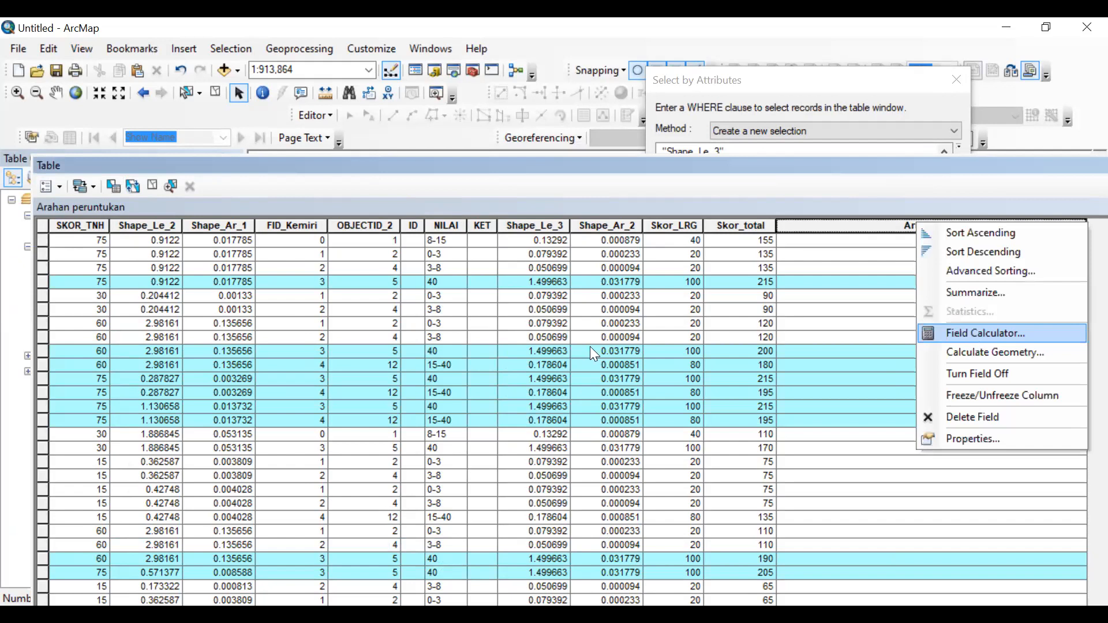
pyautogui.press('Return')
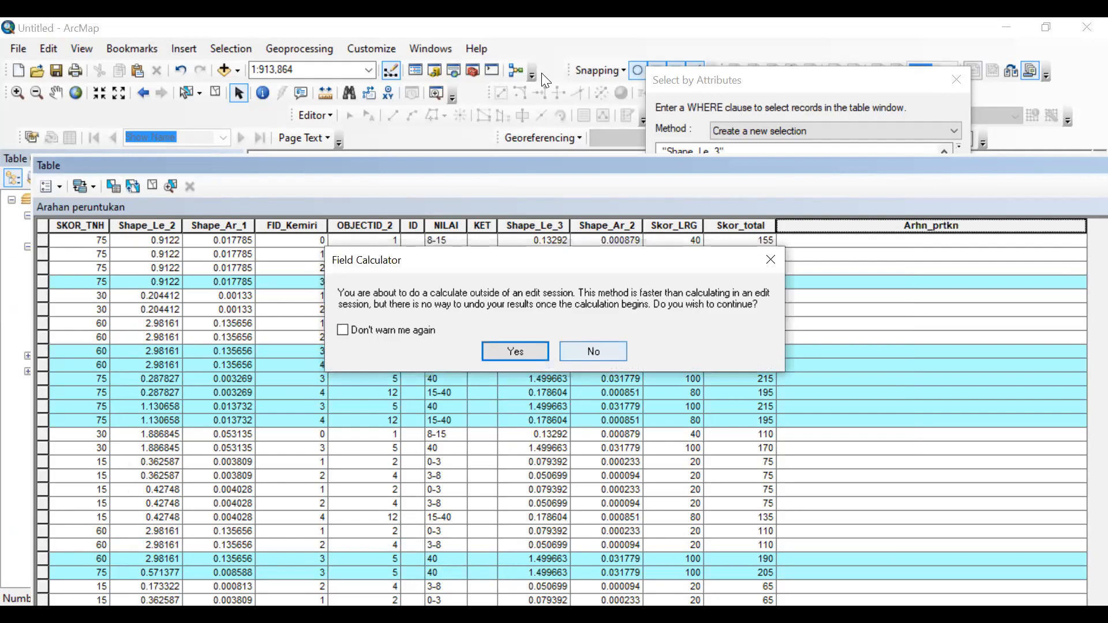
pyautogui.press('Return')
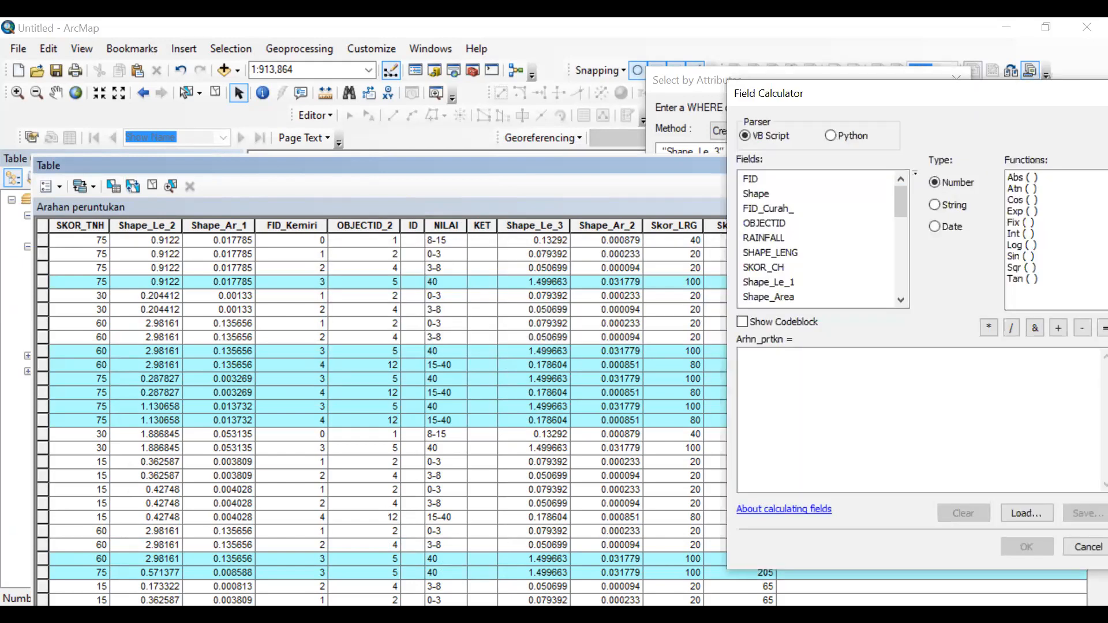
pyautogui.hotkey('alt', 'Tab')
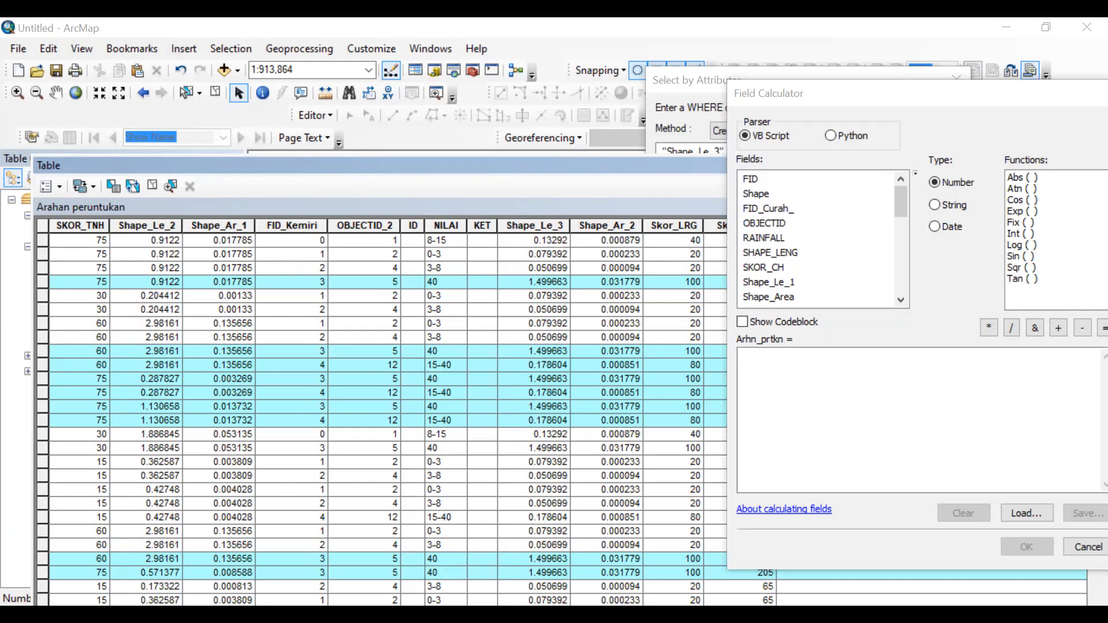
pyautogui.moveTo(888, 93); pyautogui.dragTo(805, 88)
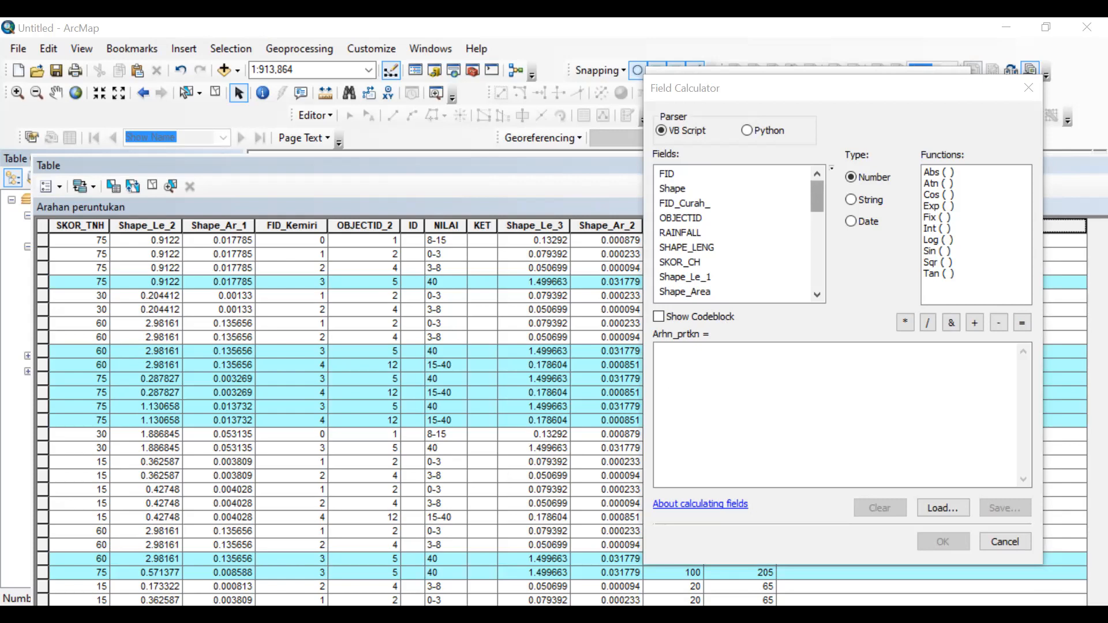
# Calculate Arhn_prtkn for the selected records with the text expression "Kawasan Lindung".
pyautogui.click(659, 351)
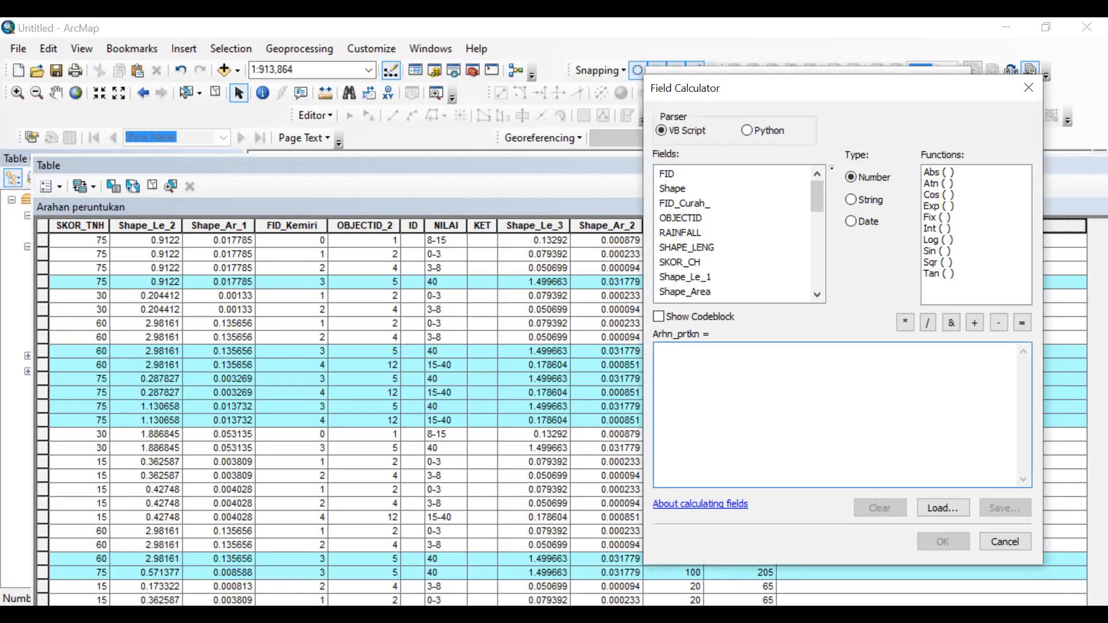
pyautogui.hotkey('alt', 'Tab')
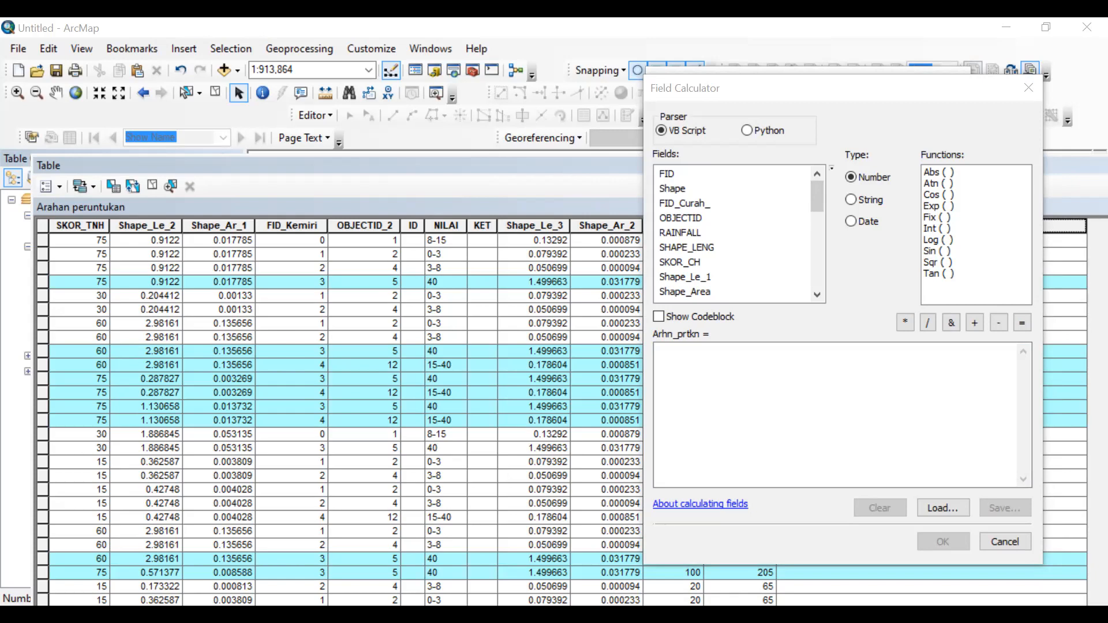
pyautogui.click(685, 372)
pyautogui.write("'")
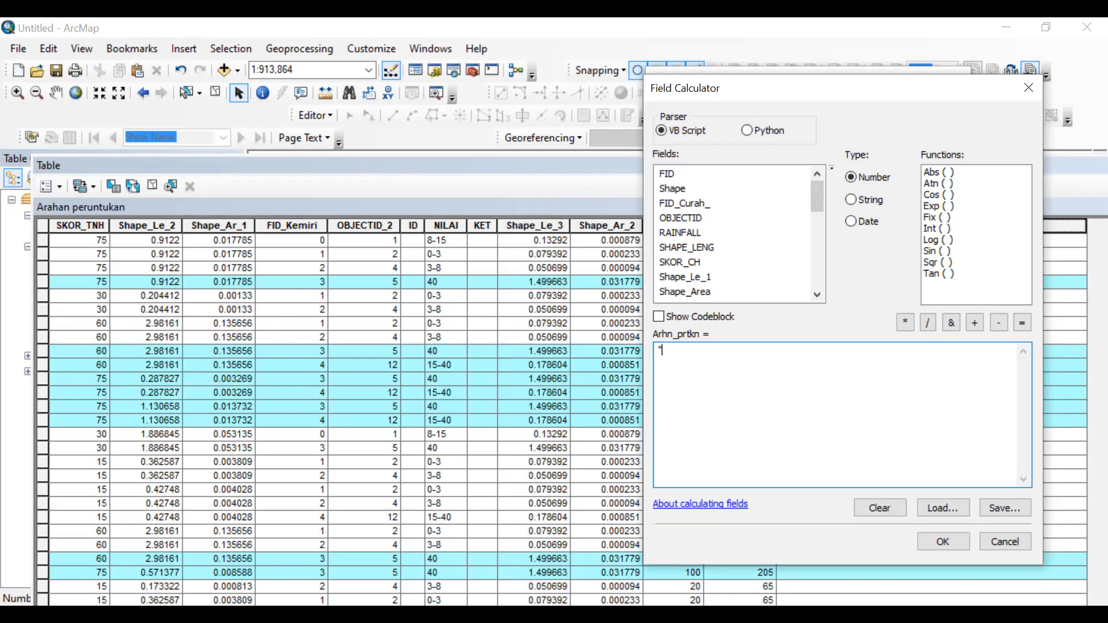
pyautogui.write('Kawasan Lindung')
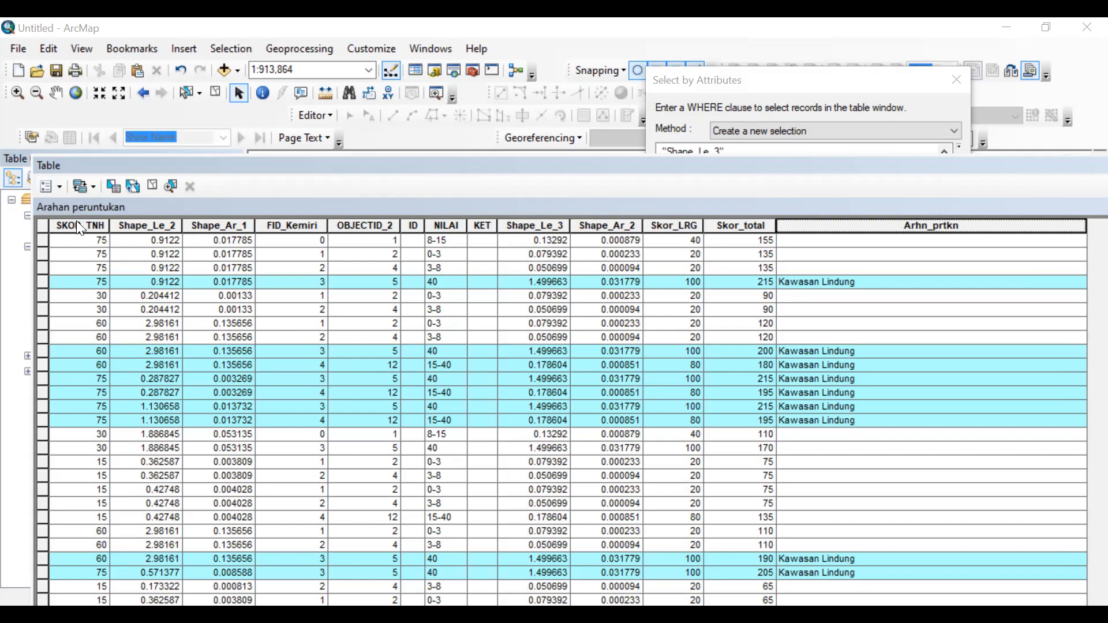
# Reopen Select By Attributes for the table and change the query condition to "Skor_total" >=125.
pyautogui.click(59, 187)
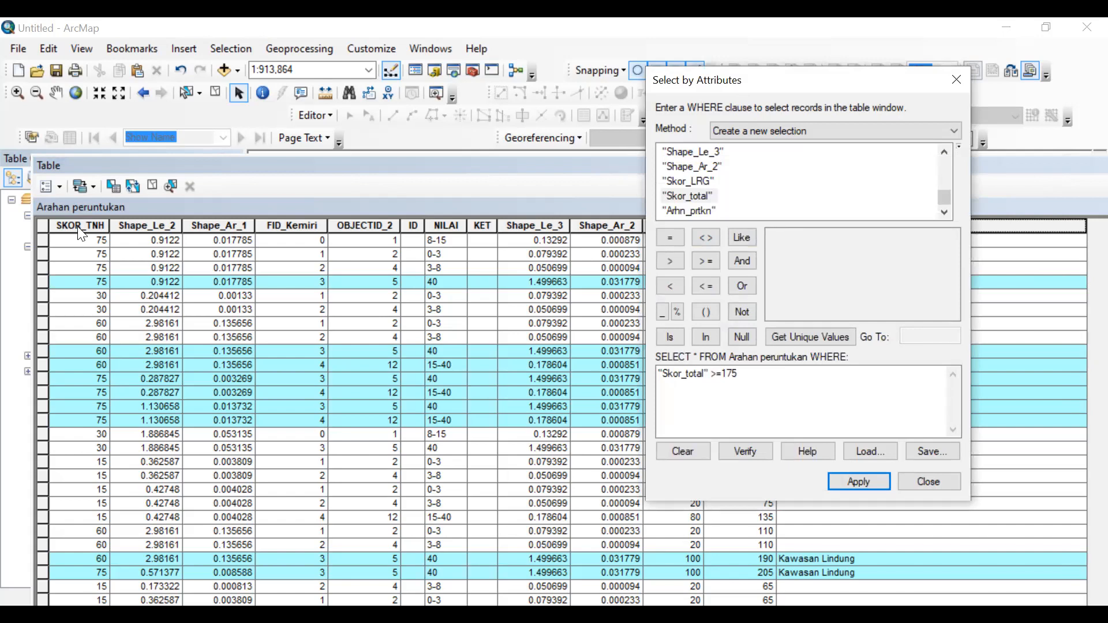
pyautogui.click(50, 186)
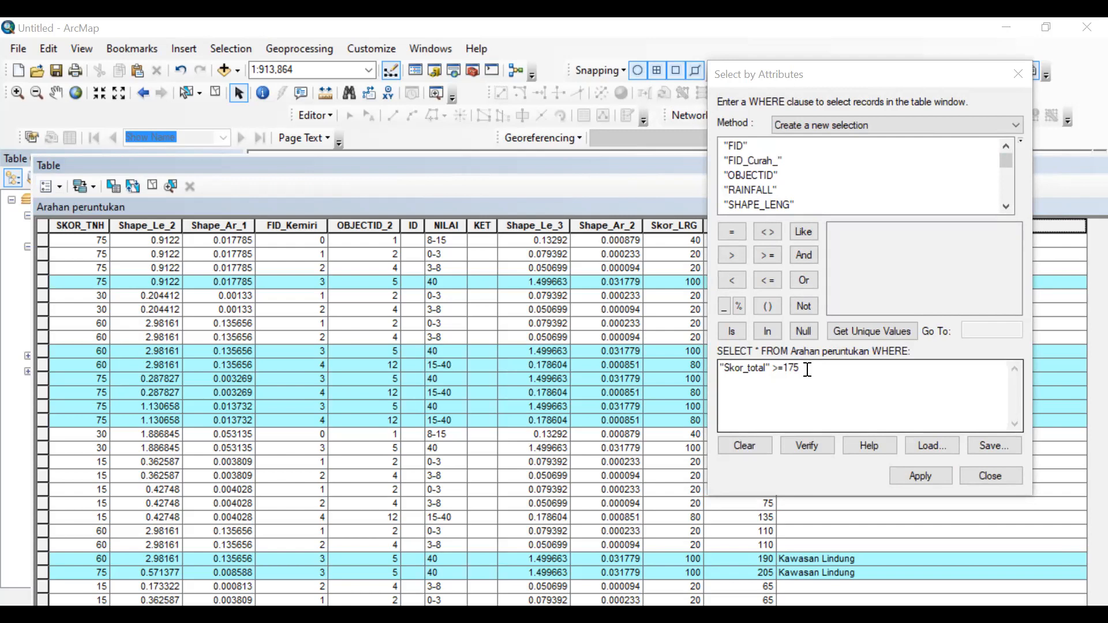
pyautogui.moveTo(800, 368); pyautogui.dragTo(783, 368)
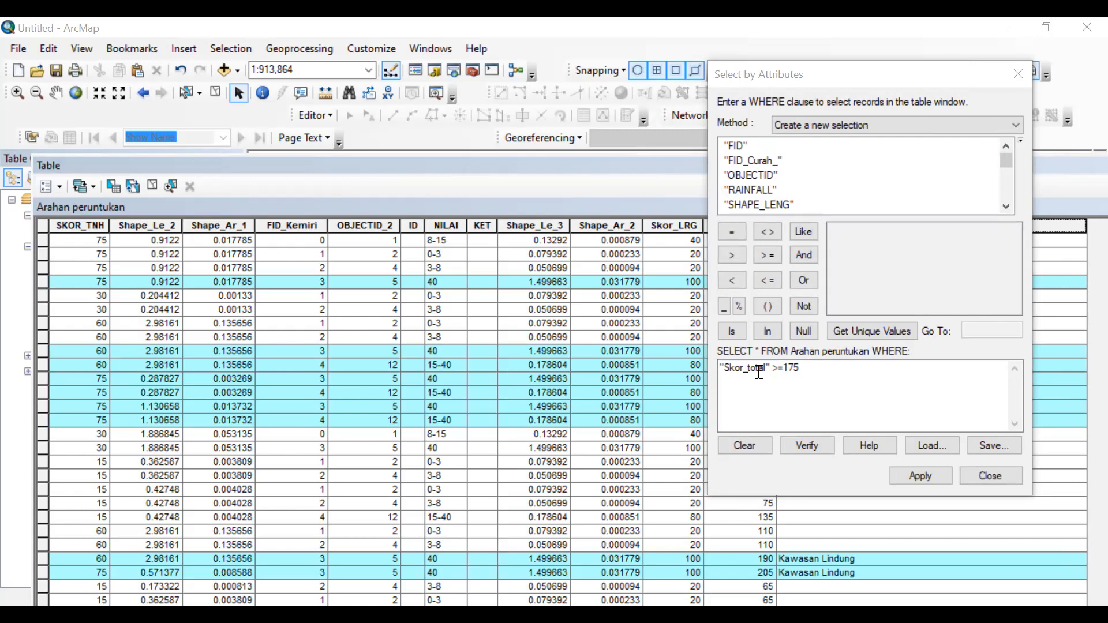
pyautogui.click(815, 369)
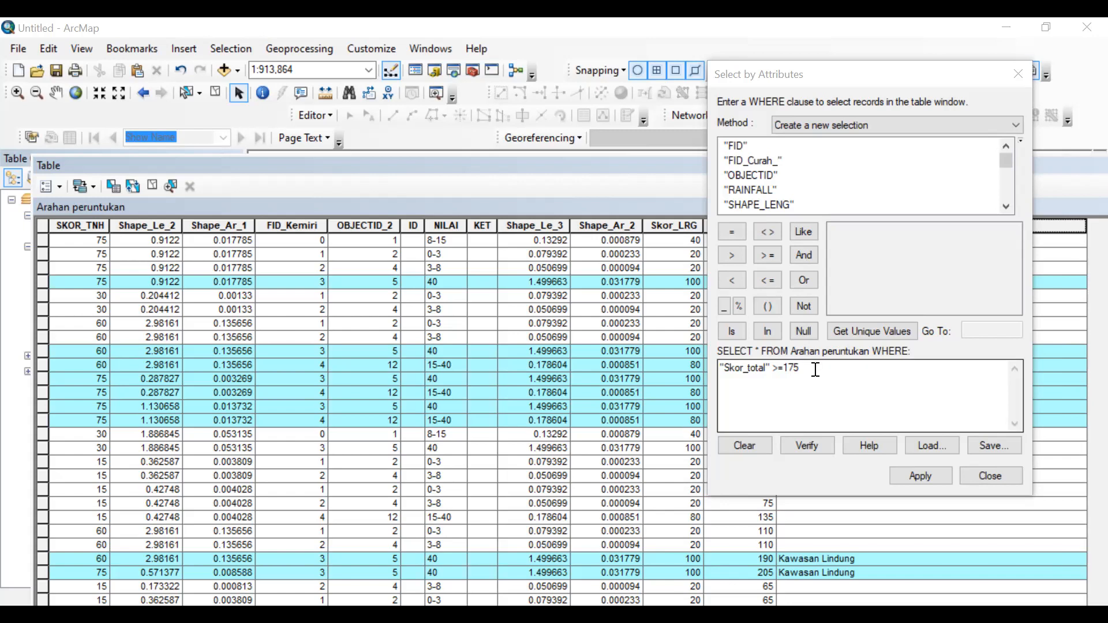
pyautogui.click(815, 369)
pyautogui.press('BackSpace')
pyautogui.press('BackSpace')
pyautogui.write('25')
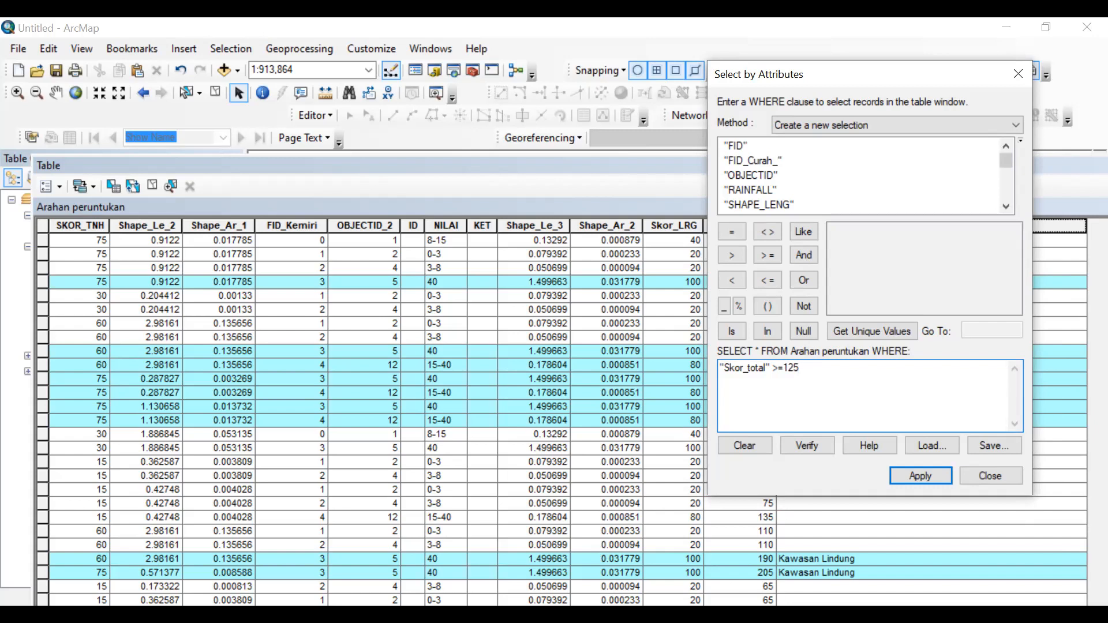
pyautogui.press('Return')
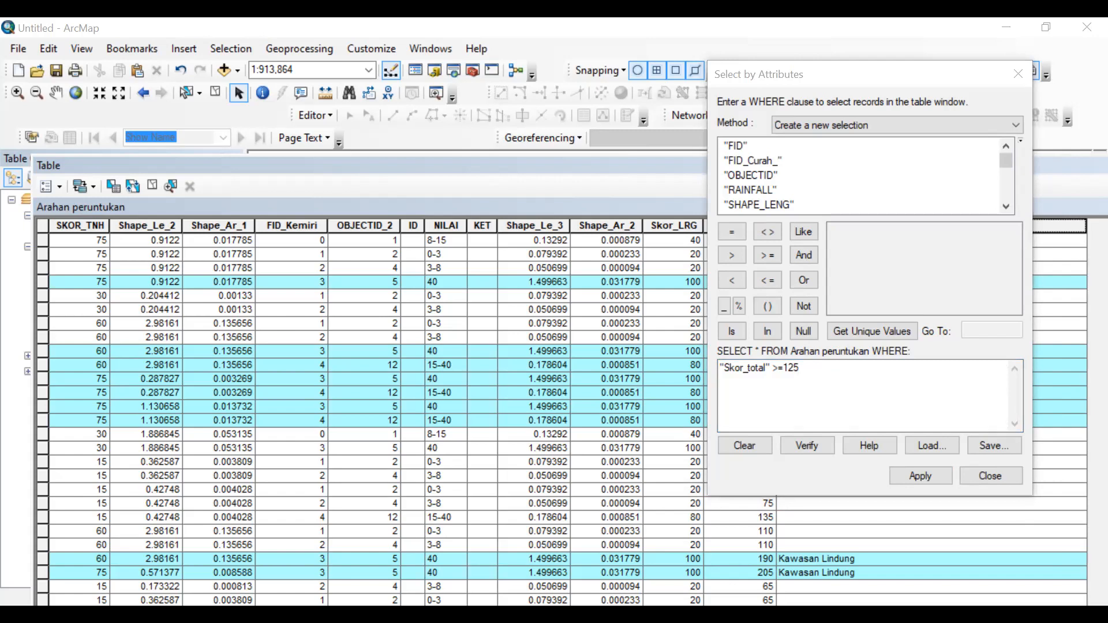
# Extend the query with AND "Skor_total" <=174 and apply it as a new selection.
pyautogui.click(806, 257)
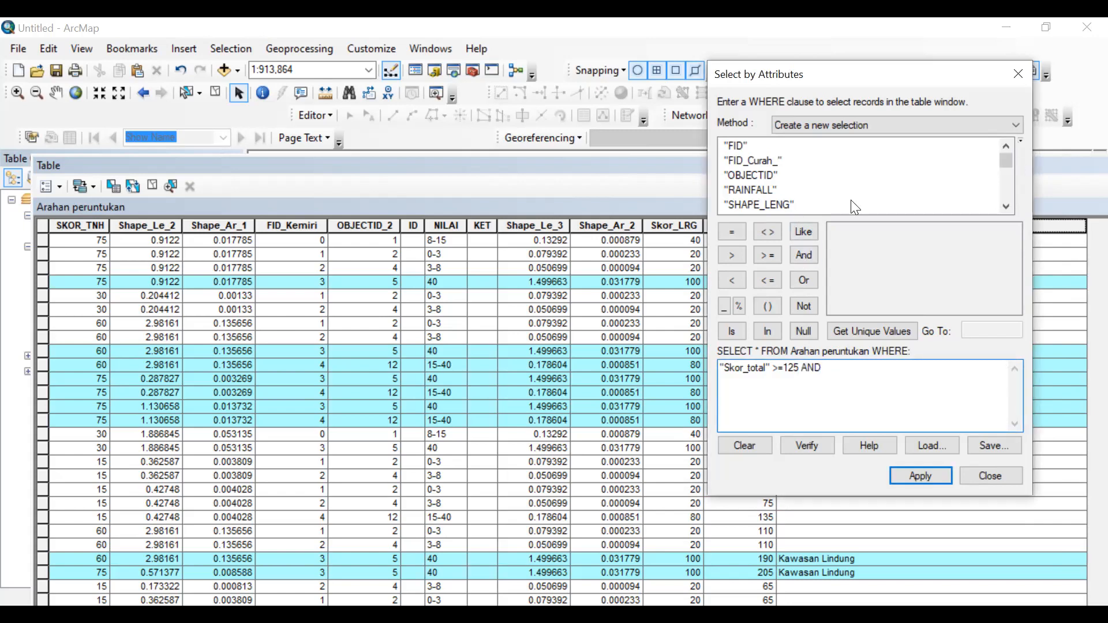
pyautogui.scroll(-6, 767, 195)
pyautogui.doubleClick(765, 188)
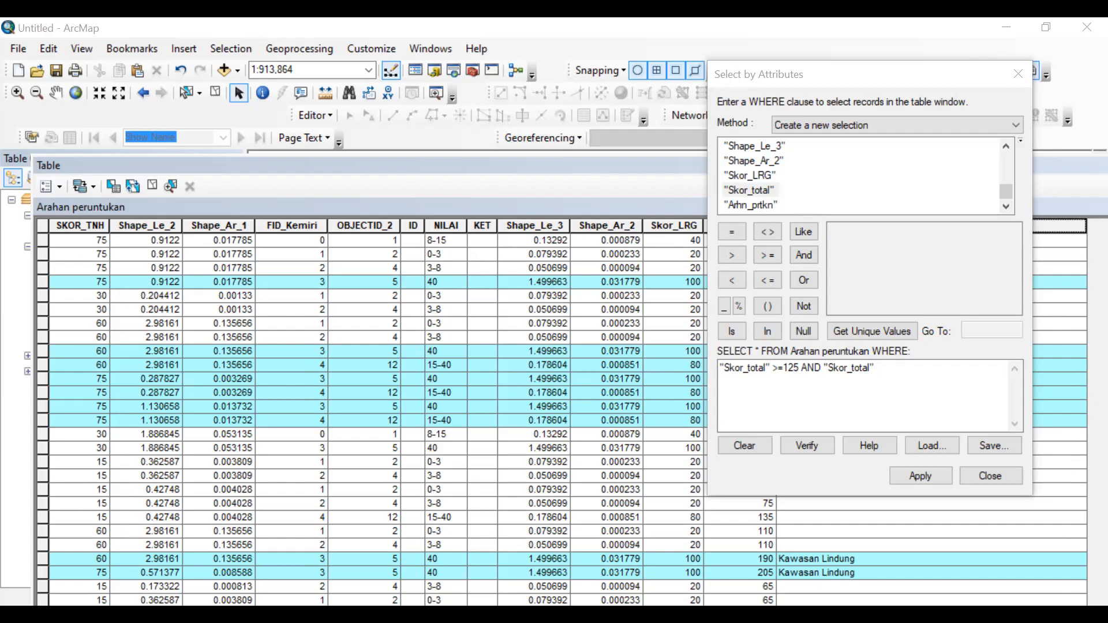
pyautogui.click(768, 280)
pyautogui.write('174')
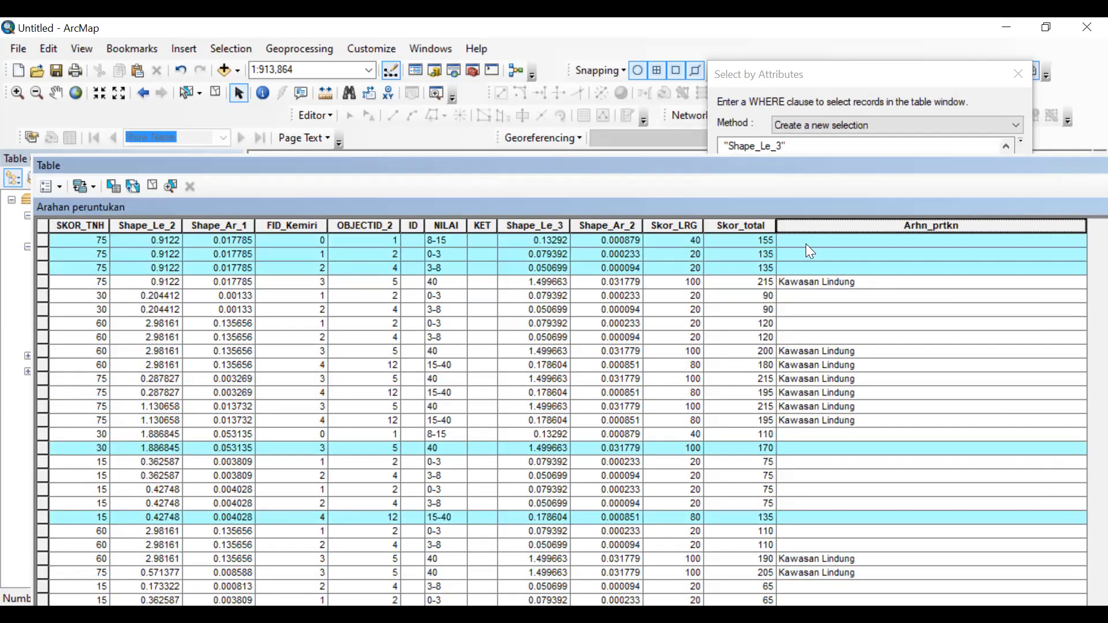
# Calculate Arhn_prtkn for the selected records with the text expression "Kawasan Penyangga".
pyautogui.rightClick(860, 230)
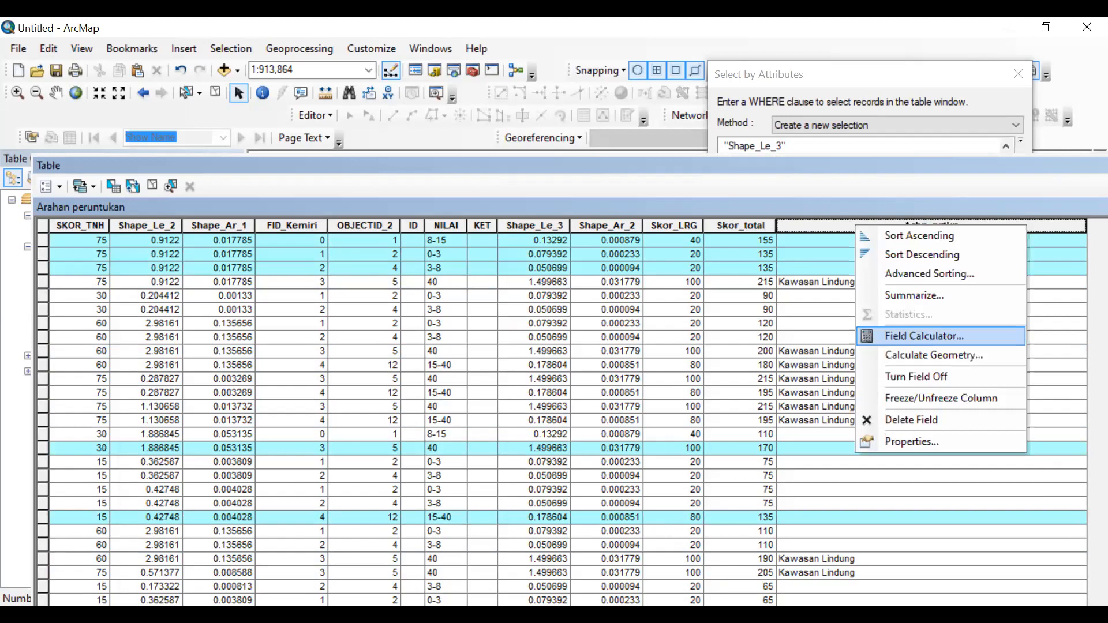
pyautogui.click(923, 337)
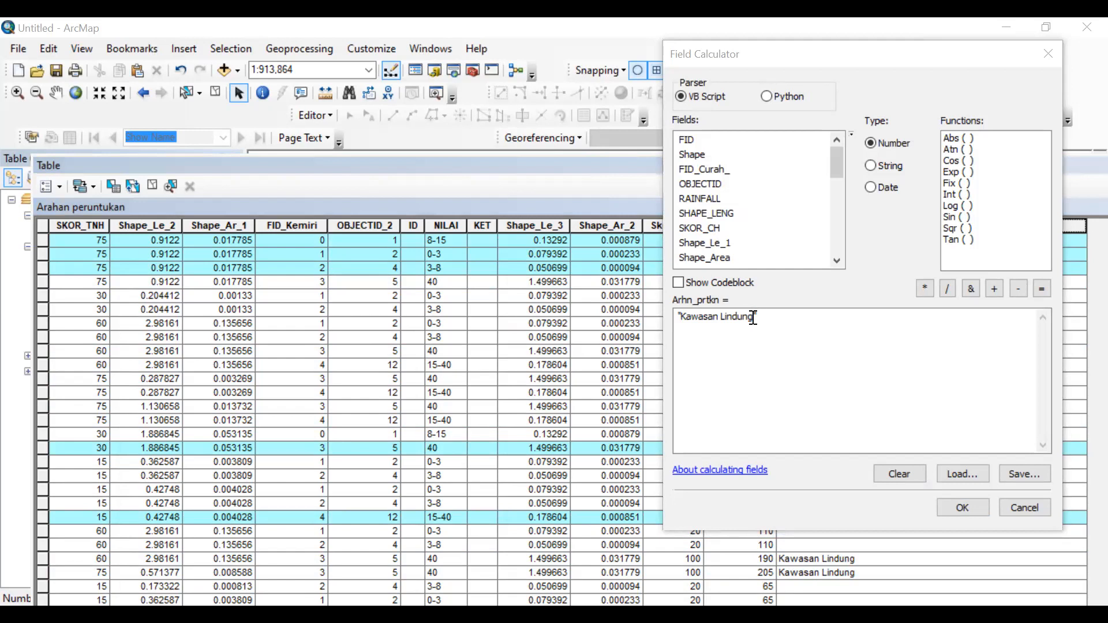
pyautogui.doubleClick(728, 317)
pyautogui.write('Penyangga')
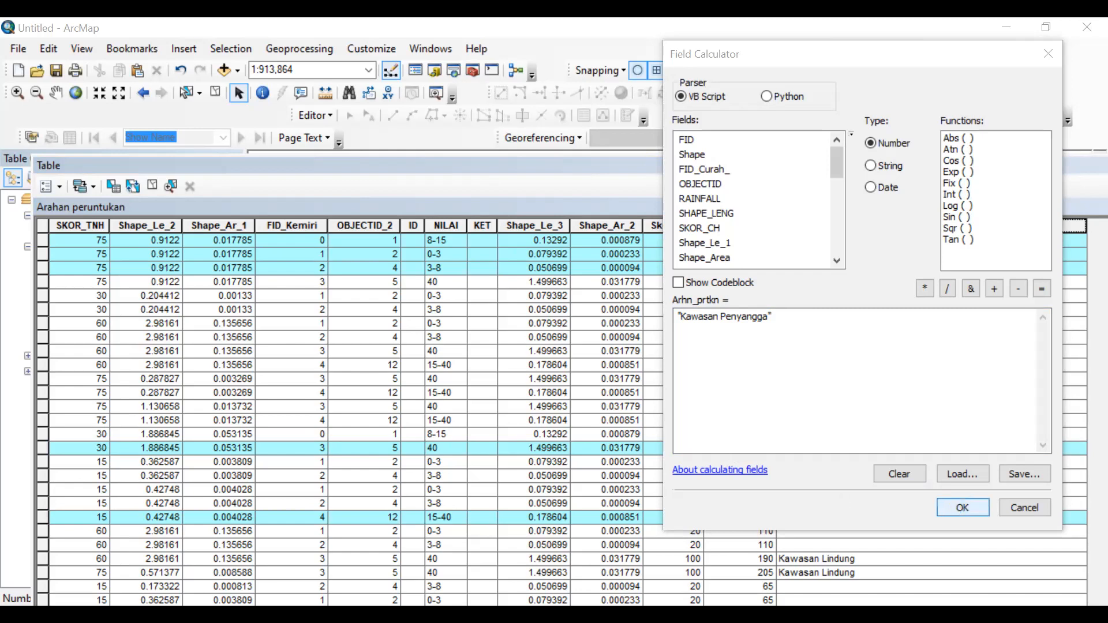
pyautogui.press('Return')
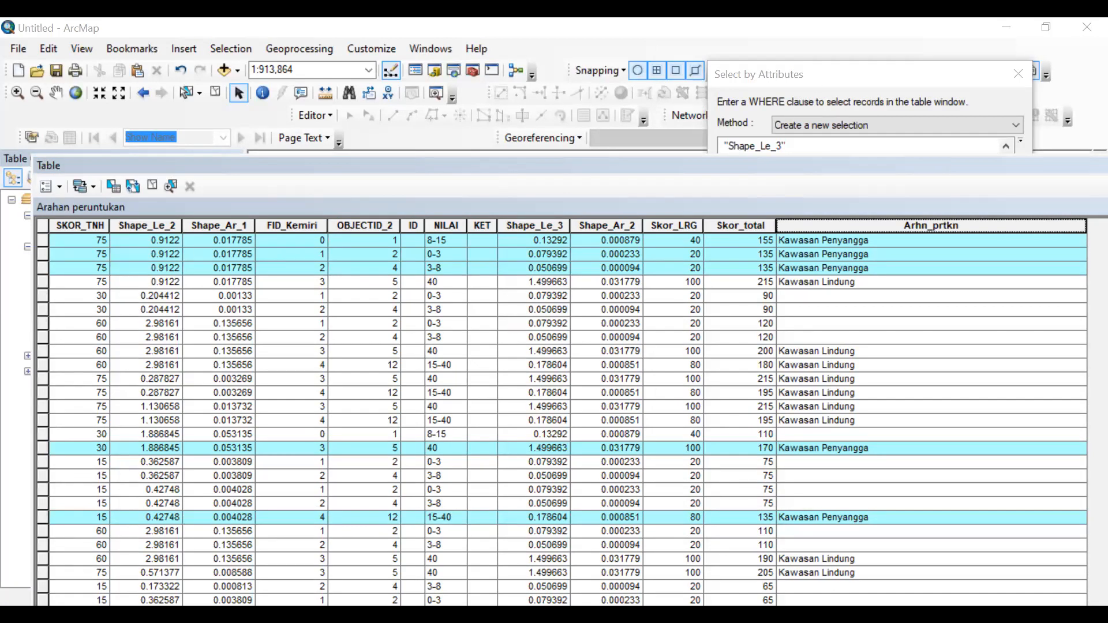
# Consult the query criteria slide in PowerPoint, and reopen Select By Attributes for the Arahan peruntukan table in ArcMap.
pyautogui.click(866, 75)
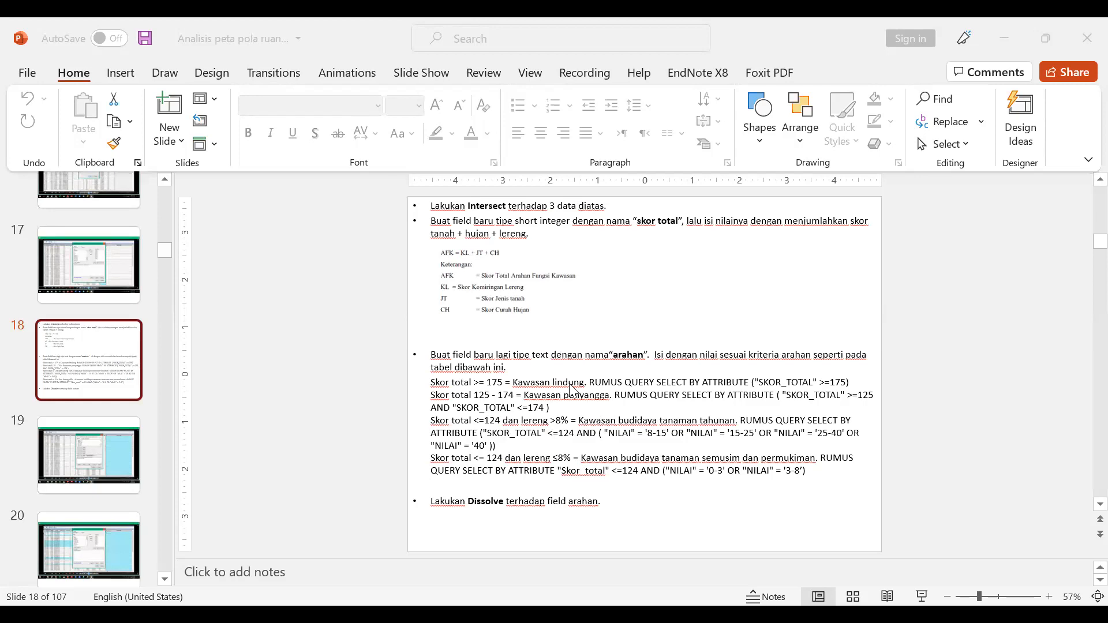
pyautogui.click(917, 595)
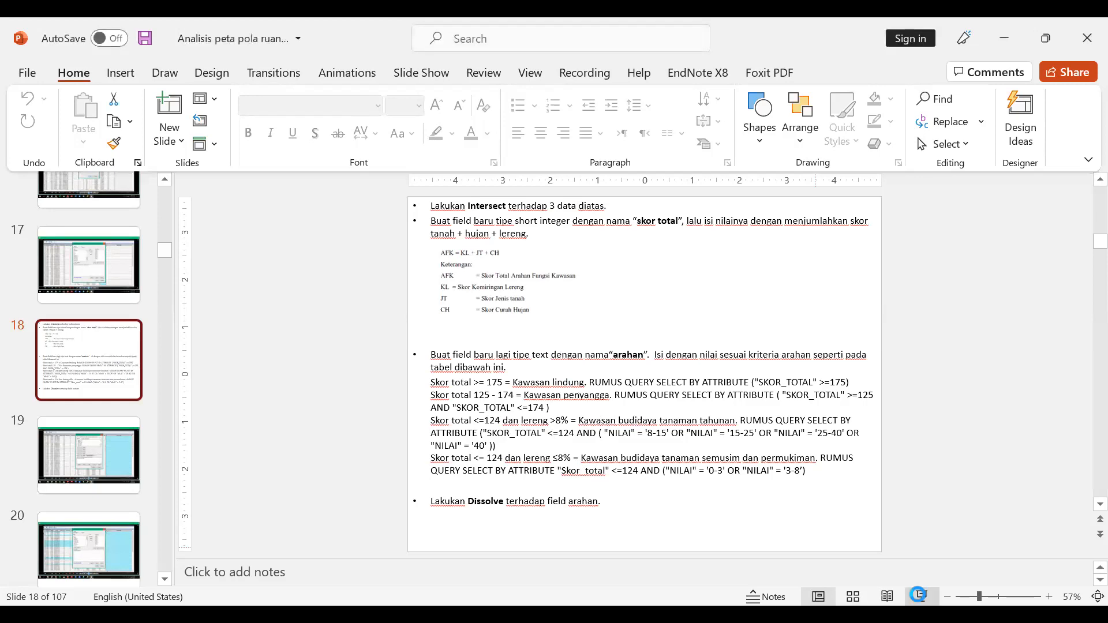
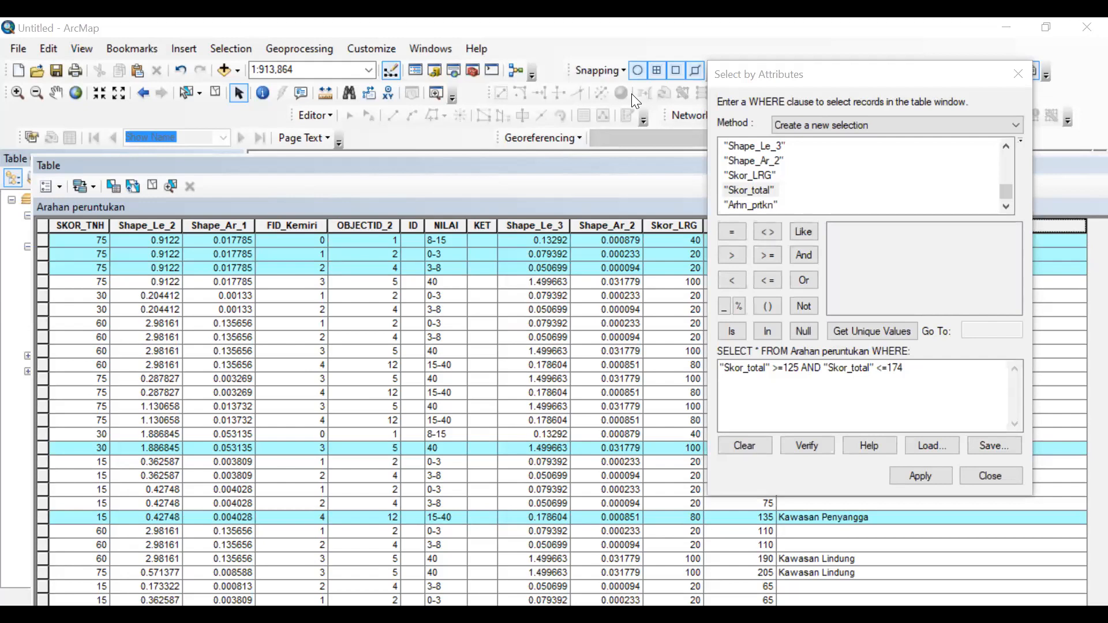
pyautogui.click(51, 186)
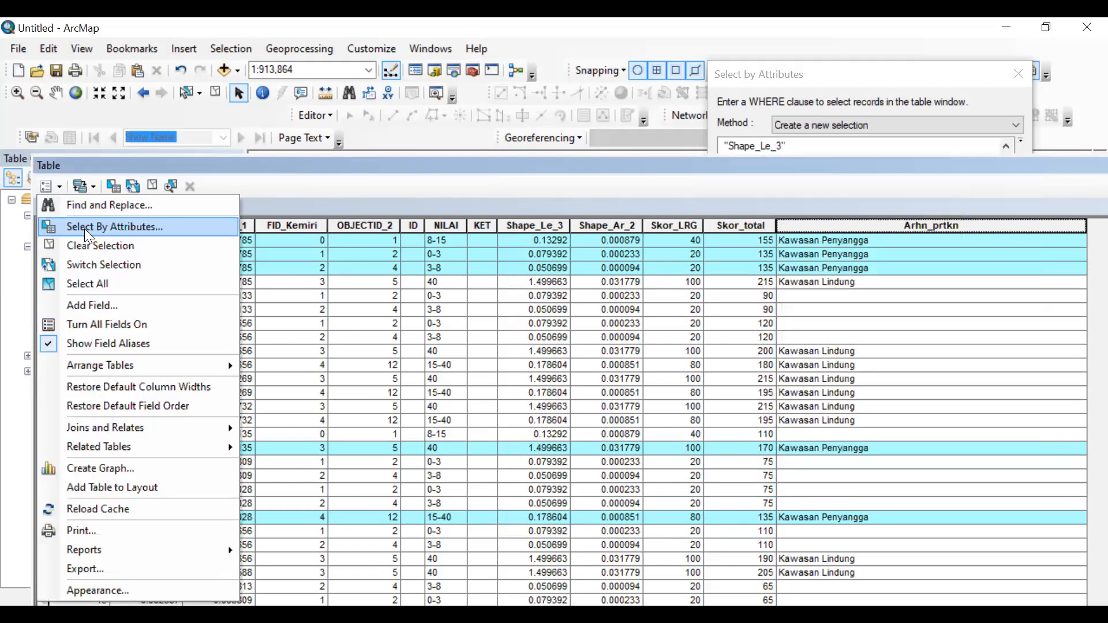
pyautogui.click(88, 230)
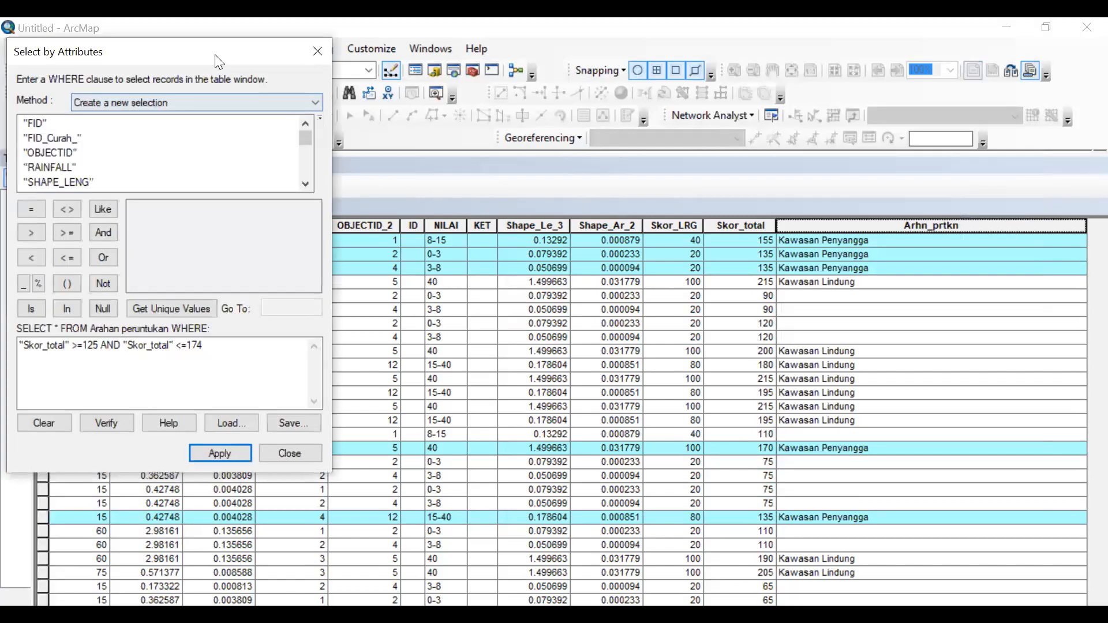
pyautogui.moveTo(219, 62); pyautogui.dragTo(899, 97)
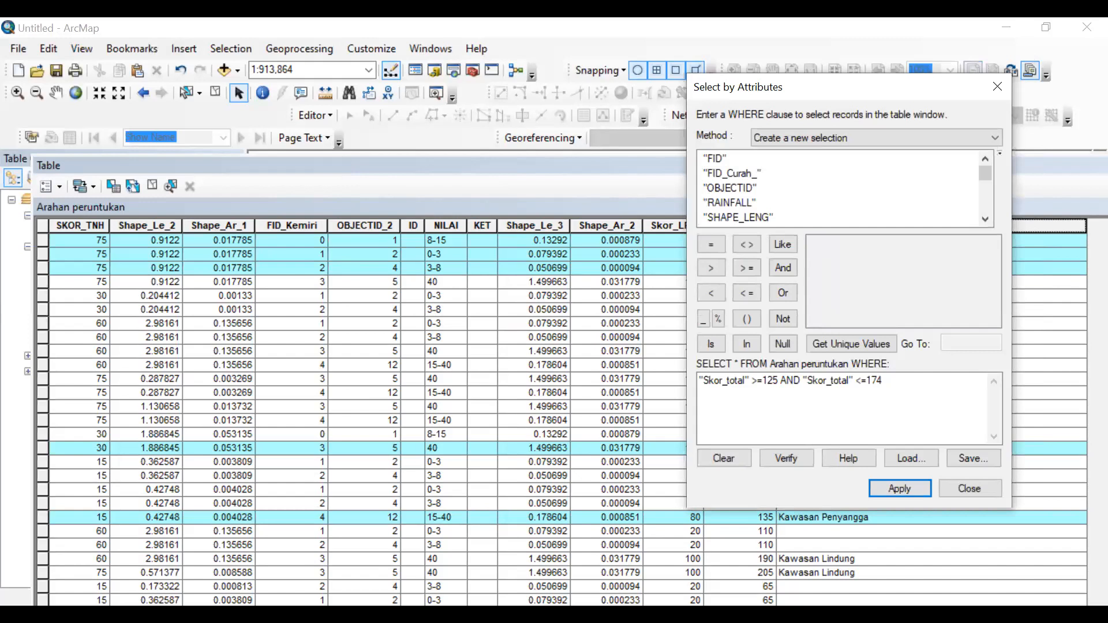
pyautogui.click(893, 485)
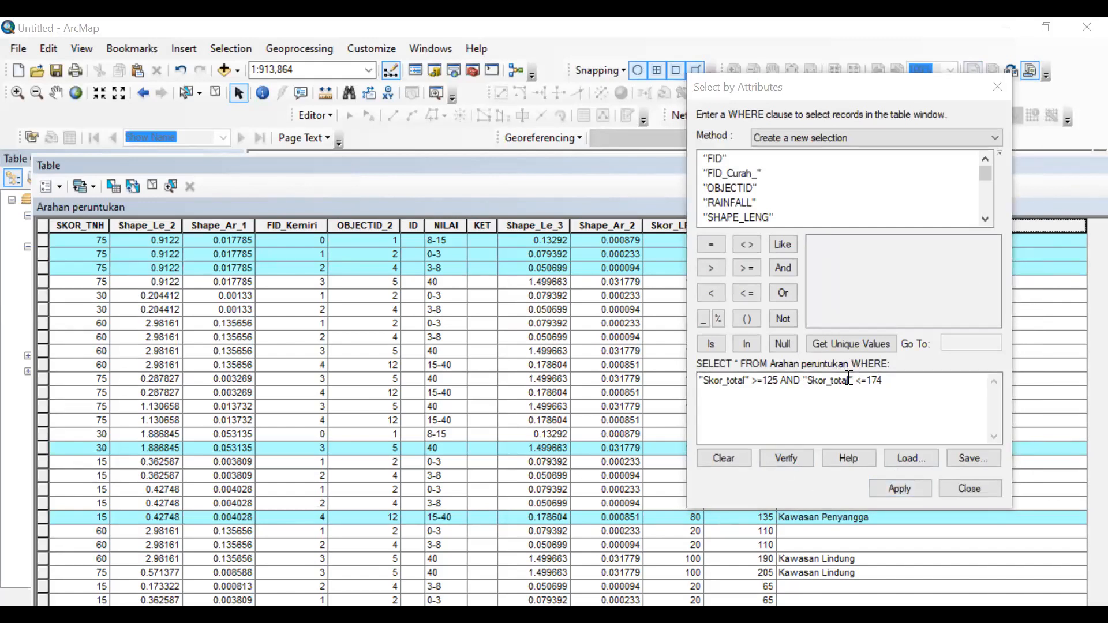
# Replace the query with "SKOR_TOTAL" <=124 AND ( "NILAI" = '8-15' OR "NILAI" = '15-25' OR "NILAI" = '25-40' OR "NILAI" = '40' ).
pyautogui.click(720, 463)
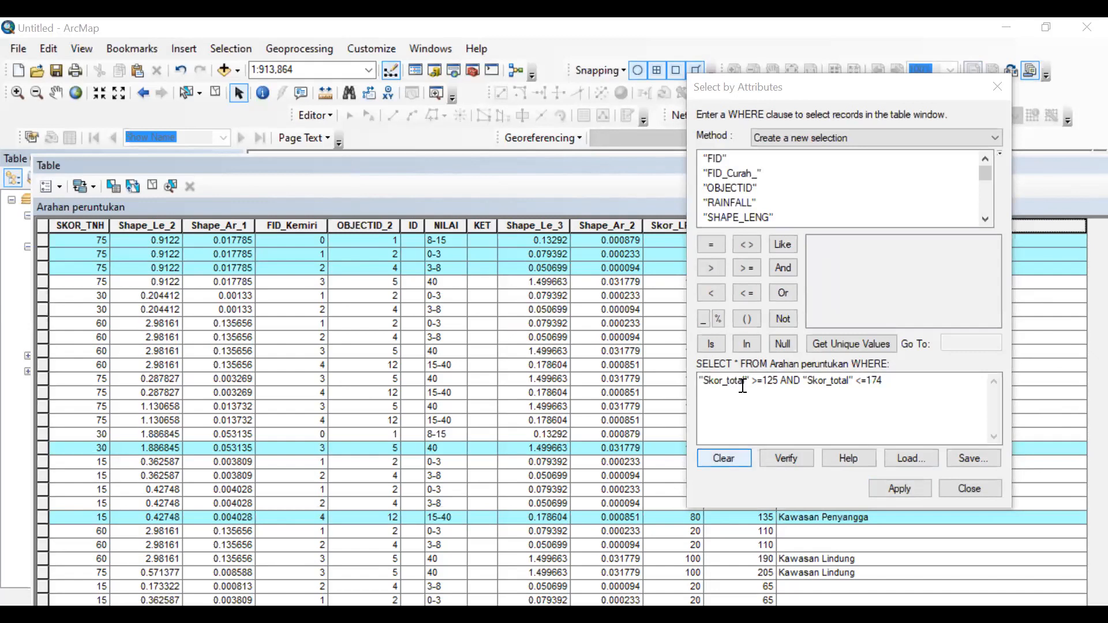
pyautogui.rightClick(753, 389)
pyautogui.click(806, 219)
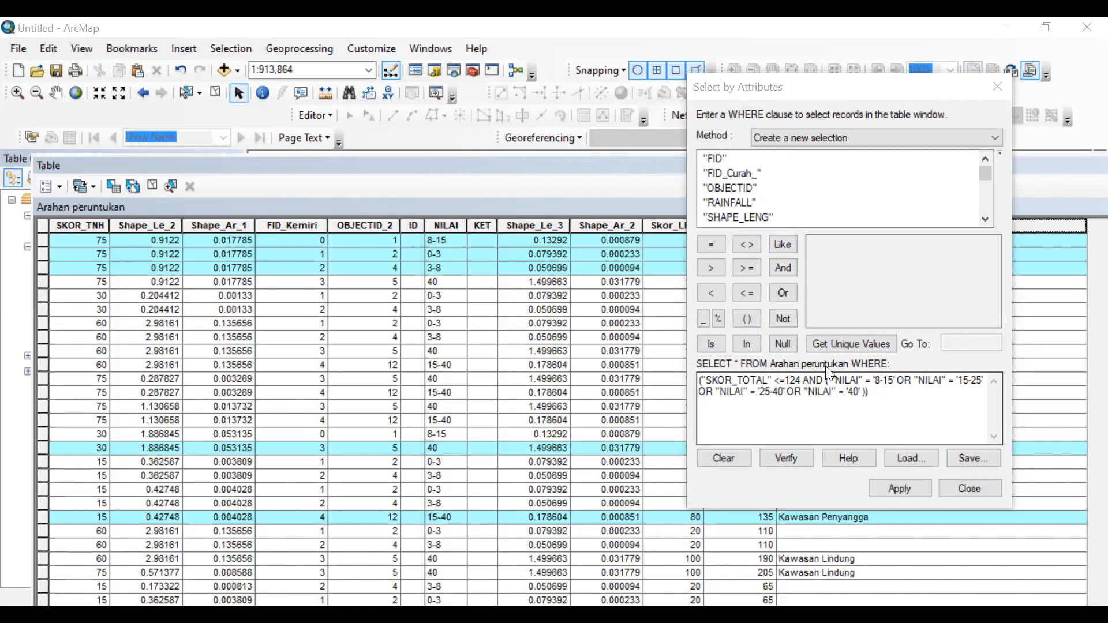
pyautogui.click(878, 406)
pyautogui.press('BackSpace')
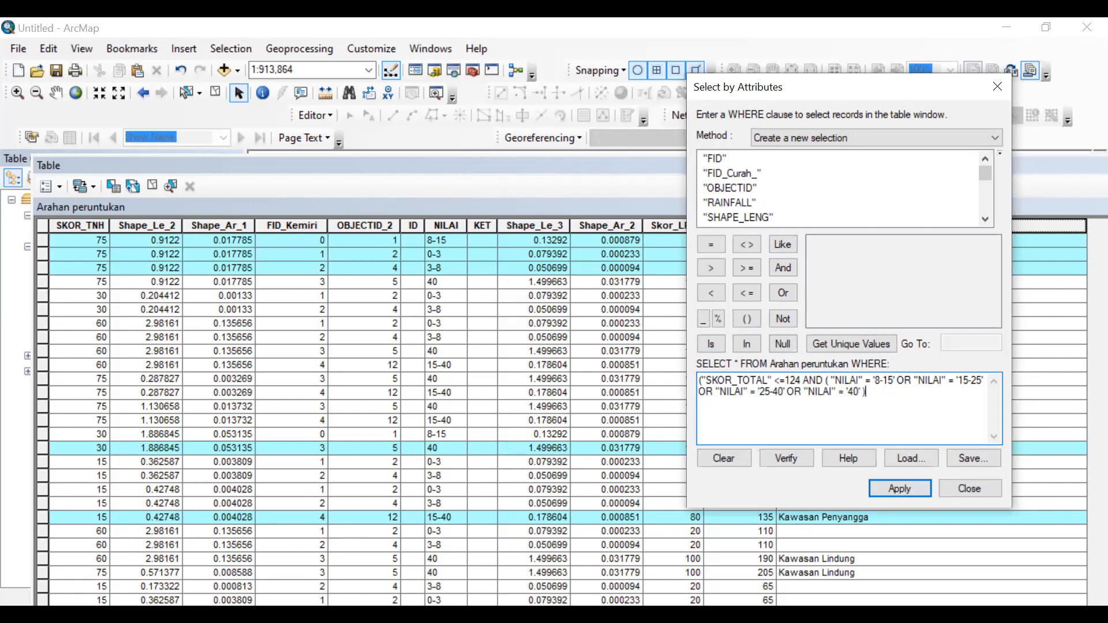
pyautogui.hotkey('alt', 'Tab')
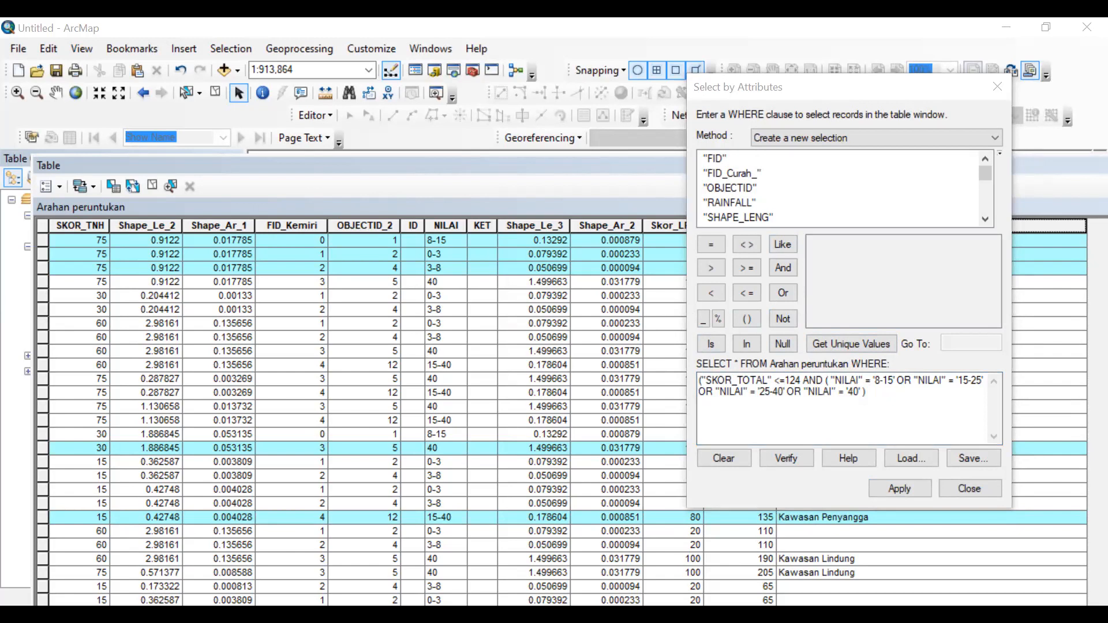
pyautogui.click(704, 383)
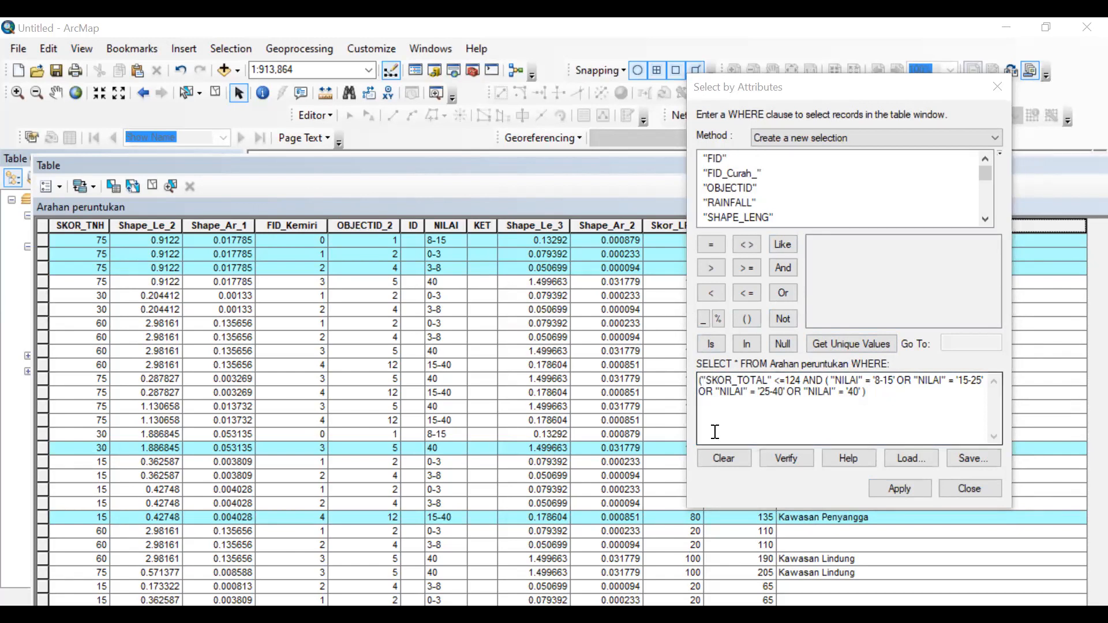
pyautogui.press('BackSpace')
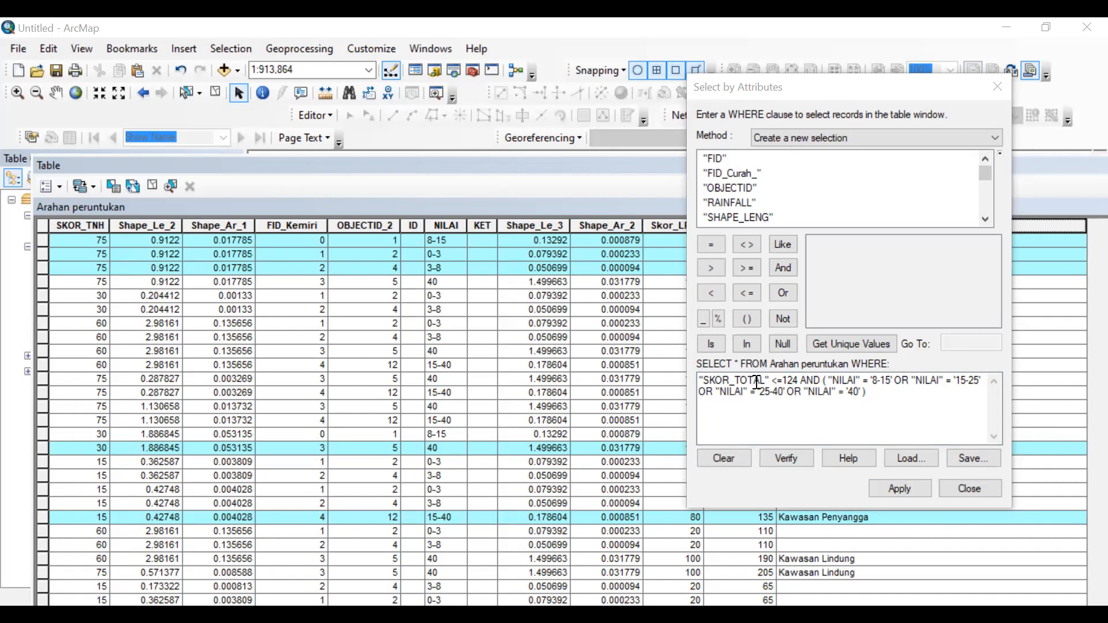
# Substitute the table's own field "Skor_total" for "SKOR_TOTAL" in the query and apply it as a new selection.
pyautogui.click(987, 176)
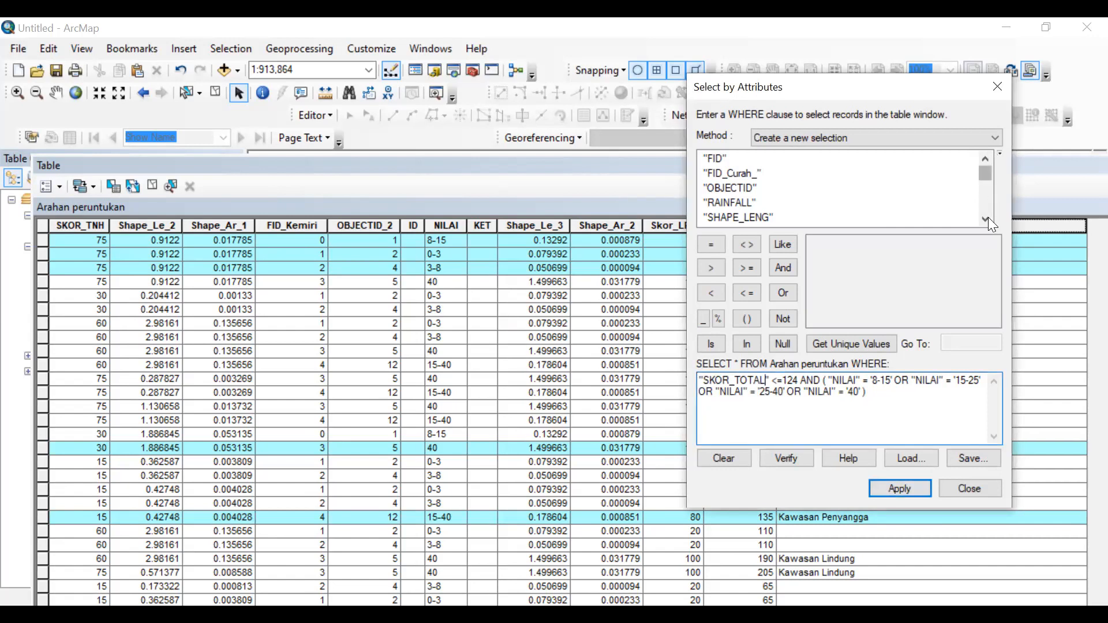
pyautogui.scroll(-7, 987, 217)
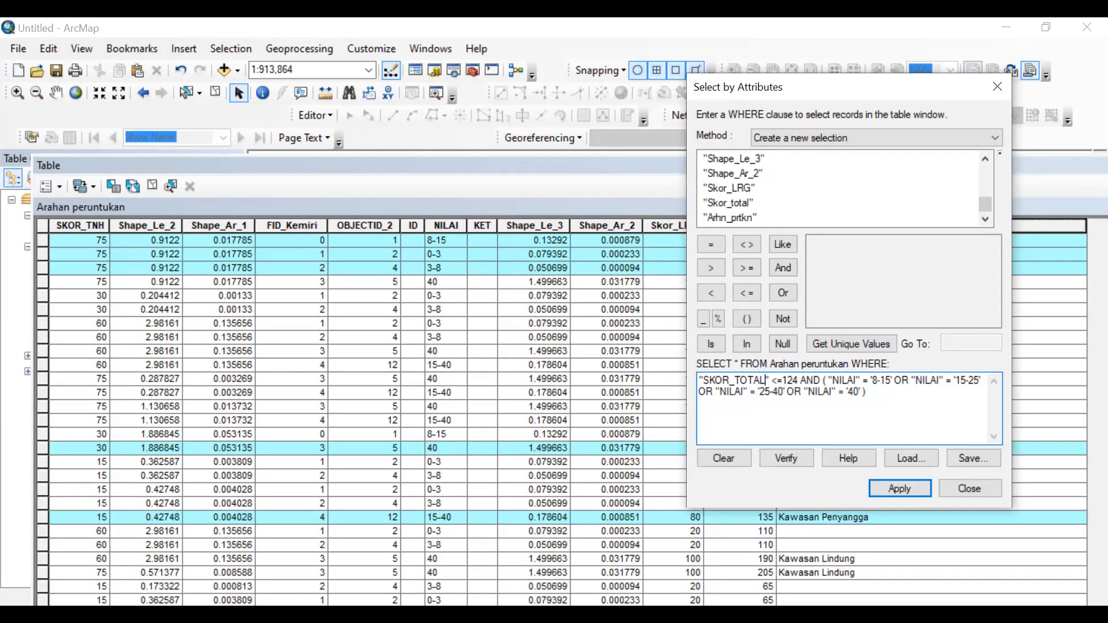
pyautogui.hotkey('alt', 'Tab')
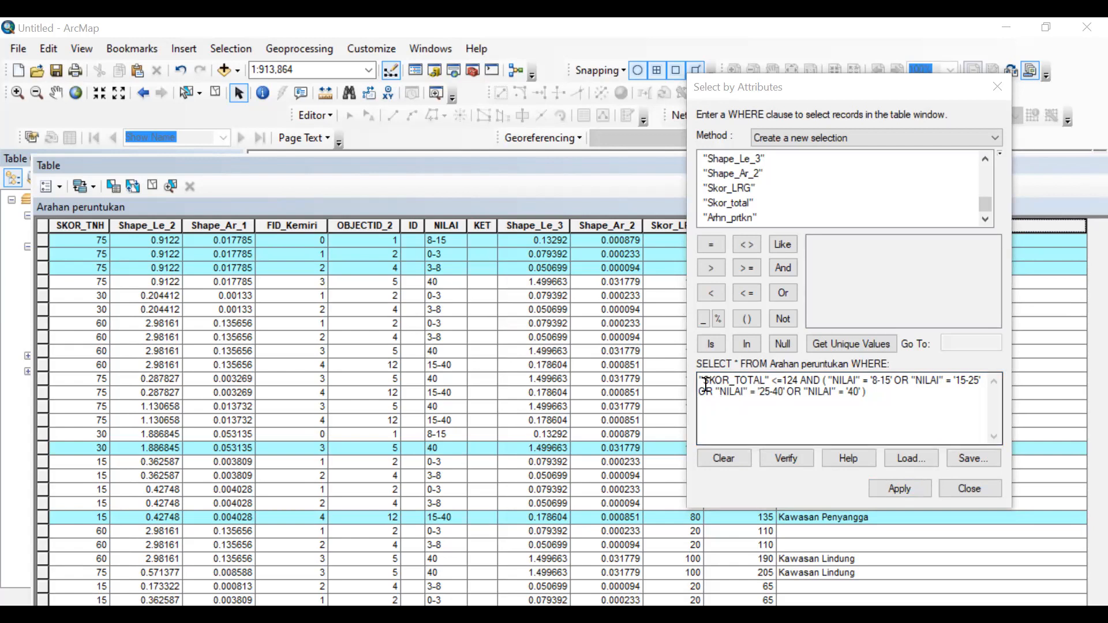
pyautogui.click(741, 203)
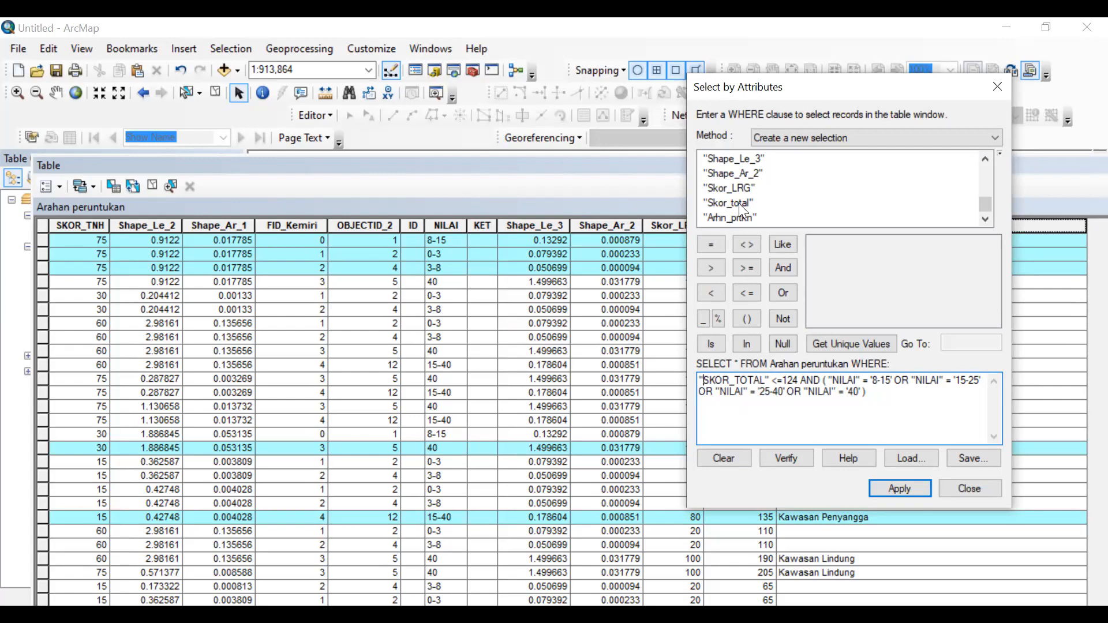
pyautogui.doubleClick(739, 203)
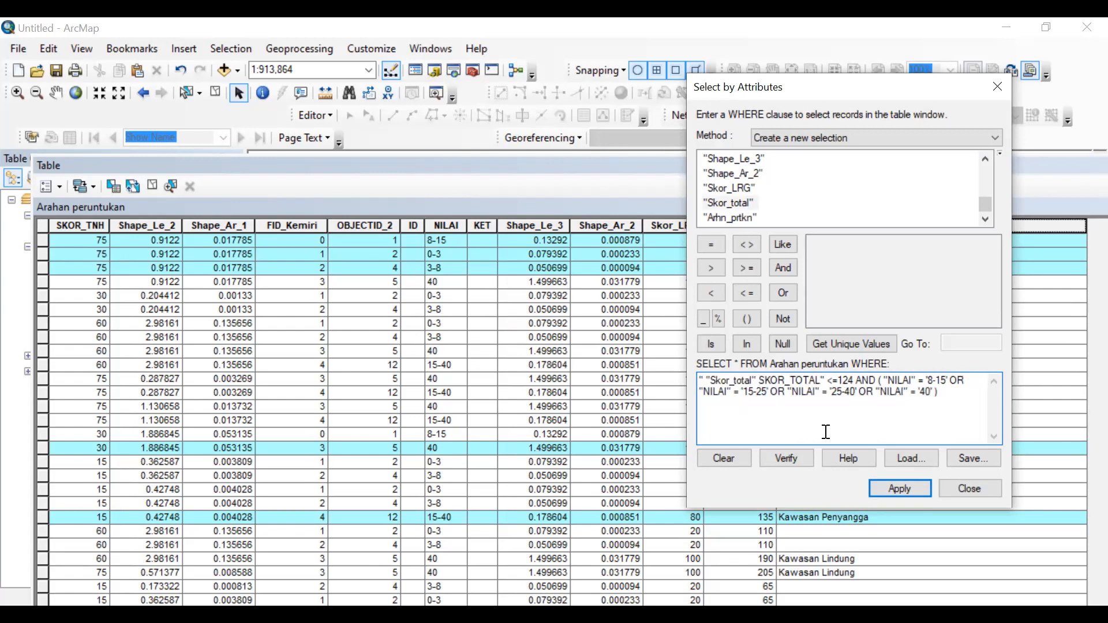
pyautogui.press('BackSpace')
pyautogui.press('BackSpace')
pyautogui.press('BackSpace')
pyautogui.press('BackSpace')
pyautogui.press('BackSpace')
pyautogui.press('BackSpace')
pyautogui.press('BackSpace')
pyautogui.press('BackSpace')
pyautogui.press('BackSpace')
pyautogui.press('BackSpace')
pyautogui.press('BackSpace')
pyautogui.press('BackSpace')
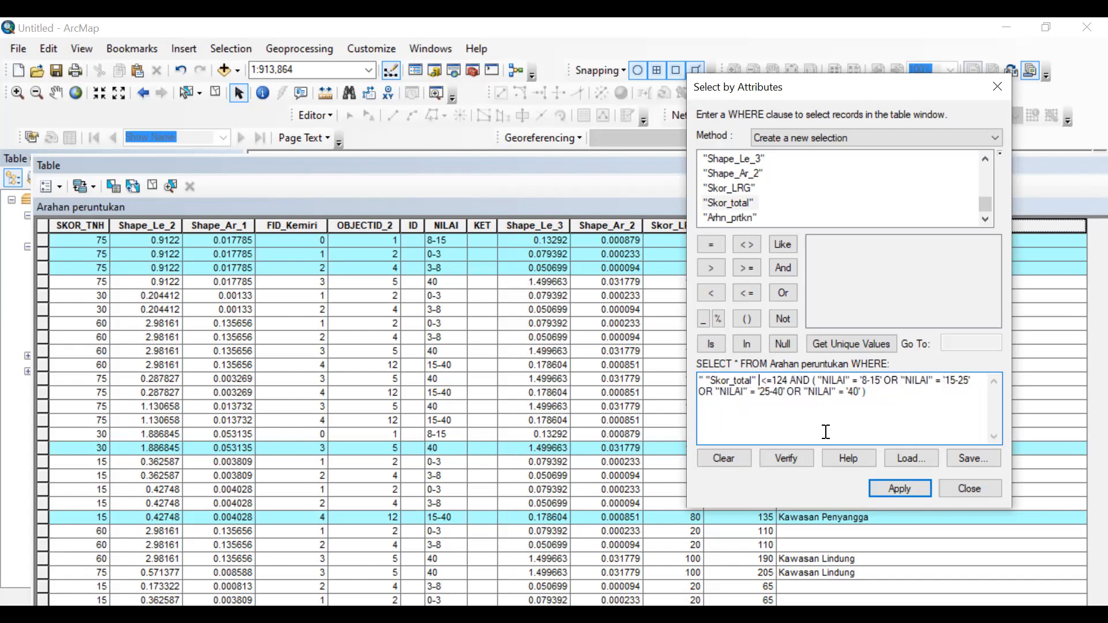
pyautogui.press('Home')
pyautogui.press('Delete')
pyautogui.press('Delete')
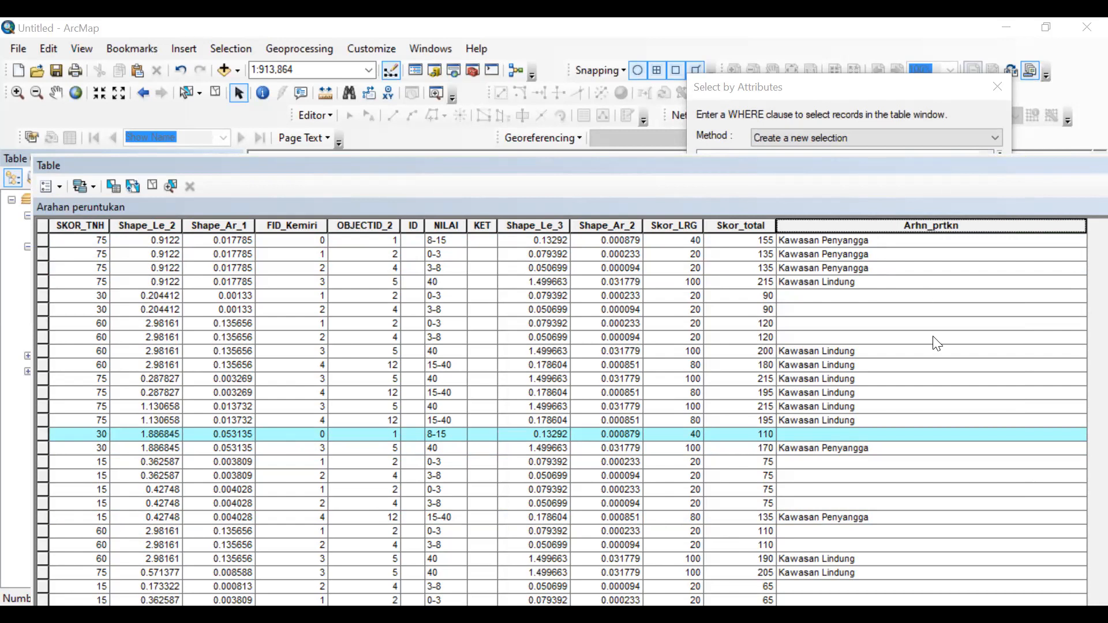
# Calculate Arhn_prtkn for the selected records with the text expression "Kawasan budidaya tanaman tahunan".
pyautogui.rightClick(894, 225)
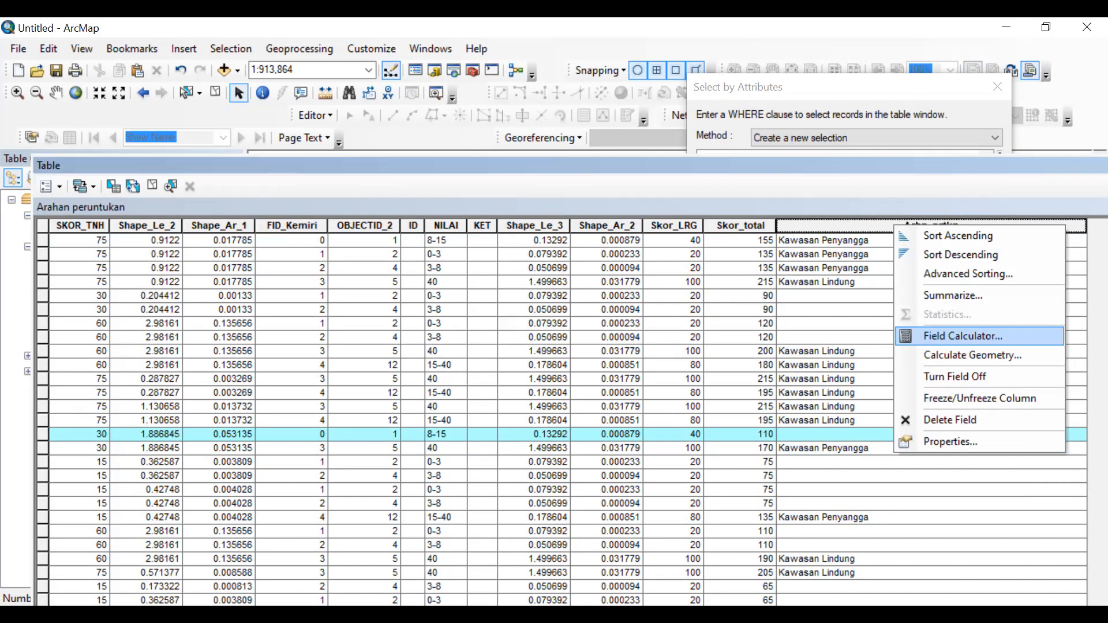
pyautogui.click(963, 336)
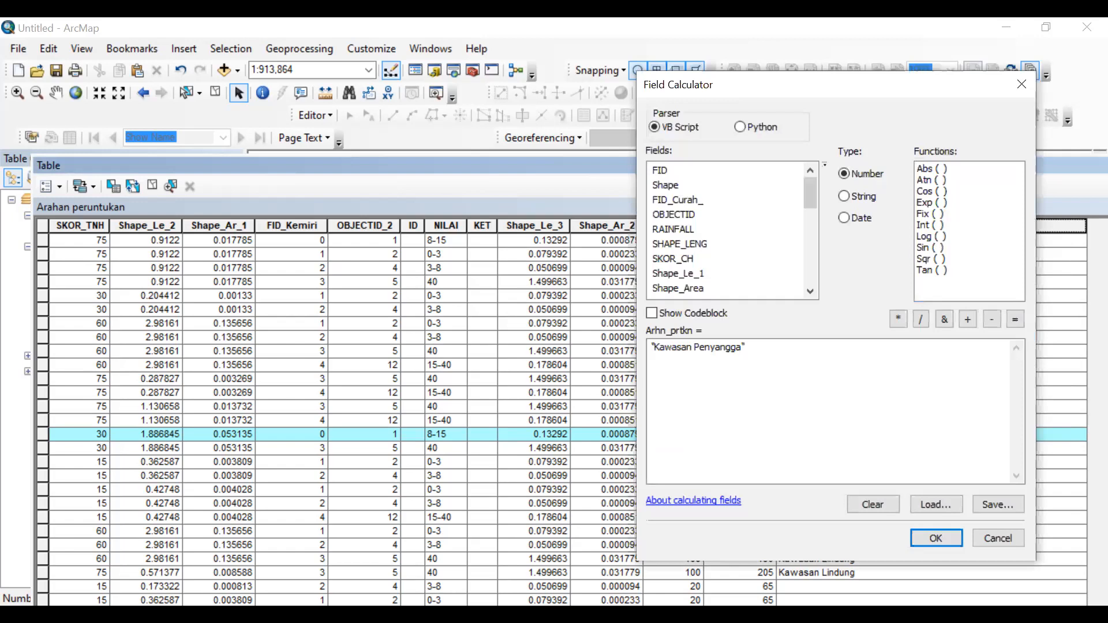
pyautogui.press('Return')
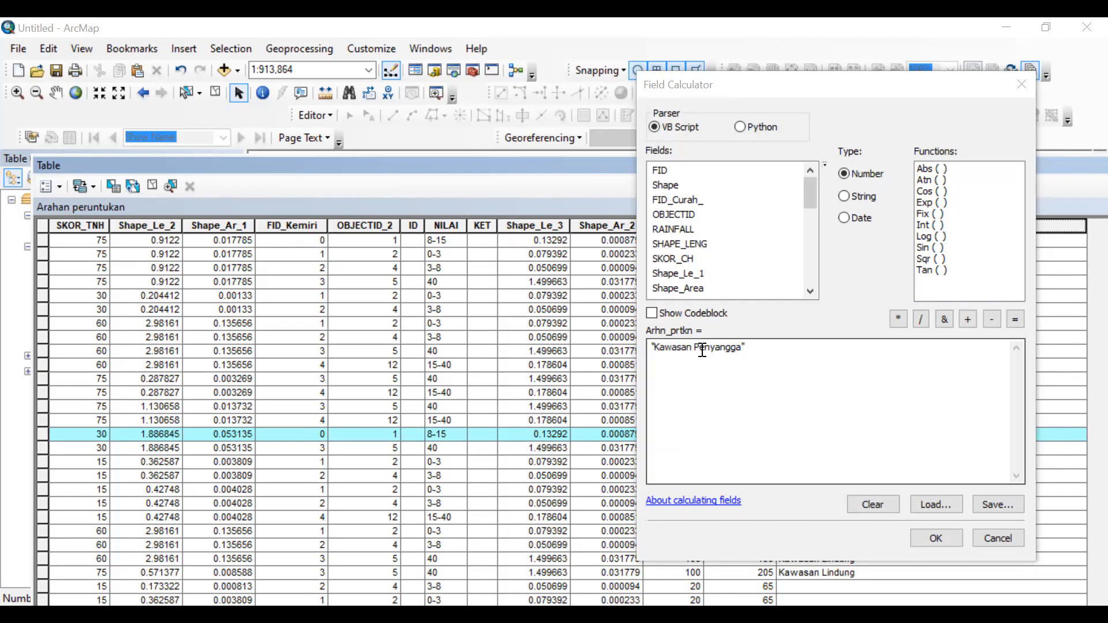
pyautogui.moveTo(745, 348); pyautogui.dragTo(701, 351)
pyautogui.press('BackSpace')
pyautogui.press('BackSpace')
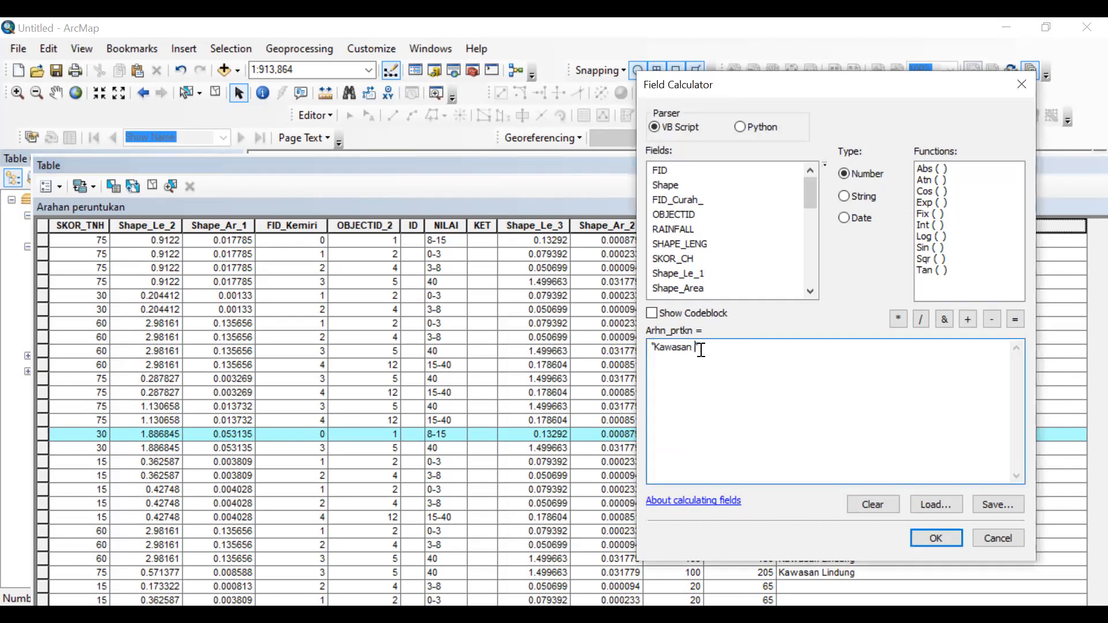
pyautogui.write('"')
pyautogui.press('Left')
pyautogui.write('budidaya tanaman tahunan')
pyautogui.press('Return')
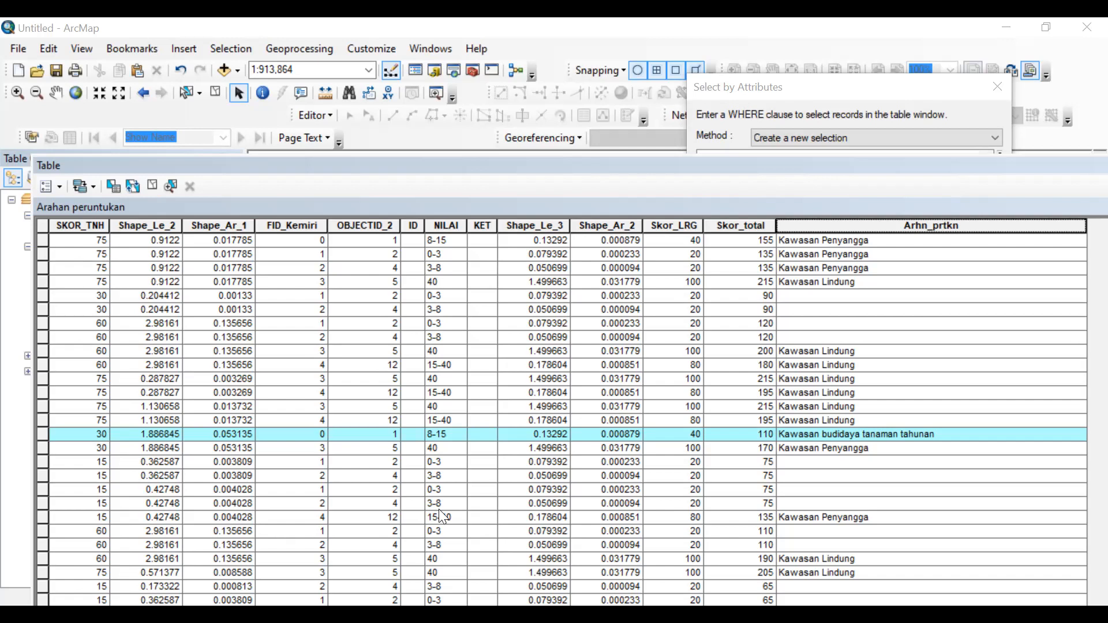
# Clear the previous query, check the criteria slide, and begin a new query with "Skor_total" <=124 AND.
pyautogui.click(281, 336)
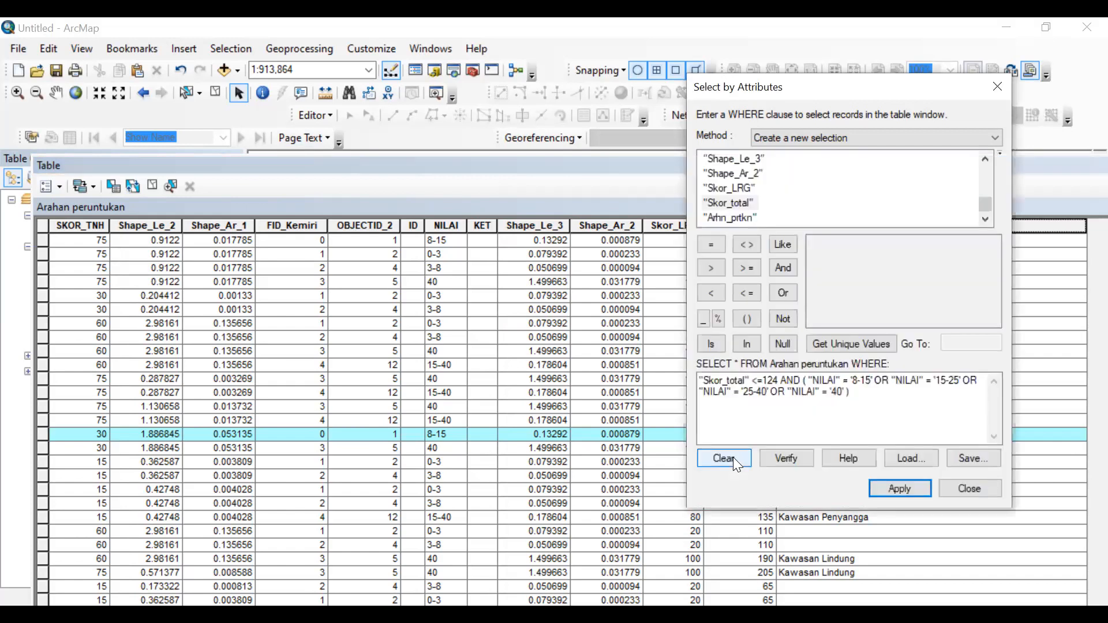
pyautogui.click(733, 457)
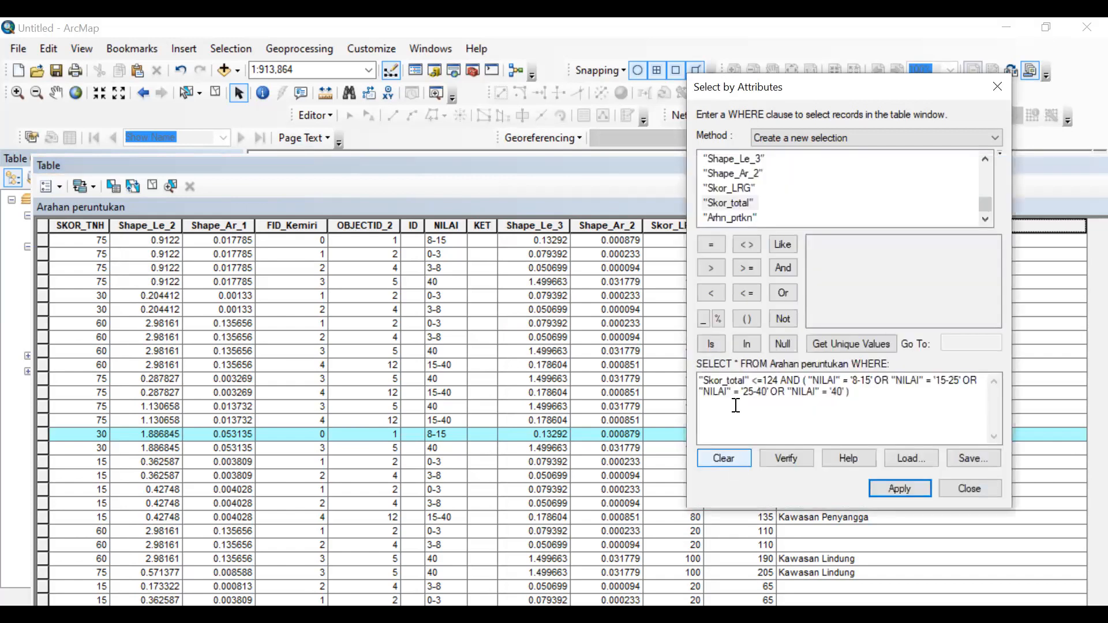
pyautogui.doubleClick(728, 202)
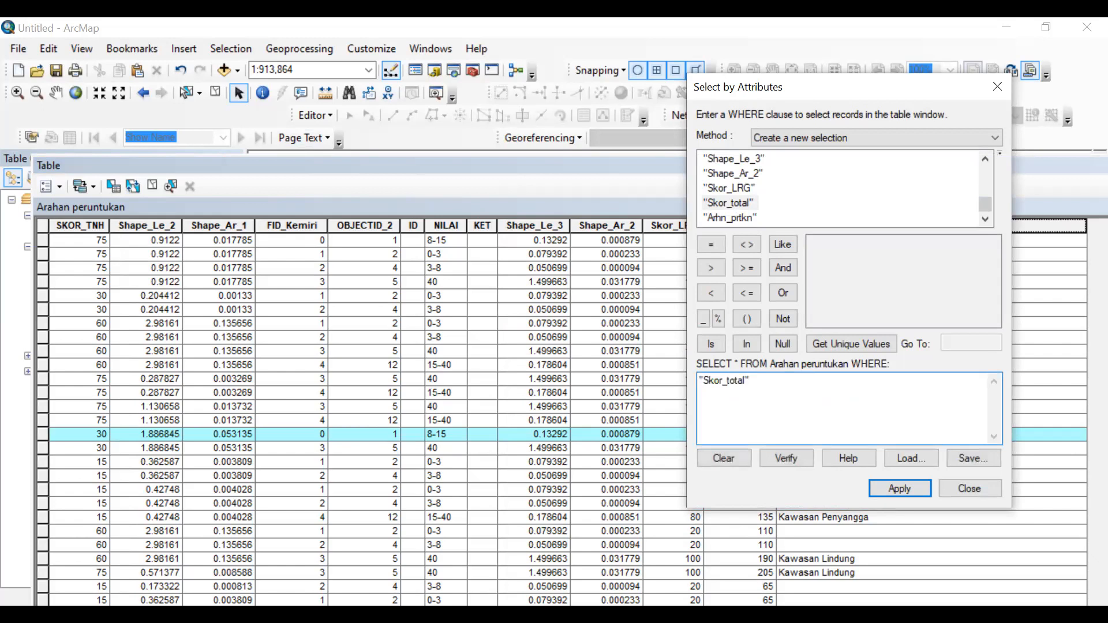
pyautogui.hotkey('alt', 'Tab')
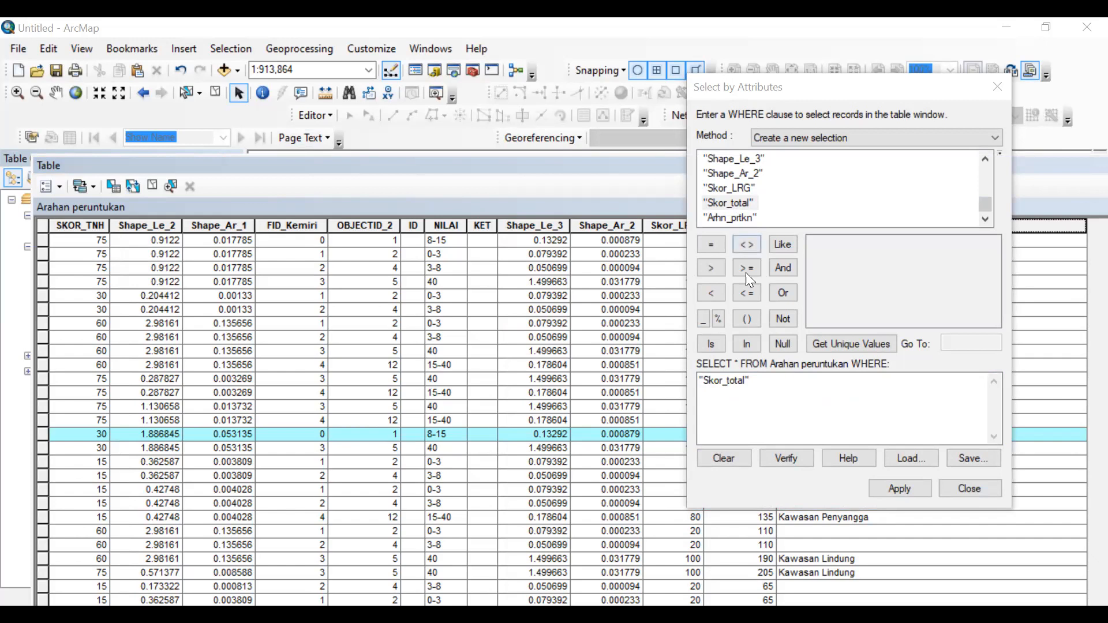
pyautogui.click(745, 294)
pyautogui.write('124')
pyautogui.click(783, 267)
# Find the slope field "NILAI" among the table's fields and add it after AND in the query.
pyautogui.scroll(3, 774, 195)
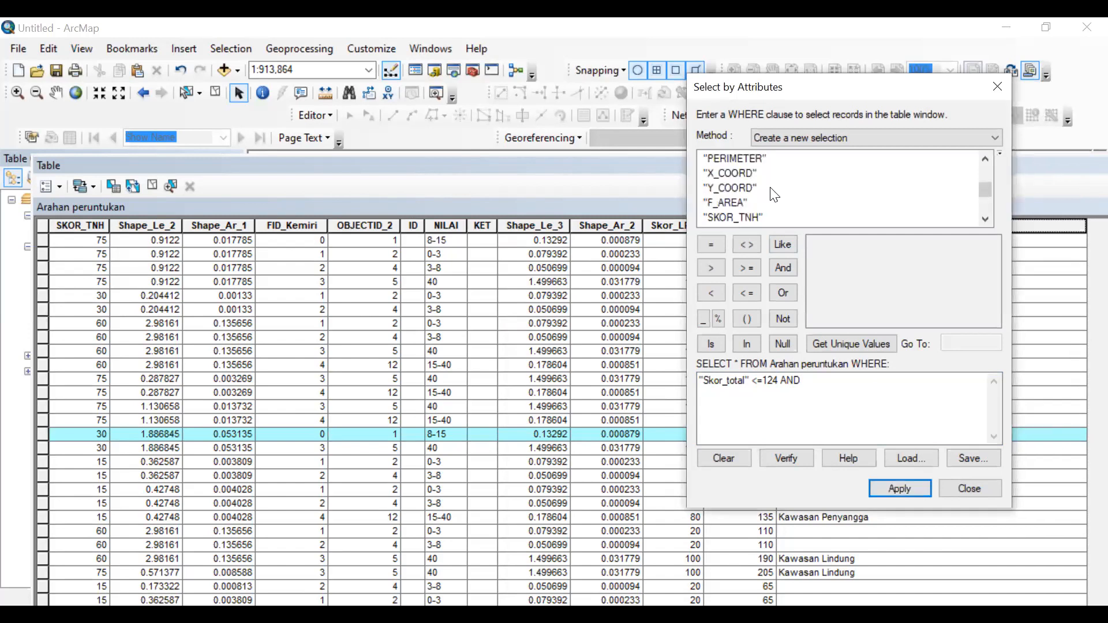
pyautogui.scroll(3, 773, 195)
pyautogui.scroll(3, 744, 189)
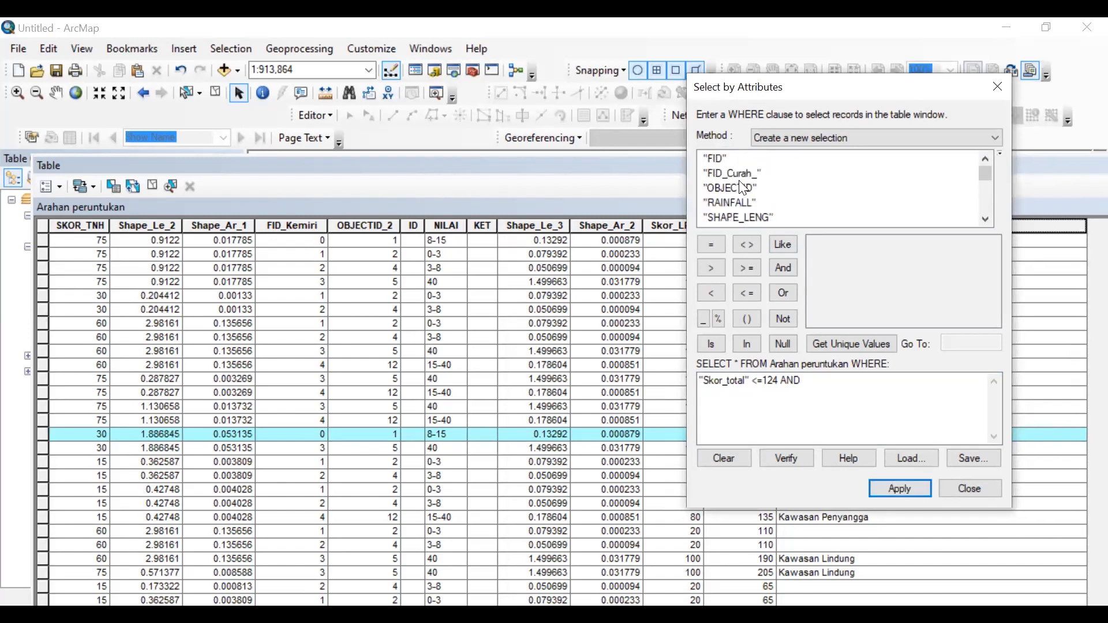
pyautogui.scroll(-3, 743, 188)
pyautogui.scroll(-3, 743, 188)
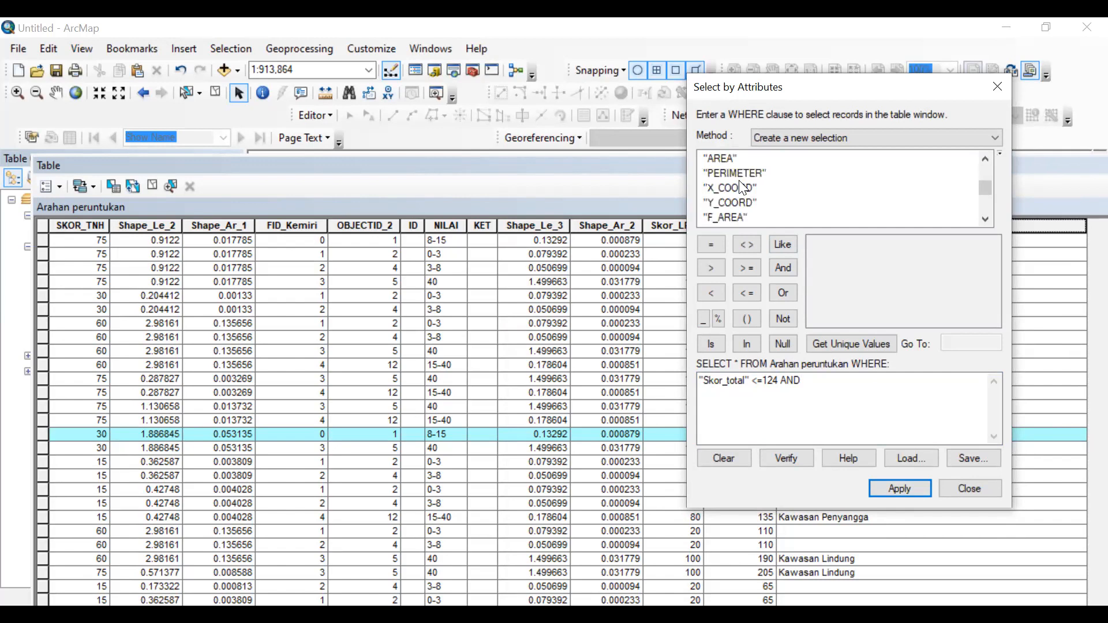
pyautogui.scroll(-3, 743, 189)
pyautogui.scroll(-2, 742, 186)
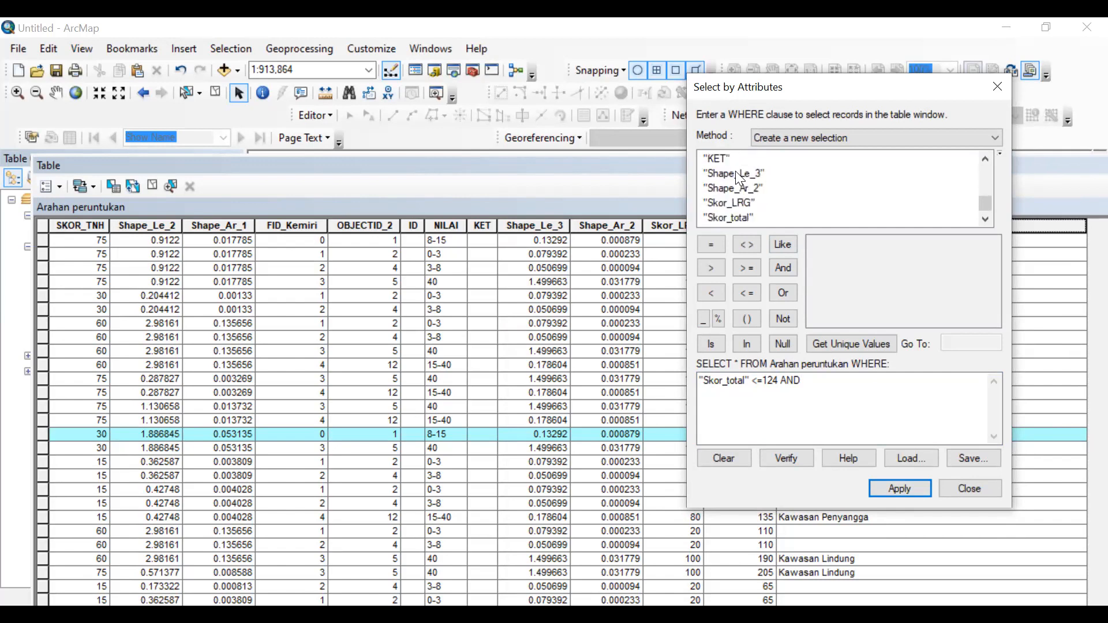
pyautogui.scroll(1, 728, 193)
pyautogui.doubleClick(727, 192)
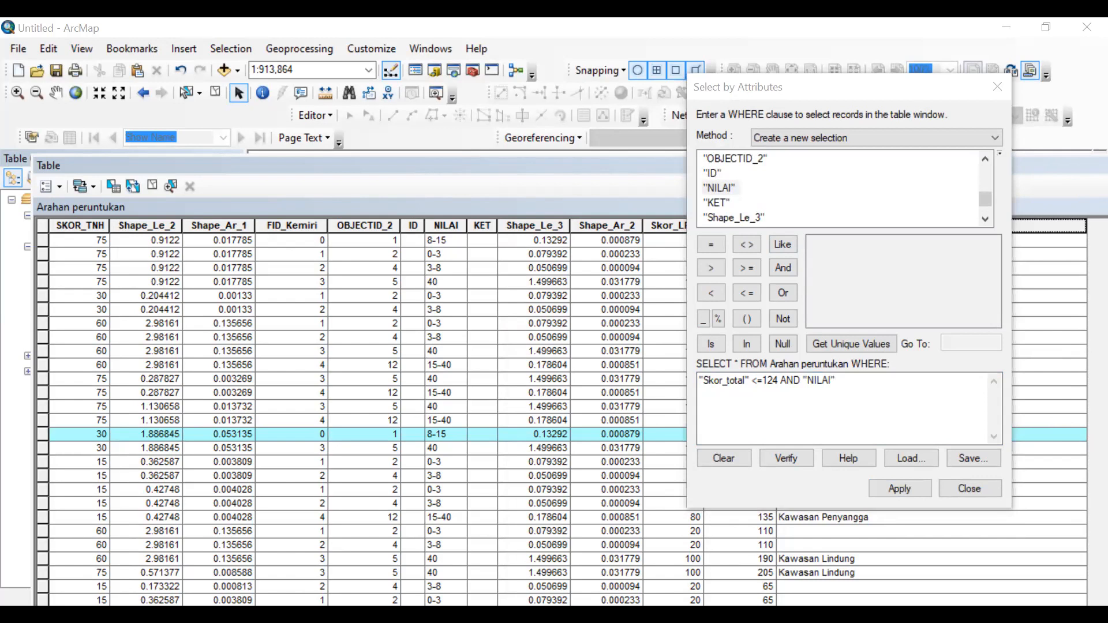
# Complete the slope condition in the query as "NILAI" ="0-8".
pyautogui.click(807, 420)
pyautogui.click(774, 400)
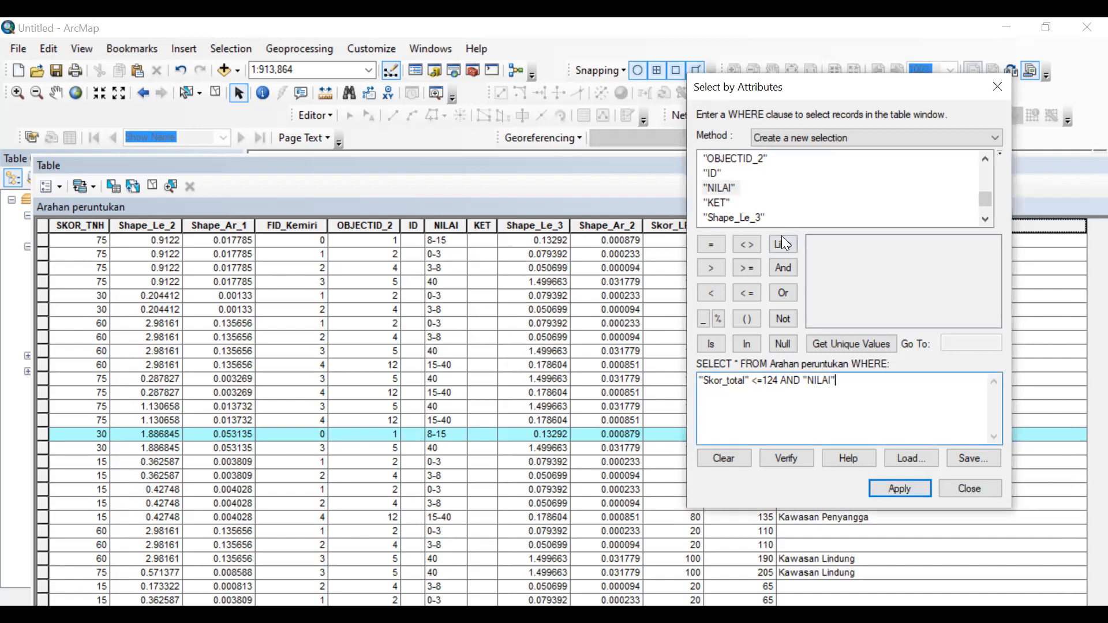
pyautogui.click(709, 251)
pyautogui.write('"0.')
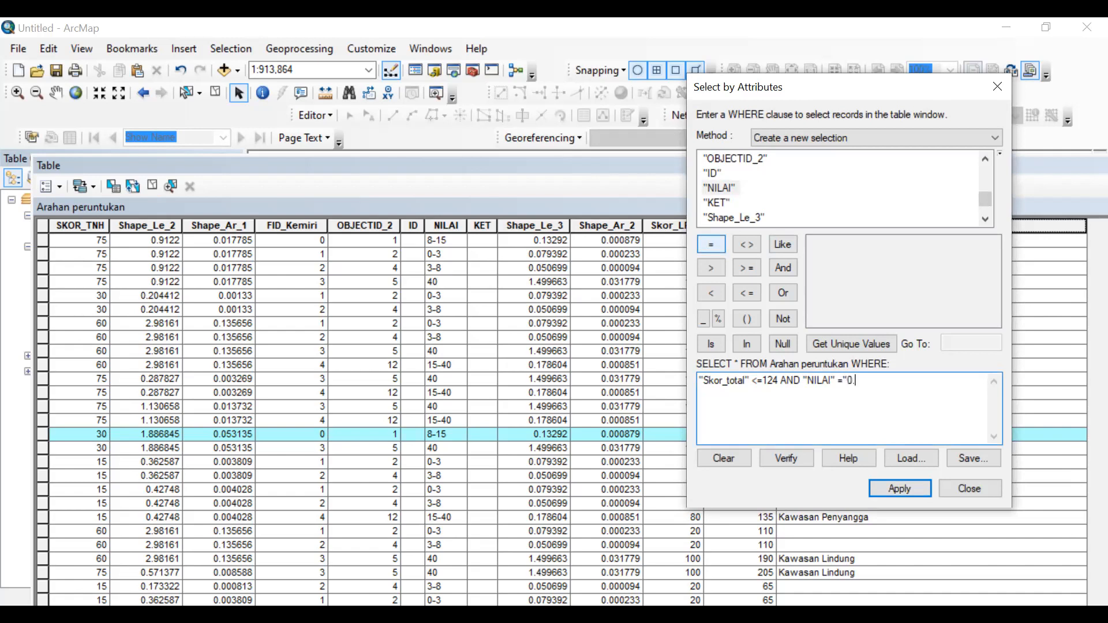
pyautogui.write('8"')
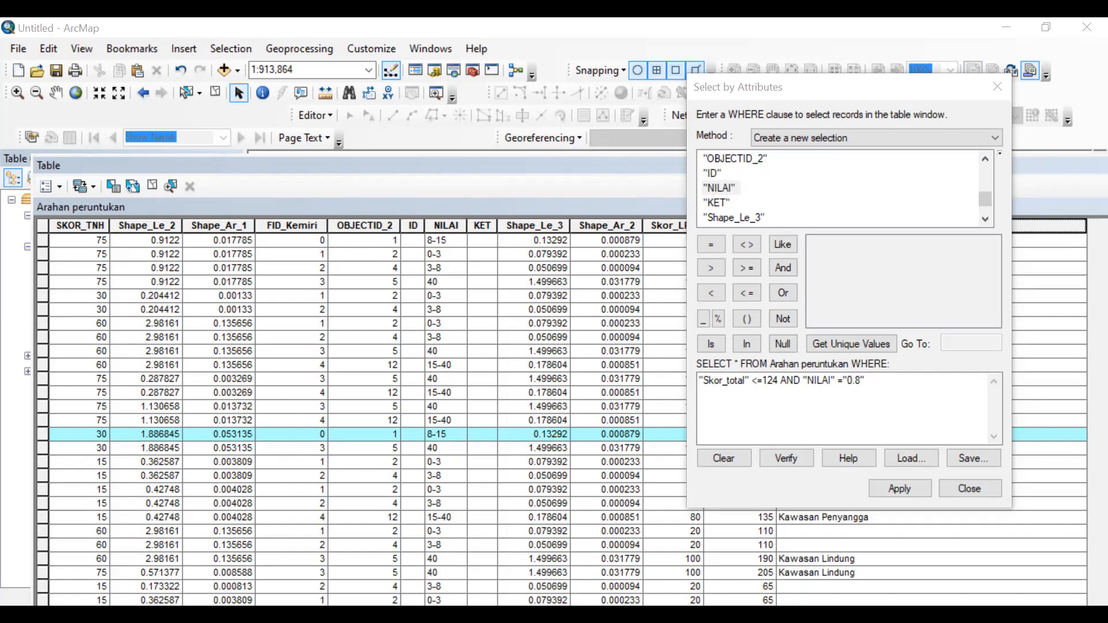
pyautogui.click(856, 382)
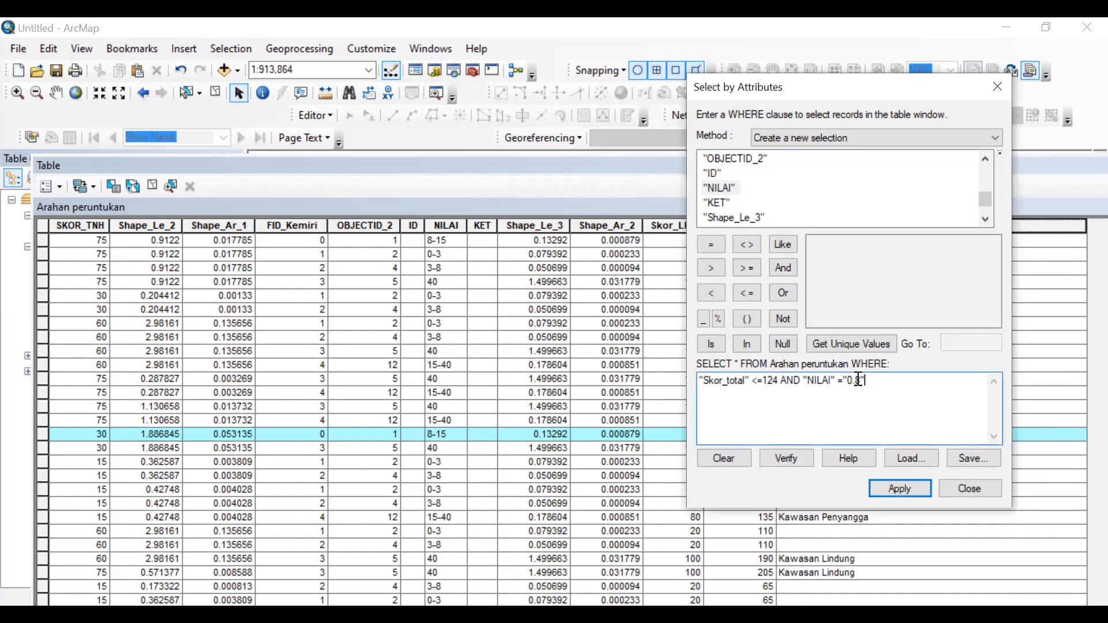
pyautogui.press('BackSpace')
pyautogui.write('-')
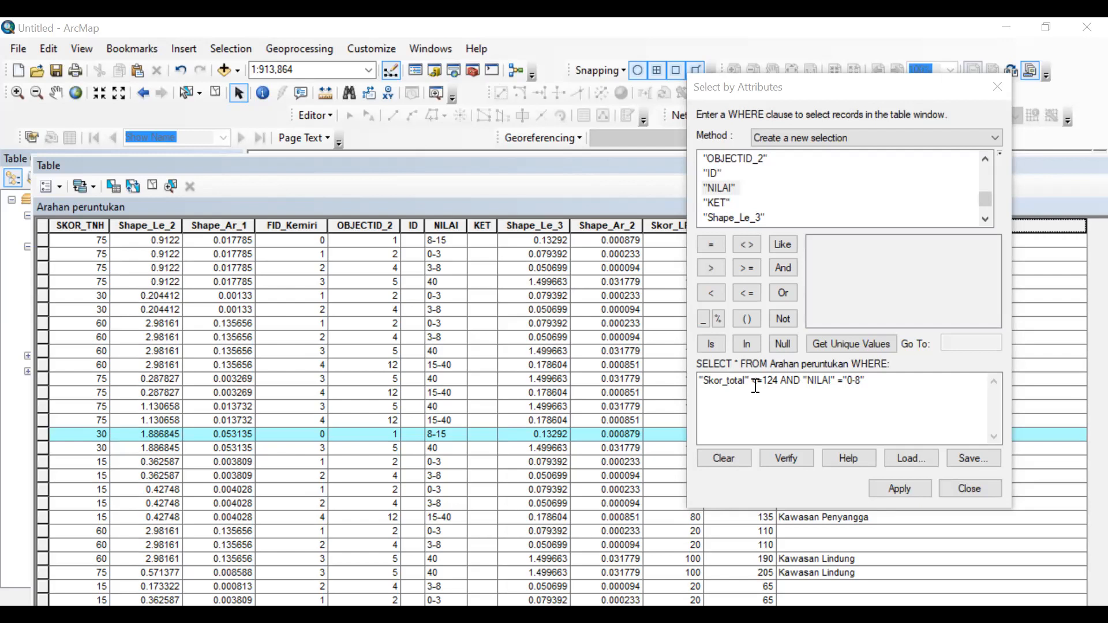
# Replace everything after "Skor_total" with the pasted <=124 AND ("NILAI" = '0-3' OR "NILAI" = '3-8') and try to apply the query.
pyautogui.moveTo(755, 386); pyautogui.dragTo(865, 382)
pyautogui.press('BackSpace')
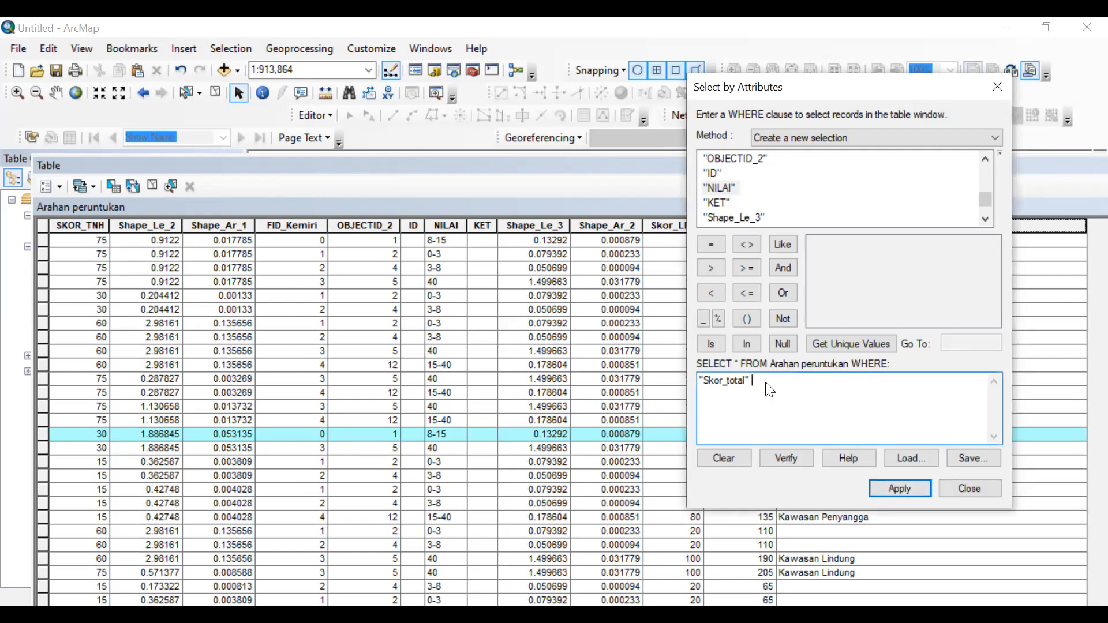
pyautogui.rightClick(767, 386)
pyautogui.click(815, 220)
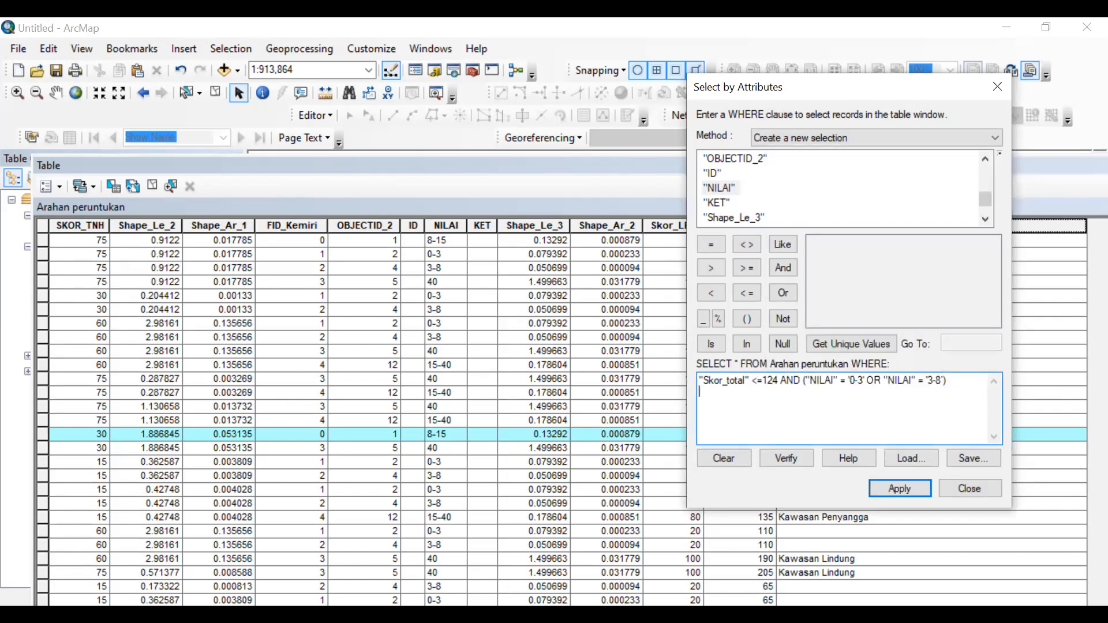
pyautogui.hotkey('alt', 'Tab')
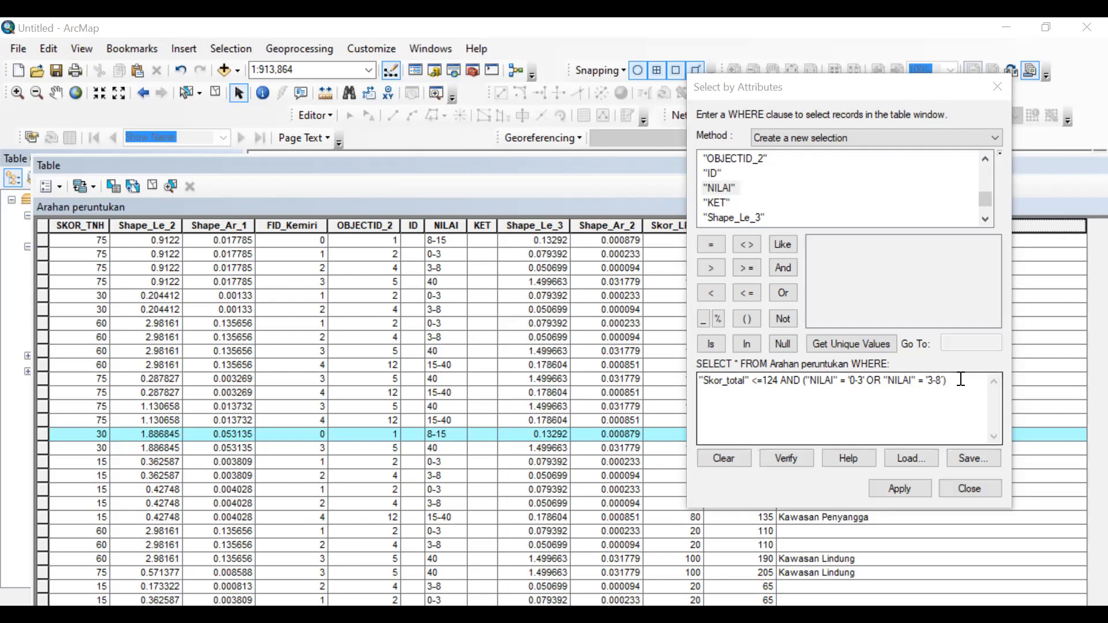
pyautogui.click(892, 493)
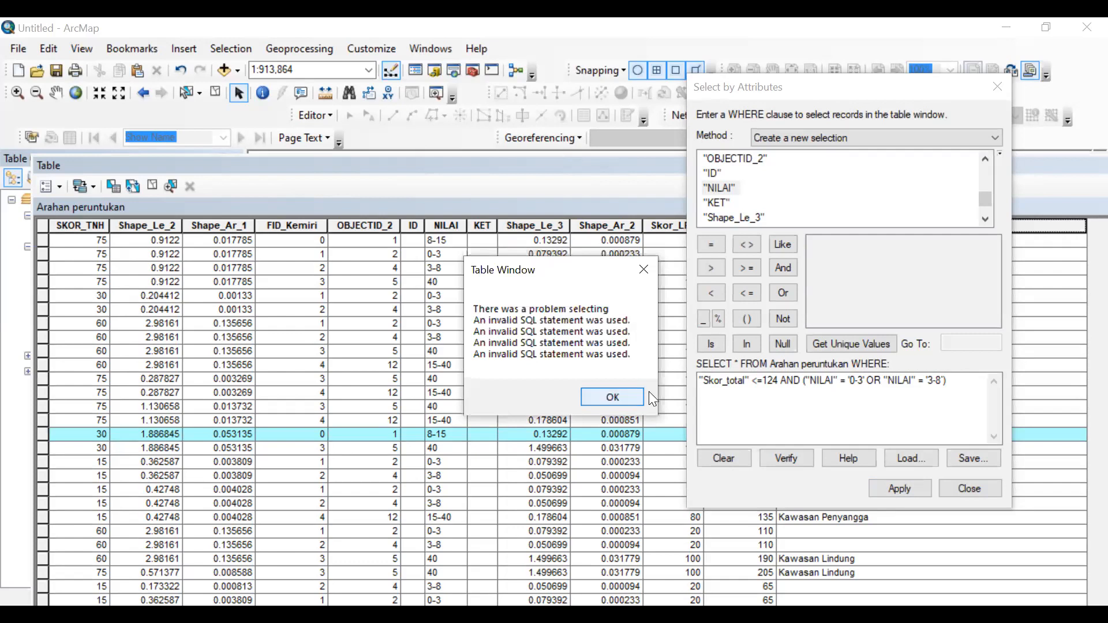
pyautogui.click(612, 397)
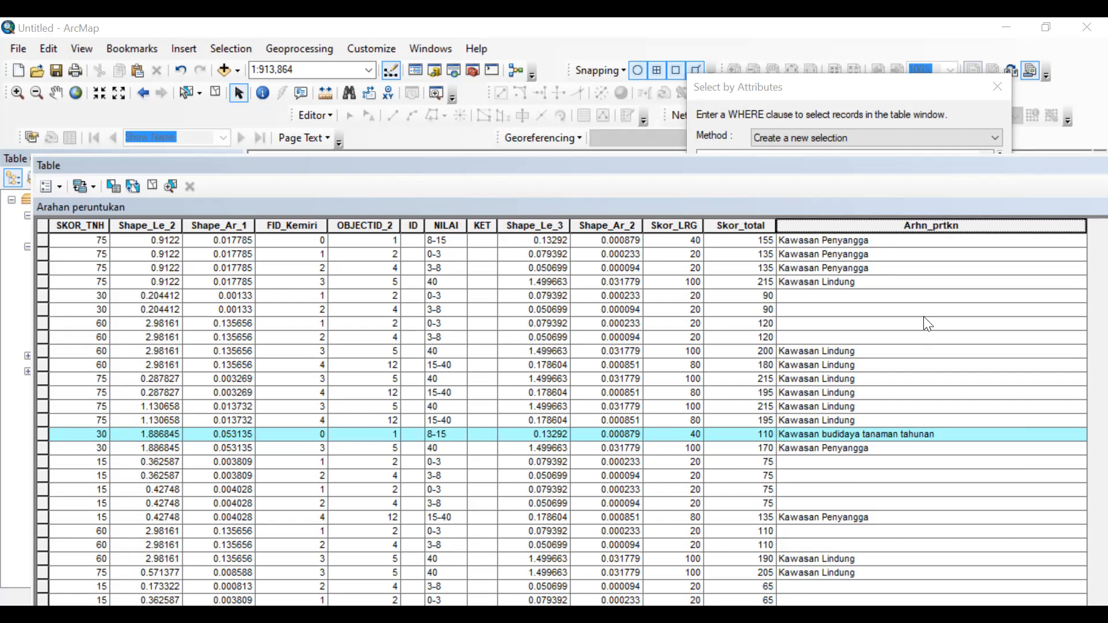
# Return to the query, remove the space before <=124, verify it, and try to apply it as a new selection.
pyautogui.click(799, 87)
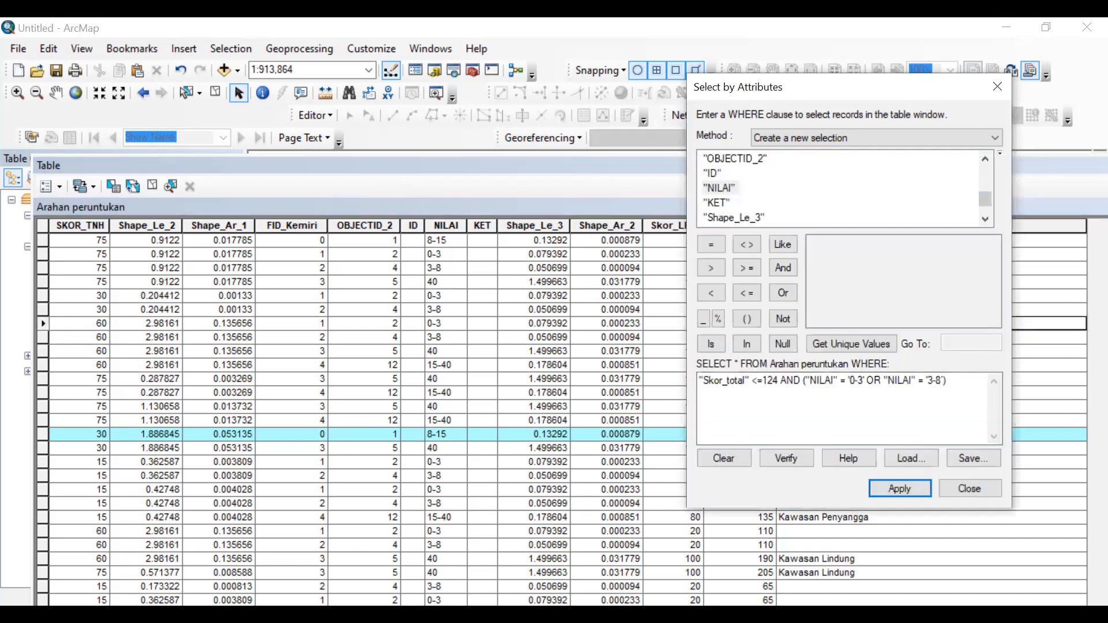
pyautogui.click(673, 413)
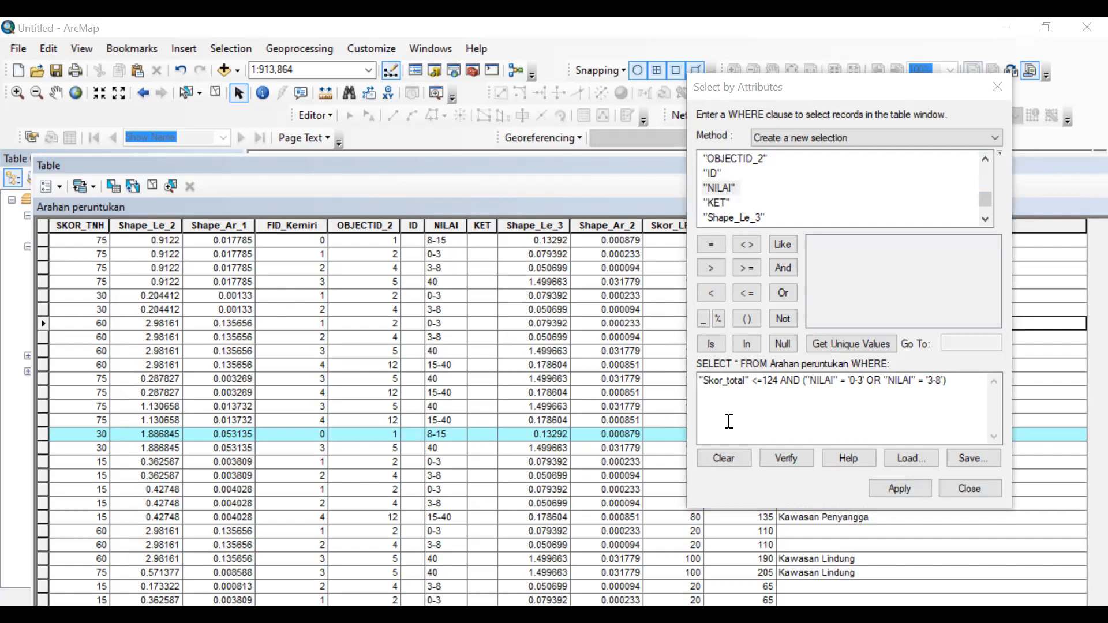
pyautogui.click(768, 392)
pyautogui.click(741, 402)
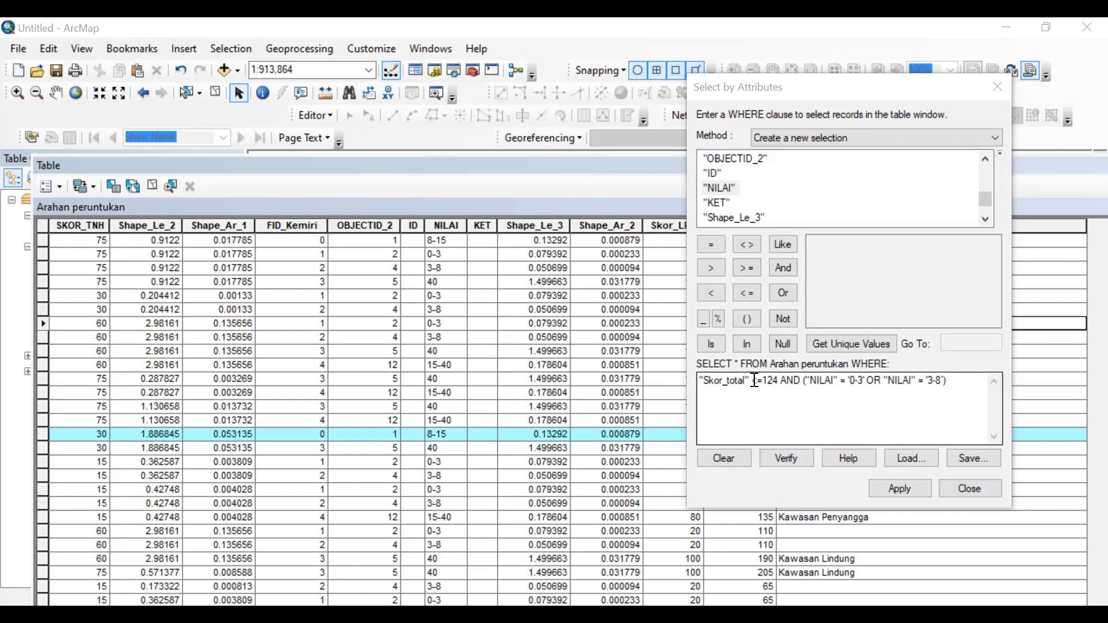
pyautogui.click(769, 465)
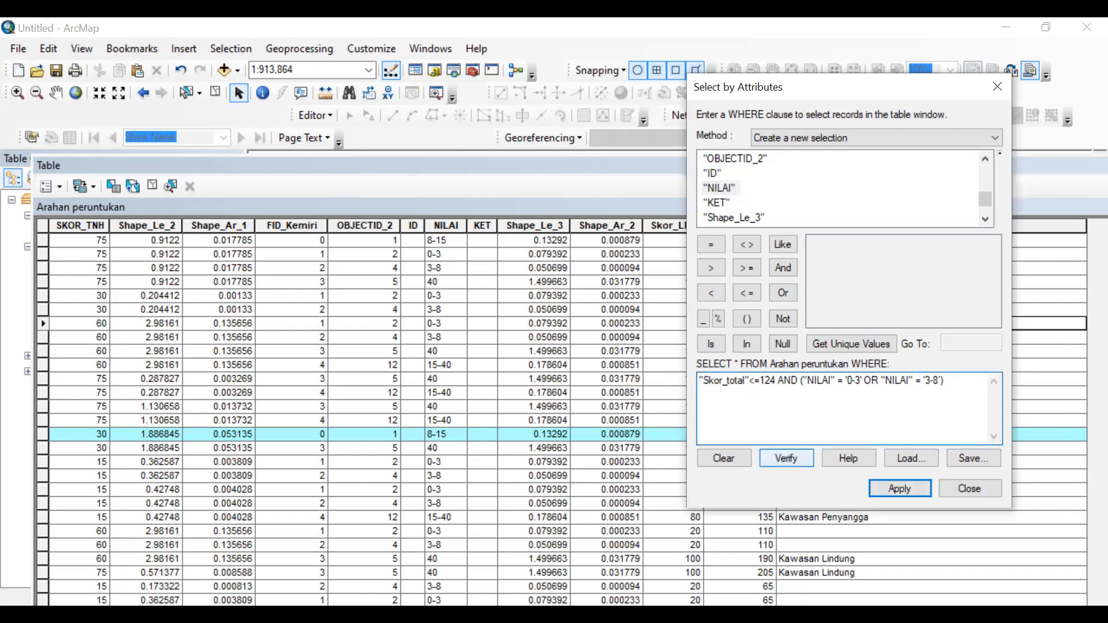
pyautogui.click(905, 495)
pyautogui.click(905, 495)
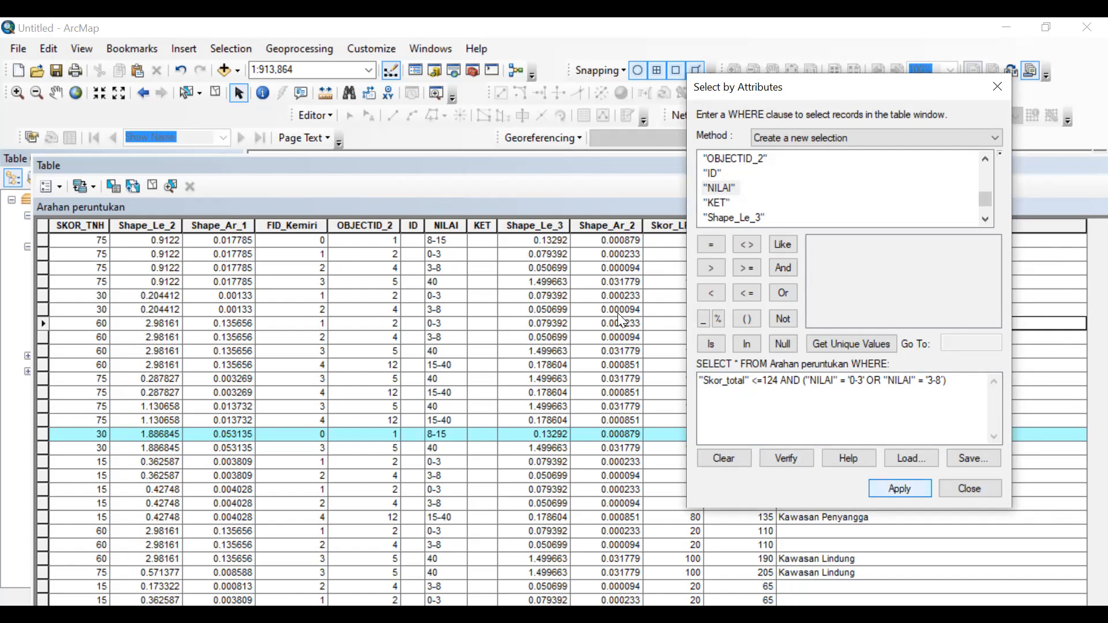
pyautogui.press('Return')
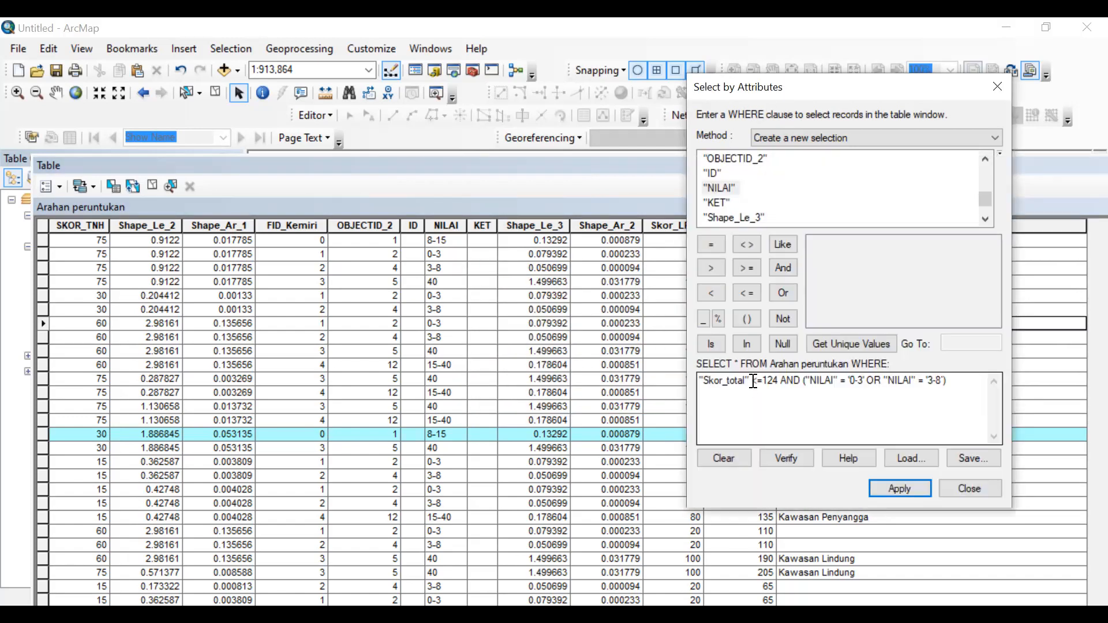
# Close up the gap between "Skor_total" and <=124 again and retry applying the query.
pyautogui.click(754, 393)
pyautogui.press('BackSpace')
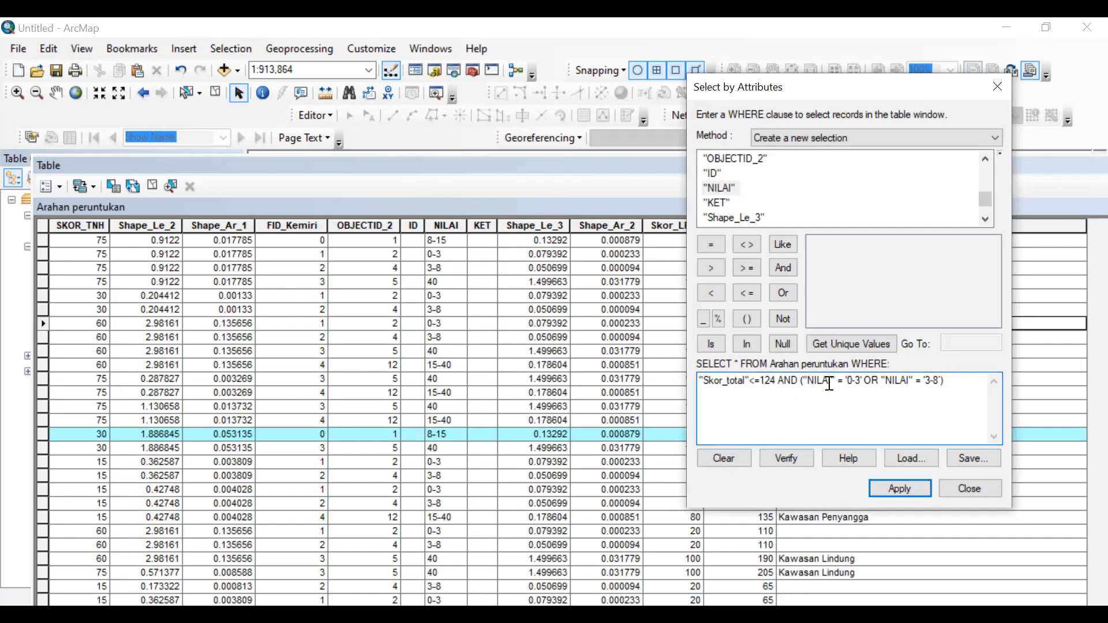
pyautogui.click(908, 494)
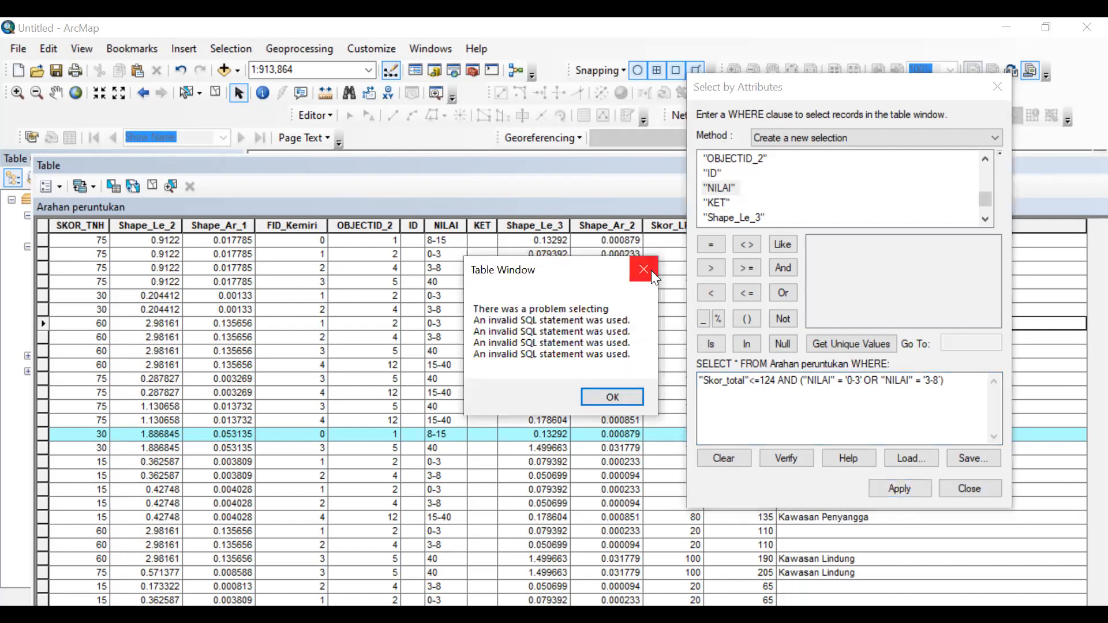
pyautogui.click(654, 276)
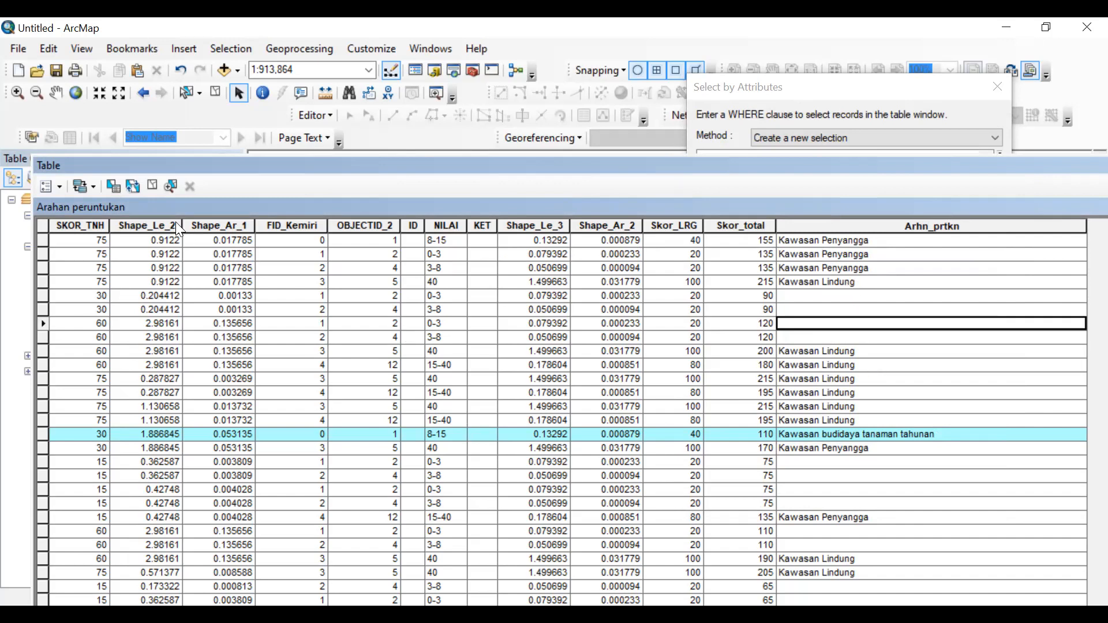
# Clear the table's selection and sort the records ascending by Arhn_prtkn to review the unclassified rows.
pyautogui.click(153, 188)
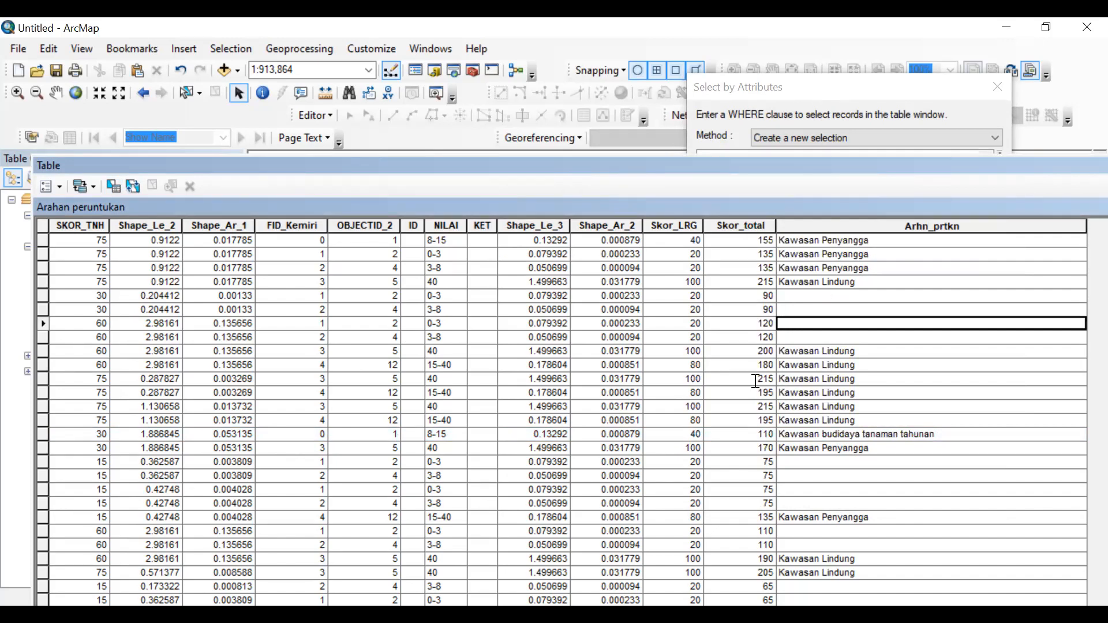
pyautogui.click(745, 102)
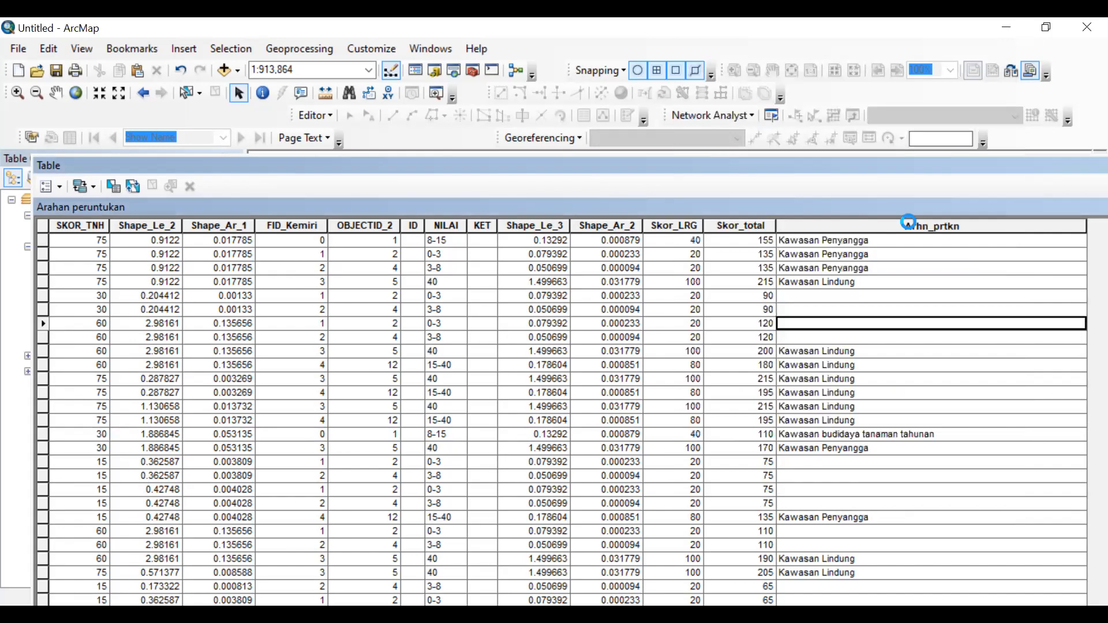
pyautogui.click(908, 225)
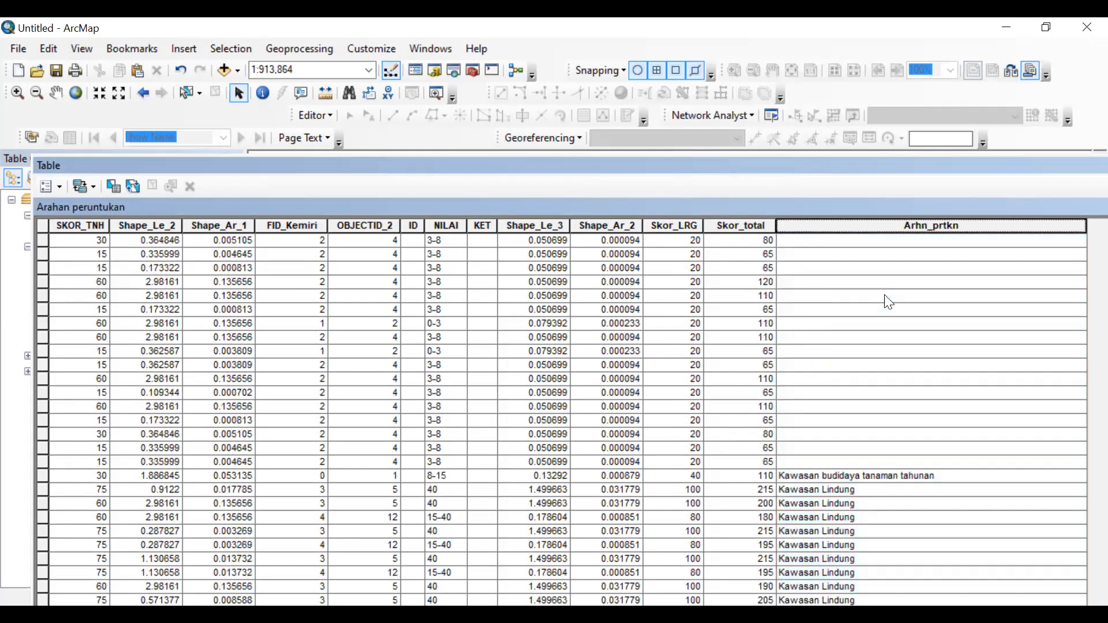
pyautogui.scroll(-5, 886, 320)
pyautogui.scroll(5, 892, 300)
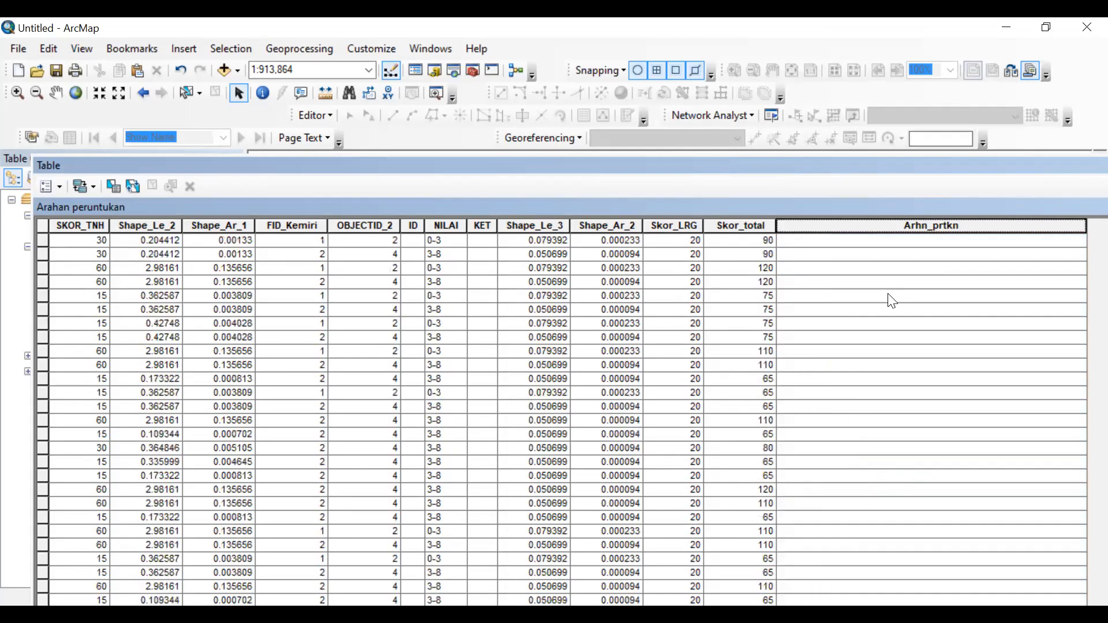
pyautogui.scroll(-5, 851, 427)
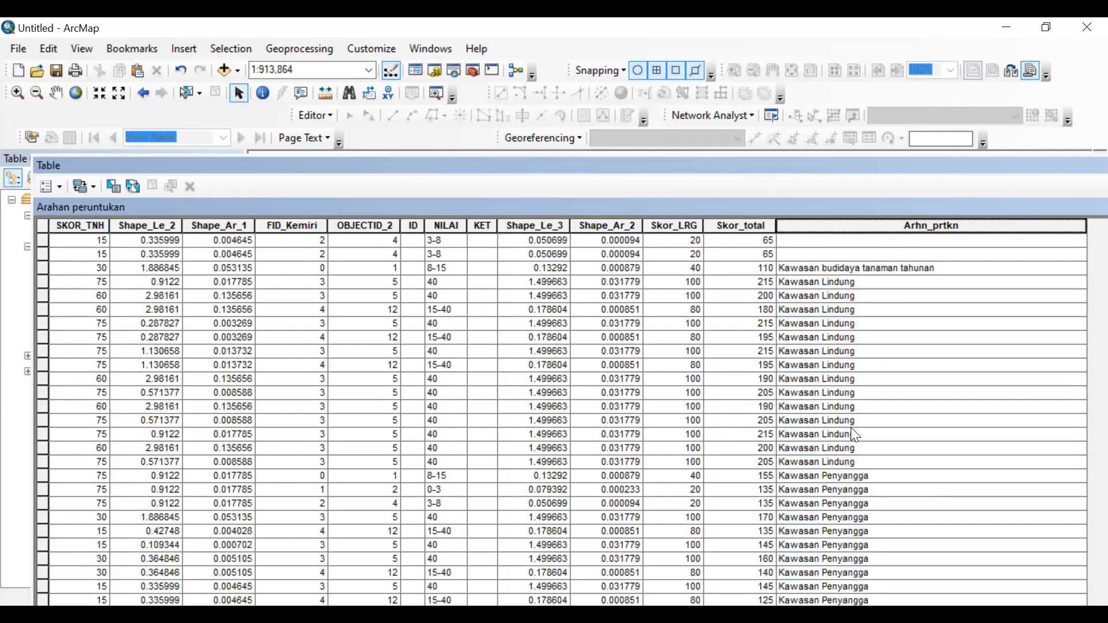
pyautogui.scroll(7, 852, 434)
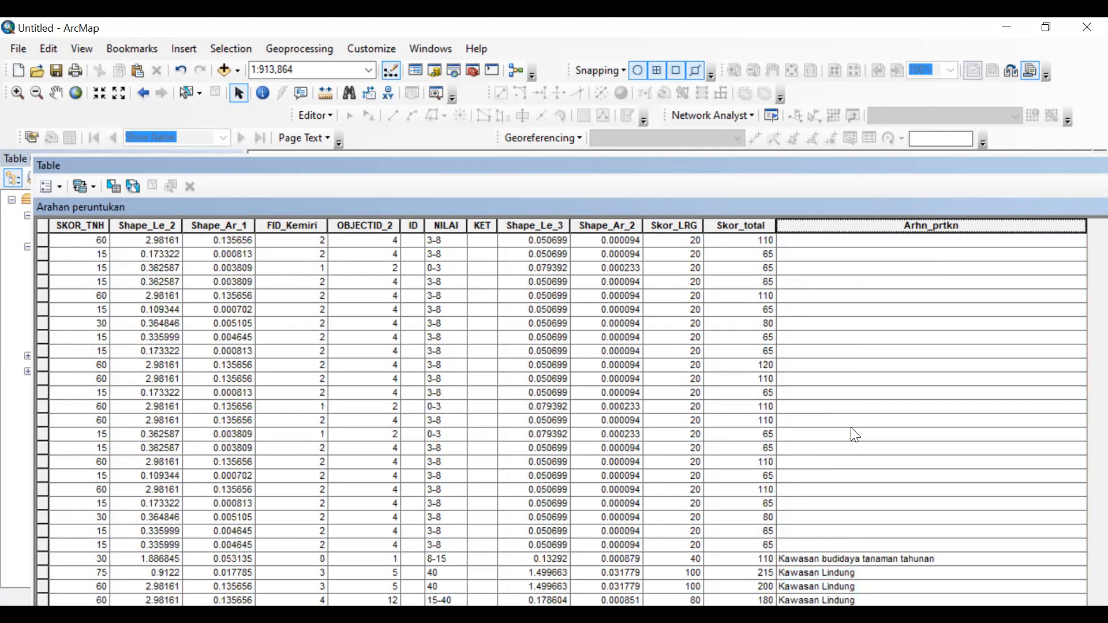
# Select the whole run of records in the Arahan peruntukan table that still have an empty Arhn_prtkn value.
pyautogui.scroll(3, 853, 433)
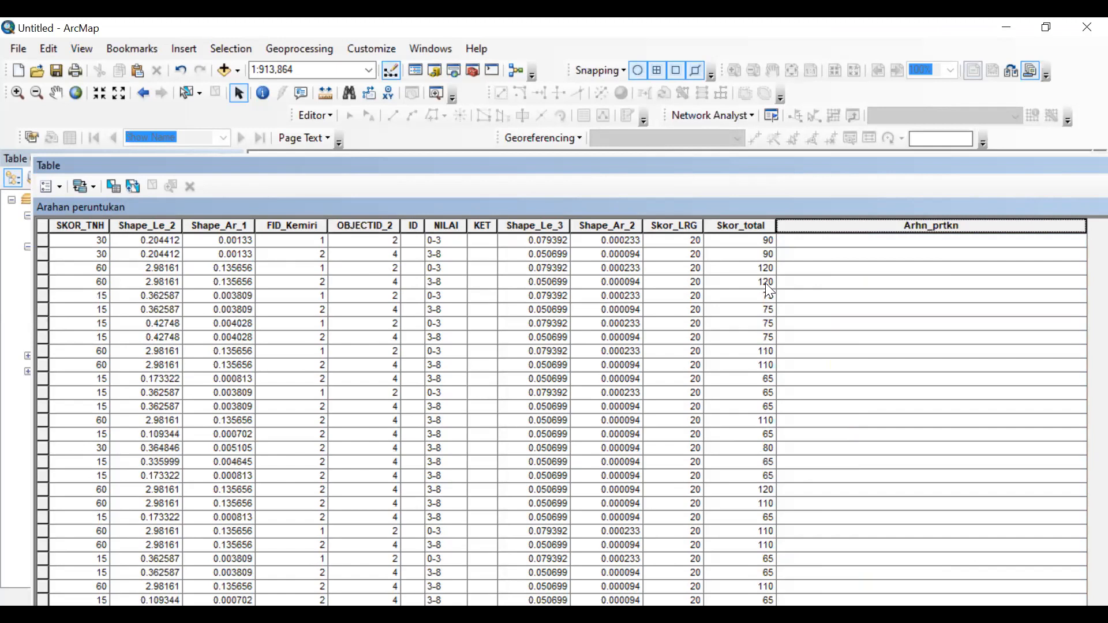
pyautogui.scroll(-2, 803, 366)
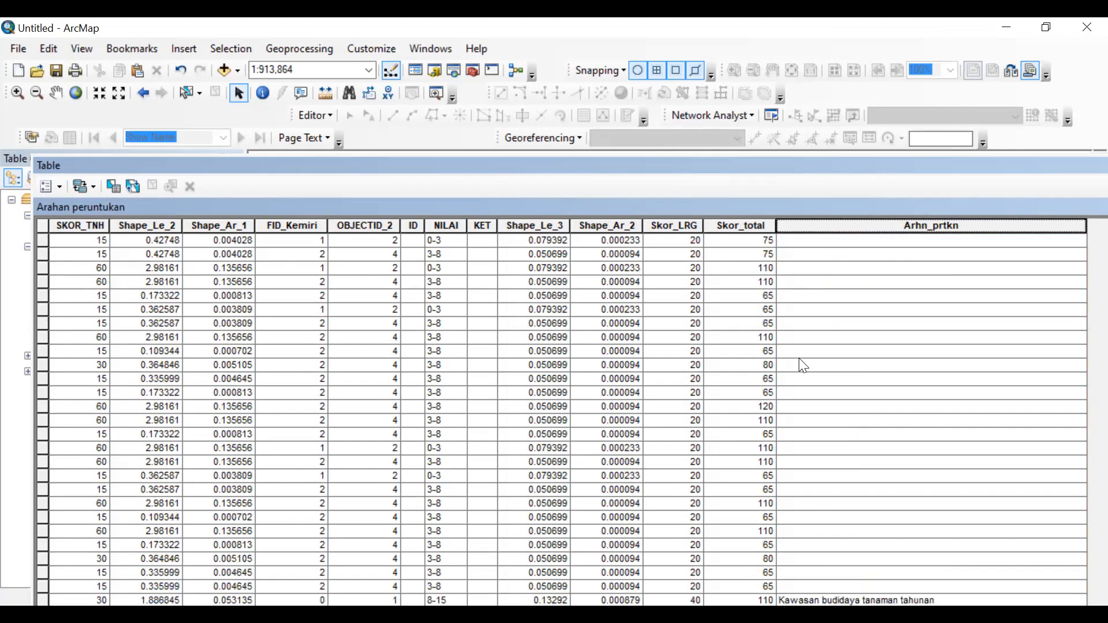
pyautogui.scroll(2, 803, 365)
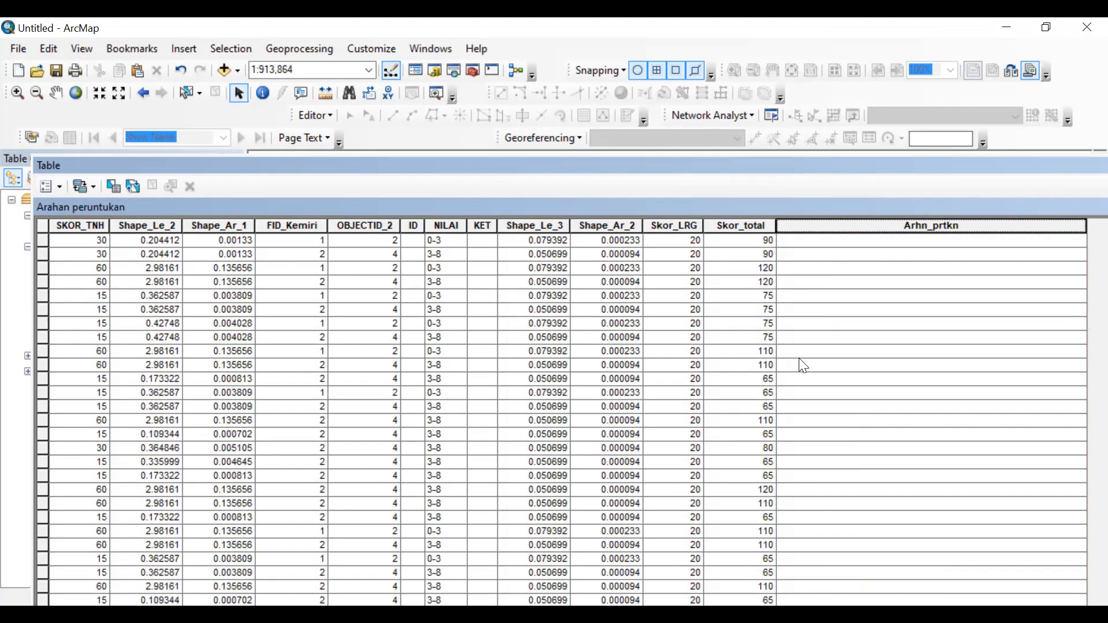
pyautogui.scroll(-2, 803, 365)
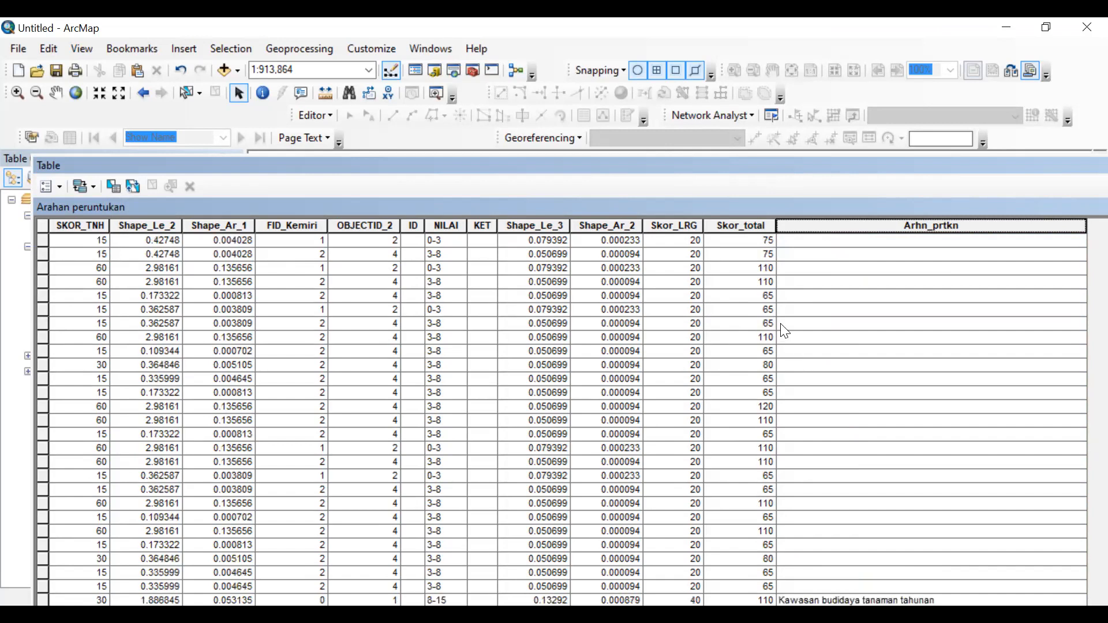
pyautogui.scroll(2, 784, 331)
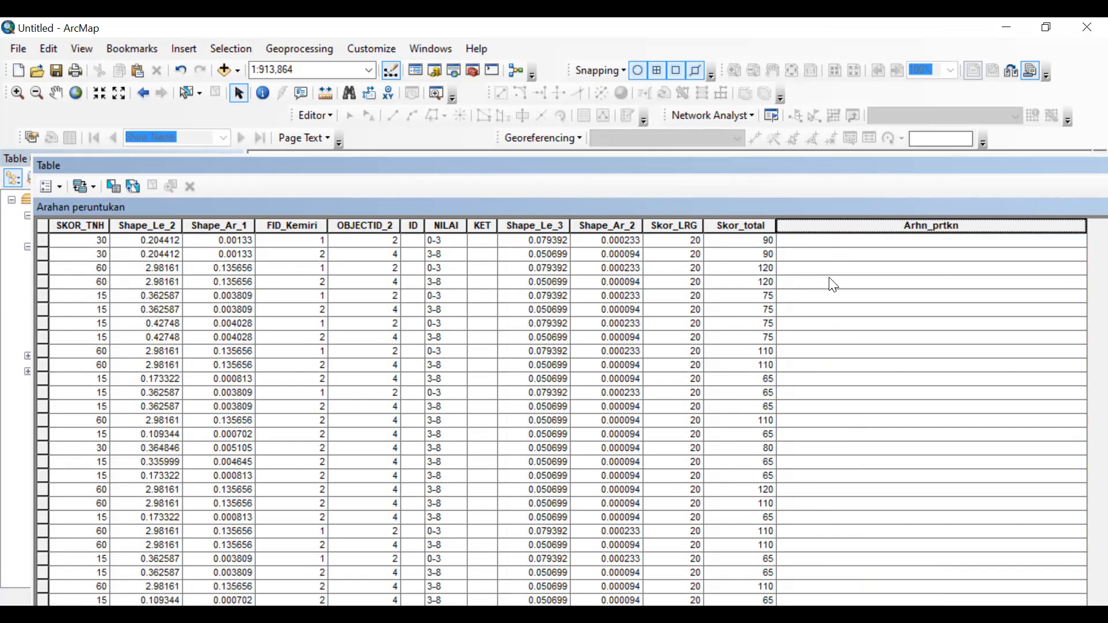
pyautogui.scroll(-2, 829, 284)
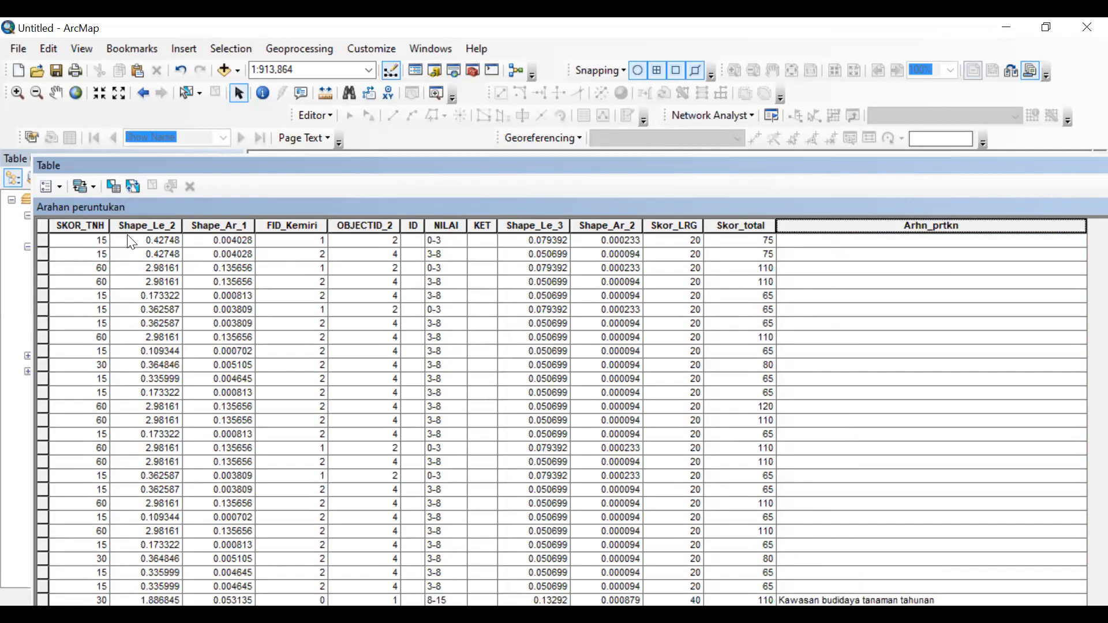
pyautogui.scroll(2, 131, 242)
pyautogui.click(44, 240)
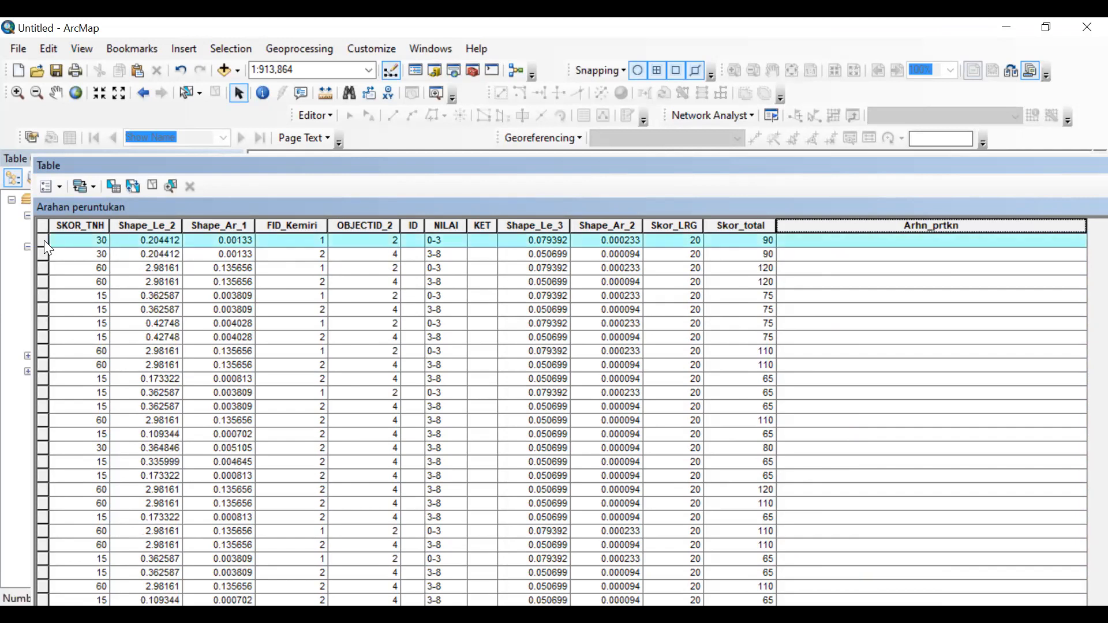
pyautogui.scroll(-3, 102, 570)
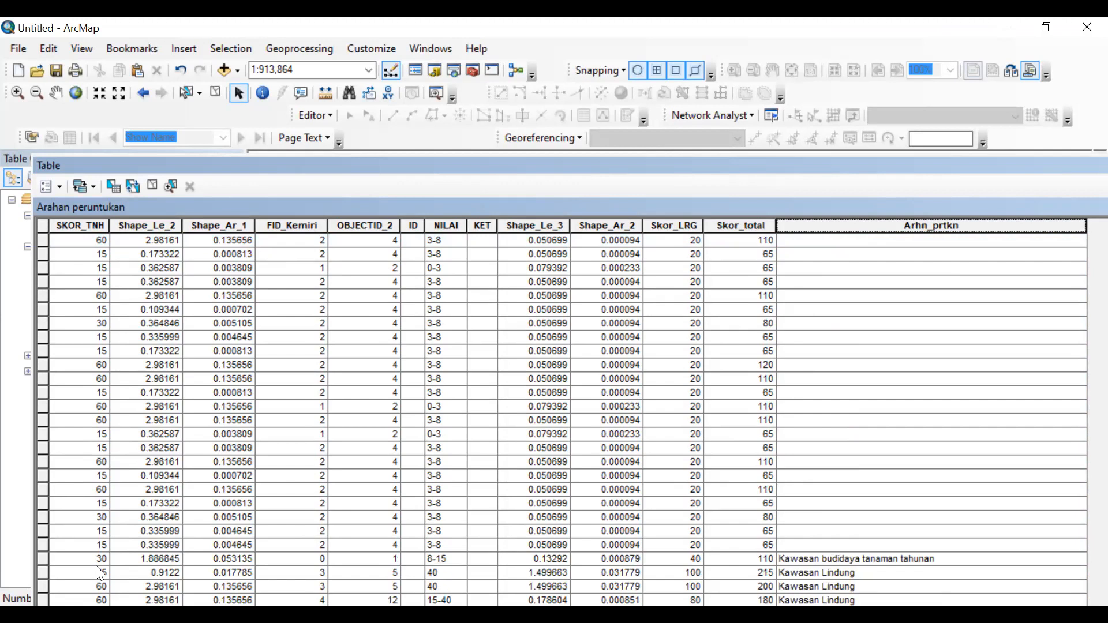
pyautogui.click(41, 543)
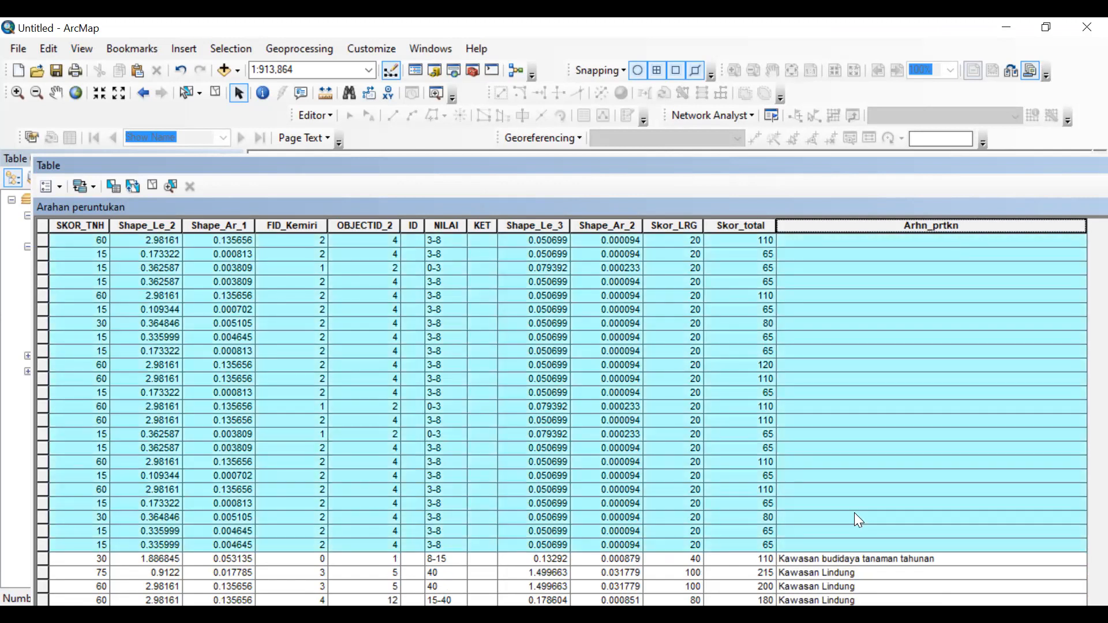
pyautogui.scroll(-7, 854, 512)
pyautogui.scroll(10, 854, 512)
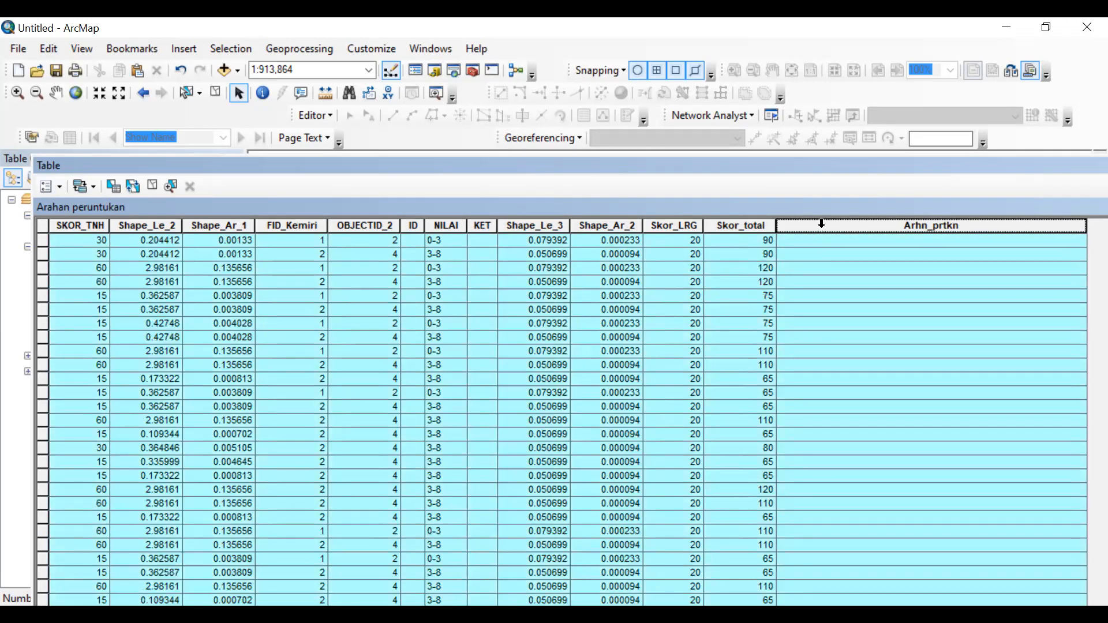
# Calculate the Arhn_prtkn field of the selected records as "Budidaya tanaman semusim dan permukiman".
pyautogui.rightClick(864, 335)
pyautogui.press('Return')
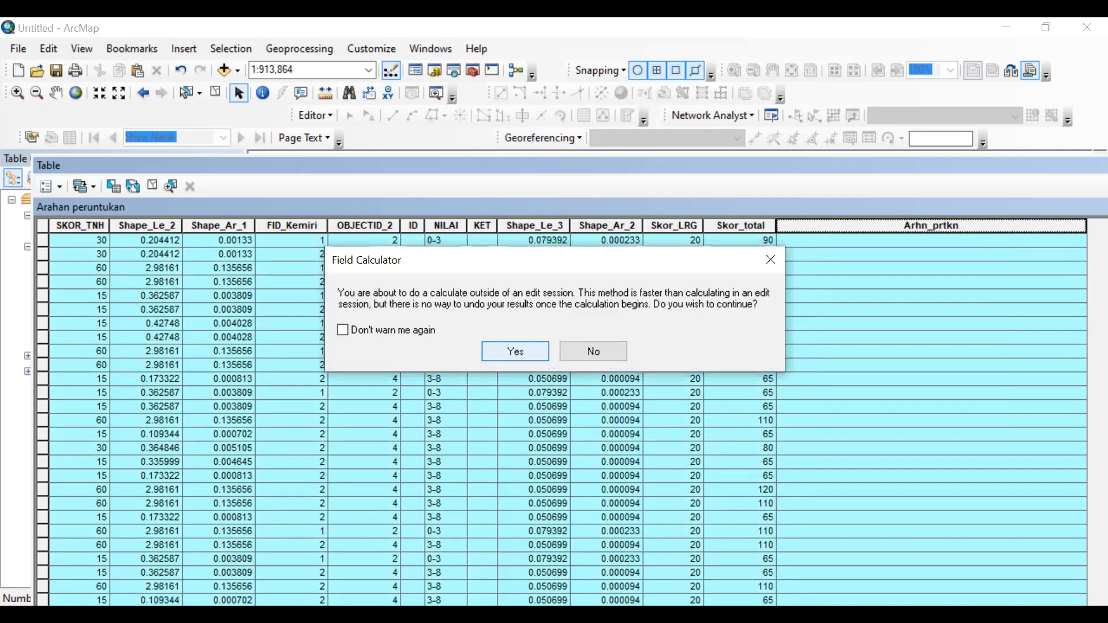
pyautogui.press('Return')
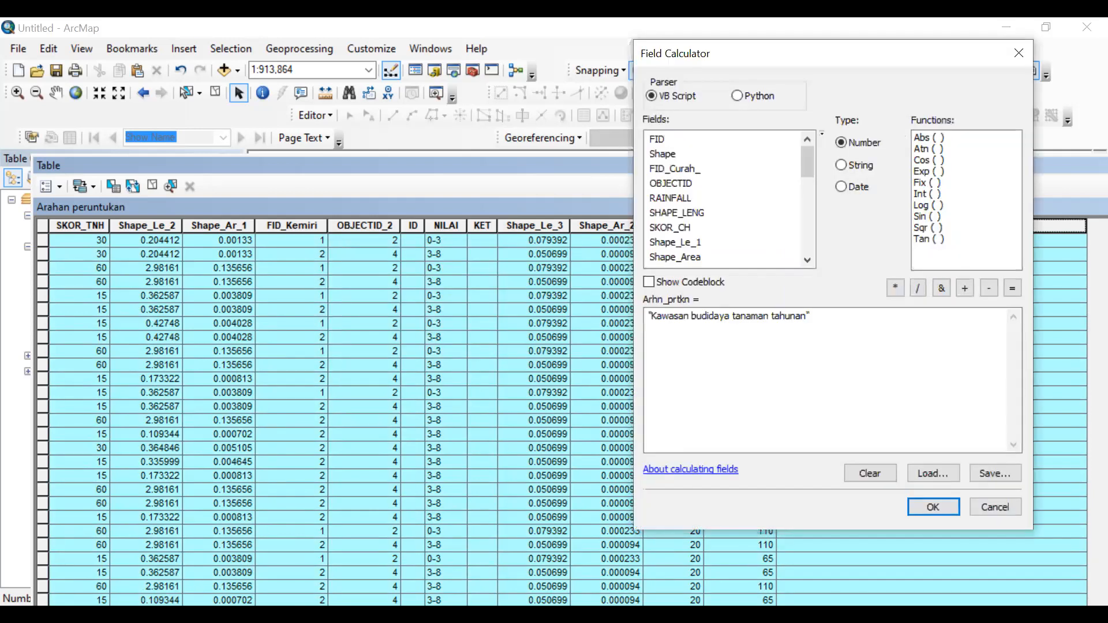
pyautogui.press('Return')
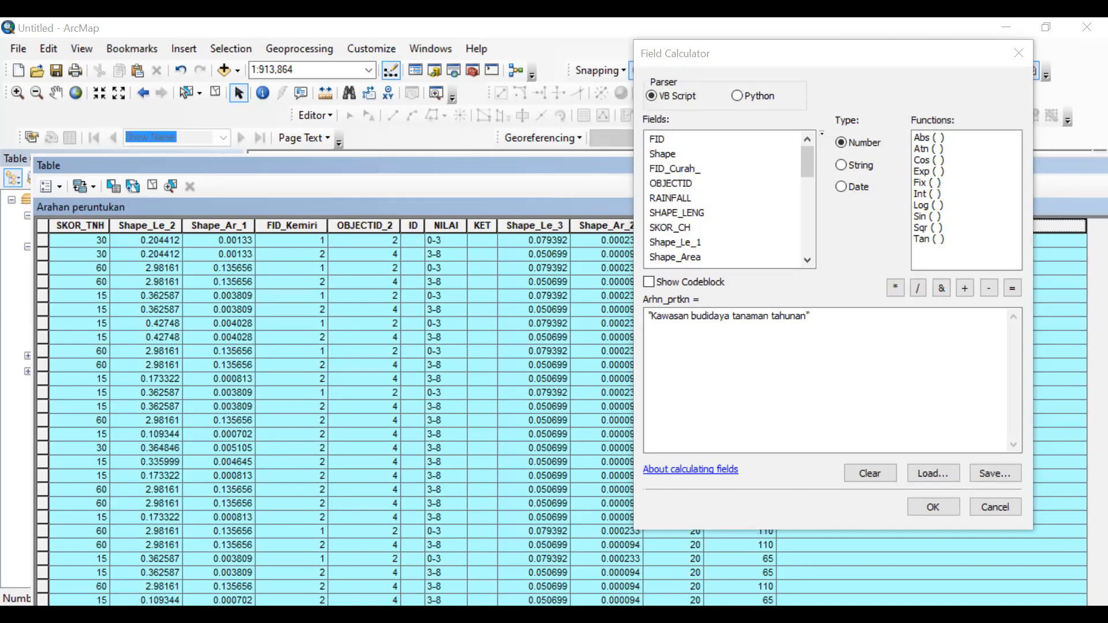
pyautogui.click(730, 317)
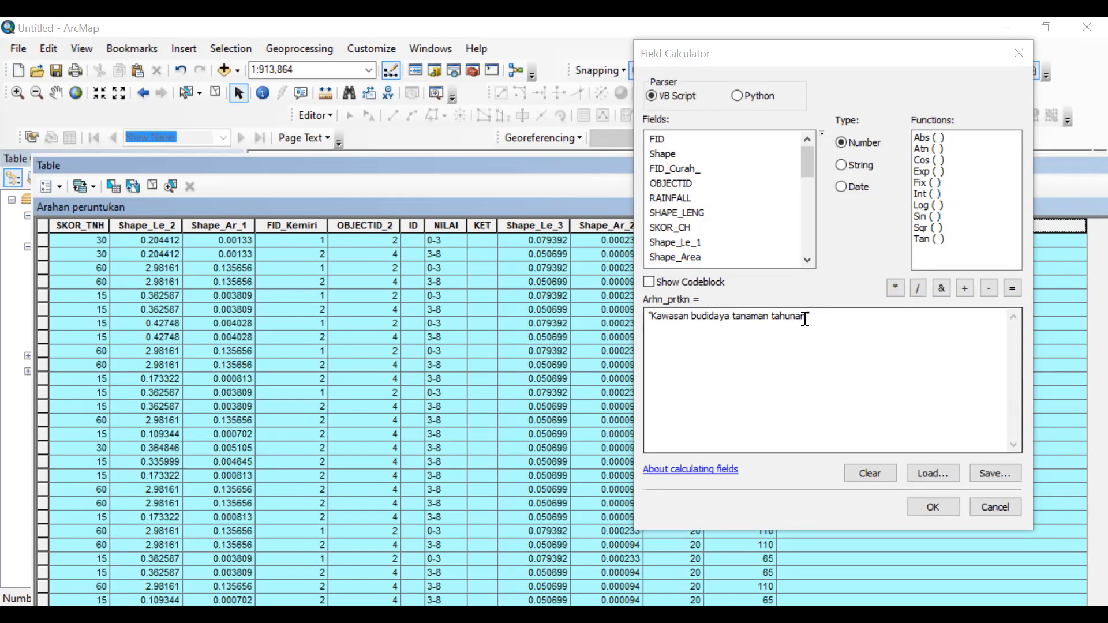
pyautogui.write('B')
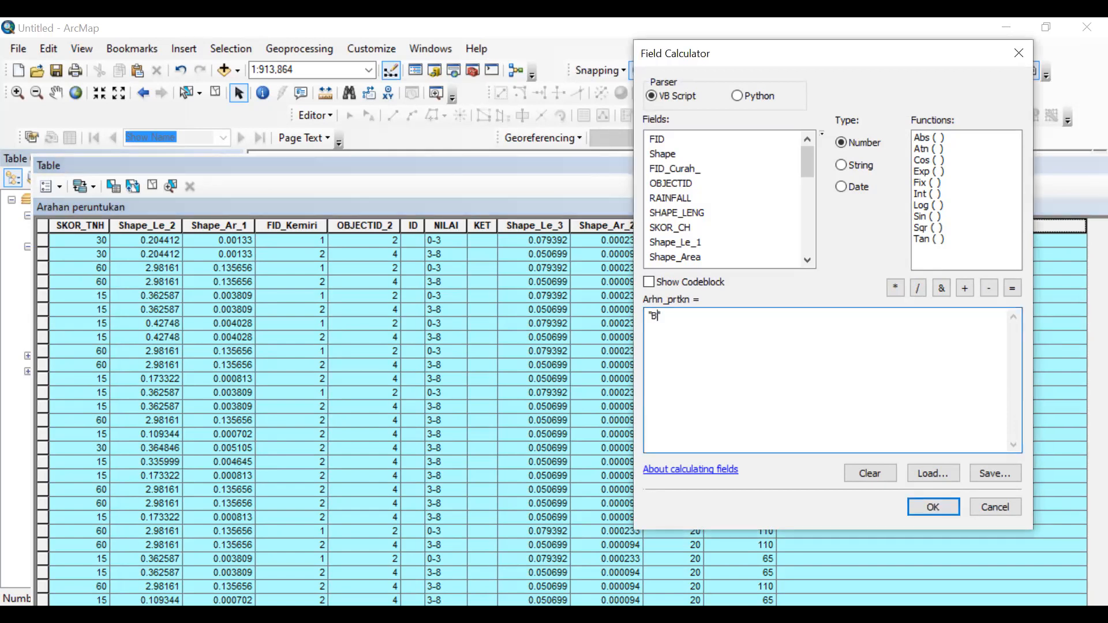
pyautogui.write('udidaya tanaman semusim dan permukiman')
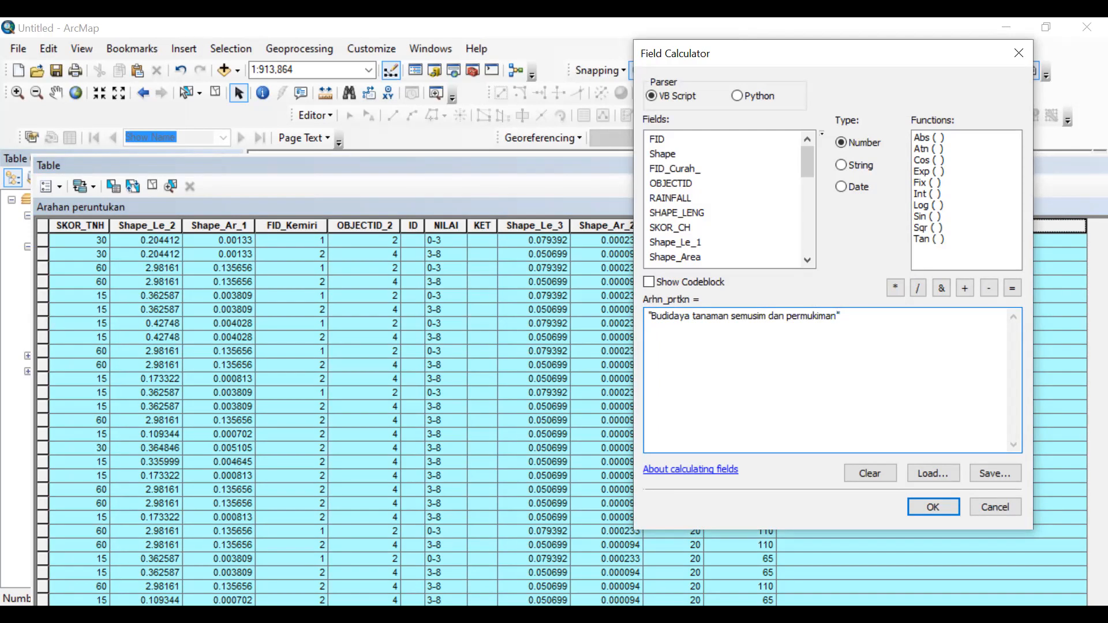
pyautogui.press('Return')
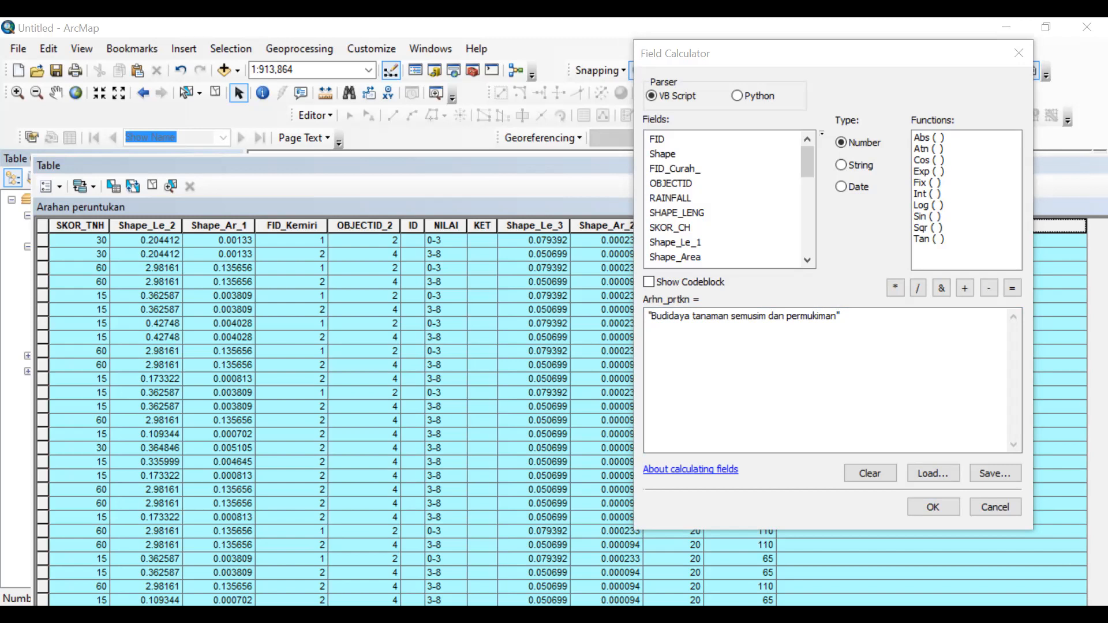
pyautogui.click(813, 442)
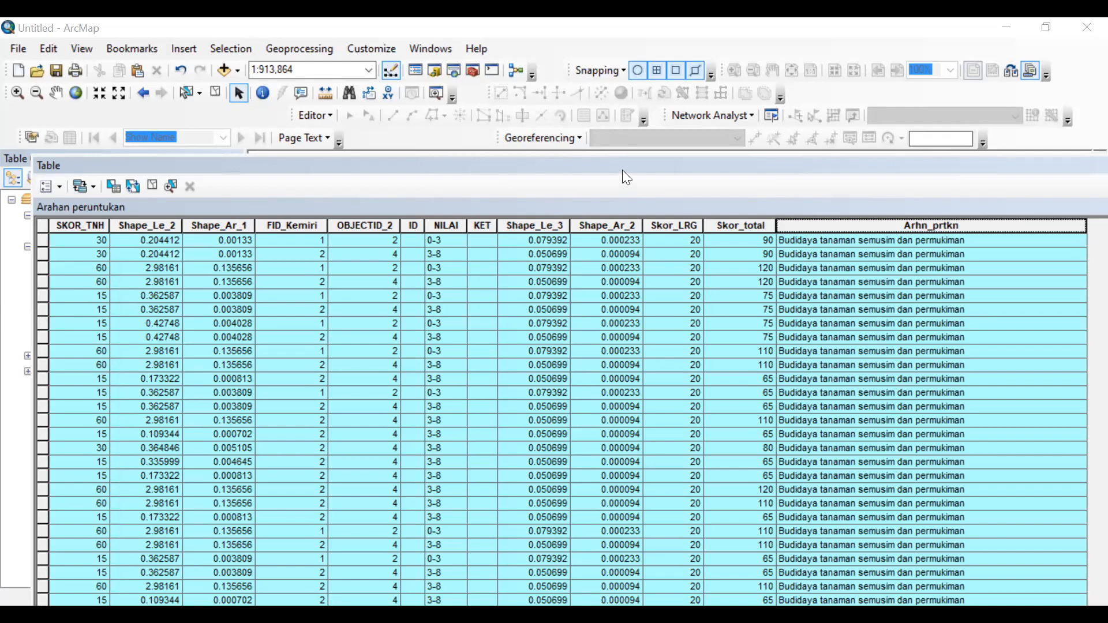
pyautogui.click(50, 186)
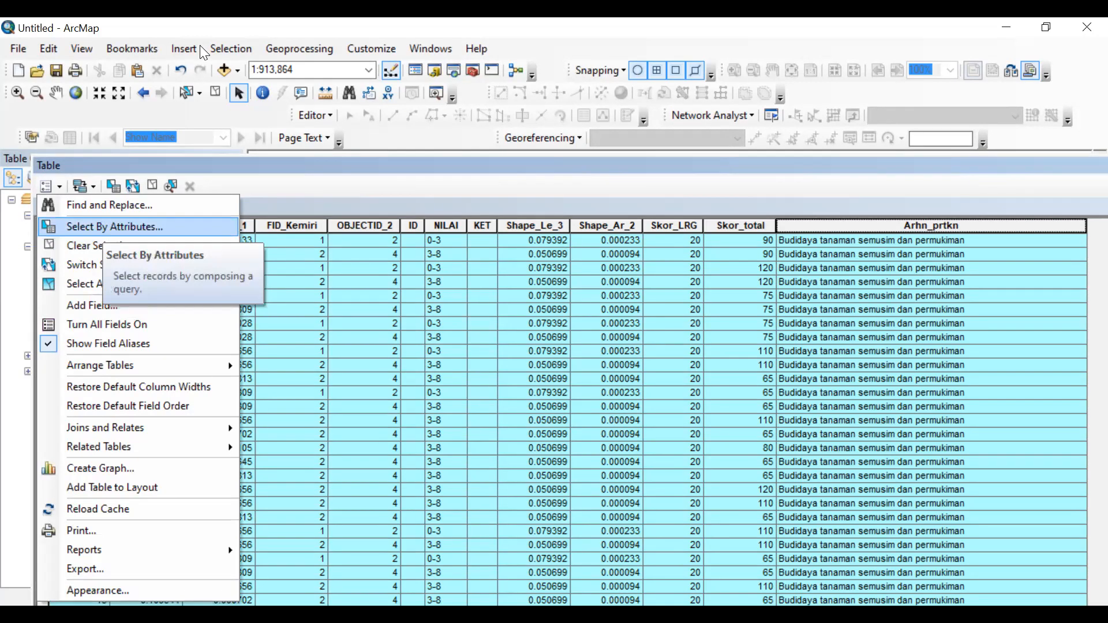
pyautogui.press('Return')
pyautogui.click(717, 456)
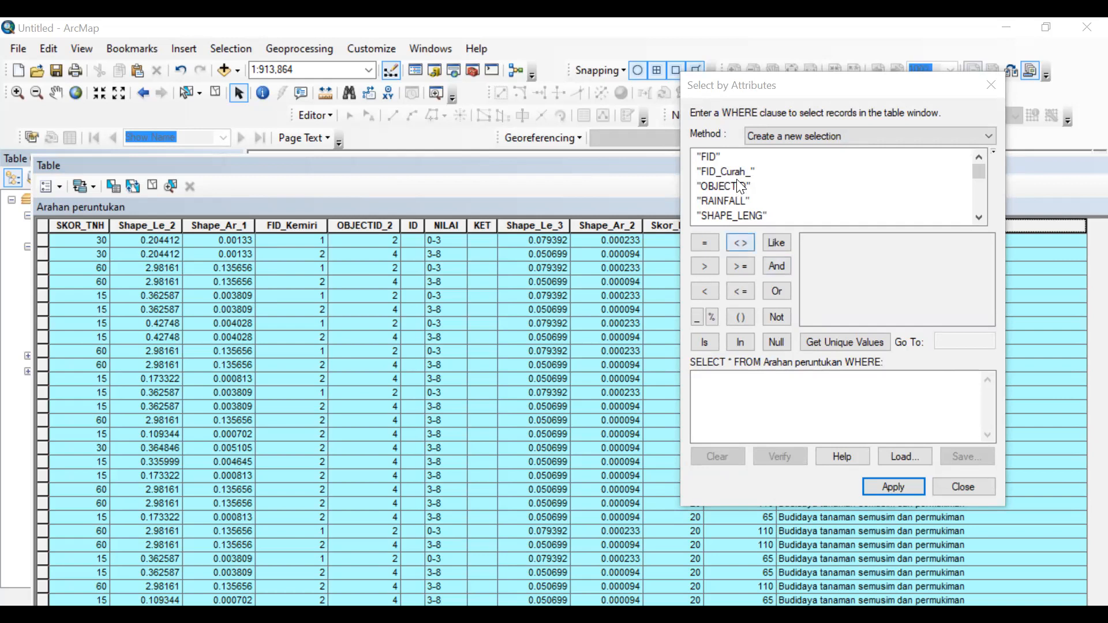
pyautogui.scroll(-5, 767, 203)
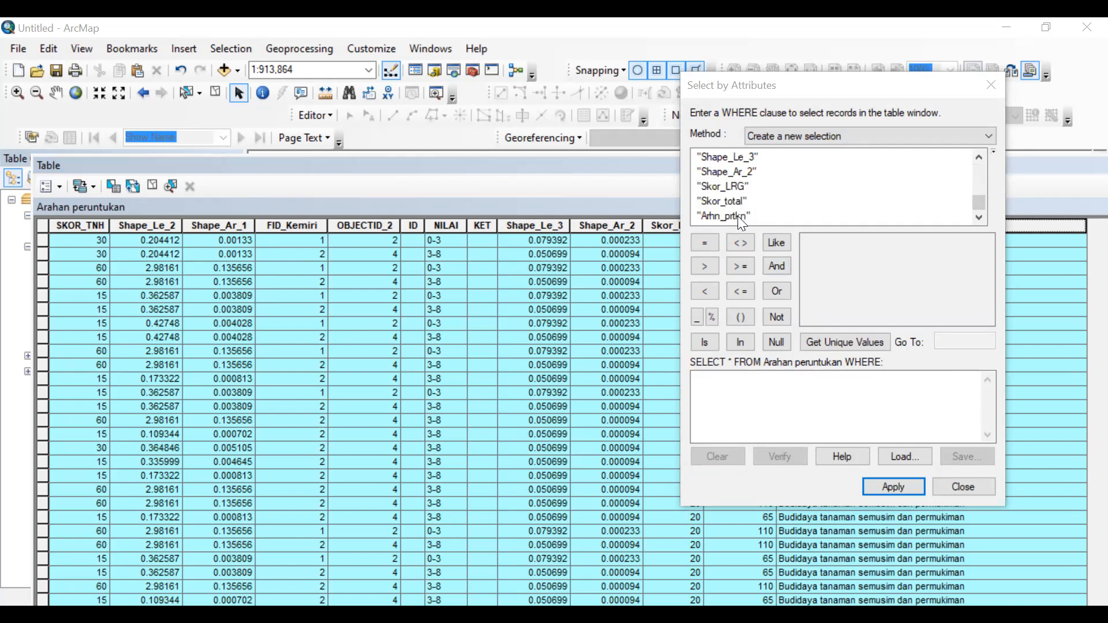
pyautogui.doubleClick(748, 220)
pyautogui.click(837, 344)
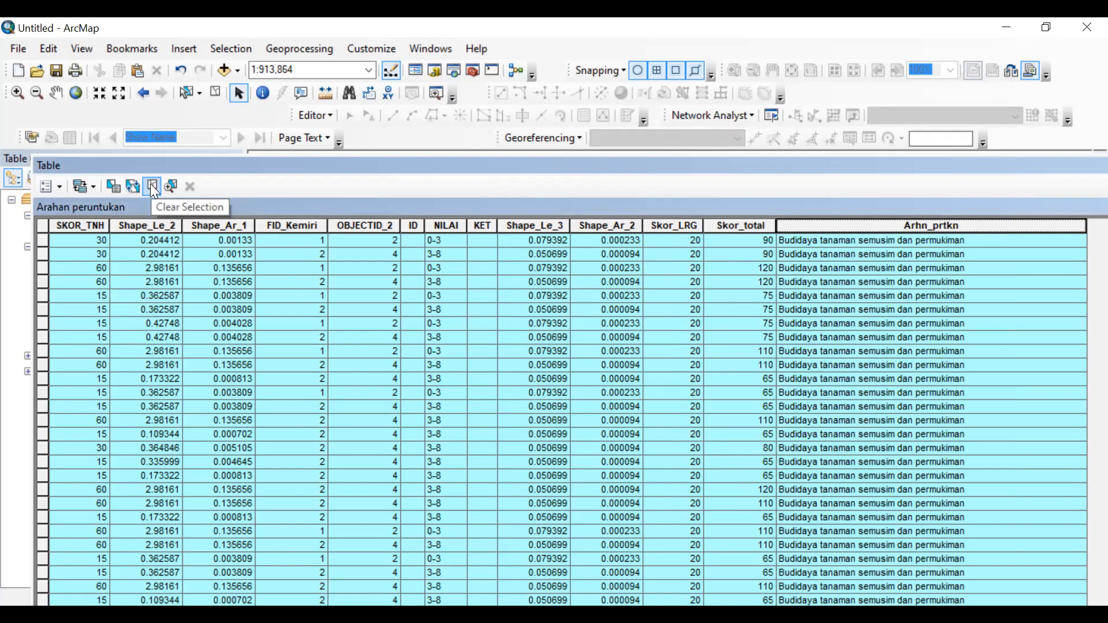
# Clear the record selection and start a Dissolve with the Arahan peruntukan layer as input features.
pyautogui.click(152, 185)
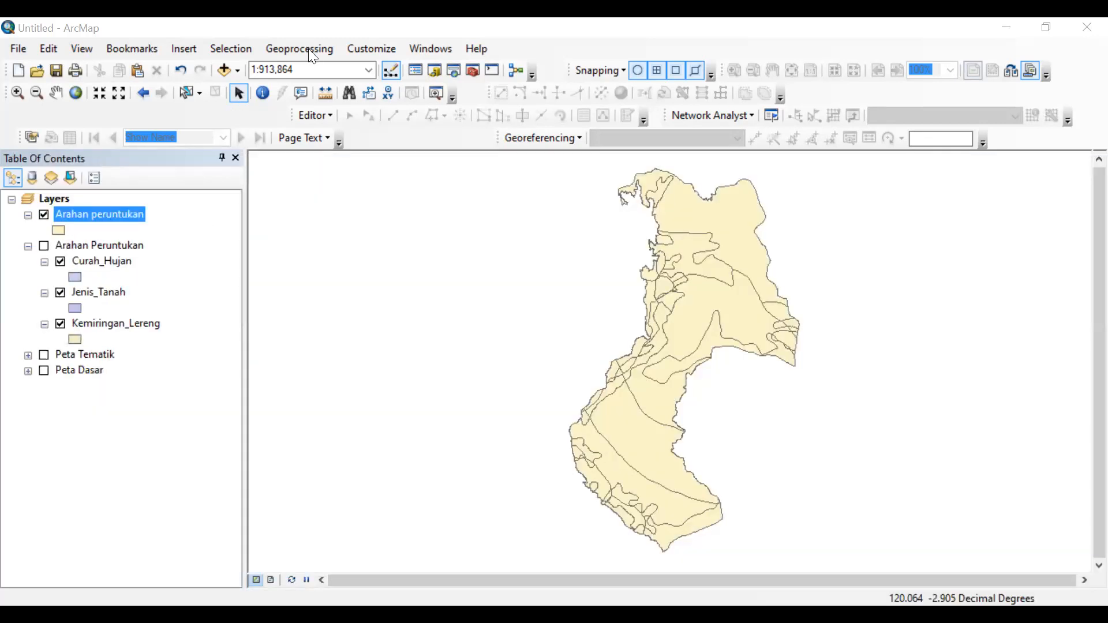
pyautogui.hotkey('alt', 'g')
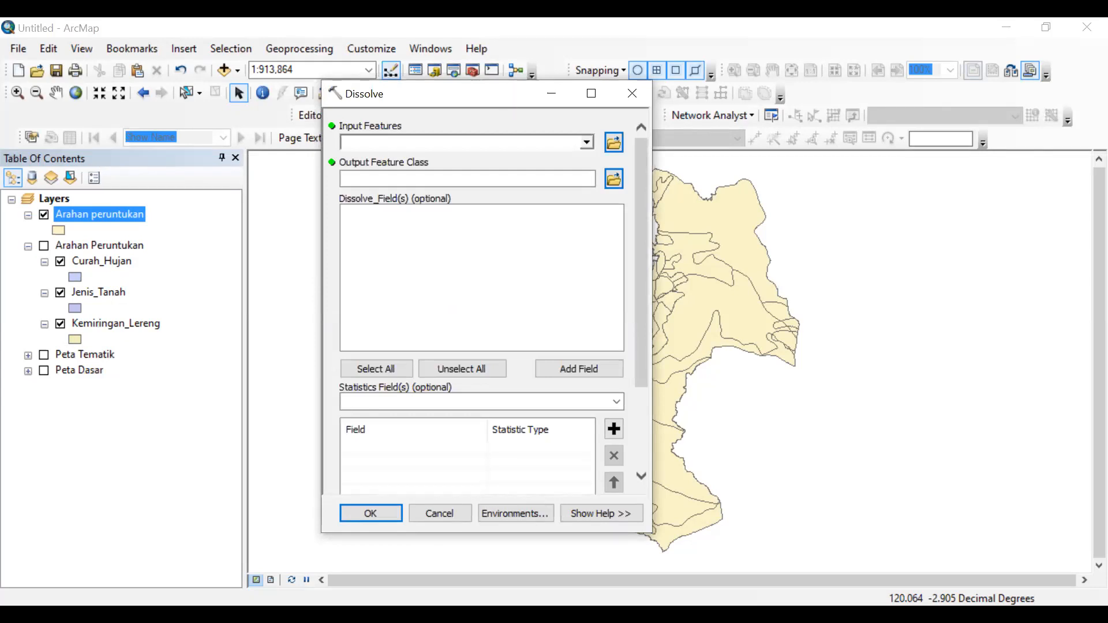
pyautogui.moveTo(433, 93); pyautogui.dragTo(788, 63)
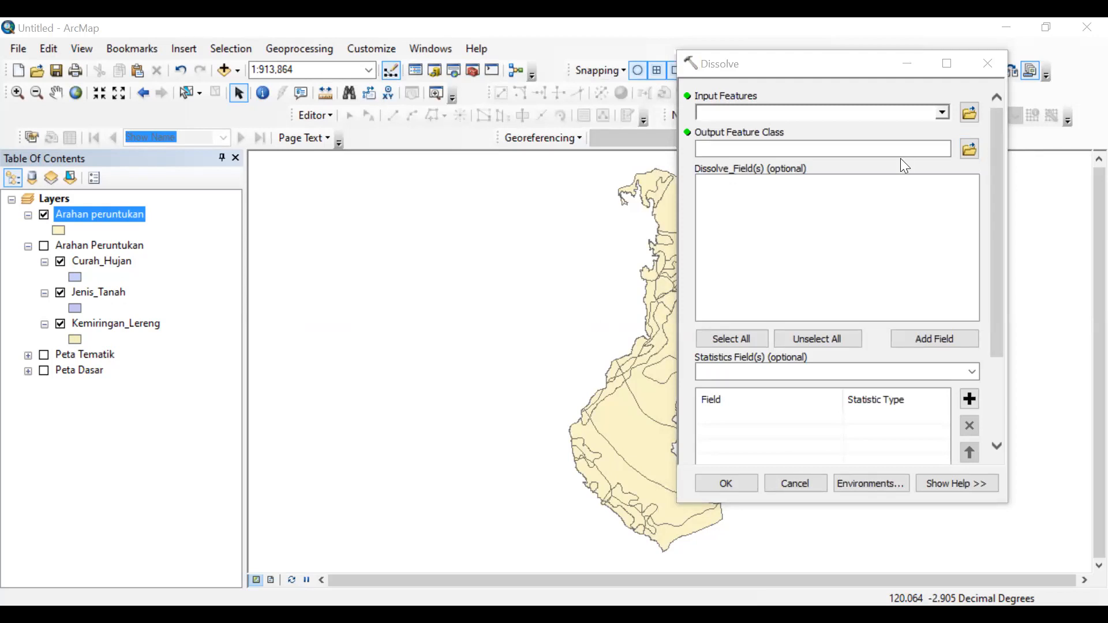
pyautogui.click(943, 114)
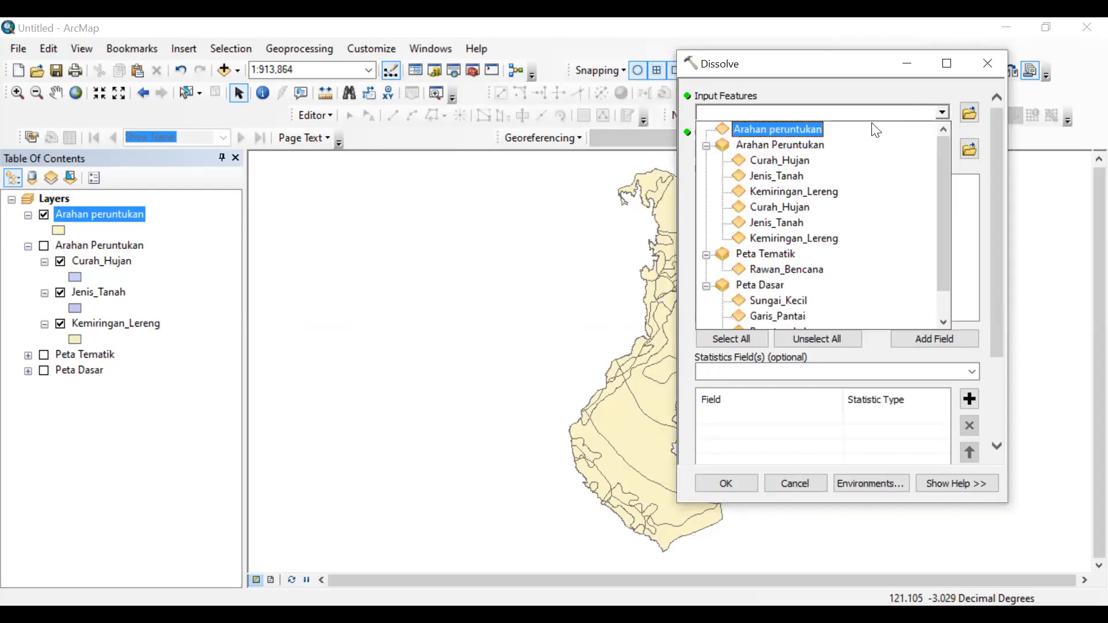
pyautogui.click(785, 127)
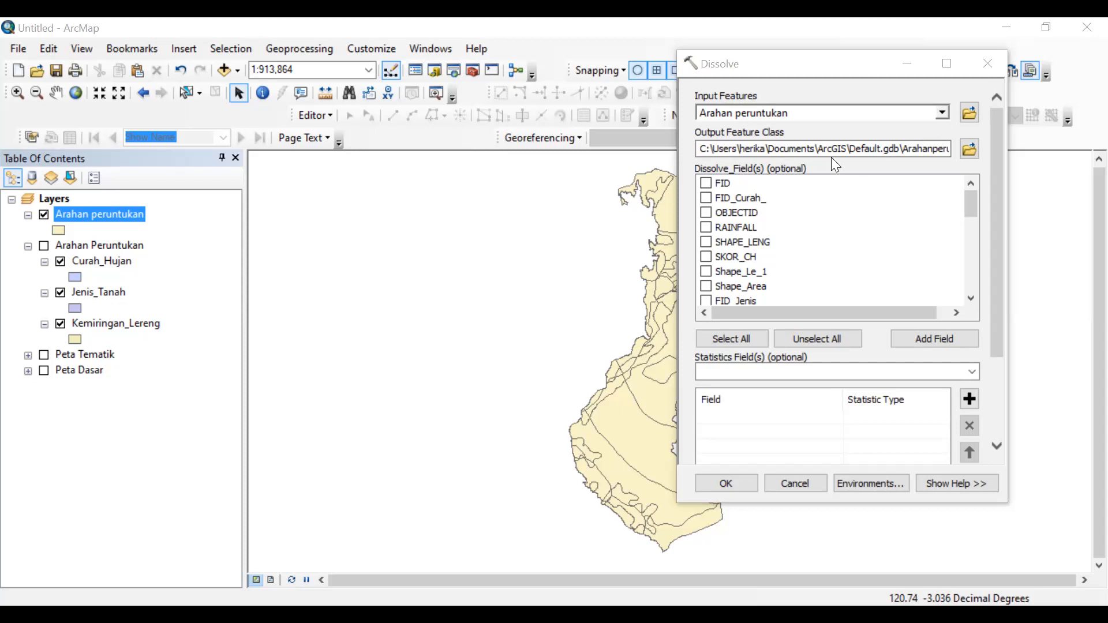
# Set the Dissolve output feature class to "Arahan peruntukan final.shp" in the Praktikum folder.
pyautogui.click(968, 151)
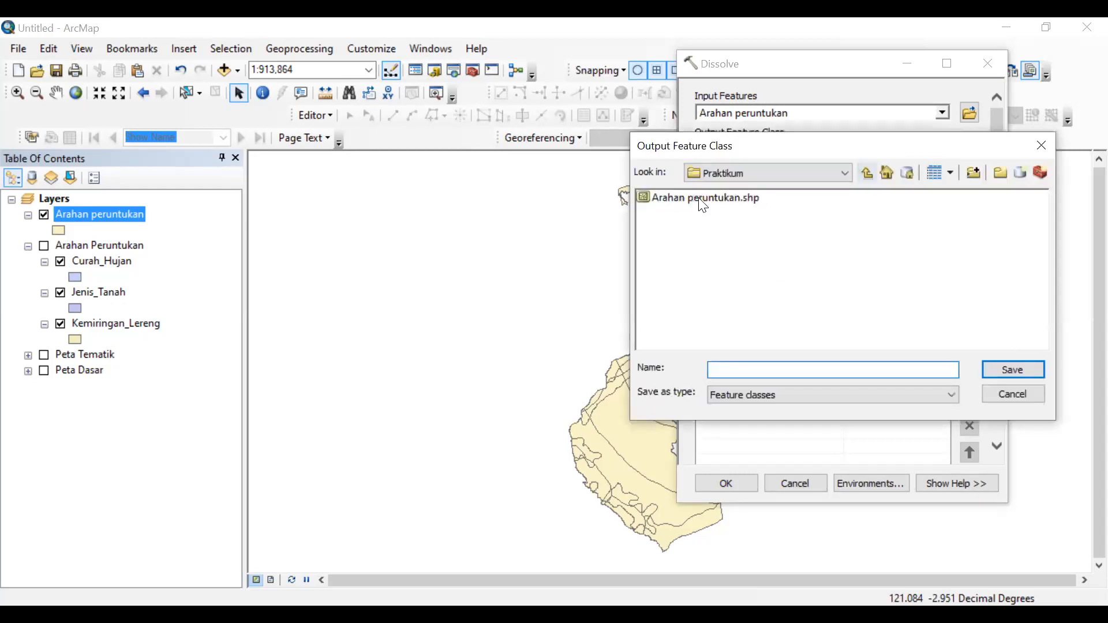
pyautogui.click(703, 202)
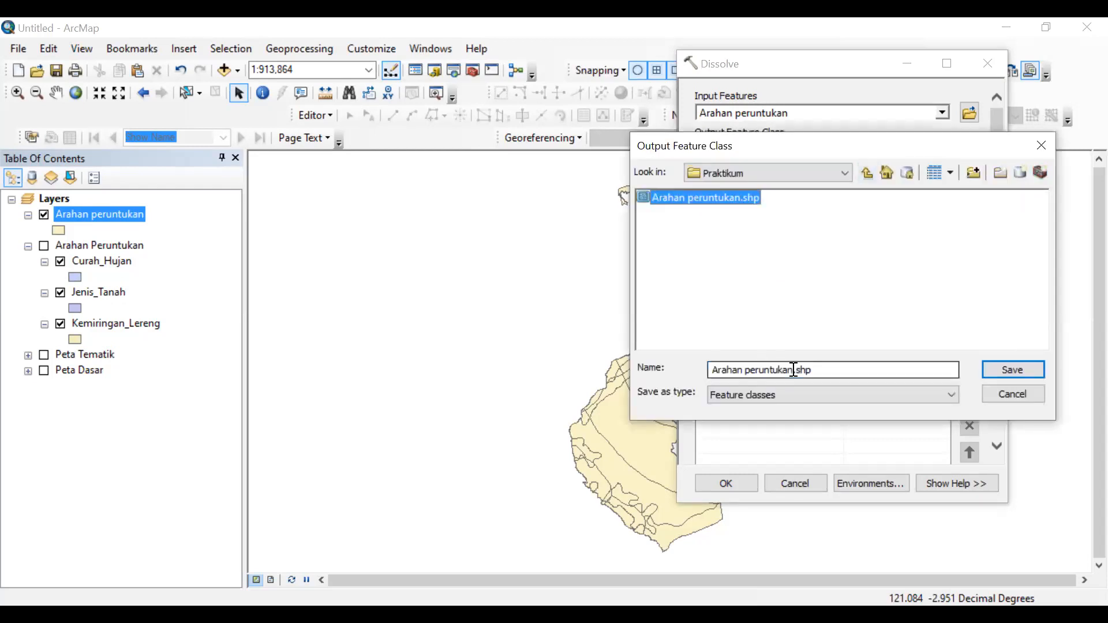
pyautogui.click(789, 375)
pyautogui.write('fi')
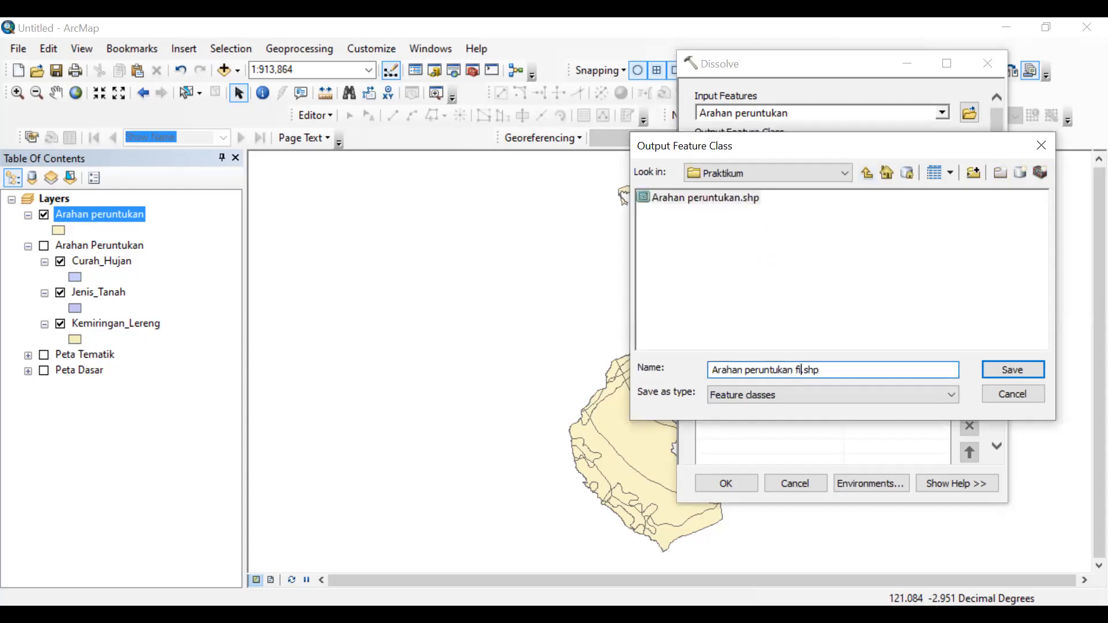
pyautogui.write('nal')
pyautogui.press('Return')
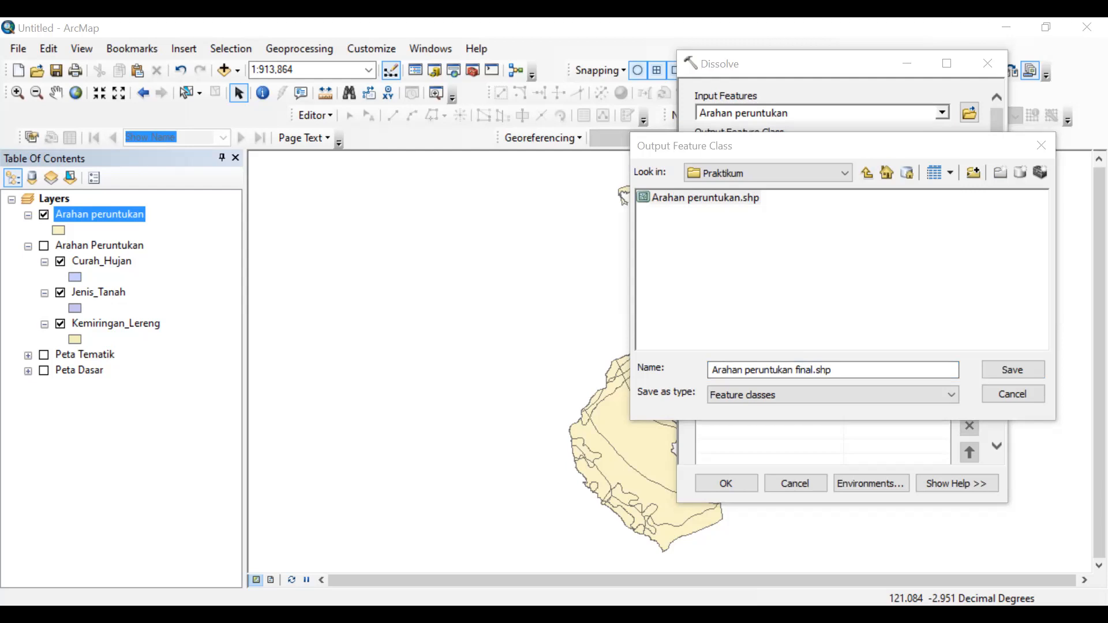
pyautogui.click(1025, 370)
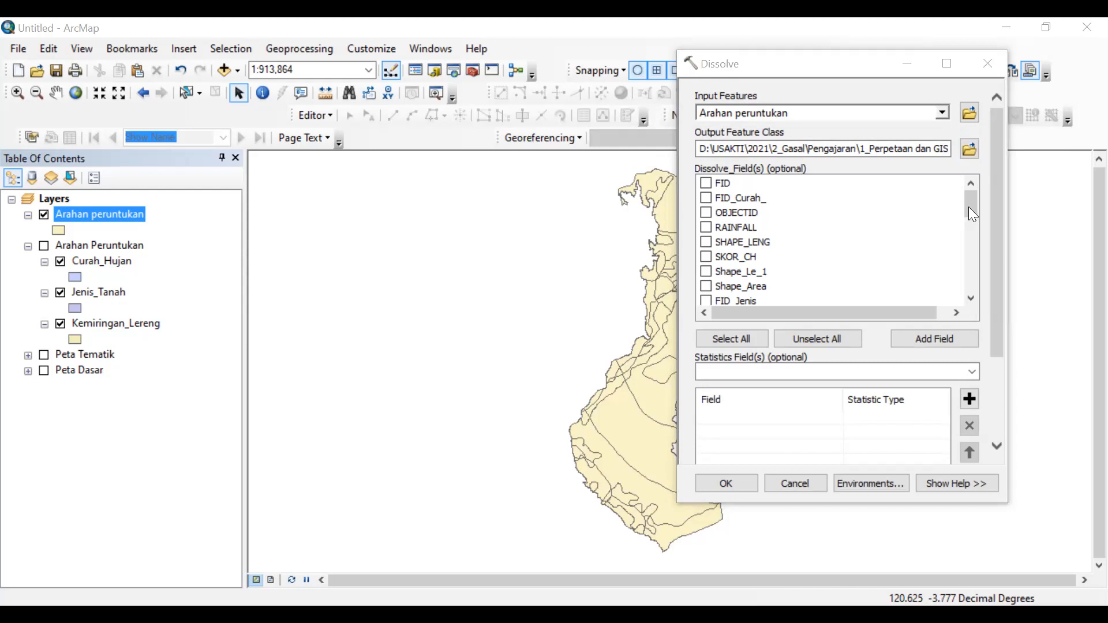
# Choose Arhn_prtkn as the only dissolve field.
pyautogui.scroll(-6, 776, 288)
pyautogui.click(740, 284)
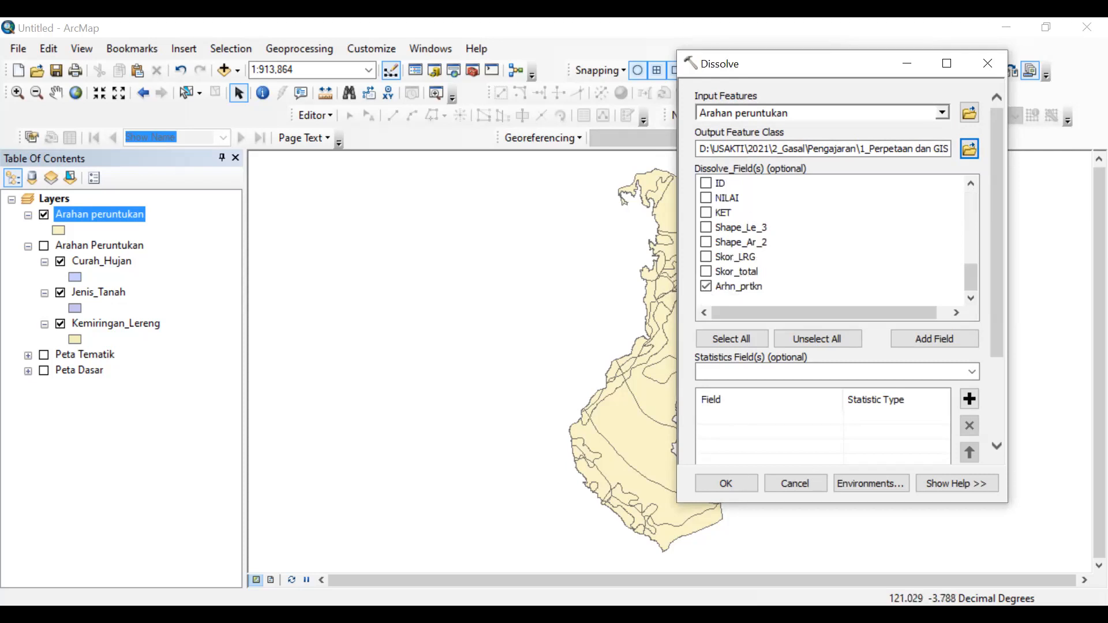
pyautogui.click(726, 483)
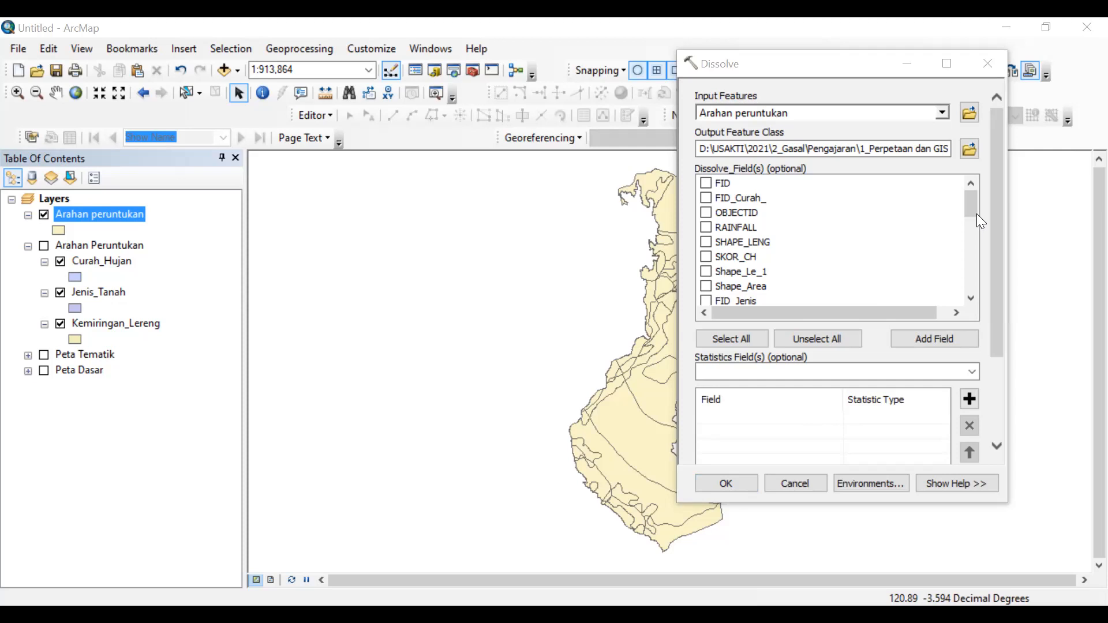
pyautogui.scroll(-10, 779, 300)
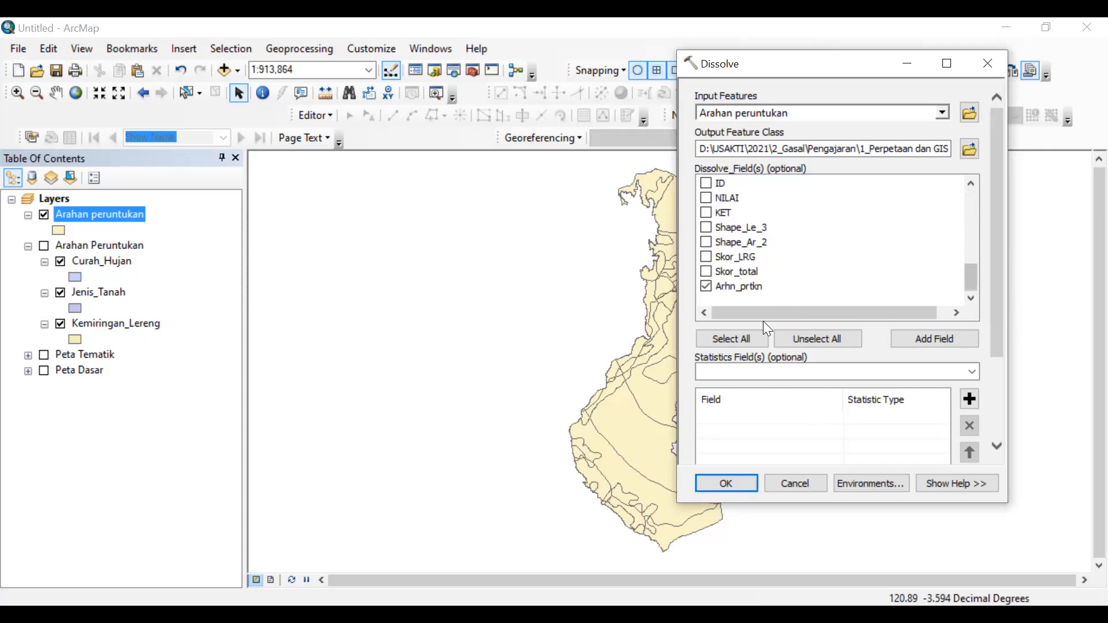
# Run the Dissolve and check the attribute table of the Arahan peruntukan final layer.
pyautogui.click(727, 485)
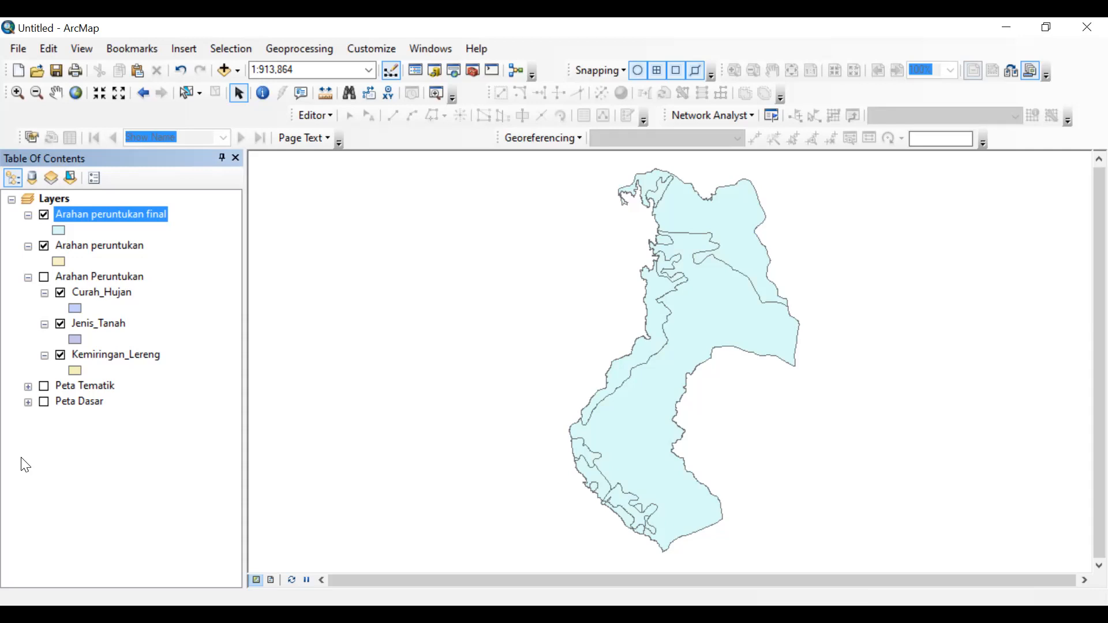
pyautogui.click(323, 616)
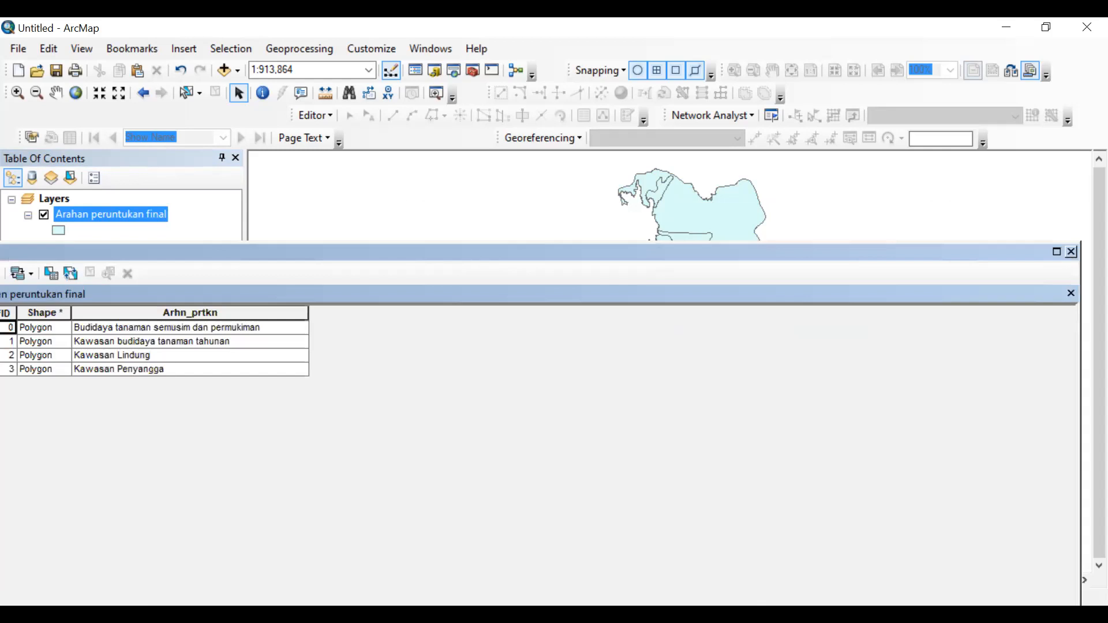
pyautogui.click(1071, 252)
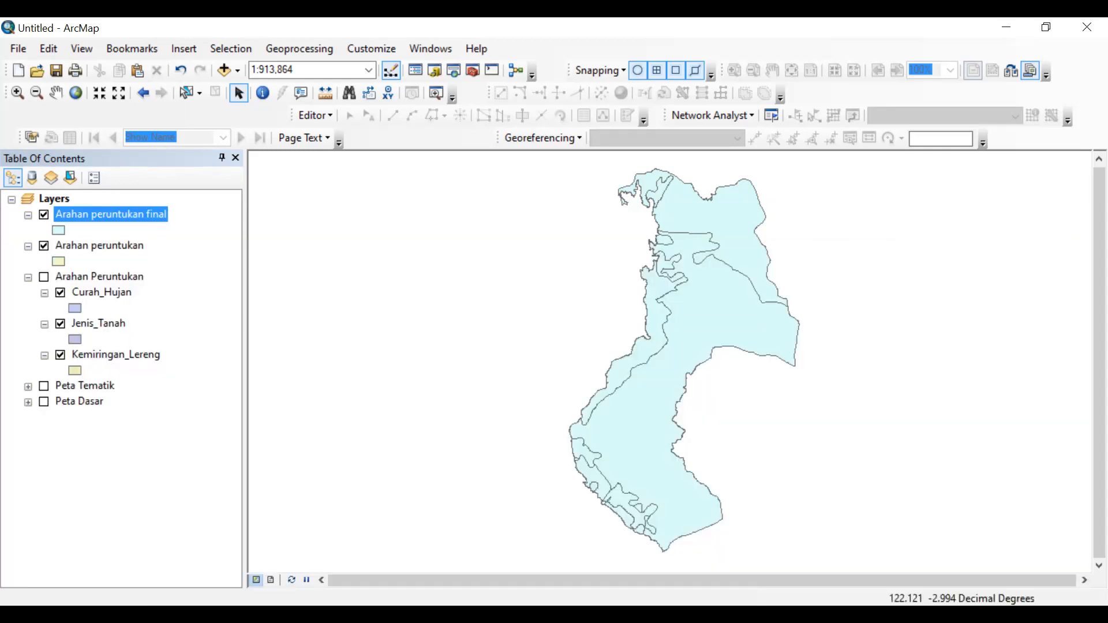
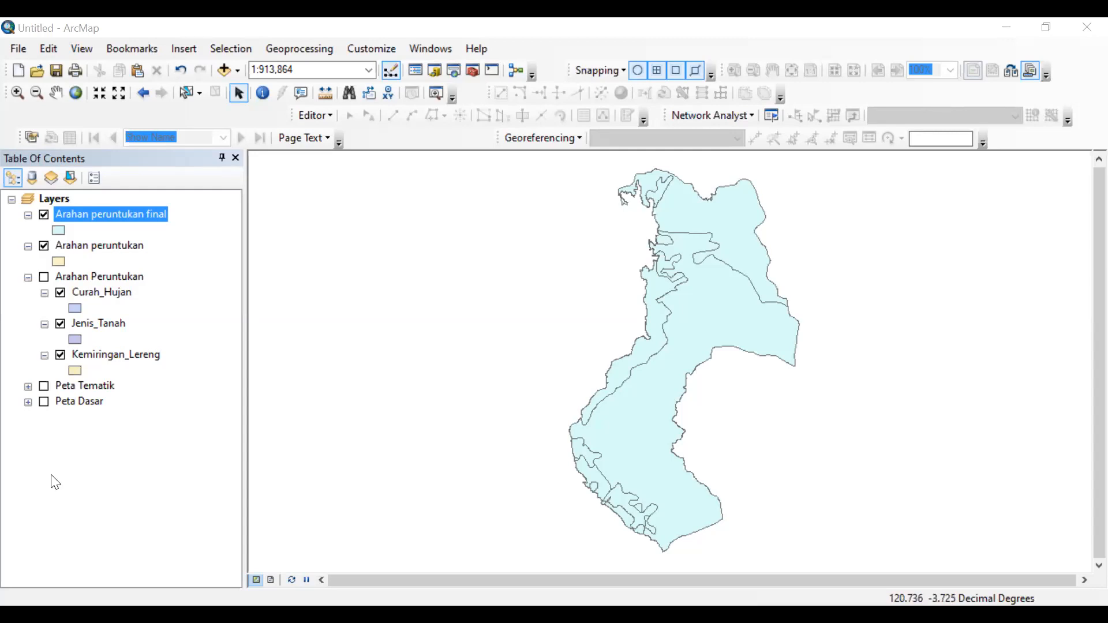
# Remove the undissolved Arahan peruntukan layer and move Arahan peruntukan final into the Arahan Peruntukan group.
pyautogui.click(45, 249)
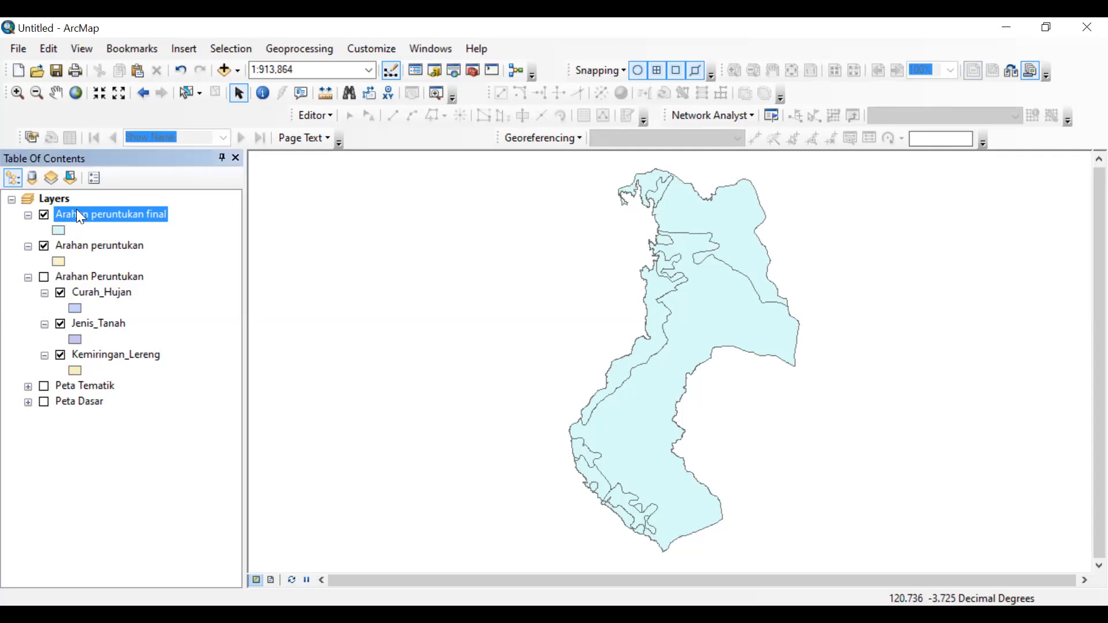
pyautogui.click(44, 246)
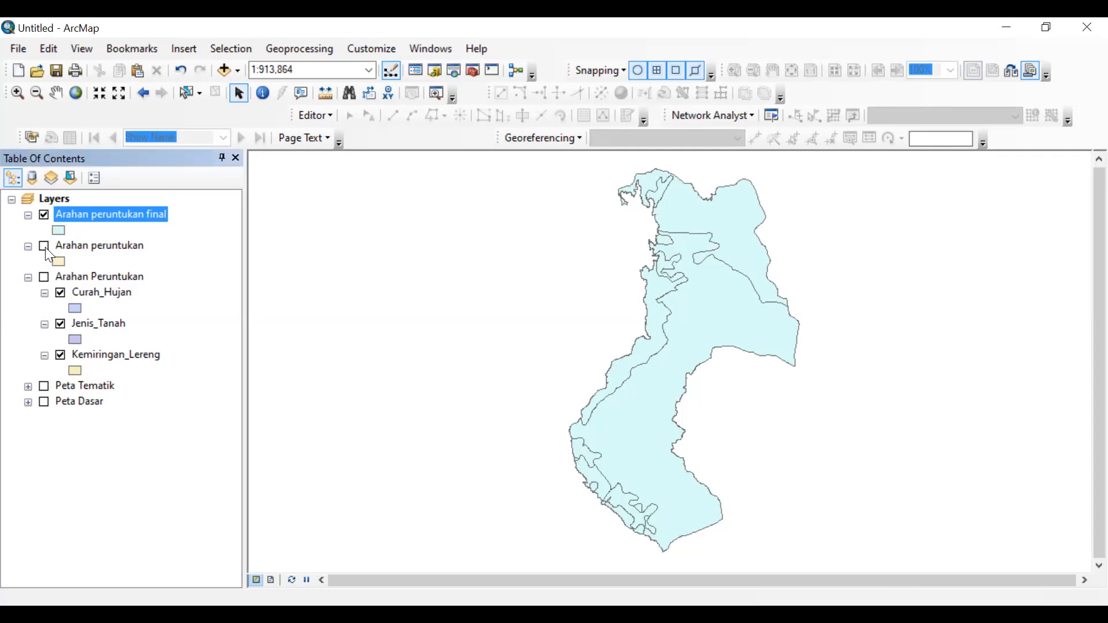
pyautogui.click(64, 249)
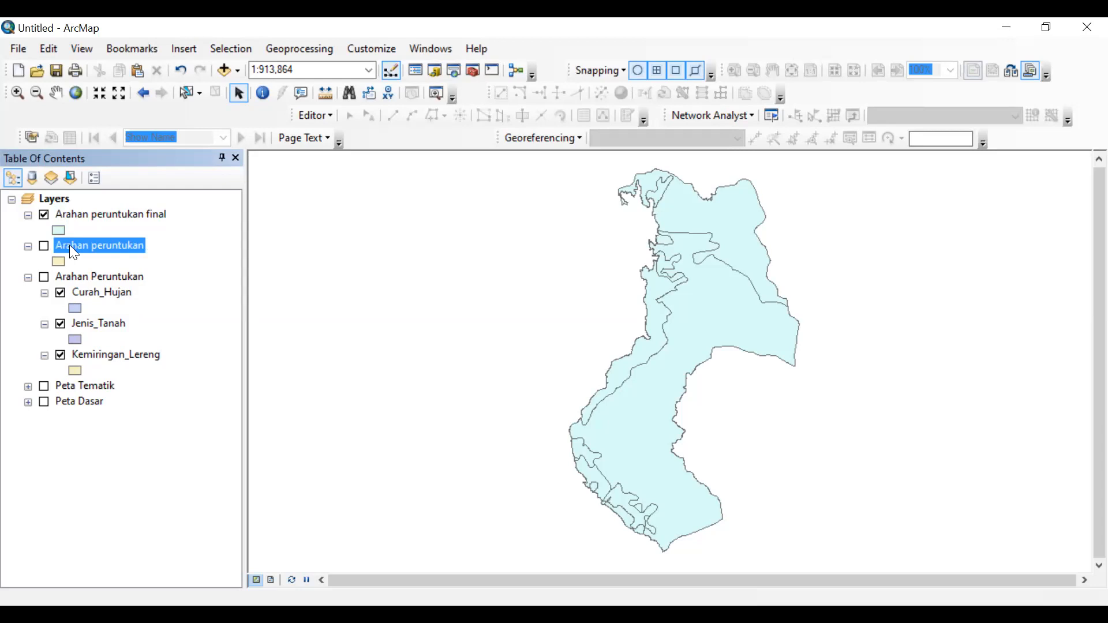
pyautogui.rightClick(71, 245)
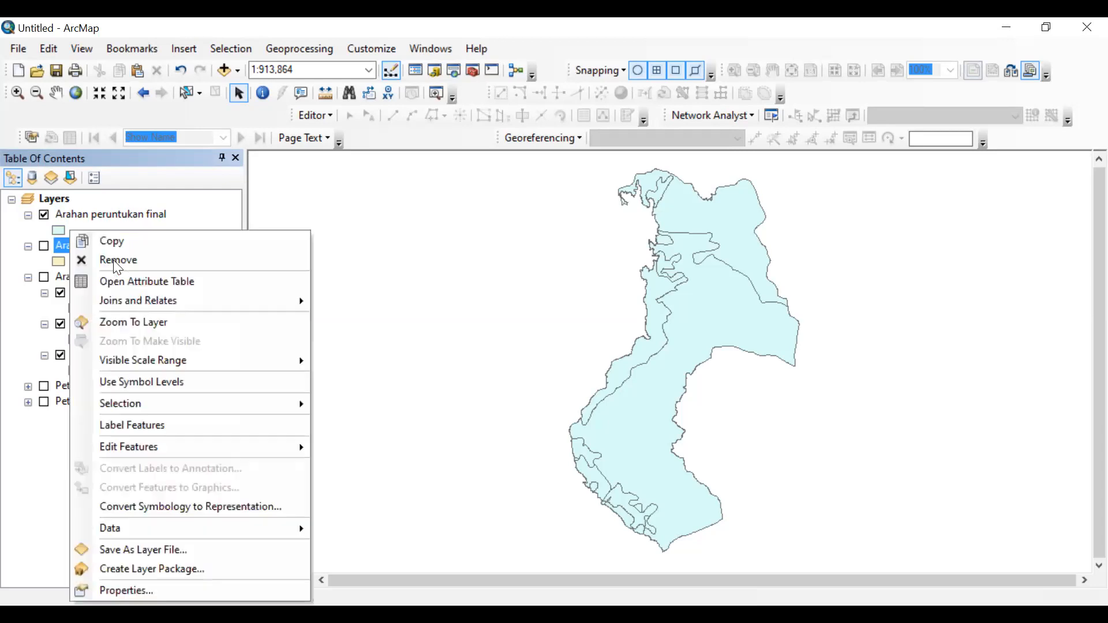
pyautogui.click(118, 260)
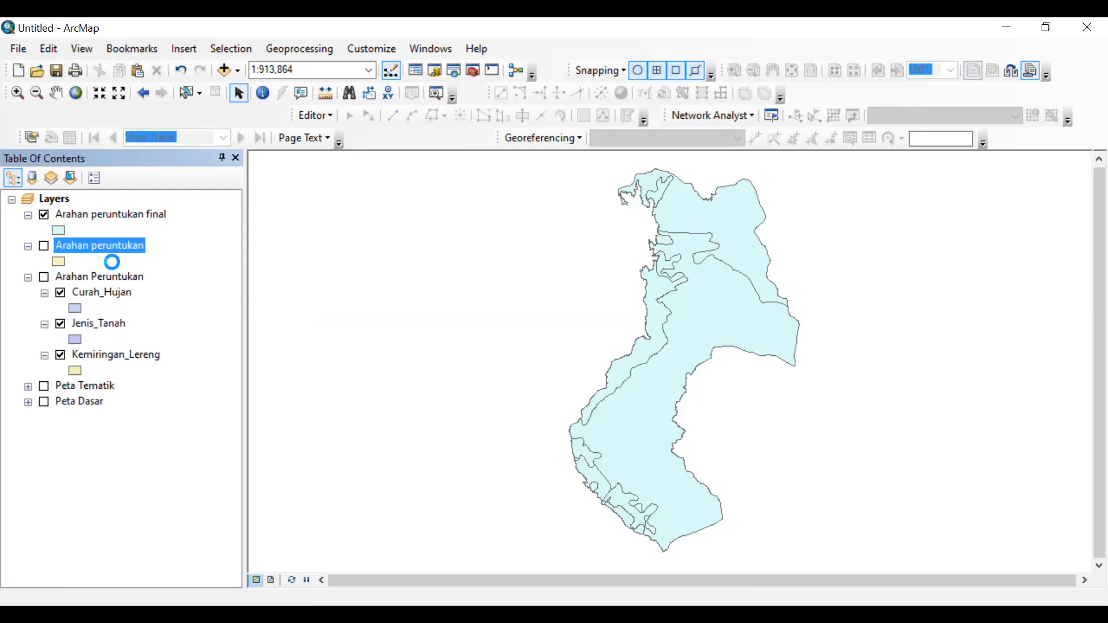
pyautogui.click(64, 218)
pyautogui.moveTo(65, 215); pyautogui.dragTo(72, 260)
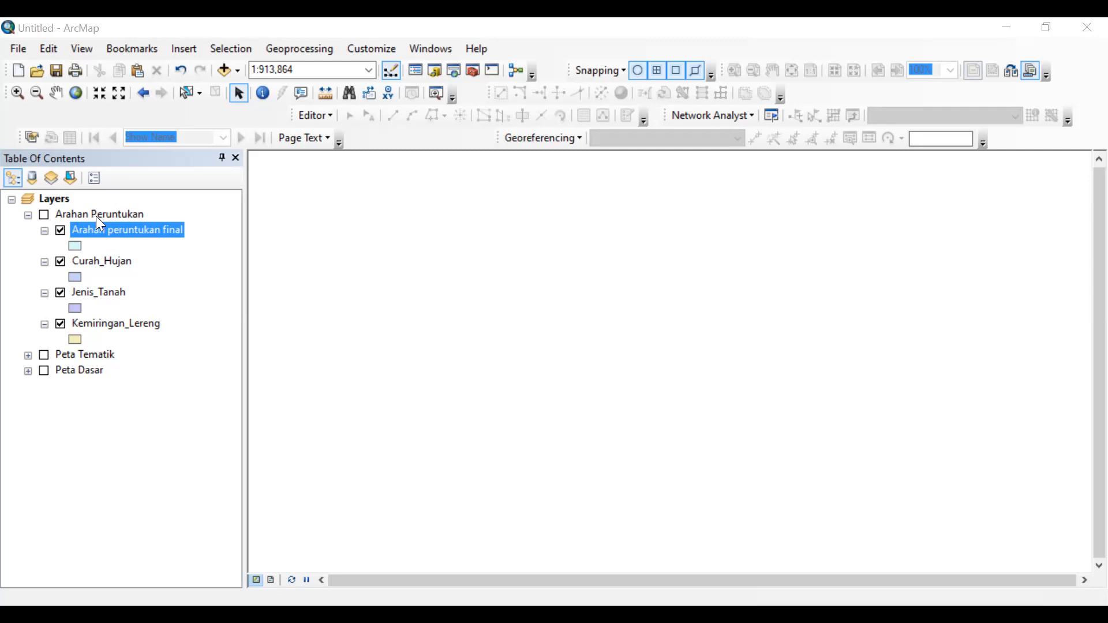
# Add a new group layer to the Layers data frame and name it "Arahan Lindung".
pyautogui.click(62, 204)
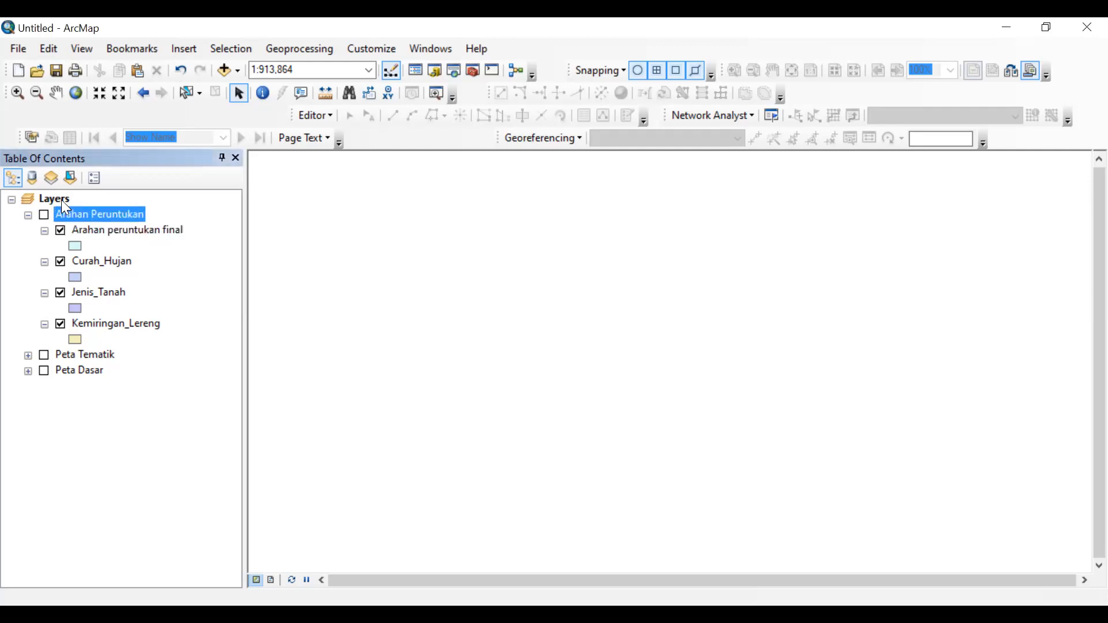
pyautogui.rightClick(49, 198)
pyautogui.click(112, 215)
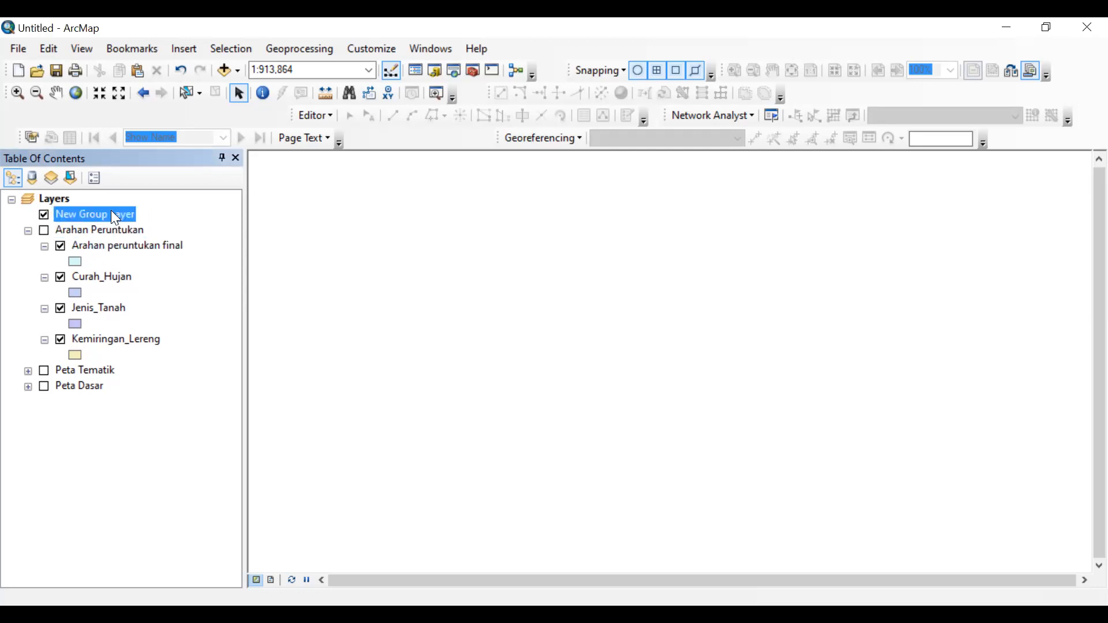
pyautogui.click(113, 214)
pyautogui.write('Arahan Lin')
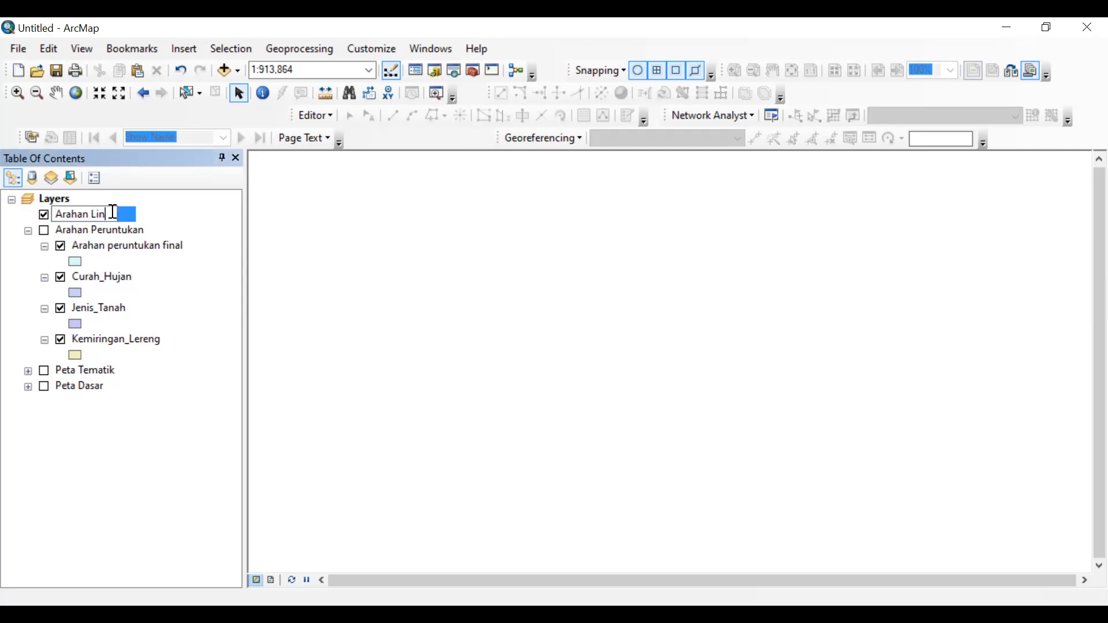
pyautogui.write('dung')
pyautogui.press('Return')
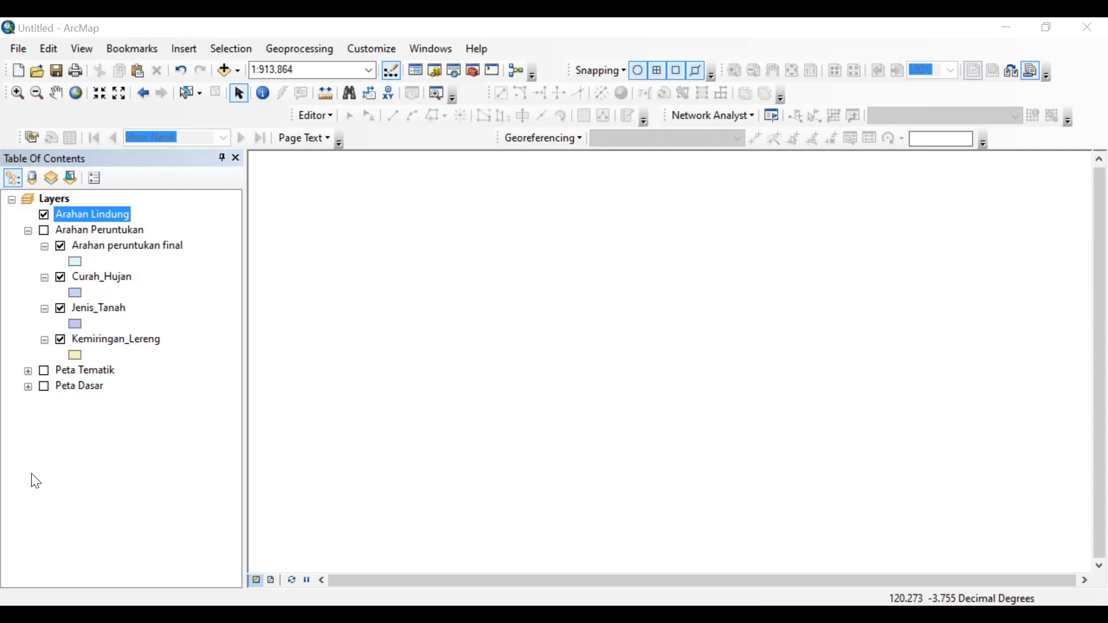
# Rename the Arahan Lindung group layer as "Lindung Setempat".
pyautogui.rightClick(95, 214)
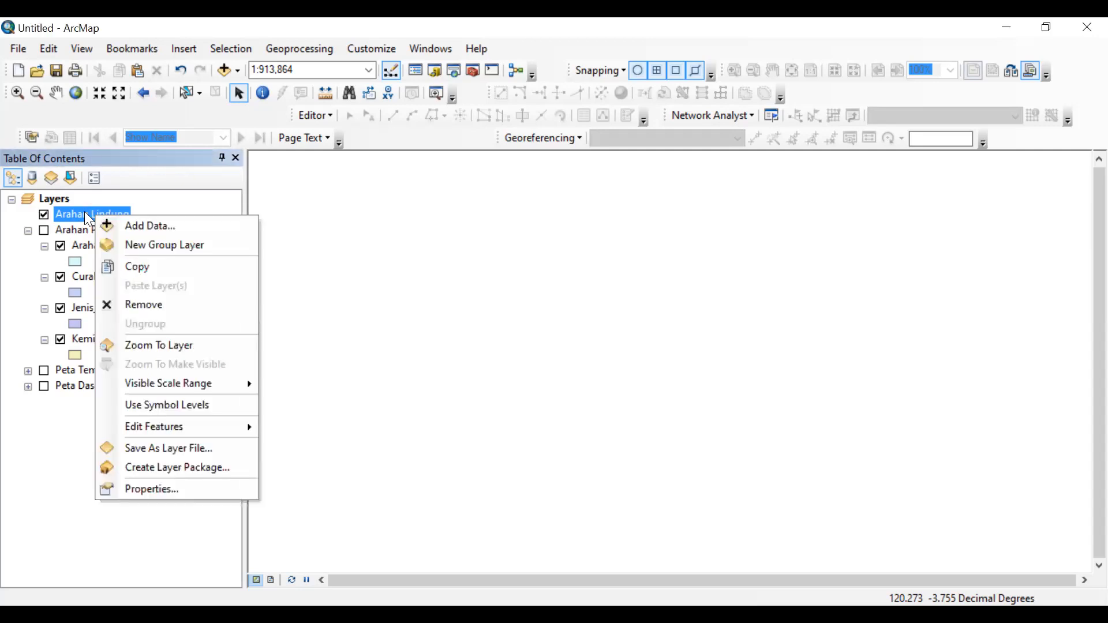
pyautogui.click(86, 212)
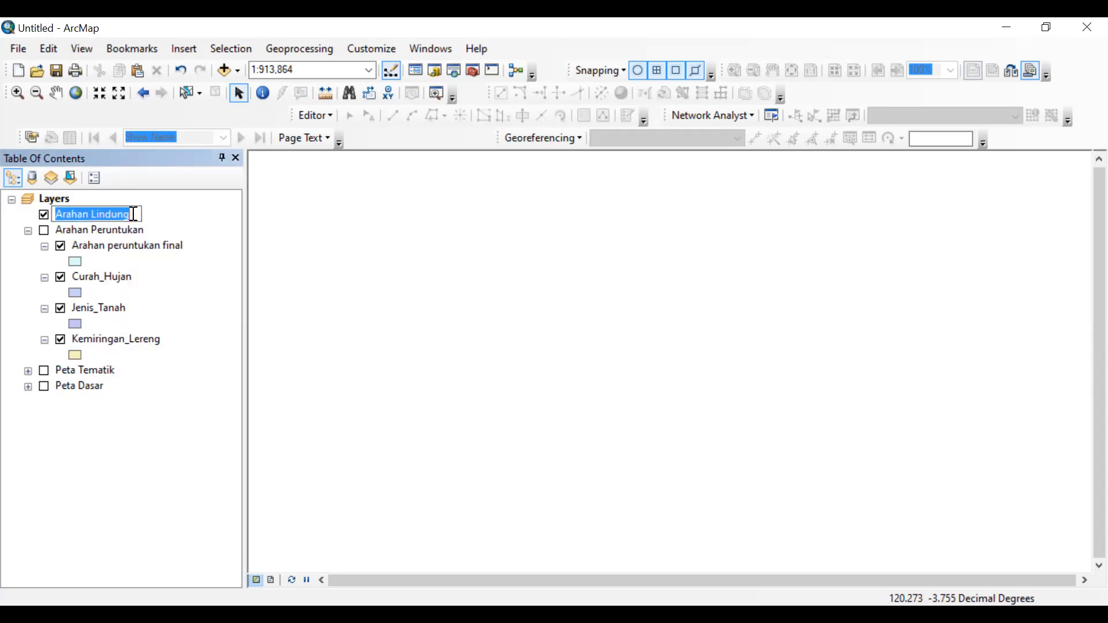
pyautogui.write('Li')
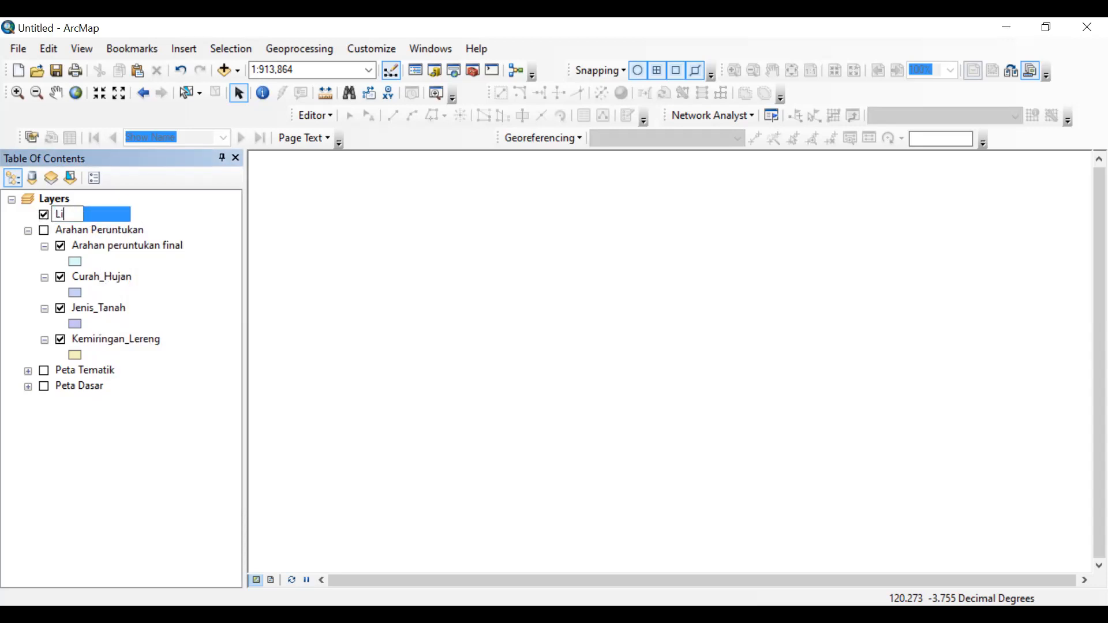
pyautogui.write('ndung Sete')
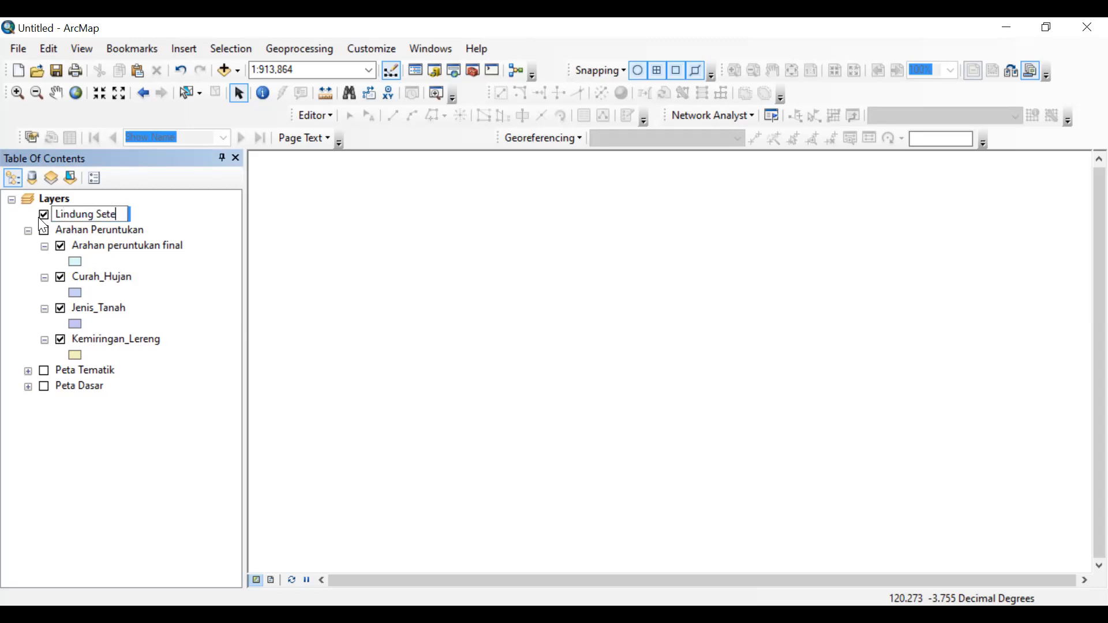
pyautogui.write('mpat')
pyautogui.press('Return')
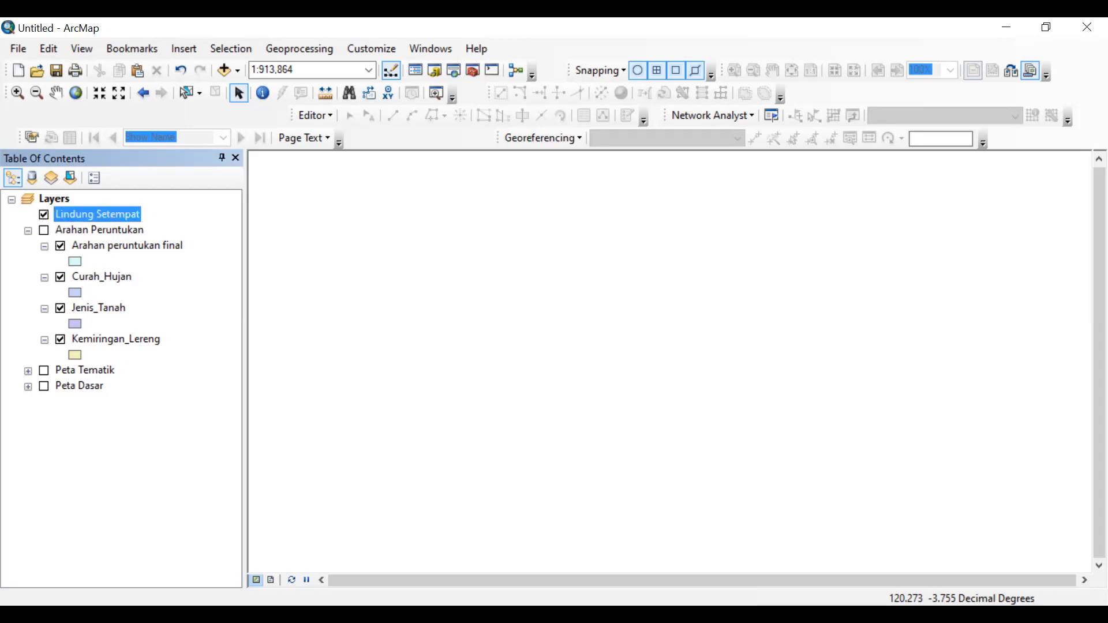
pyautogui.hotkey('alt', 'Tab')
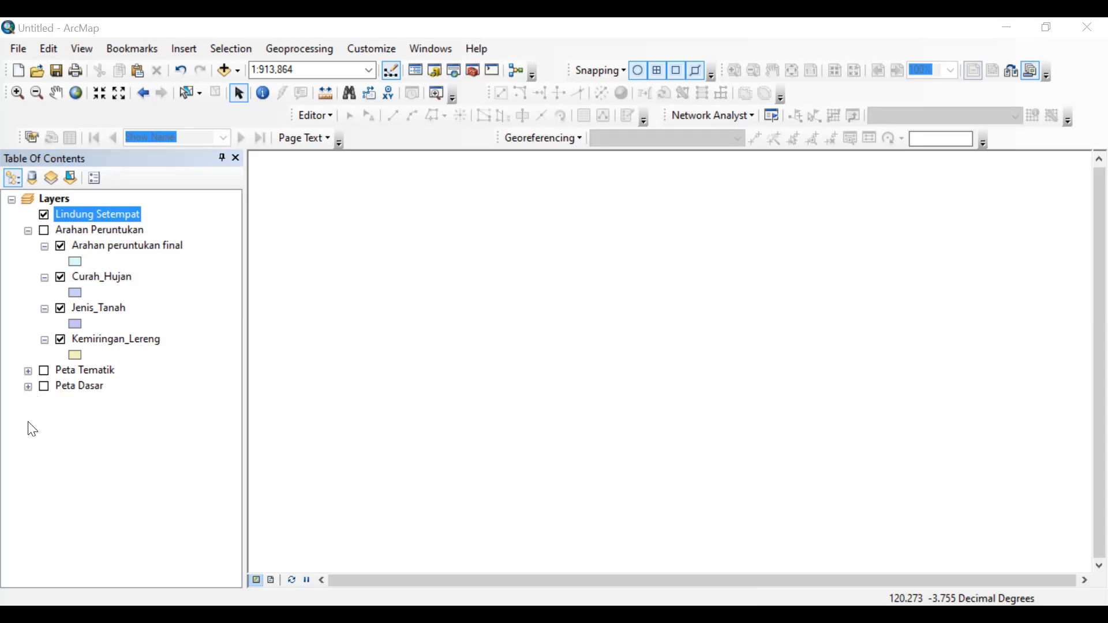
# Copy the Sungai_Kecil, Garis_Pantai and Sungai_Besar layers from Peta Dasar into the Lindung Setempat group.
pyautogui.click(28, 387)
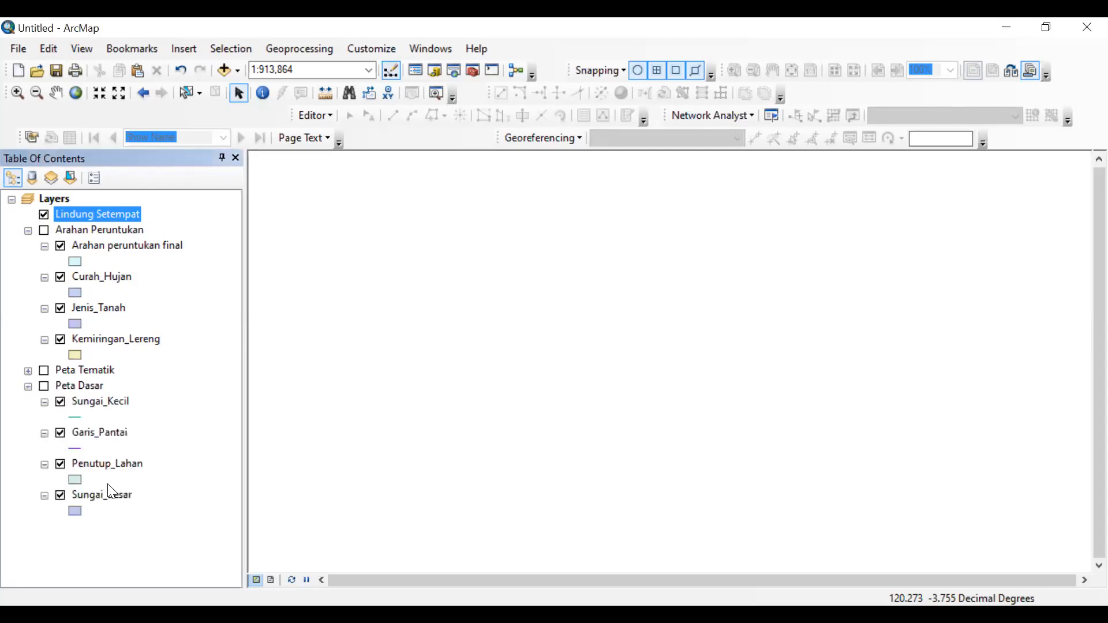
pyautogui.click(98, 403)
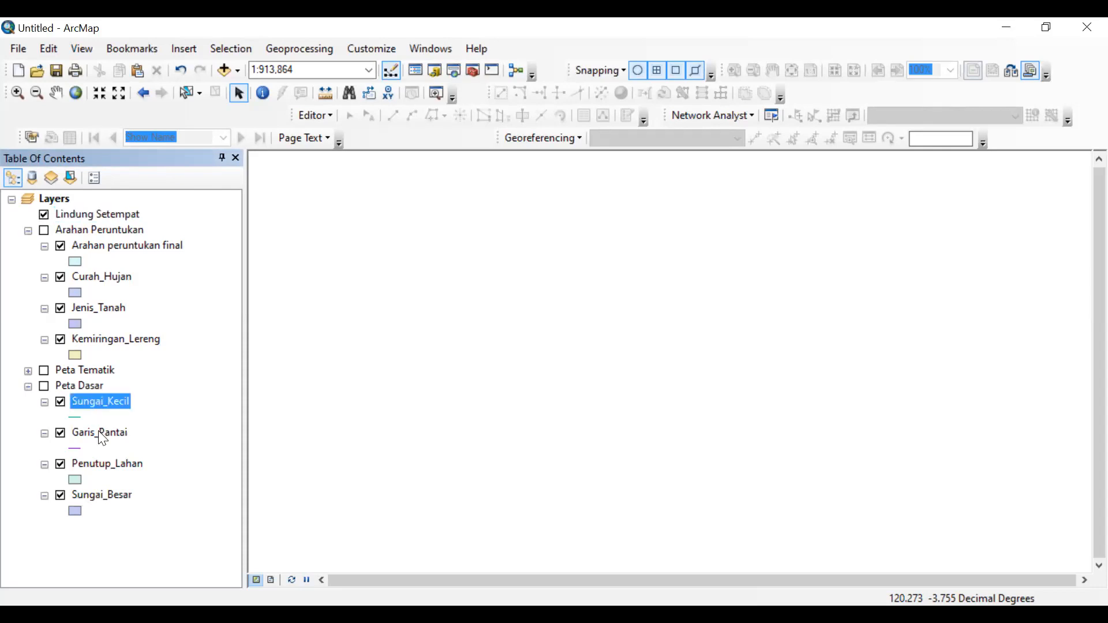
pyautogui.keyDown('shift'); pyautogui.click(104, 496); pyautogui.keyUp('shift')
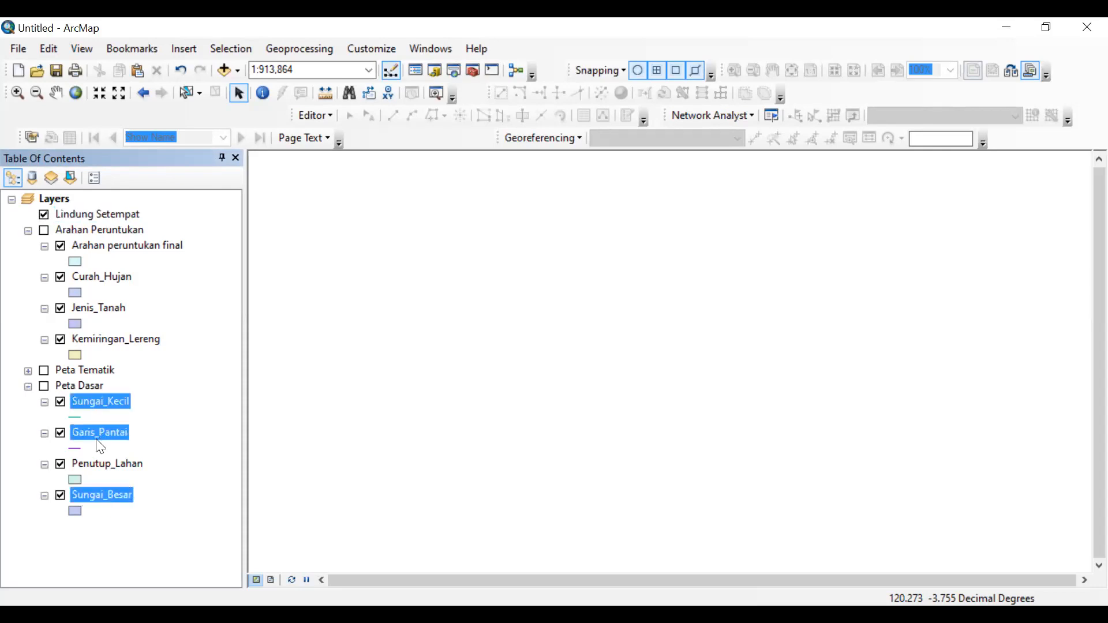
pyautogui.click(101, 404)
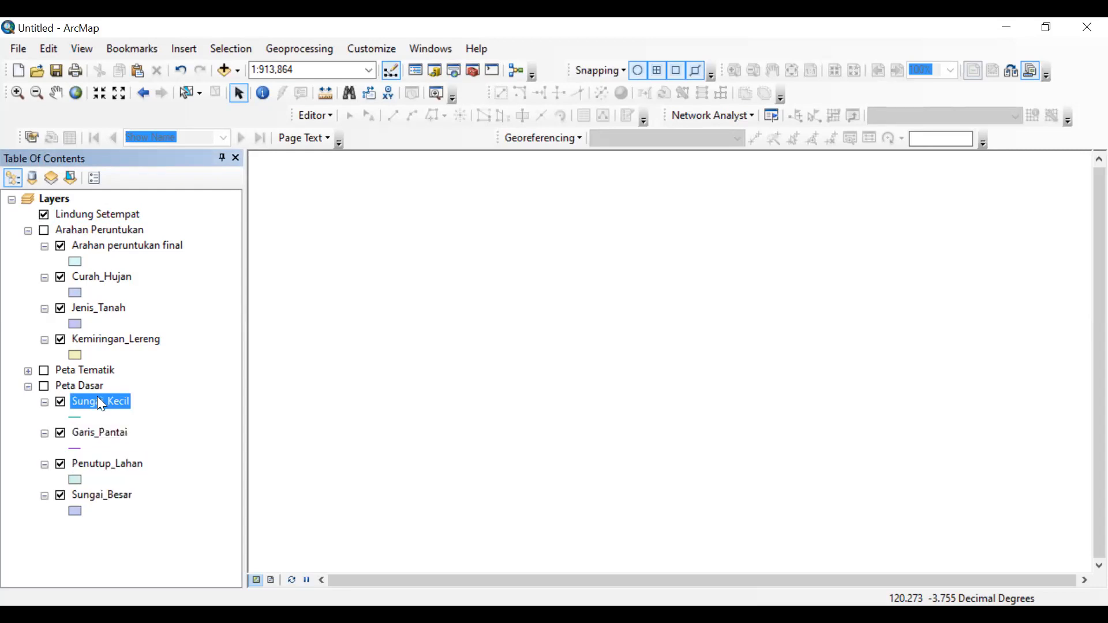
pyautogui.keyDown('ctrl'); pyautogui.click(100, 443); pyautogui.keyUp('ctrl')
pyautogui.keyDown('ctrl'); pyautogui.click(101, 497); pyautogui.keyUp('ctrl')
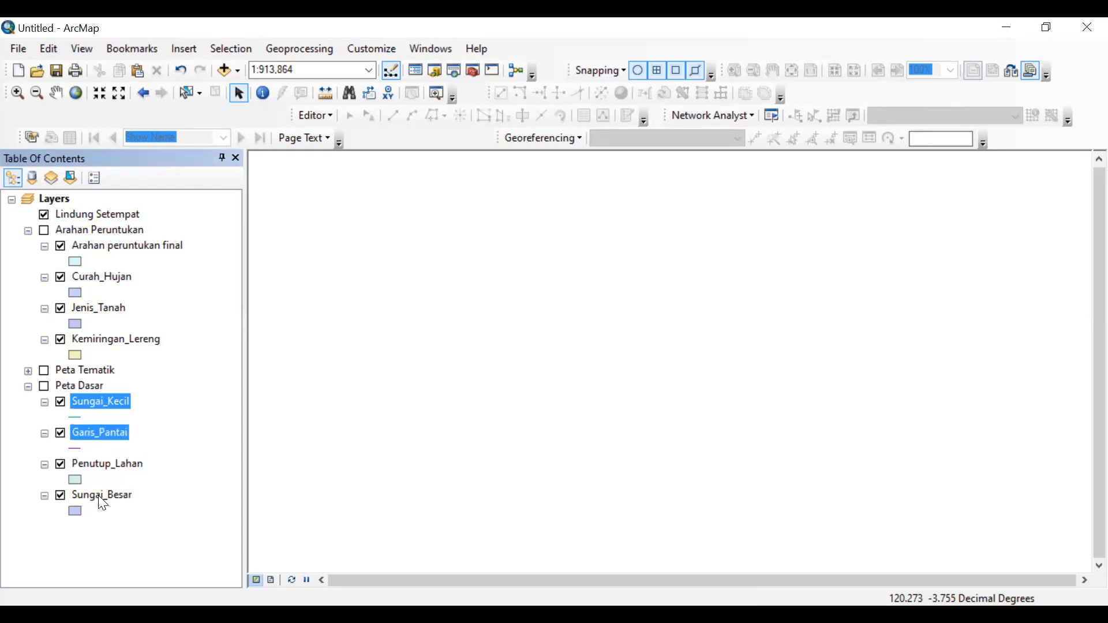
pyautogui.rightClick(109, 399)
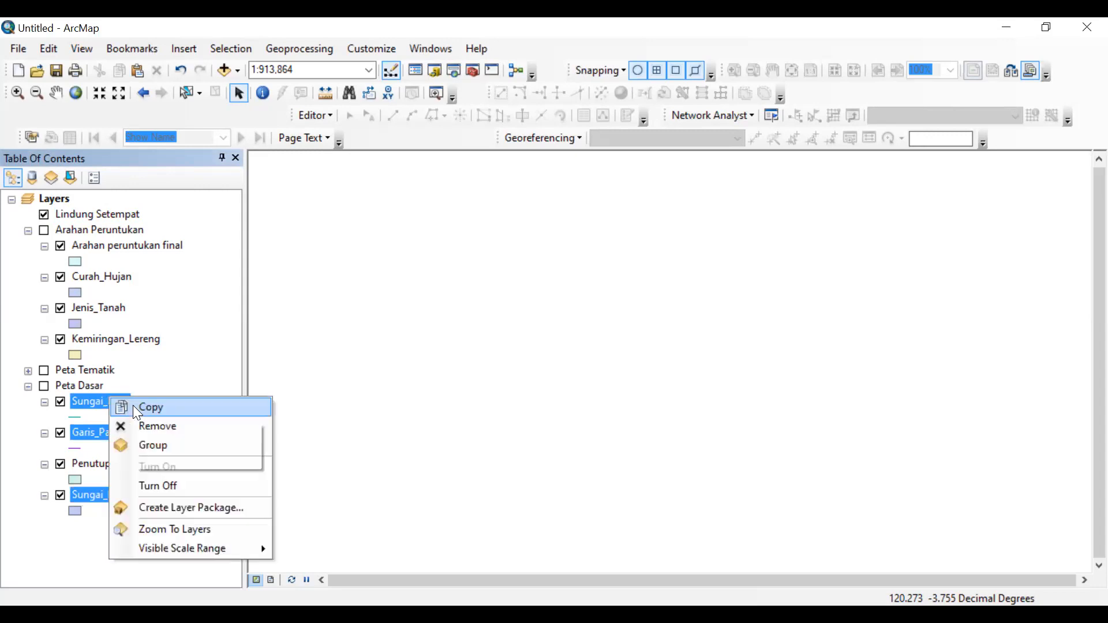
pyautogui.click(84, 216)
pyautogui.click(84, 216)
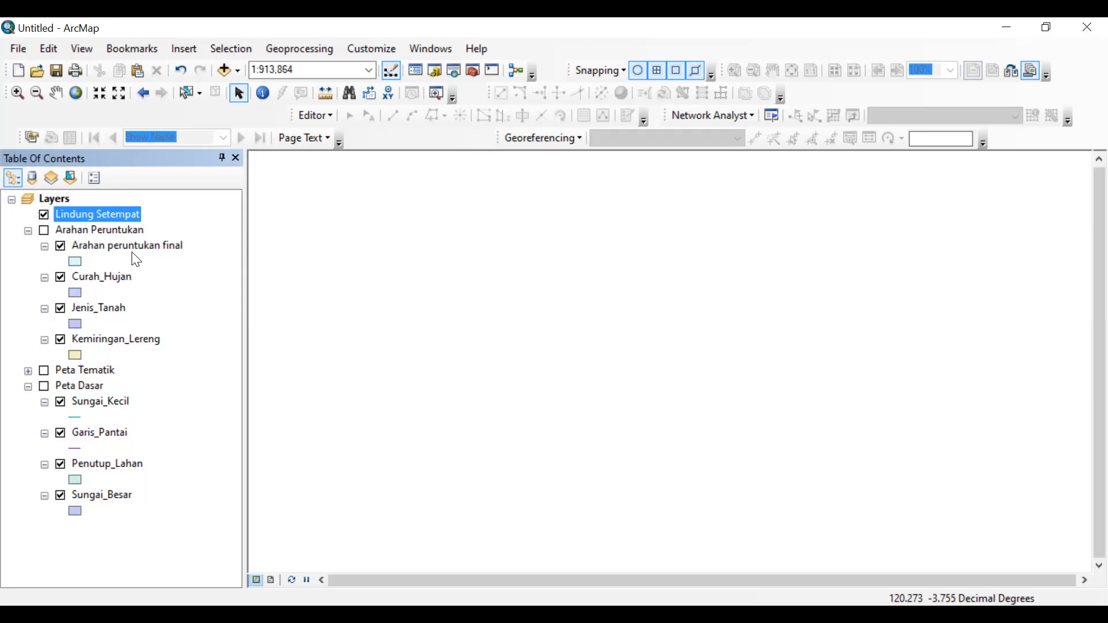
pyautogui.rightClick(85, 216)
pyautogui.click(136, 292)
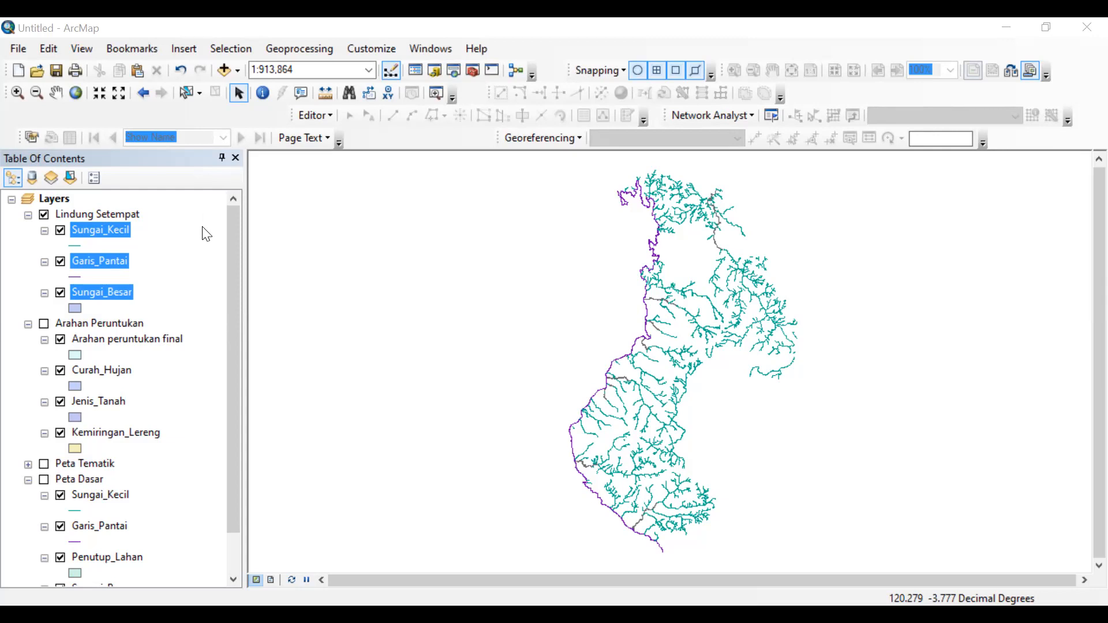
# Start a Buffer with the Garis_Pantai layer of the Lindung Setempat group as input features.
pyautogui.click(314, 47)
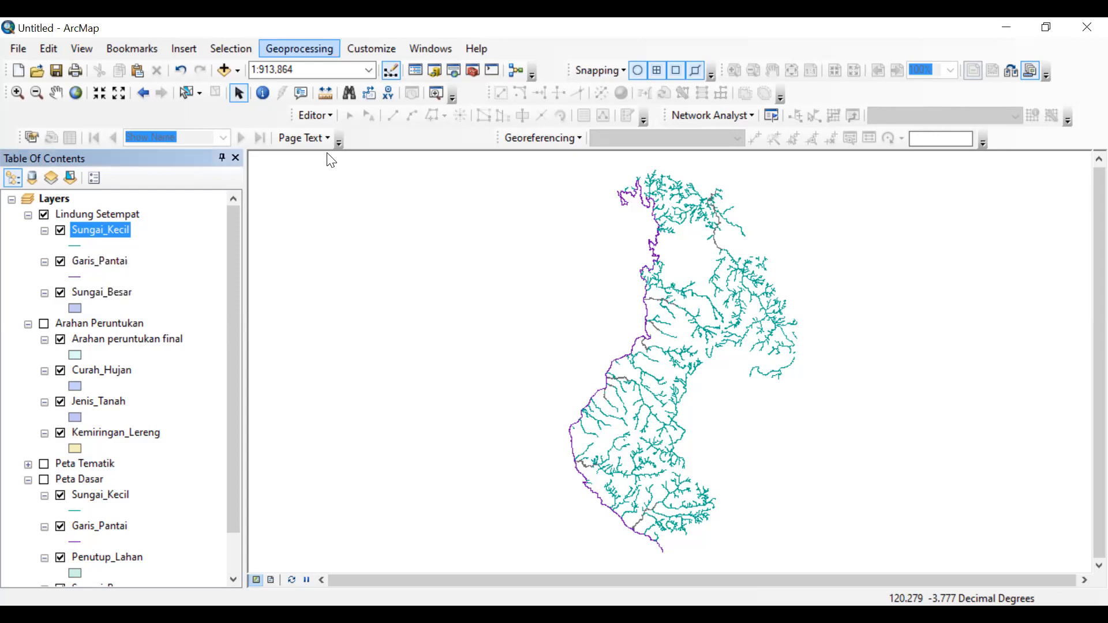
pyautogui.click(323, 69)
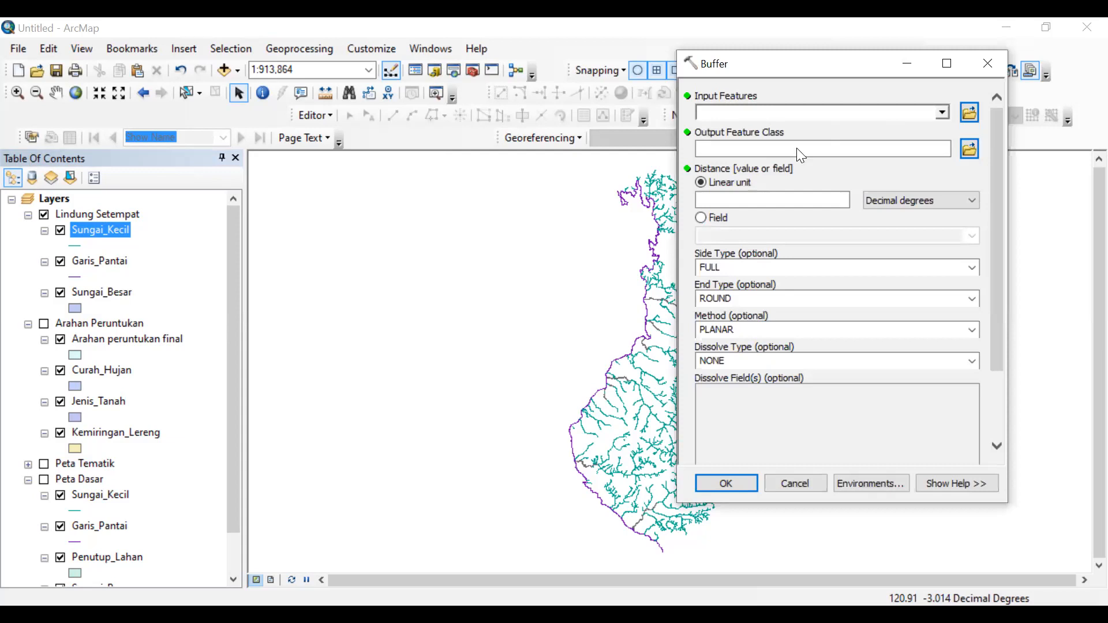
pyautogui.scroll(2, 801, 136)
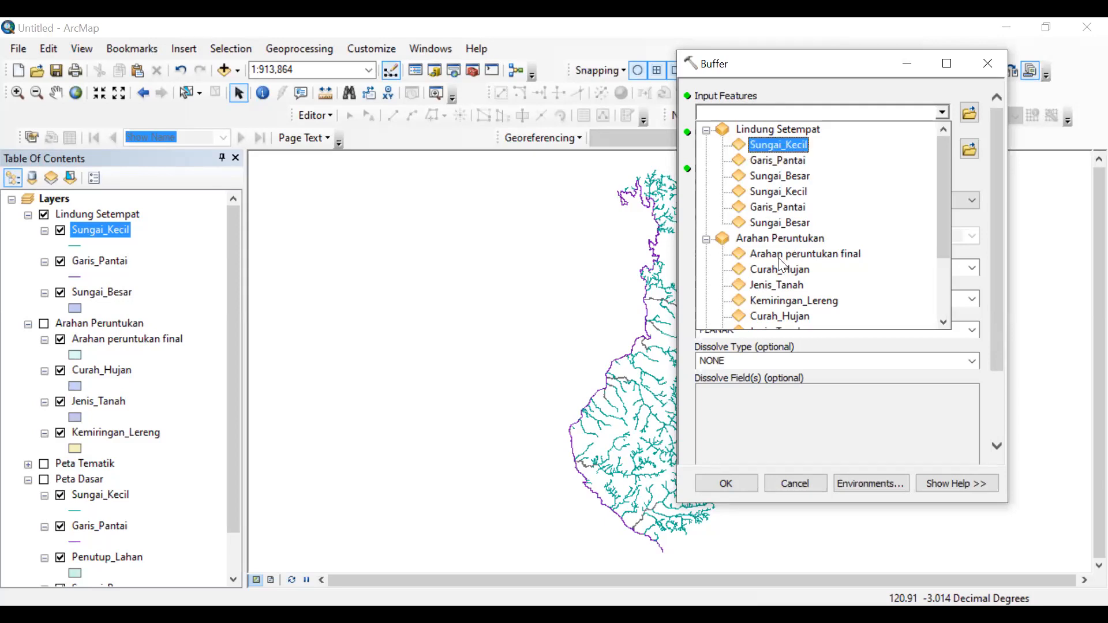
pyautogui.scroll(-2, 780, 254)
pyautogui.scroll(2, 779, 239)
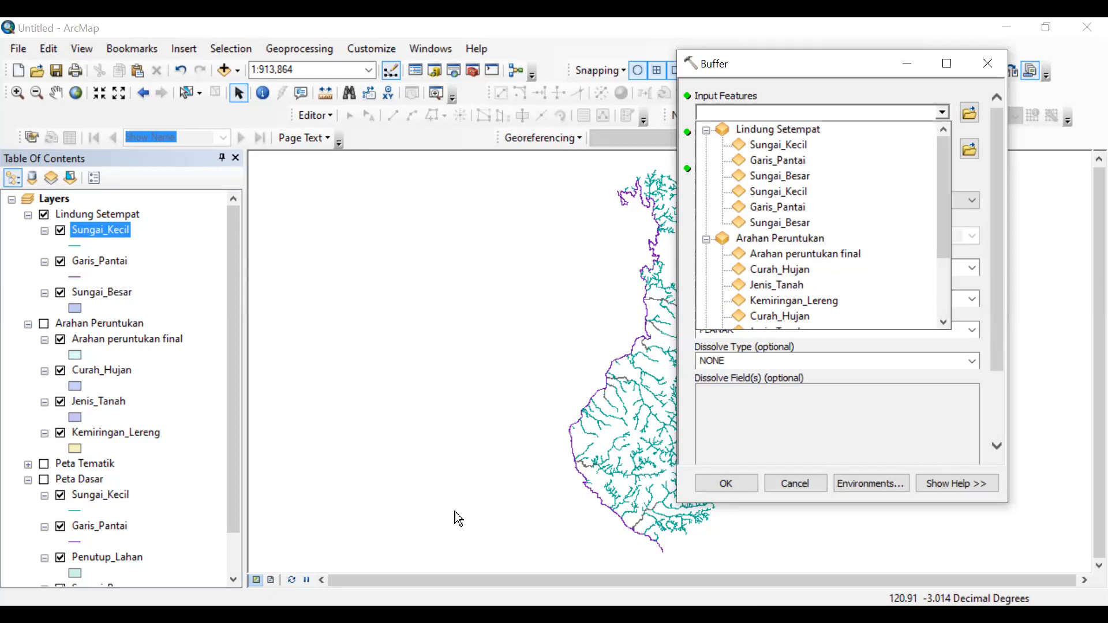
pyautogui.click(777, 160)
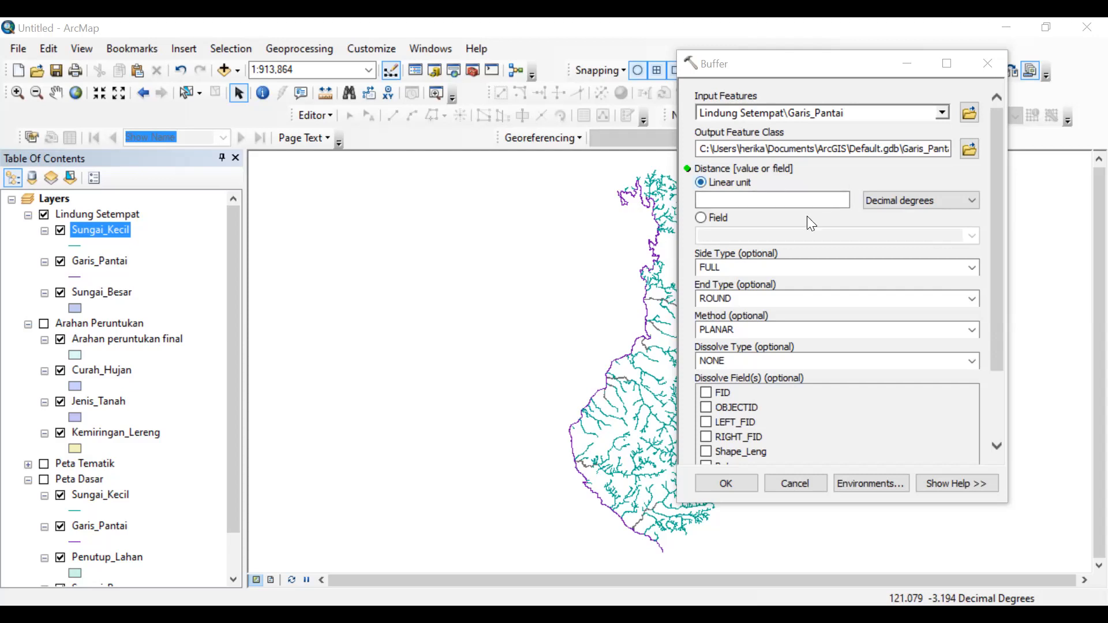
# Set the buffer distance to a linear unit of 200 Meters.
pyautogui.click(751, 200)
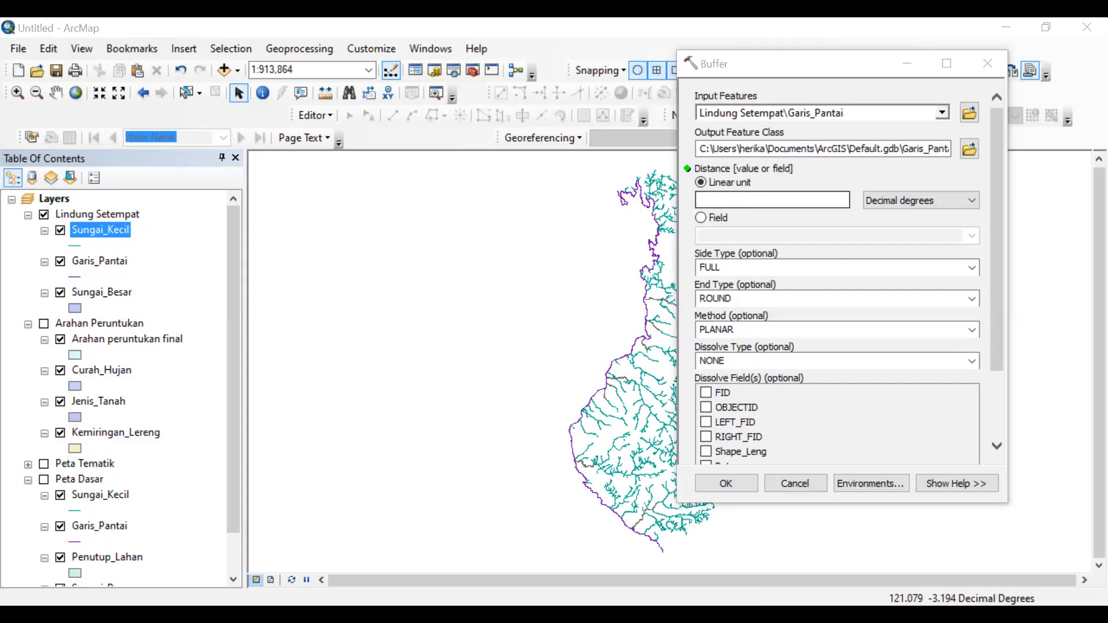
pyautogui.click(754, 200)
pyautogui.write('200')
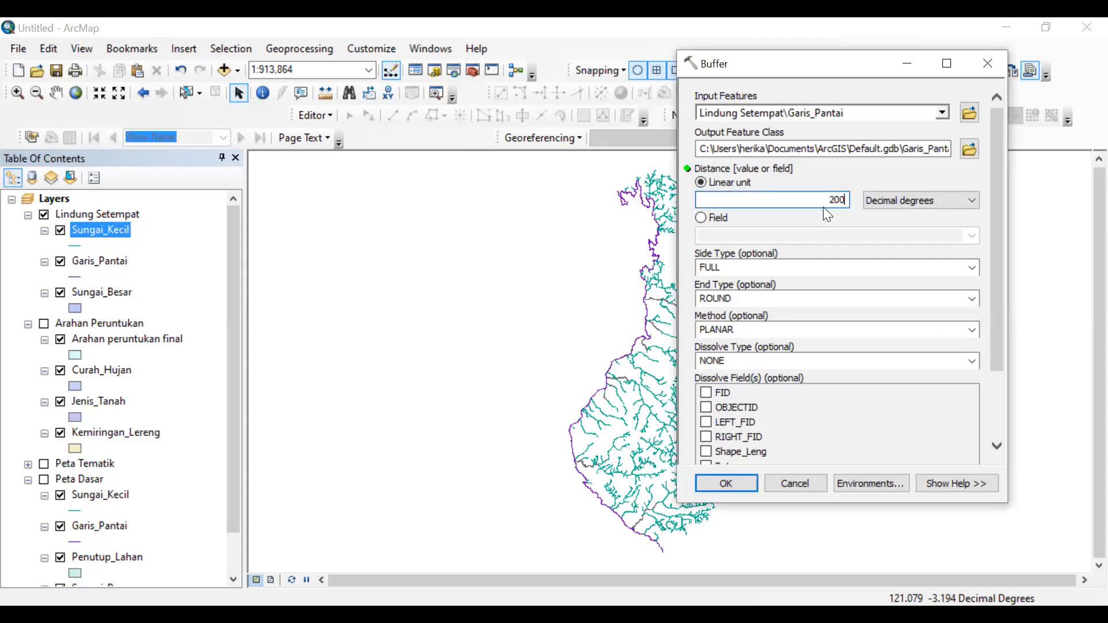
pyautogui.click(962, 203)
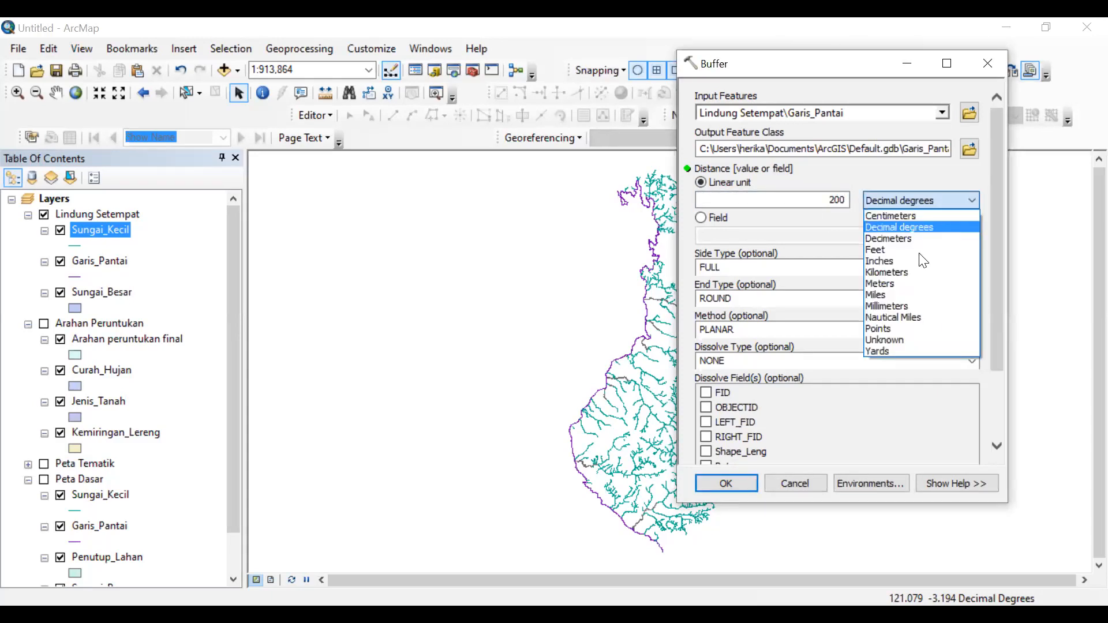
pyautogui.click(916, 287)
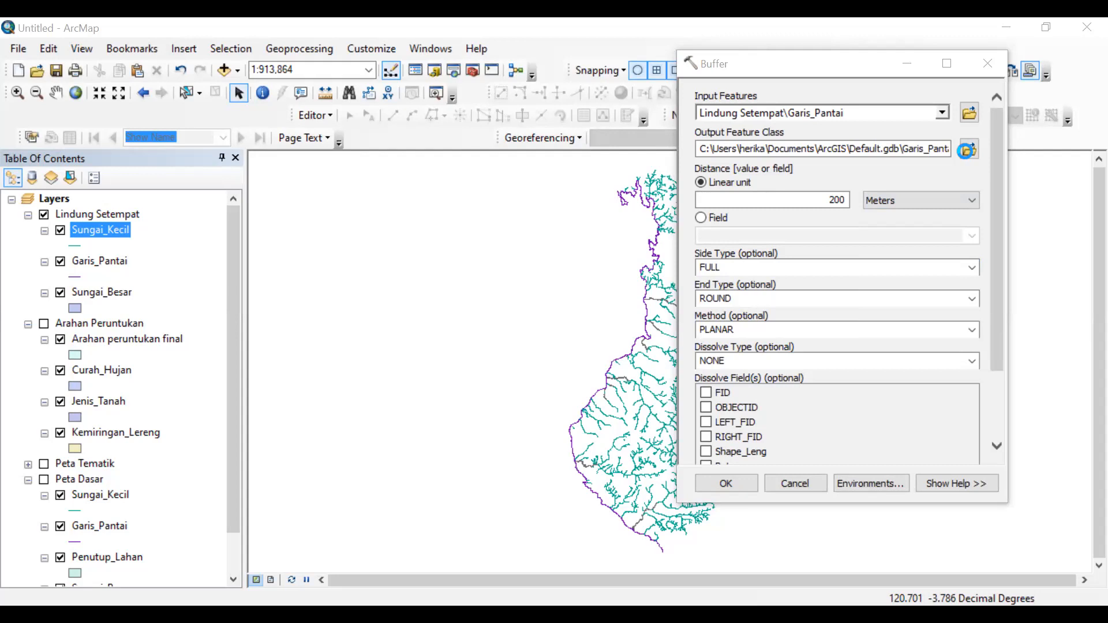
# Set the buffer output to a feature class named "Buffer garis patai 200 meter" in the Praktikum folder.
pyautogui.click(966, 151)
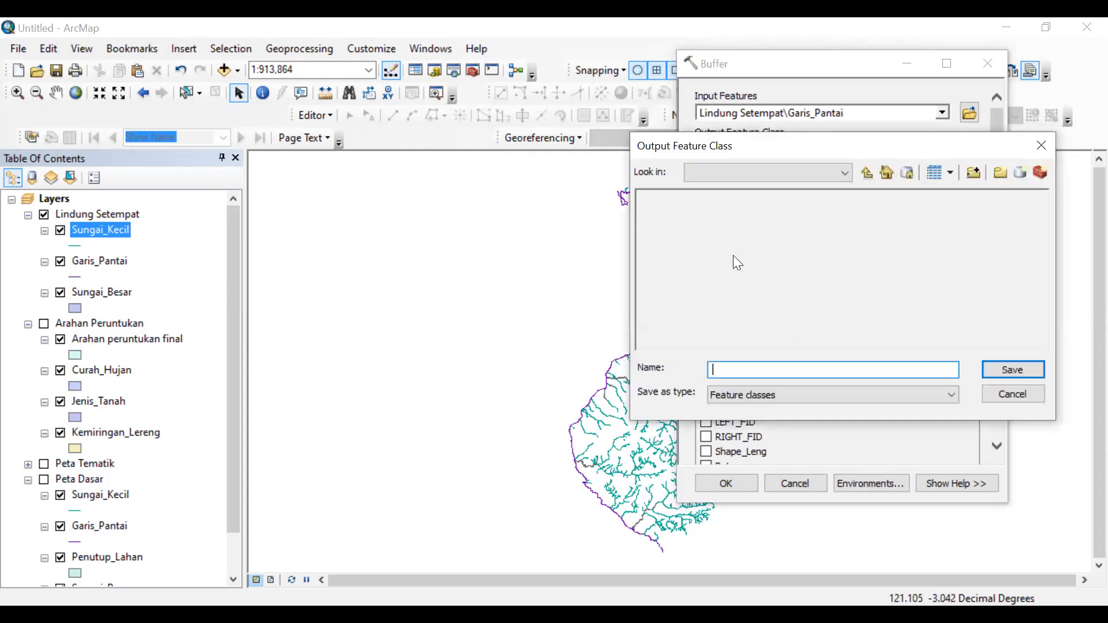
pyautogui.write('B')
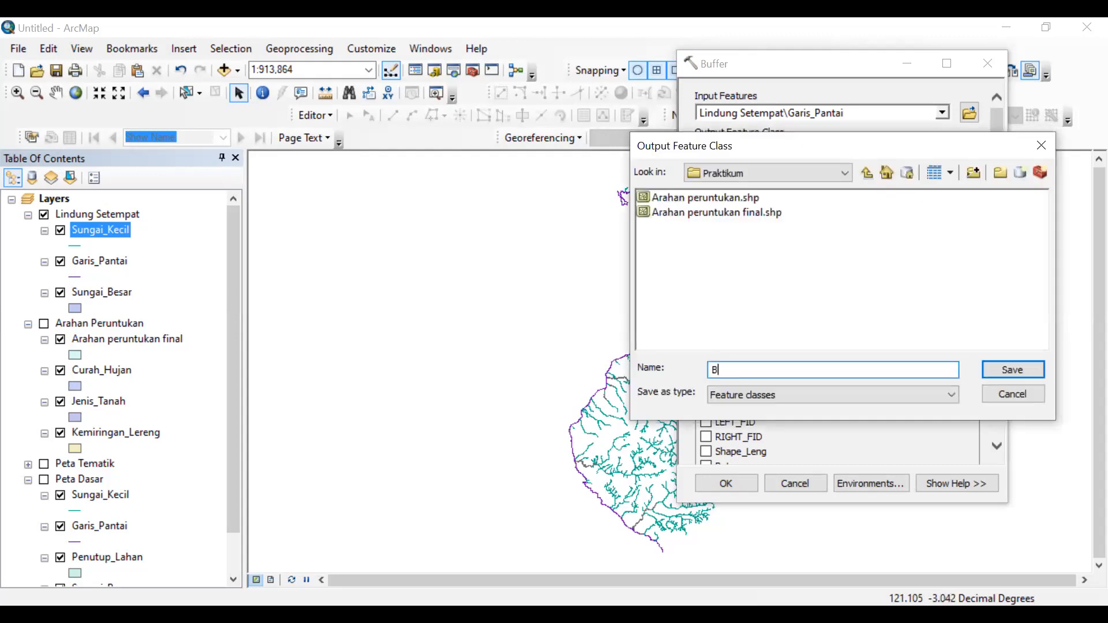
pyautogui.write('uffer garis pat')
pyautogui.hotkey('ctrl', 'a')
pyautogui.press('BackSpace')
pyautogui.write('Buffer garis patai 200 meter')
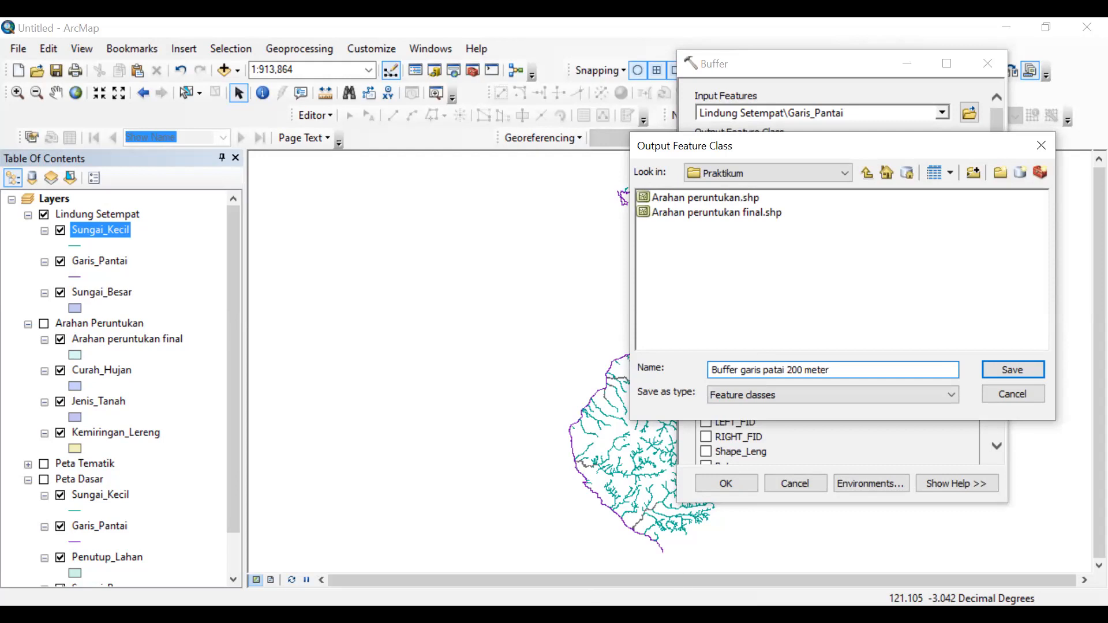
pyautogui.press('Return')
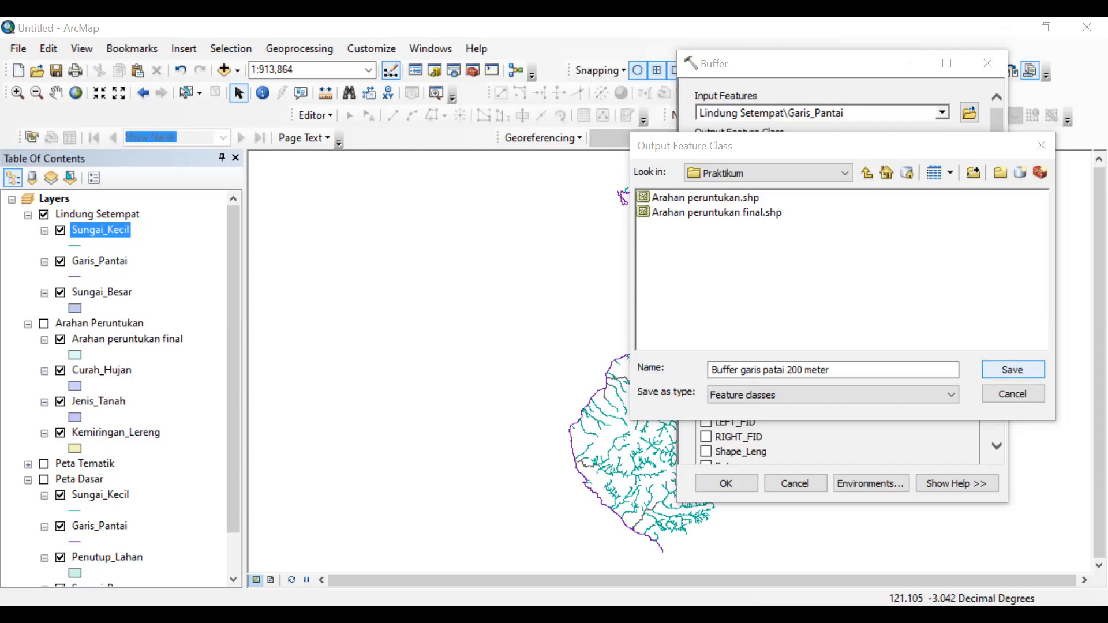
pyautogui.press('Return')
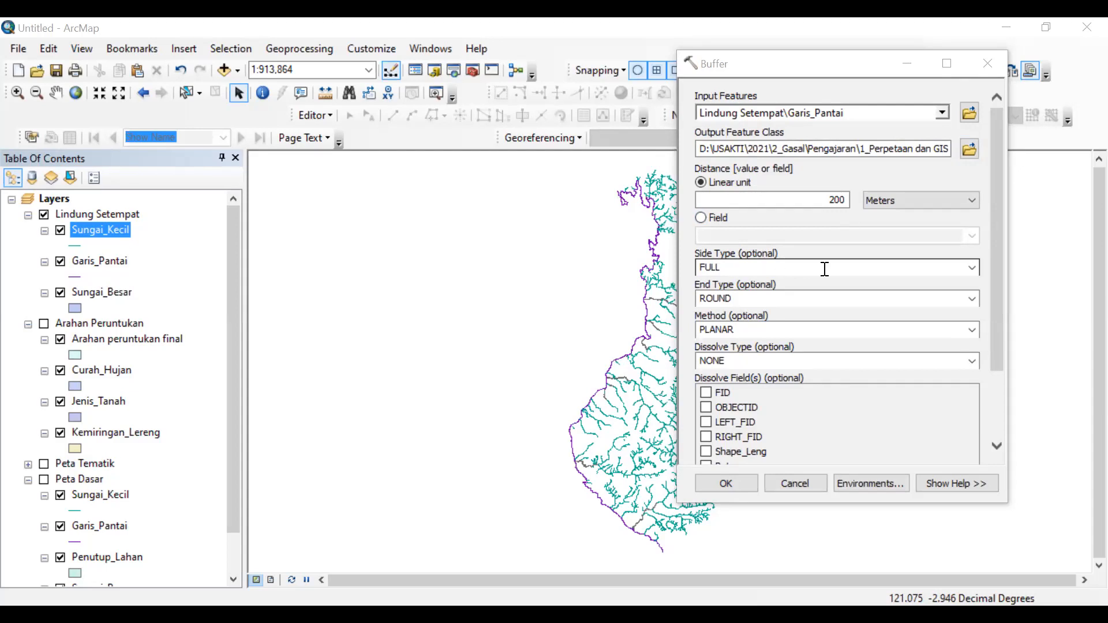
# Set the buffer's side type to RIGHT and end type to FLAT, and run the coastline buffer.
pyautogui.click(971, 268)
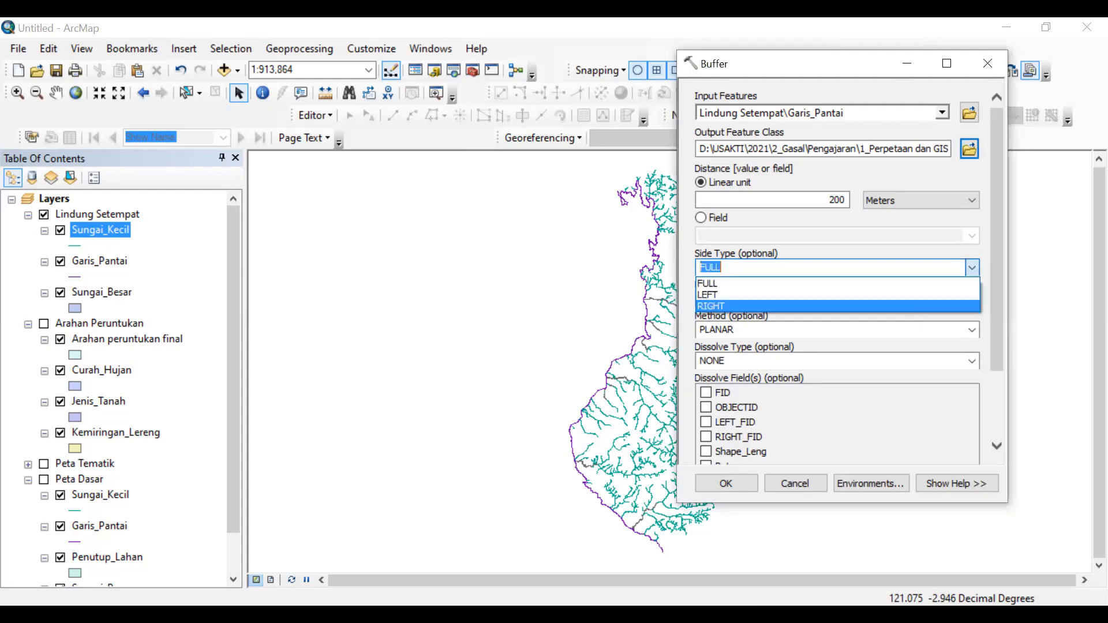
pyautogui.click(905, 307)
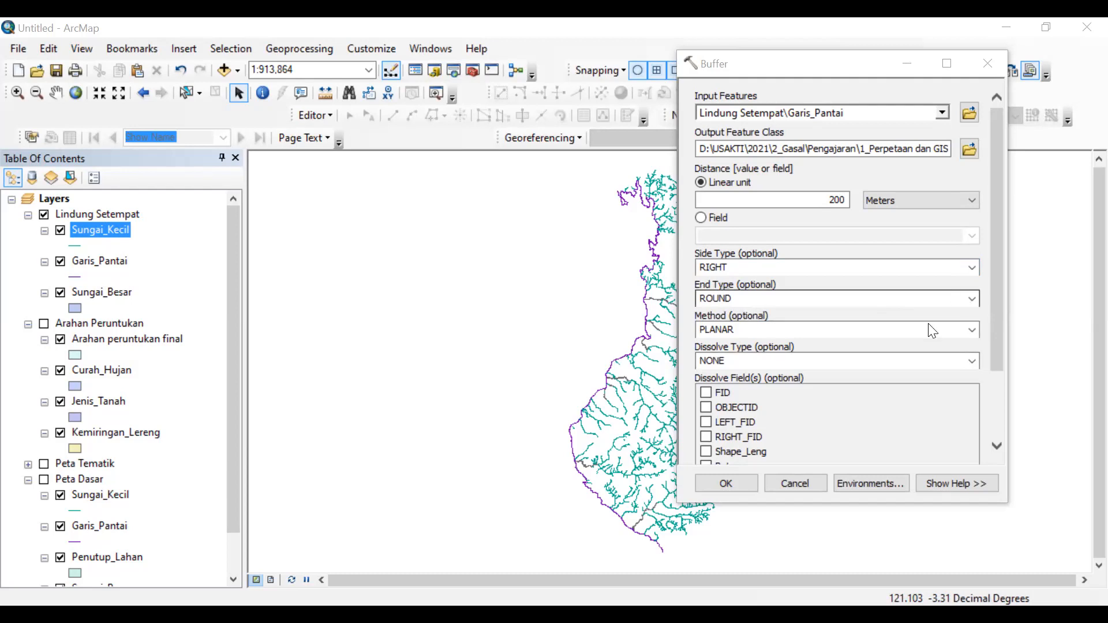
pyautogui.click(928, 324)
pyautogui.press('Down')
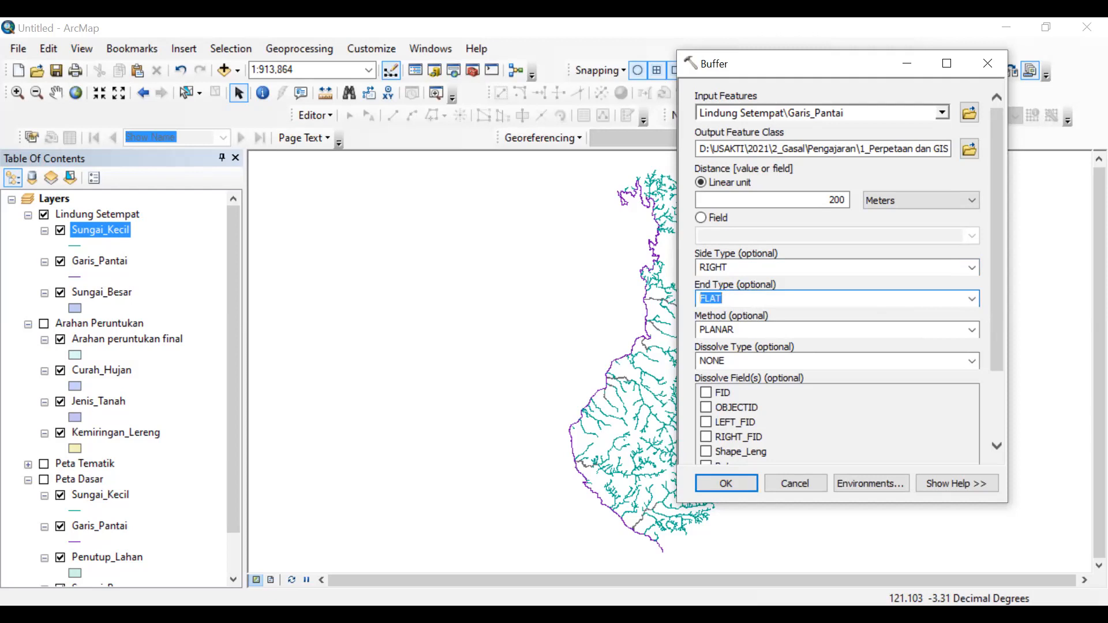
pyautogui.click(644, 514)
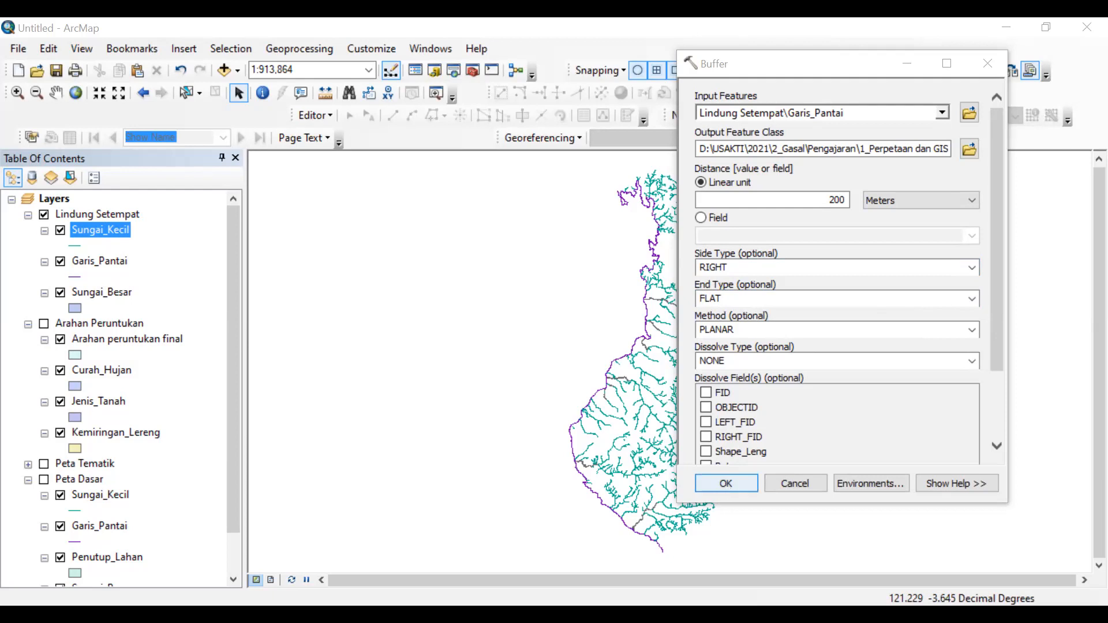
pyautogui.click(726, 484)
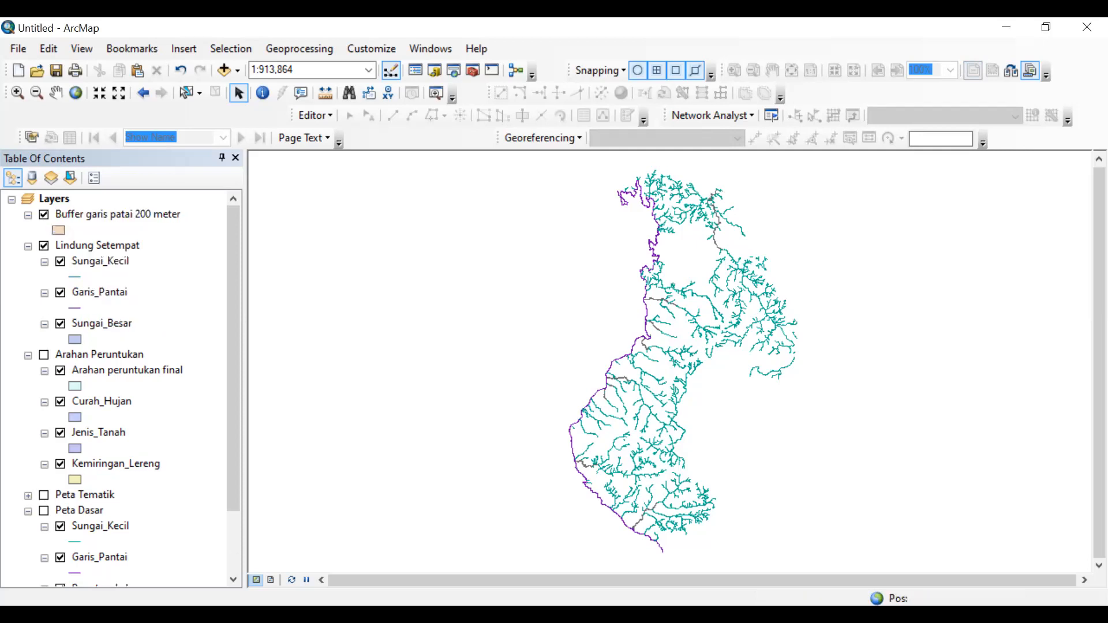
# Inspect a stretch of the coastline buffer in a separate viewer window, and close that viewer.
pyautogui.click(116, 215)
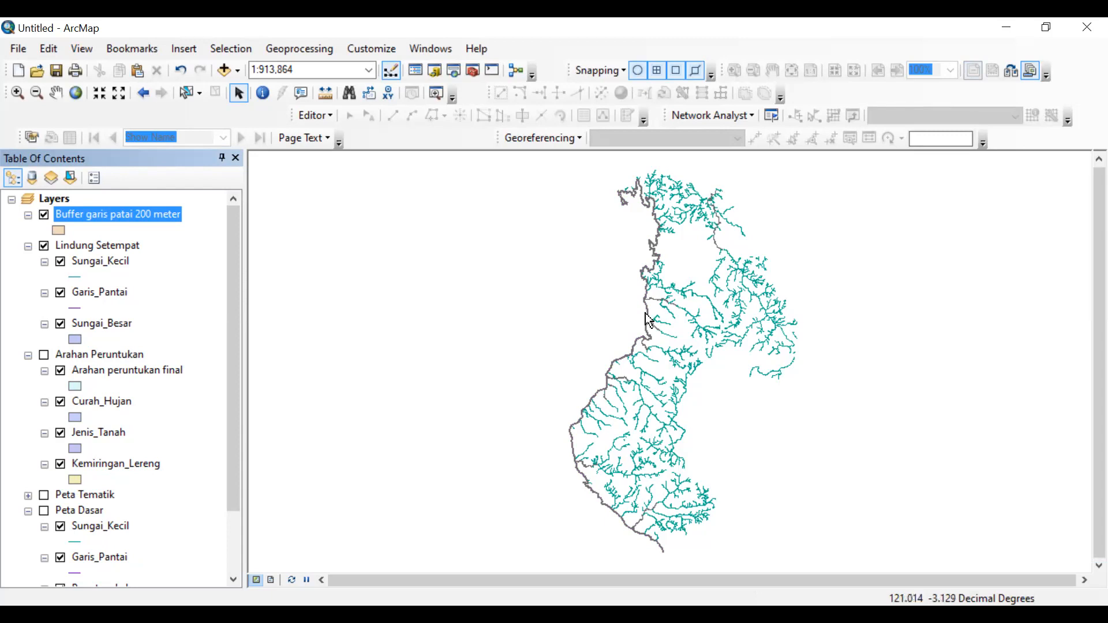
pyautogui.scroll(-1, 648, 320)
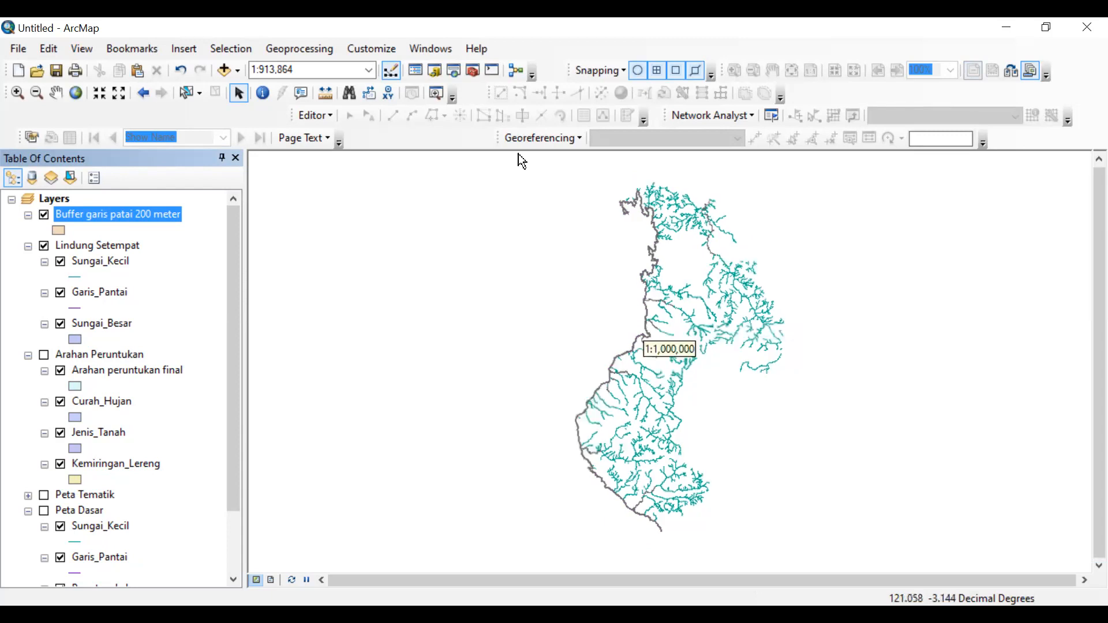
pyautogui.click(433, 94)
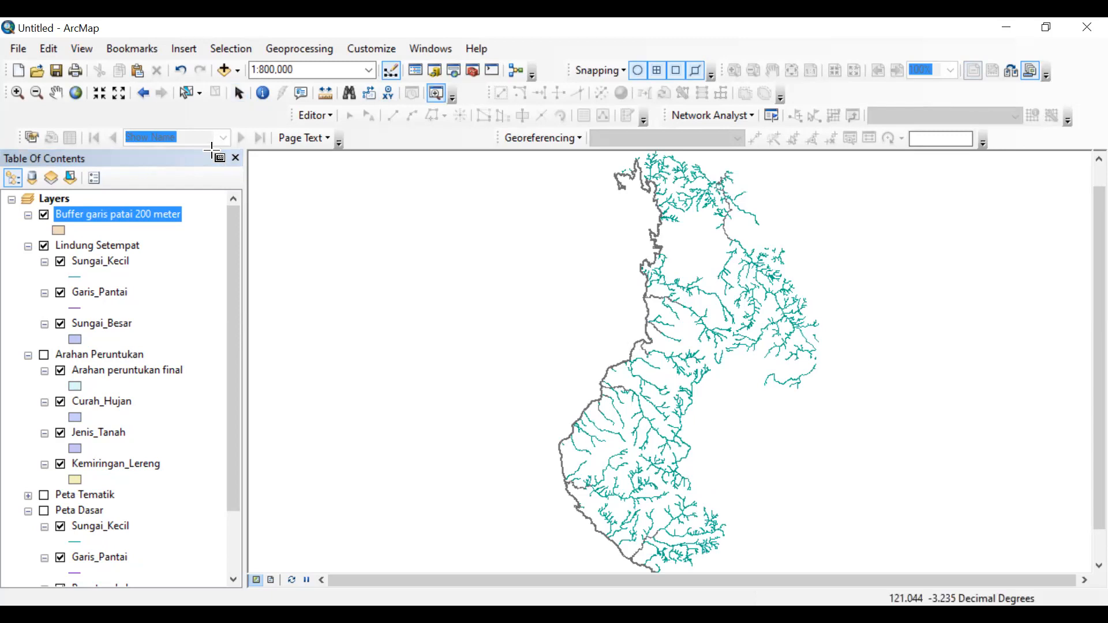
pyautogui.moveTo(507, 306); pyautogui.dragTo(527, 321)
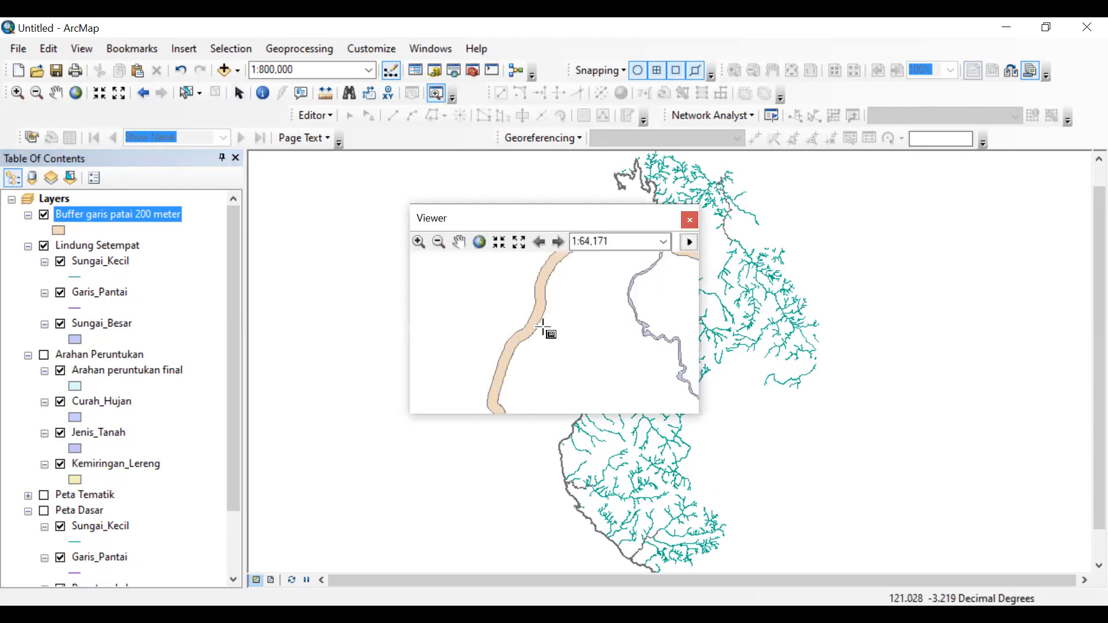
pyautogui.click(691, 226)
pyautogui.click(689, 221)
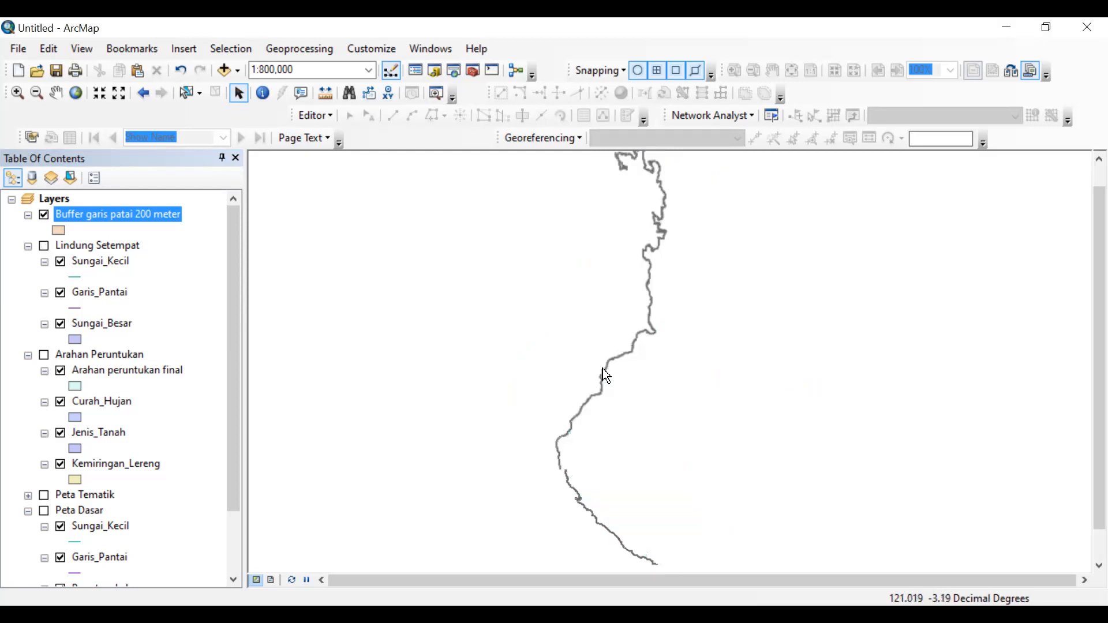
# Examine the coastline buffer up close on the map, toggling the visibility of the Lindung Setempat group and the buffer layer.
pyautogui.scroll(5, 615, 385)
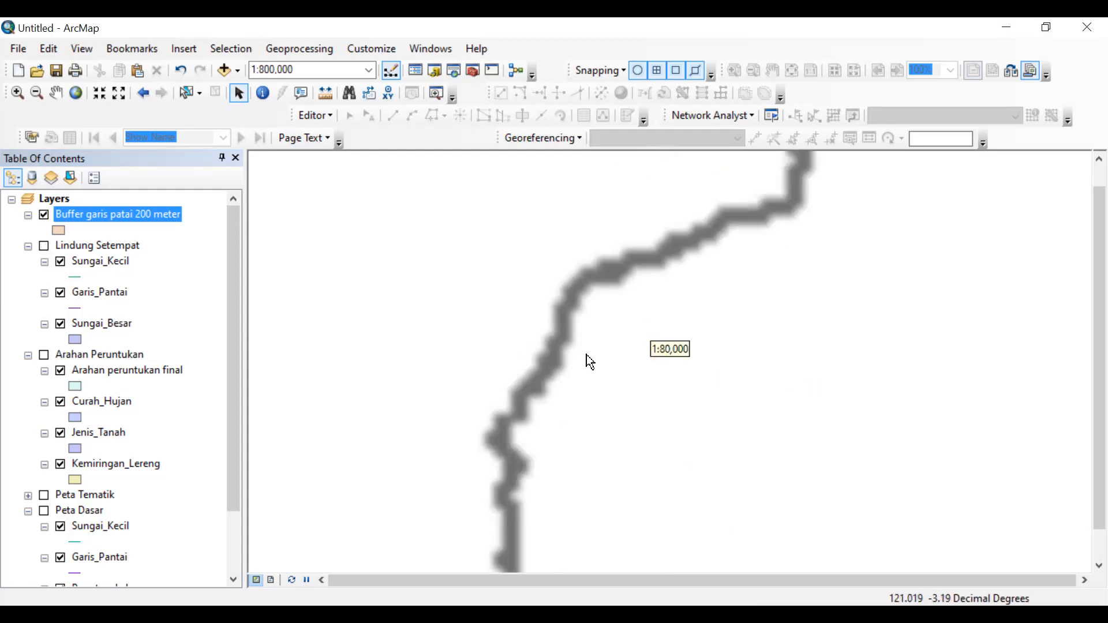
pyautogui.scroll(1, 590, 352)
pyautogui.scroll(1, 590, 352)
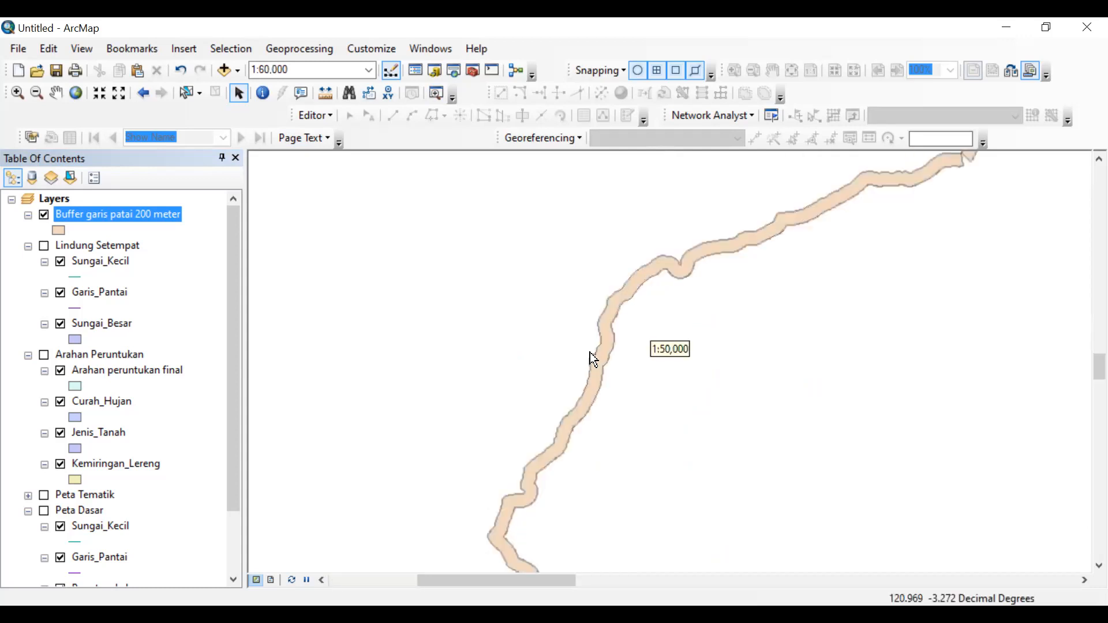
pyautogui.click(44, 248)
pyautogui.click(44, 248)
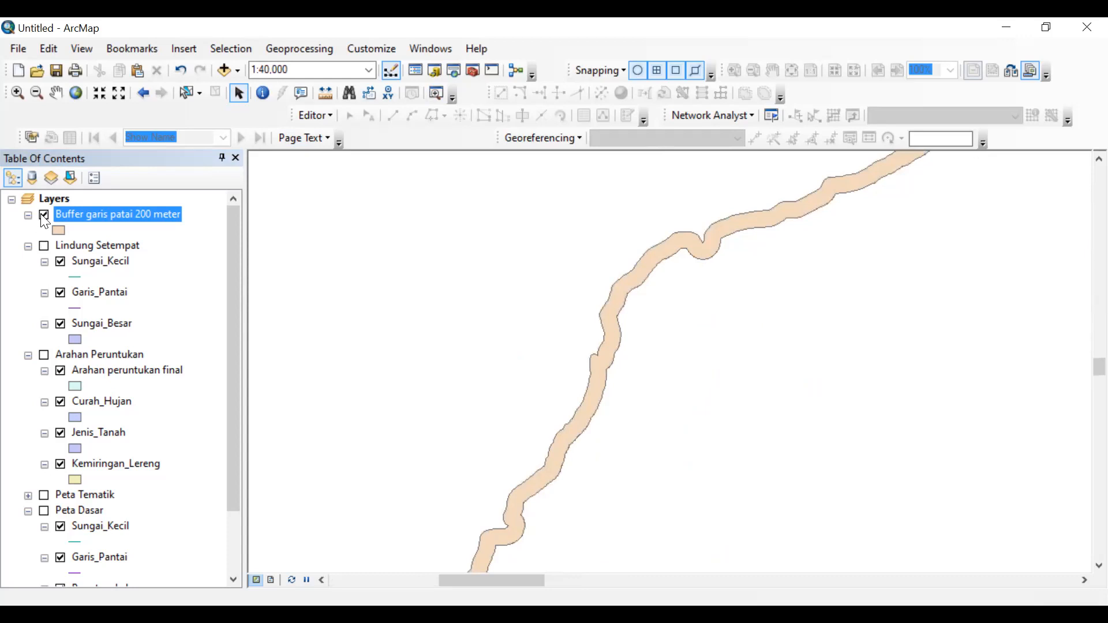
pyautogui.click(45, 216)
pyautogui.click(45, 216)
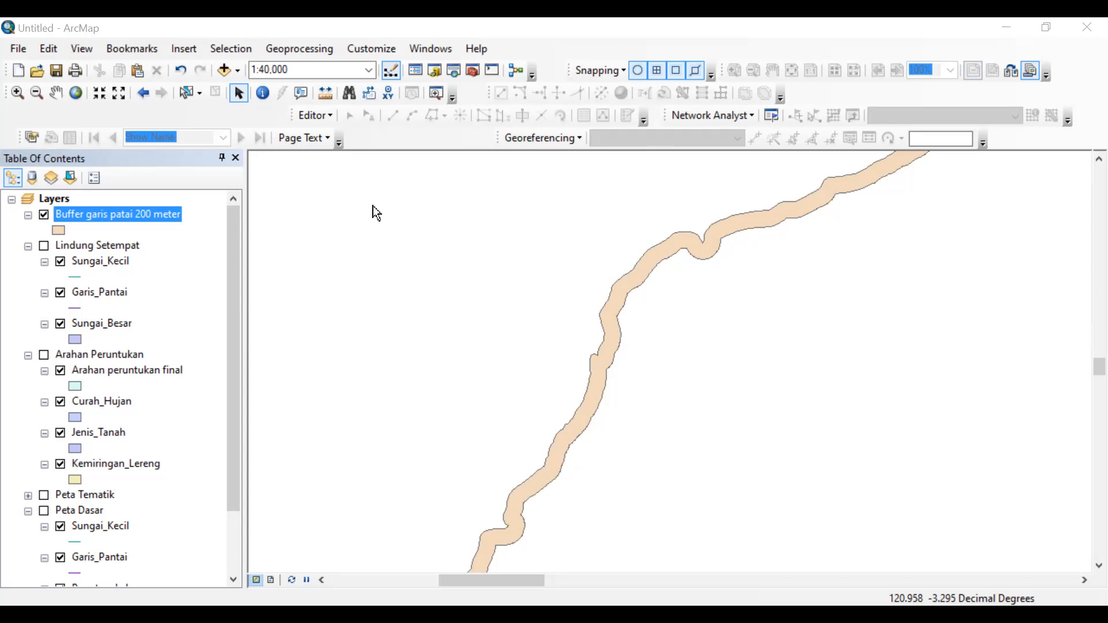
# Add a text field named KET to the attribute table of the Buffer garis patai 200 meter layer.
pyautogui.rightClick(102, 209)
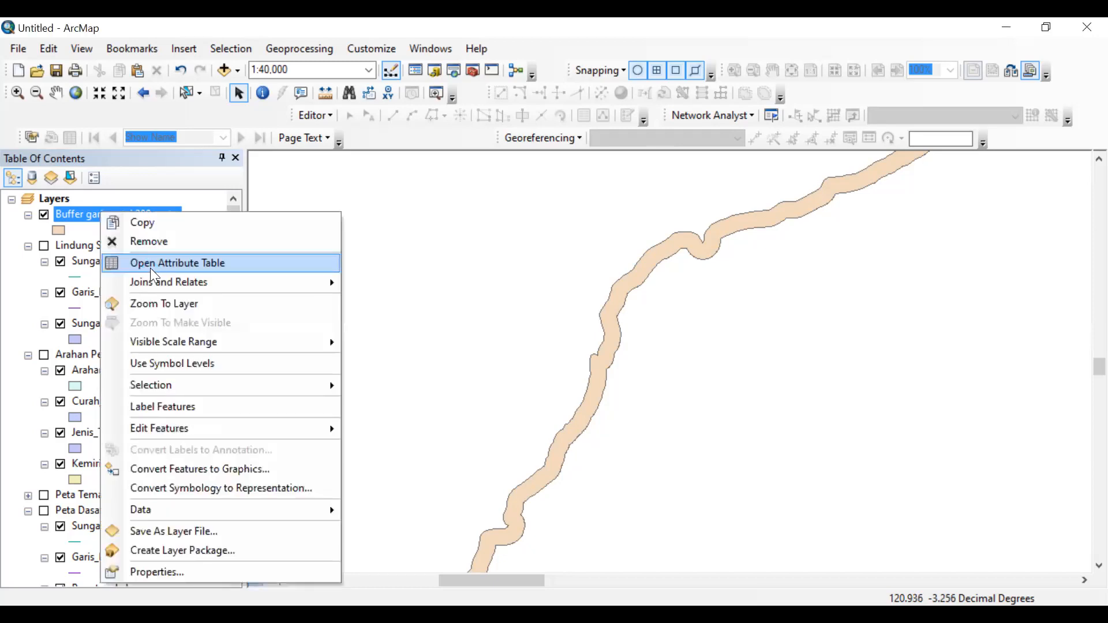
pyautogui.click(176, 261)
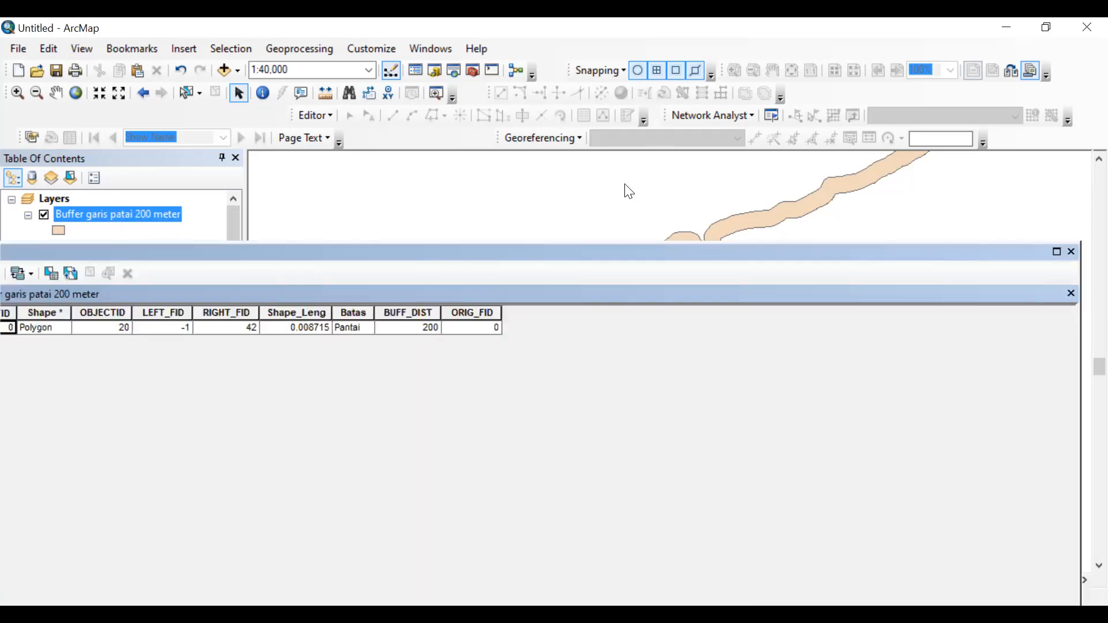
pyautogui.moveTo(450, 252); pyautogui.dragTo(451, 190)
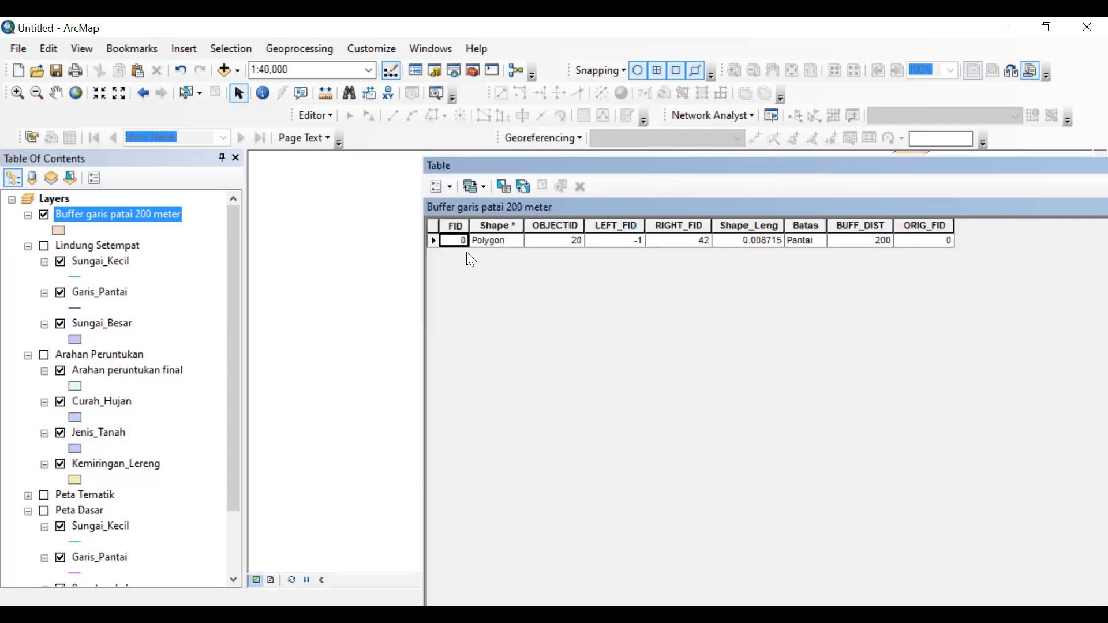
pyautogui.click(441, 186)
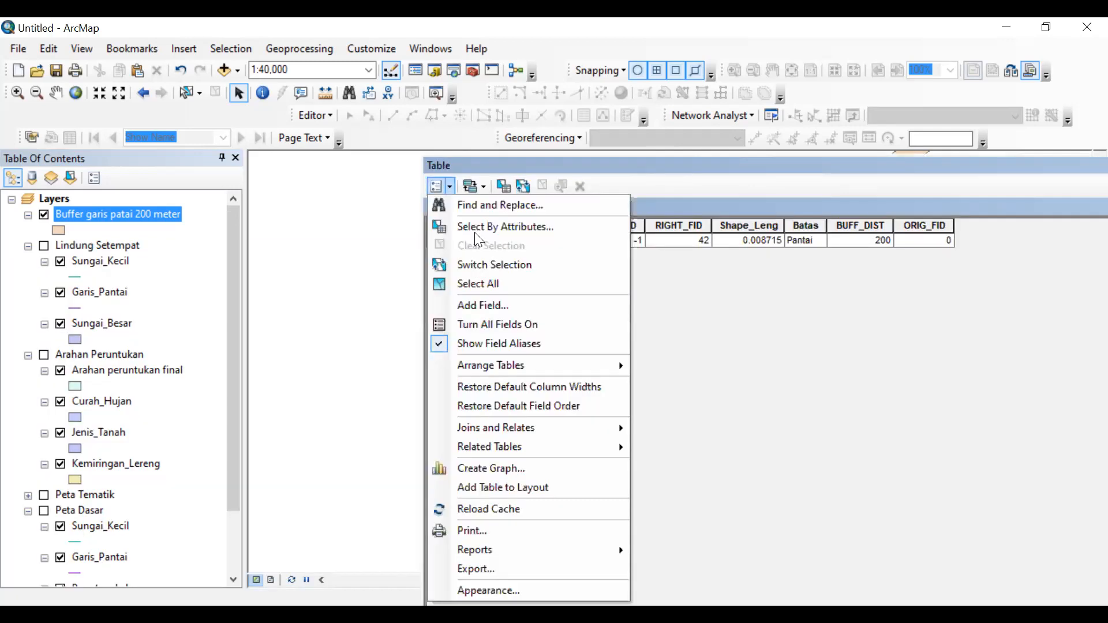
pyautogui.click(488, 306)
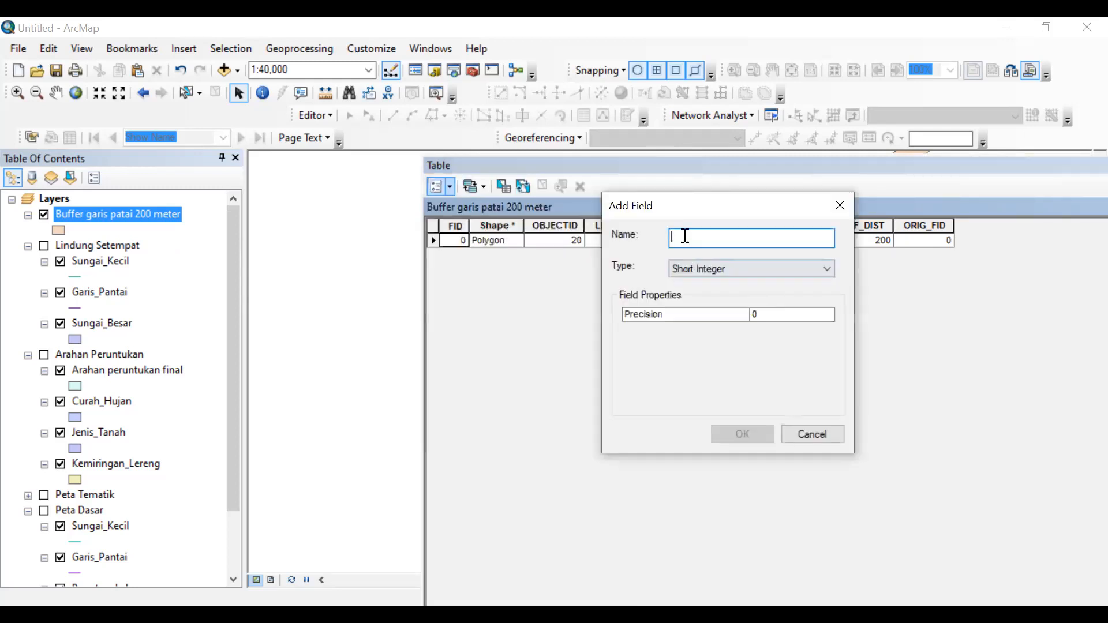
pyautogui.write('Ket')
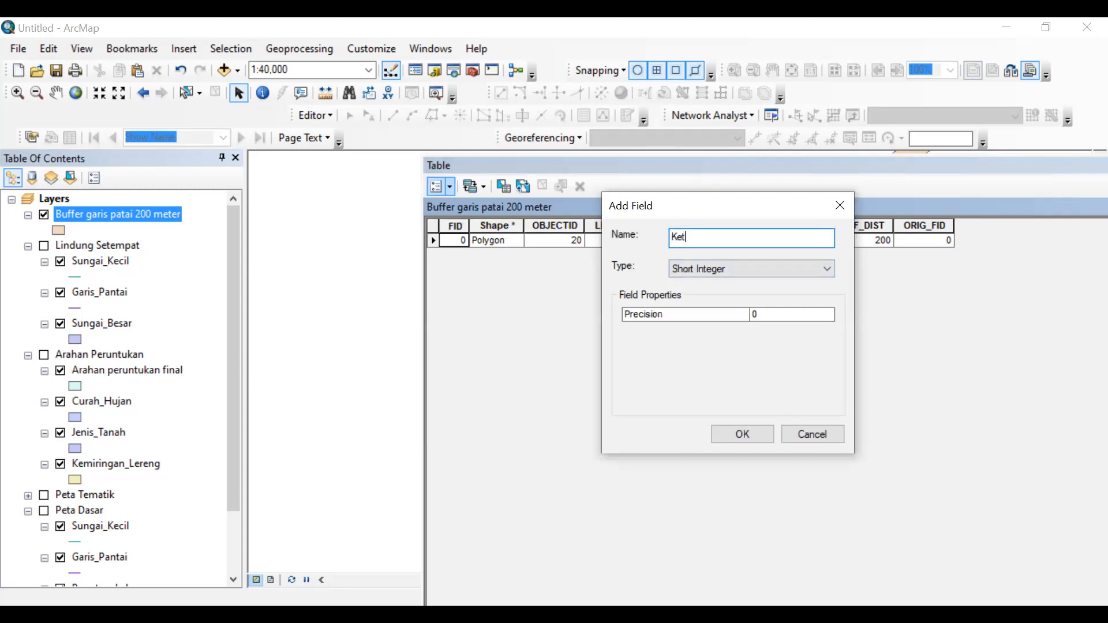
pyautogui.click(705, 233)
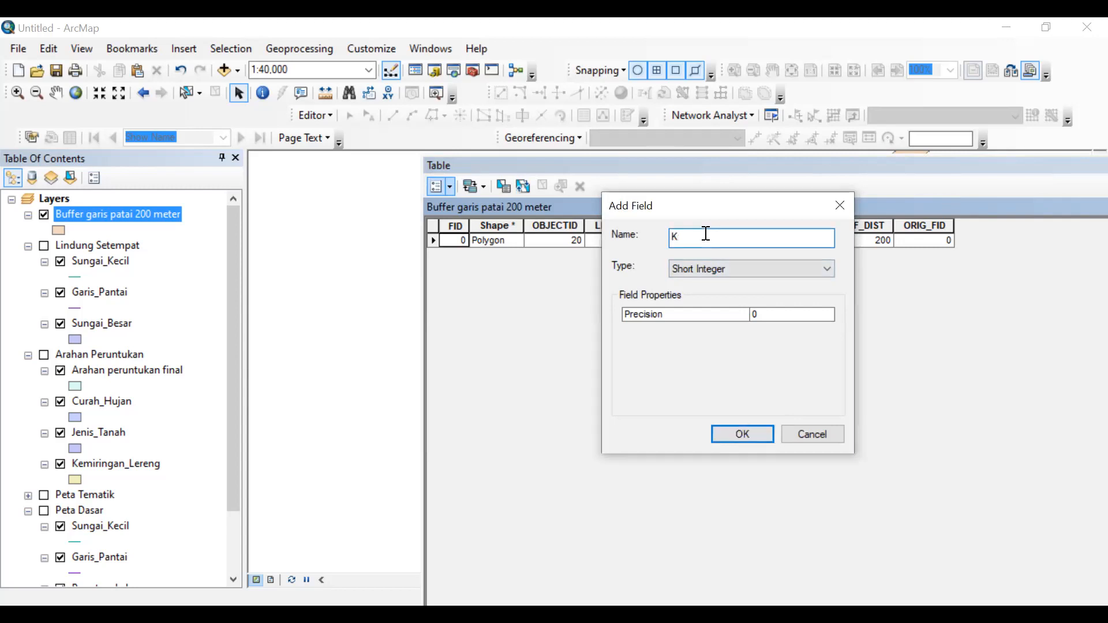
pyautogui.press('BackSpace')
pyautogui.press('BackSpace')
pyautogui.write('ET')
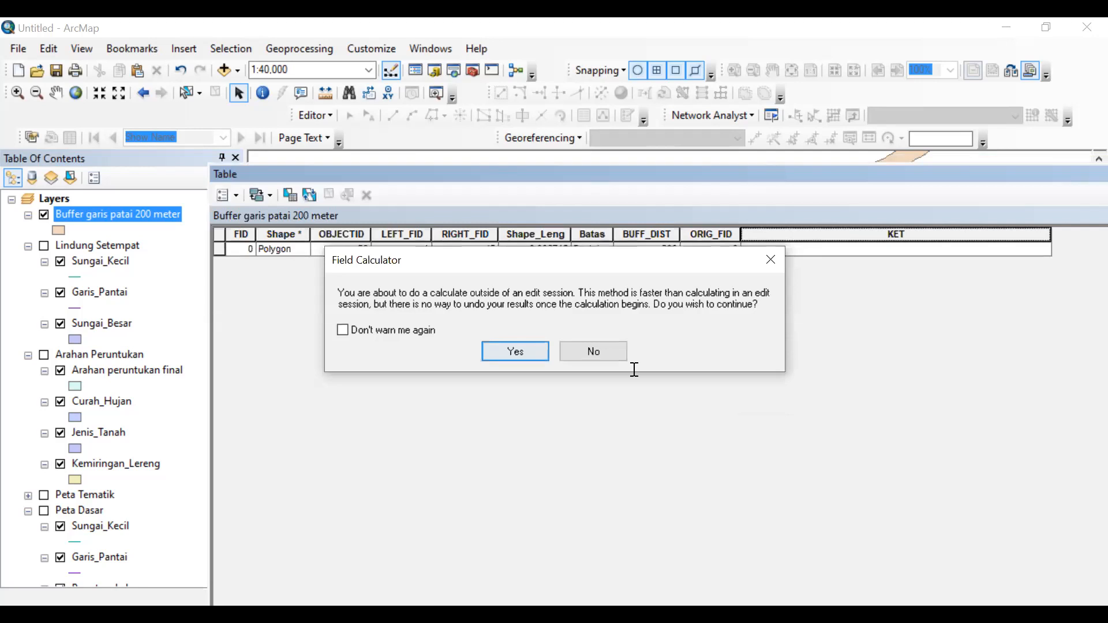
# Calculate the KET field of the coastline buffer as "Sempadan Pantai", outside an edit session.
pyautogui.press('Return')
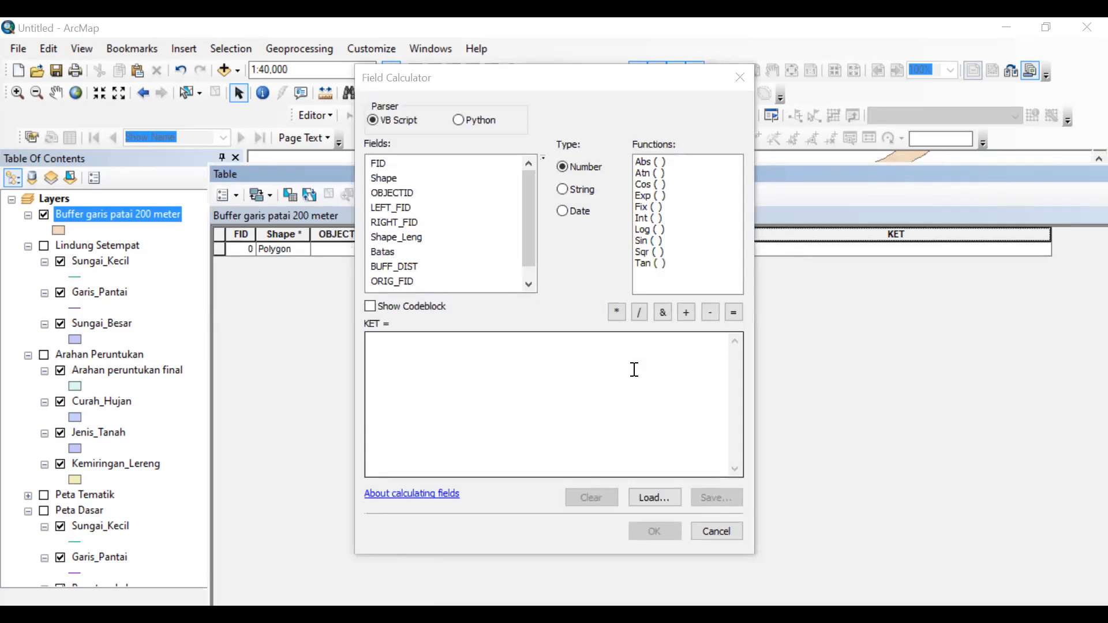
pyautogui.click(435, 366)
pyautogui.write('"Sem')
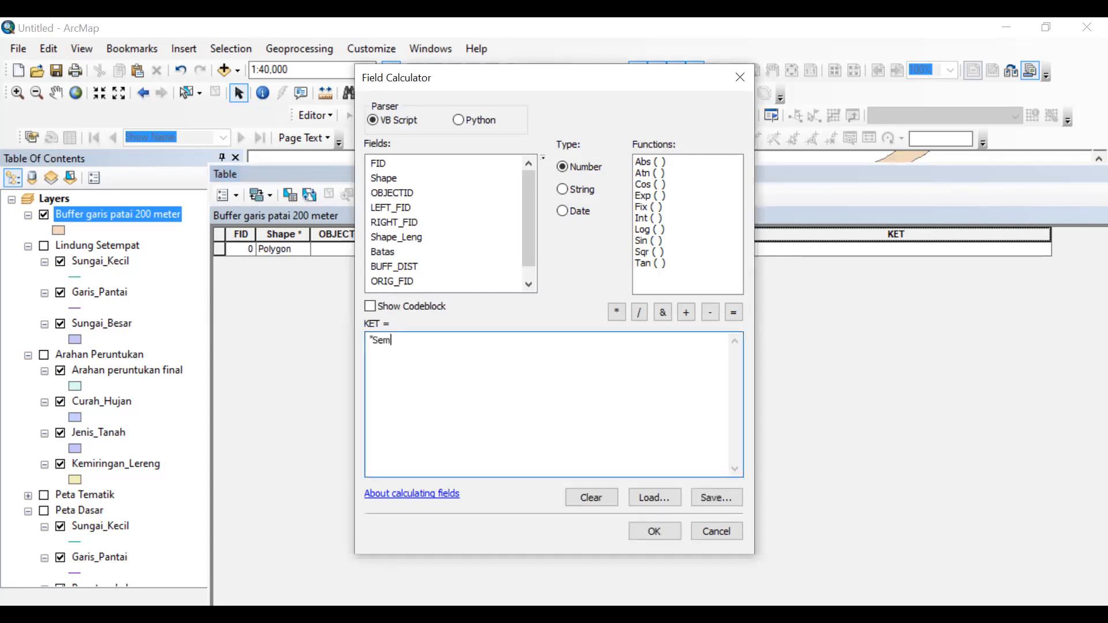
pyautogui.write('padan Pantai"')
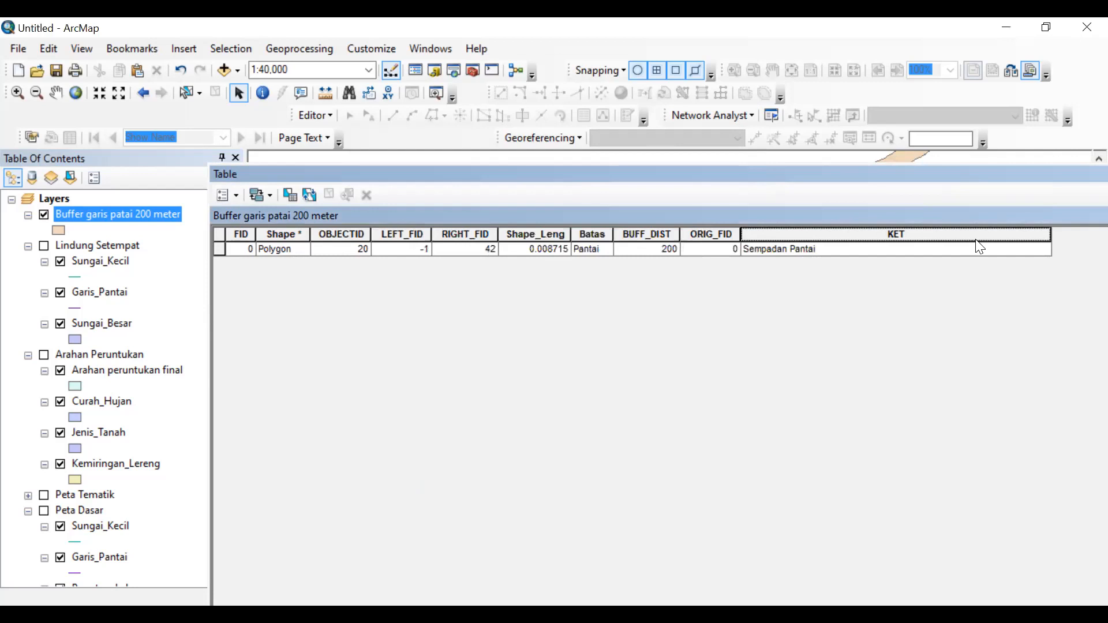
pyautogui.click(982, 226)
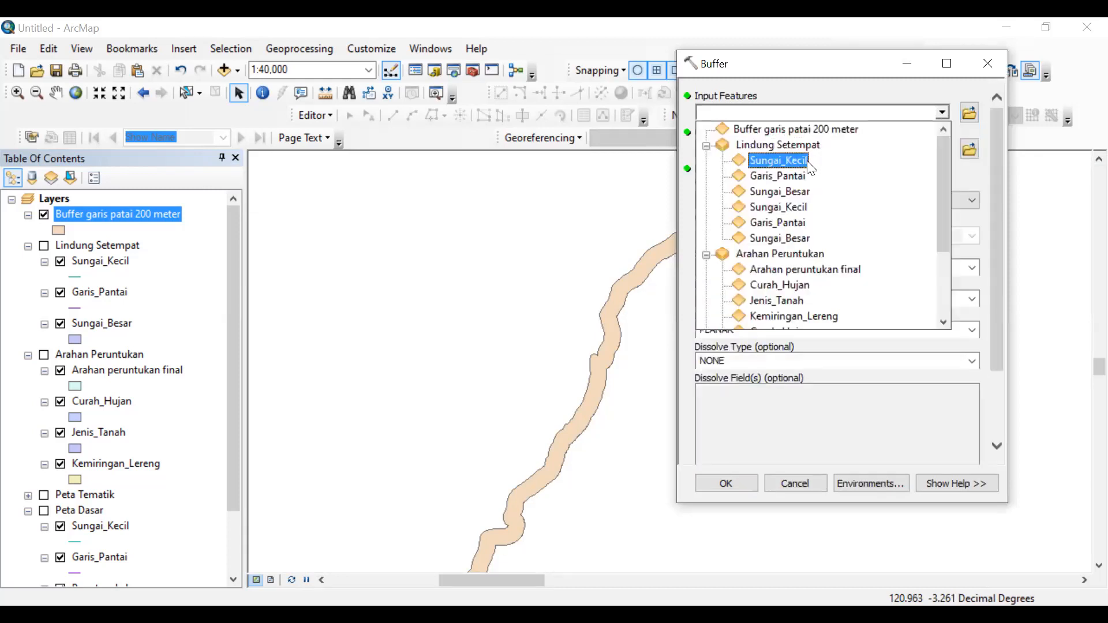
# Set Sungai_Kecil from Lindung Setempat as the buffer input and name the output "Buffer sungai kecil 15 meter.shp" in the Praktikum folder.
pyautogui.click(807, 160)
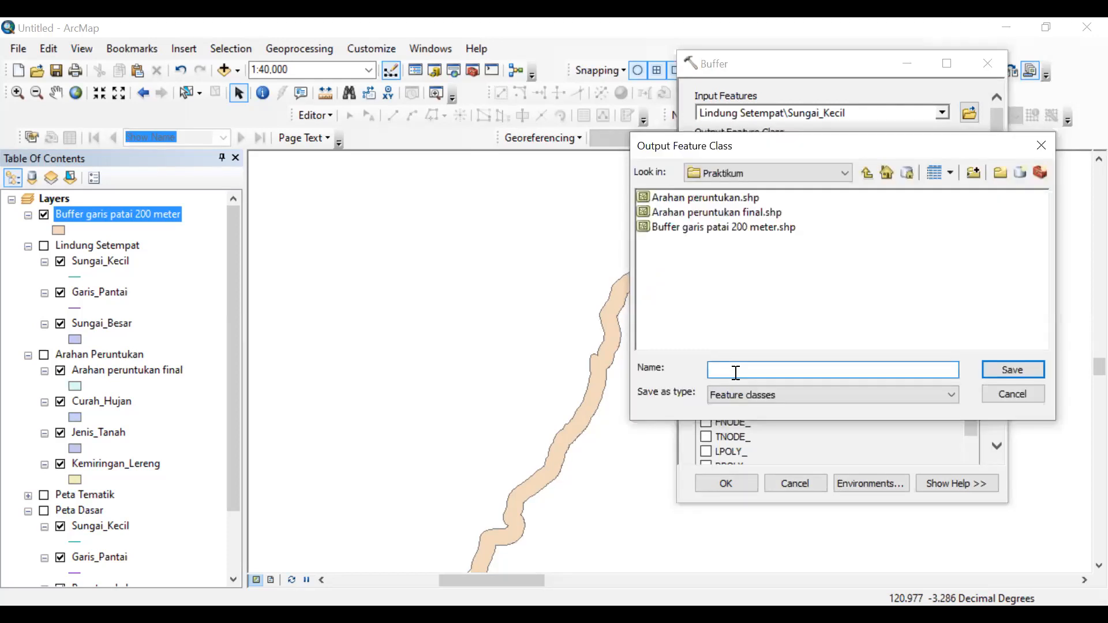
pyautogui.click(724, 227)
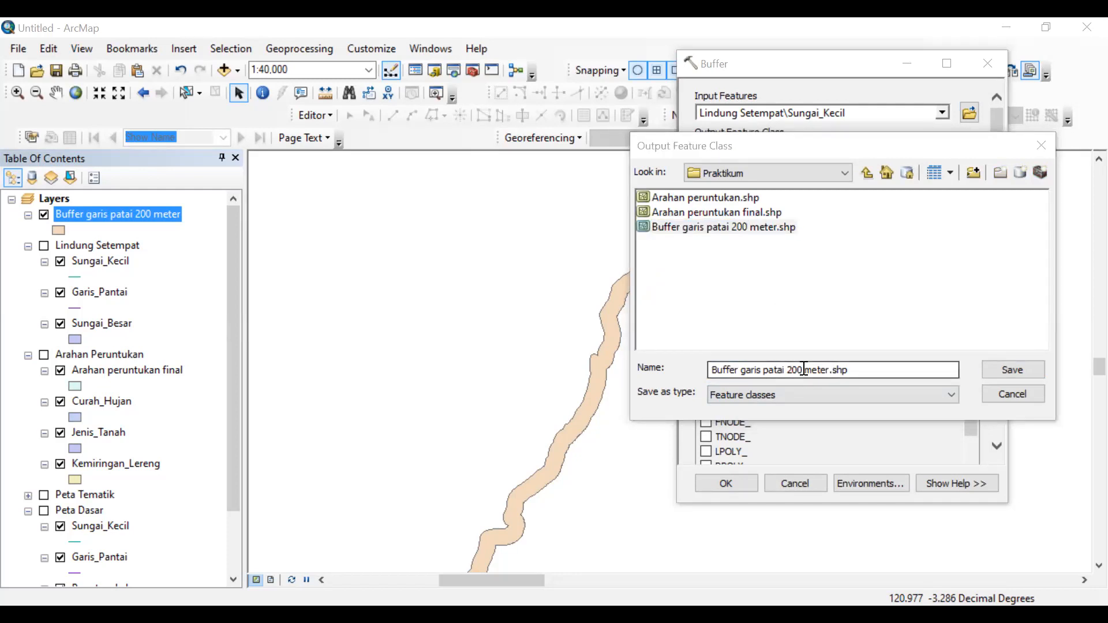
pyautogui.moveTo(739, 370); pyautogui.dragTo(776, 375)
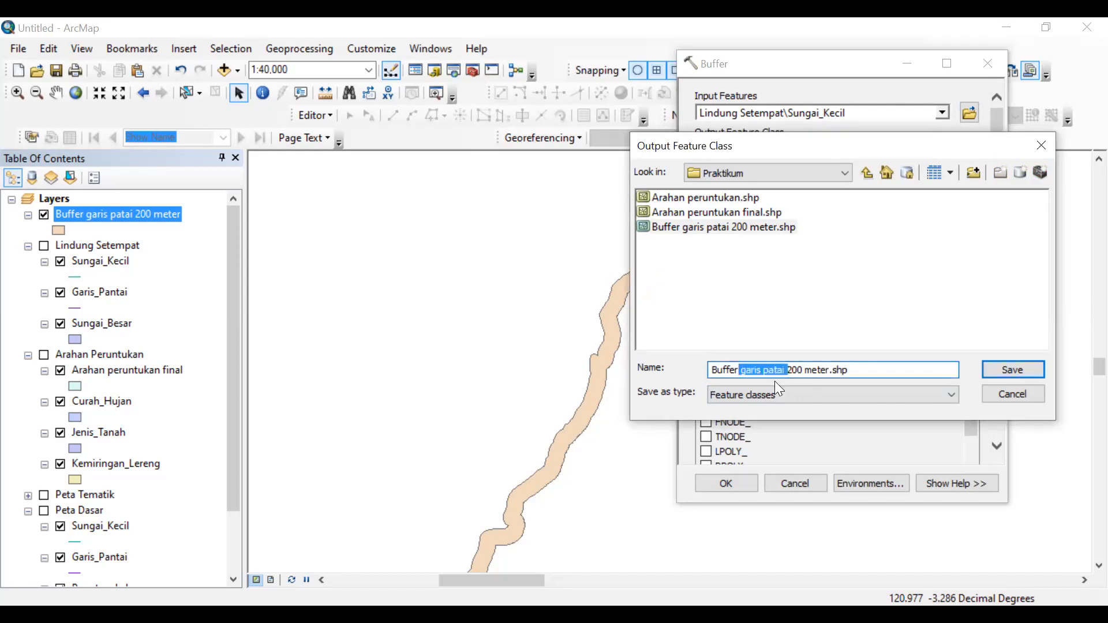
pyautogui.press('BackSpace')
pyautogui.write('sunga')
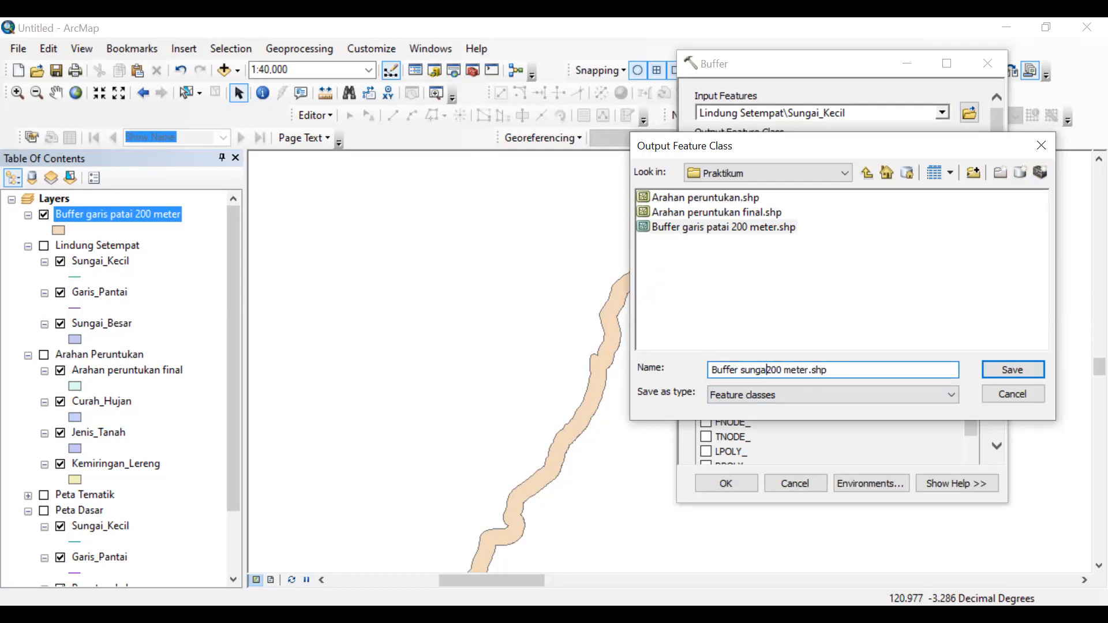
pyautogui.write('i kecil')
pyautogui.press('Delete')
pyautogui.press('Delete')
pyautogui.press('Delete')
pyautogui.write('15')
pyautogui.press('Return')
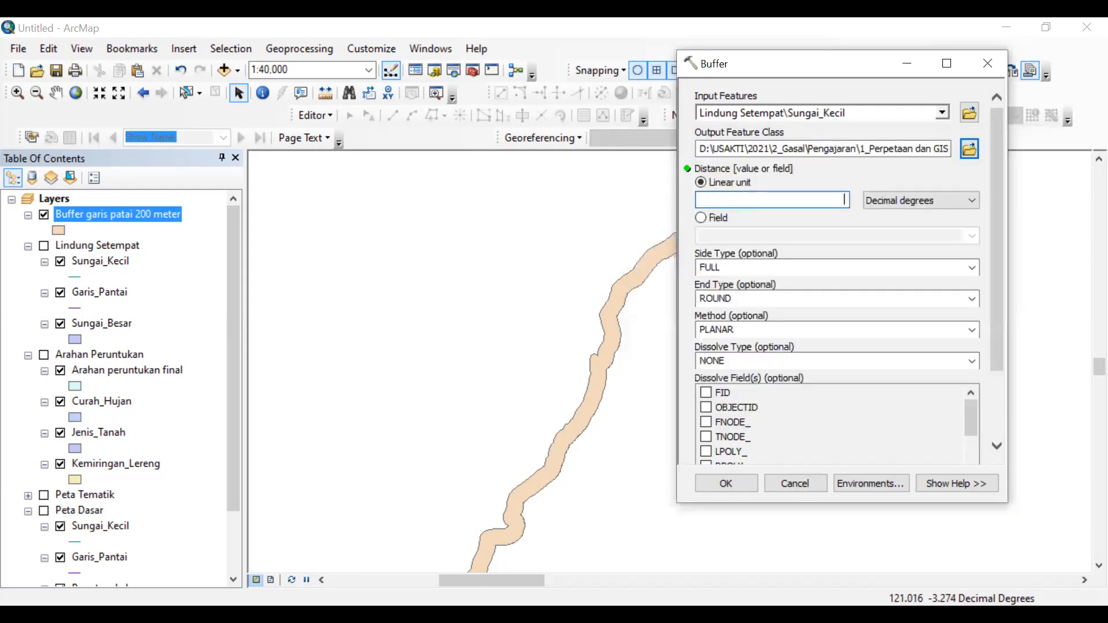
# Set the small-river buffer distance to 15 meters with a FLAT end type, and run the Buffer tool.
pyautogui.write('15')
pyautogui.click(918, 200)
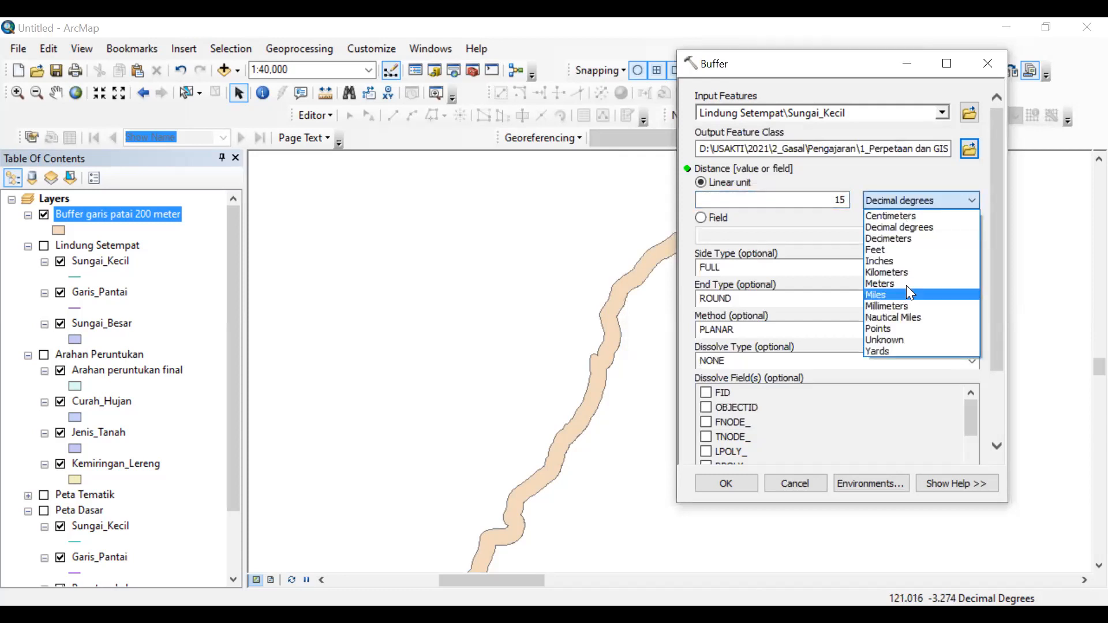
pyautogui.click(883, 284)
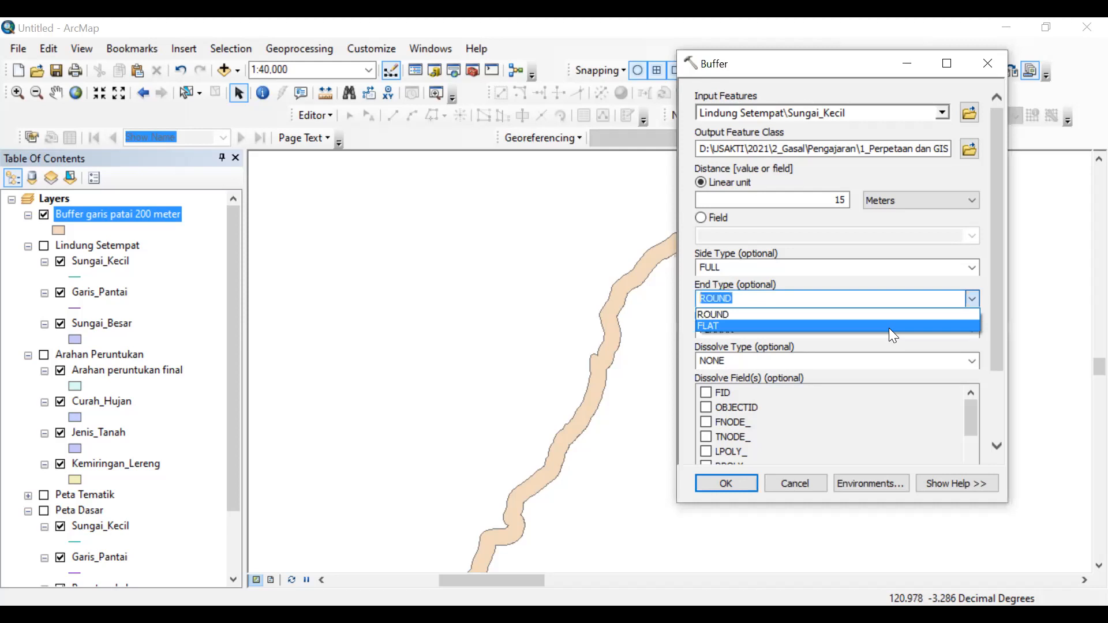
pyautogui.click(799, 377)
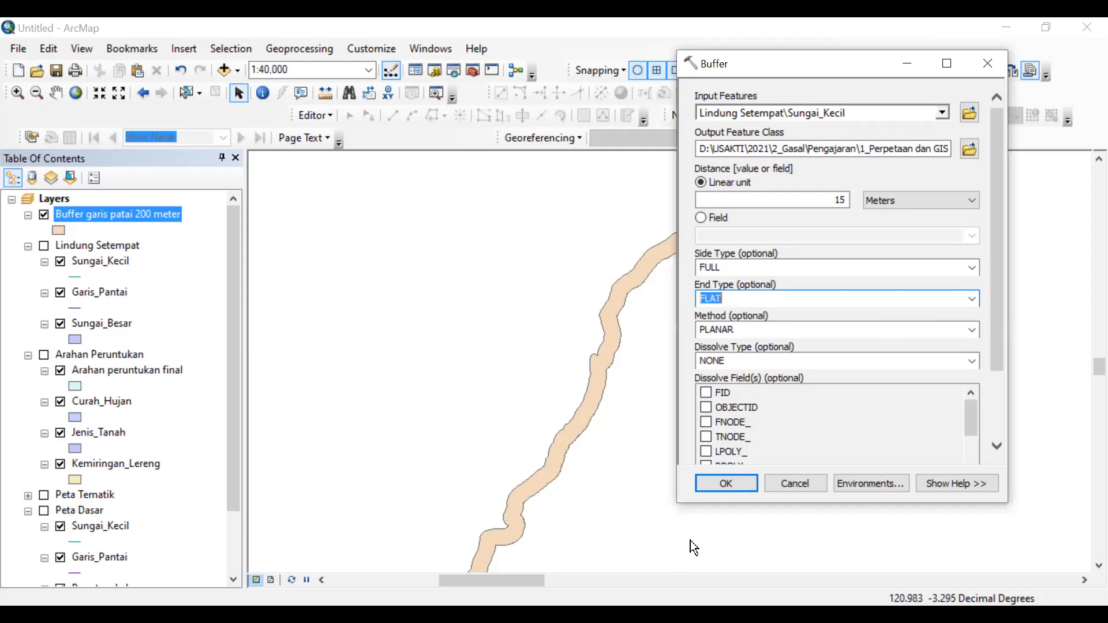
pyautogui.click(730, 486)
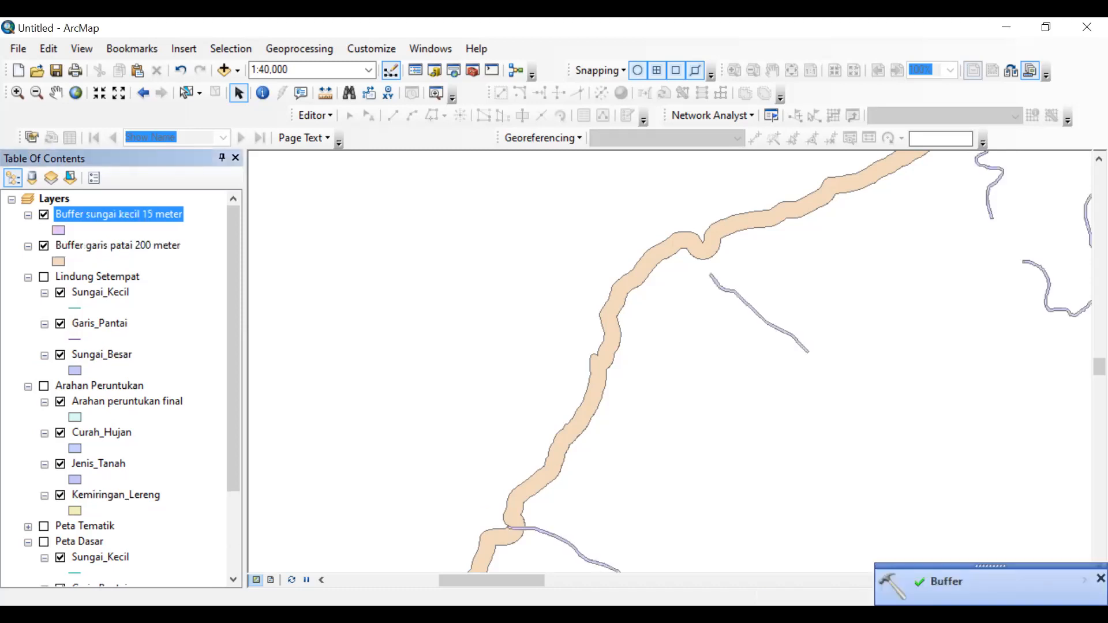
# Start a new buffer with Sungai_Besar from Lindung Setempat as input and "Buffer sungai besar 100 meter.shp" in the Praktikum folder as output.
pyautogui.click(306, 50)
pyautogui.click(327, 77)
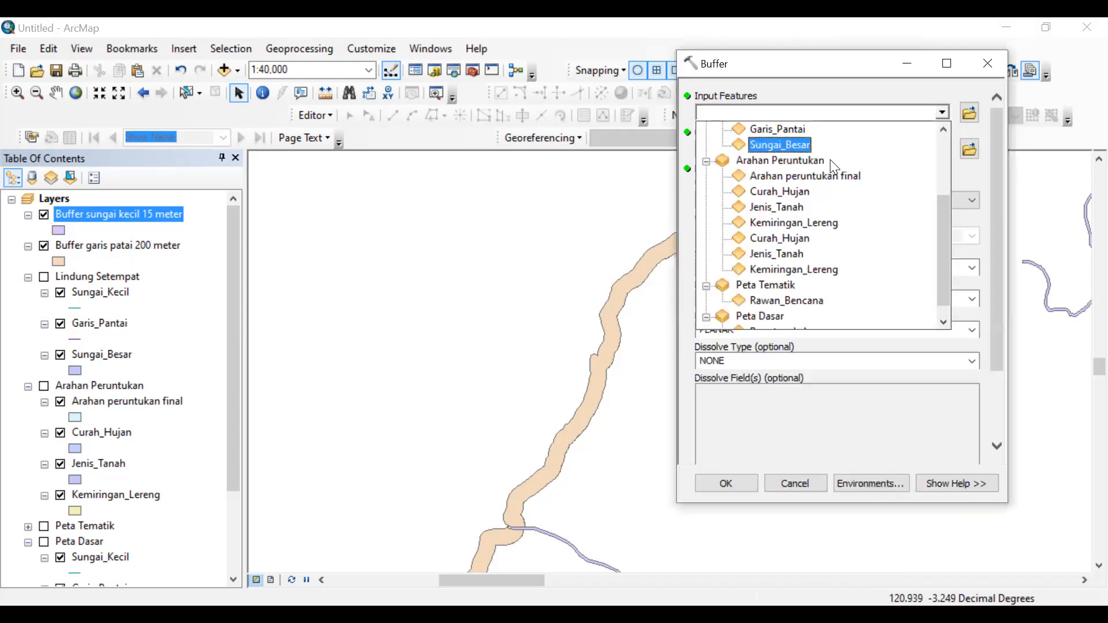
pyautogui.scroll(3, 830, 173)
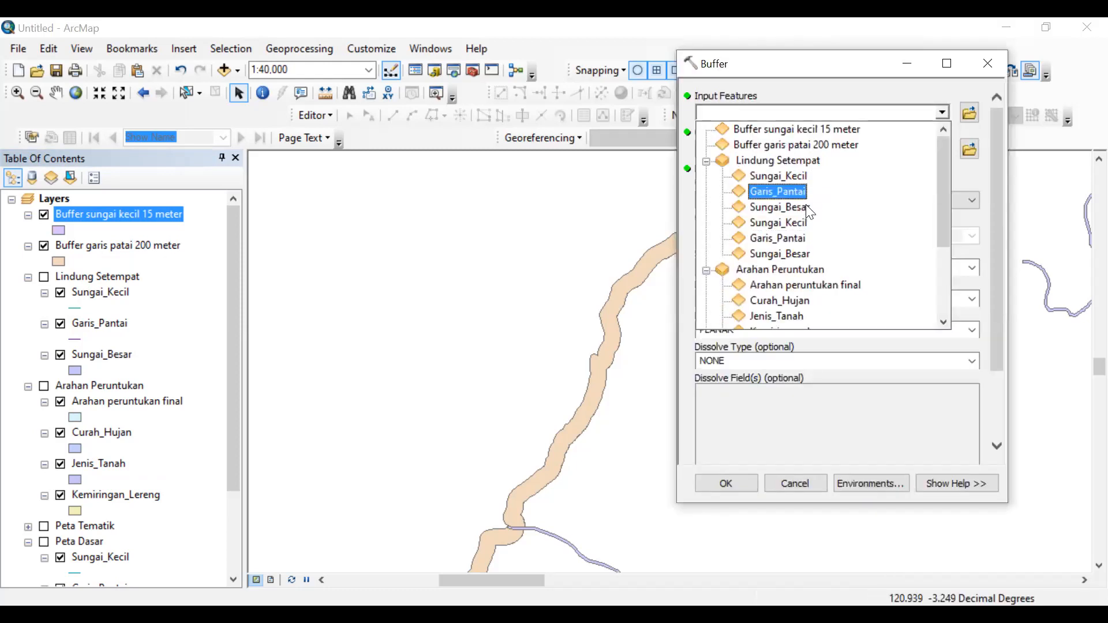
pyautogui.click(806, 205)
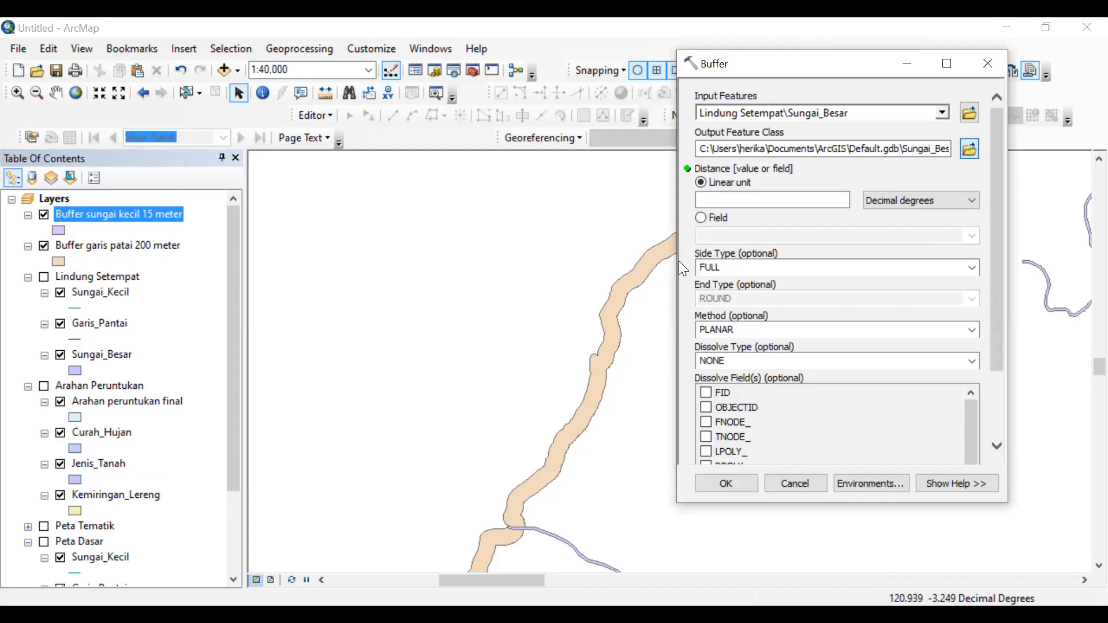
pyautogui.click(704, 245)
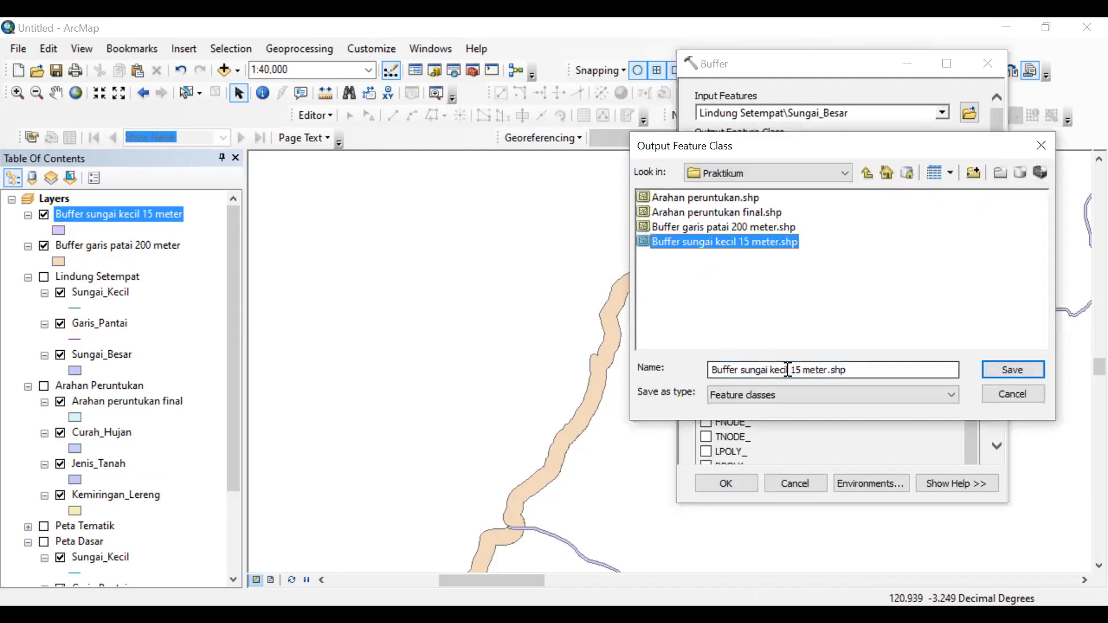
pyautogui.click(790, 369)
pyautogui.press('BackSpace')
pyautogui.press('BackSpace')
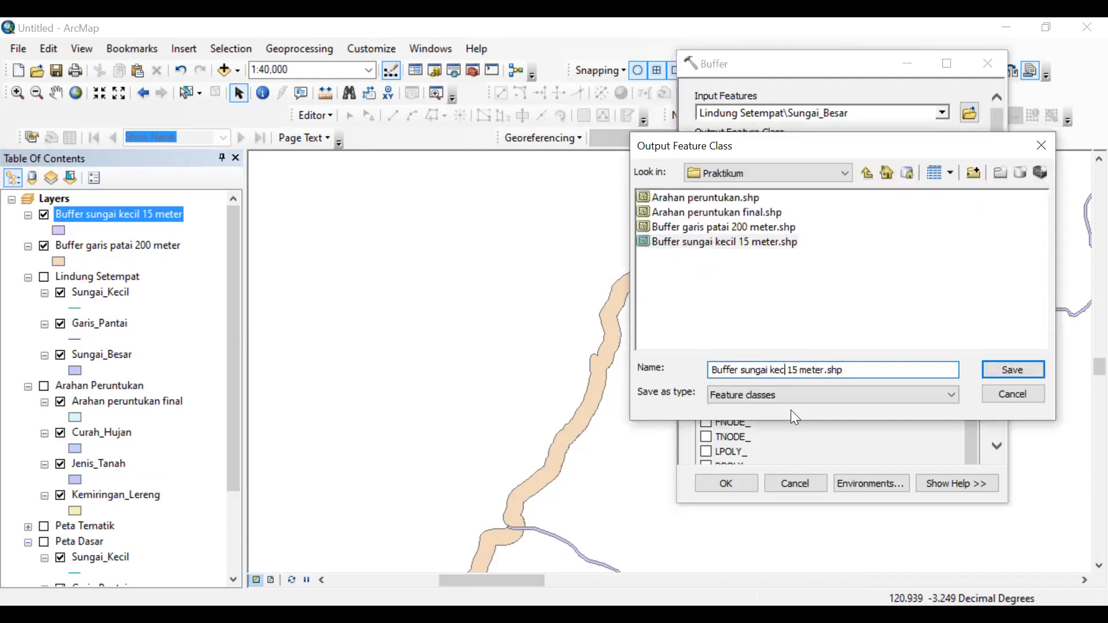
pyautogui.press('BackSpace')
pyautogui.press('BackSpace')
pyautogui.press('BackSpace')
pyautogui.write('besar')
pyautogui.press('BackSpace')
pyautogui.press('BackSpace')
pyautogui.write('00')
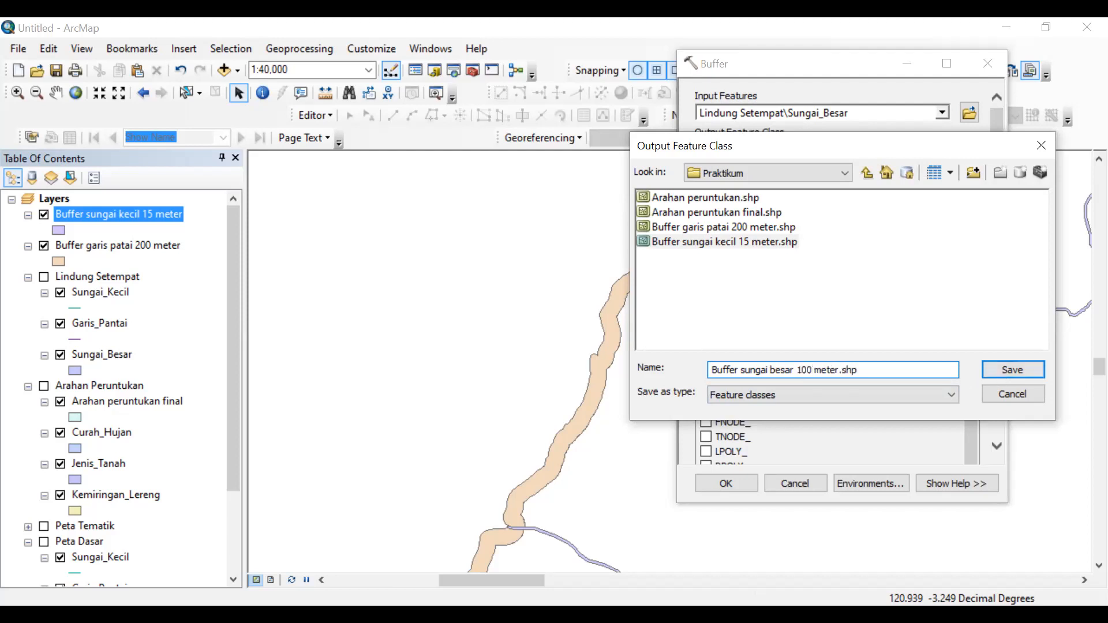
pyautogui.click(1012, 370)
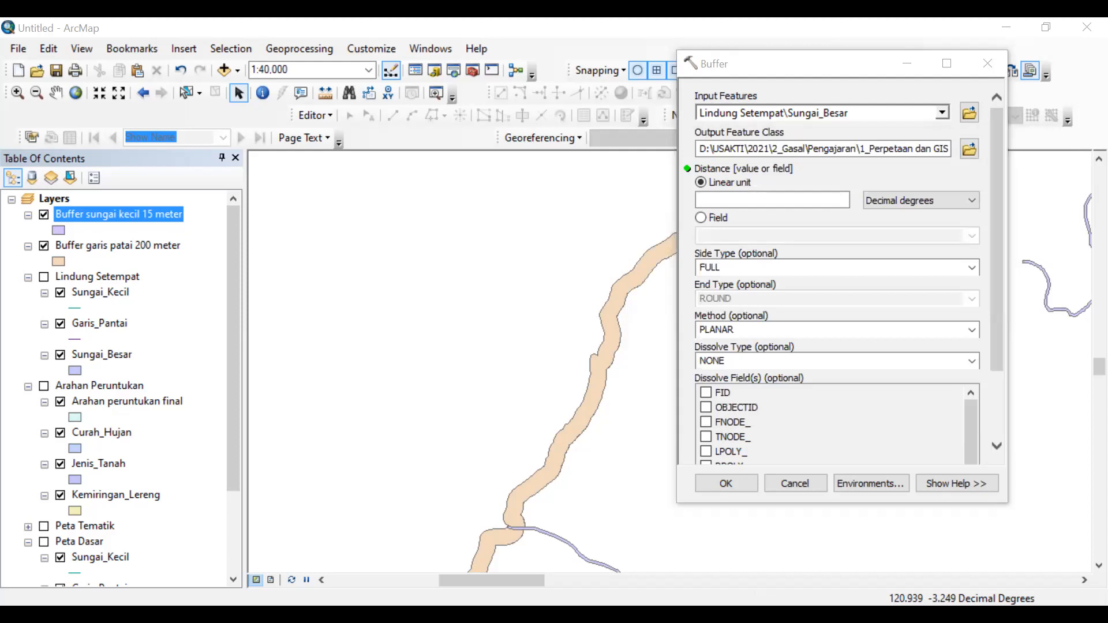
# Set the Sungai_Besar buffer distance to 100 meters with the PLANAR method, and run the Buffer tool.
pyautogui.click(822, 202)
pyautogui.write('100')
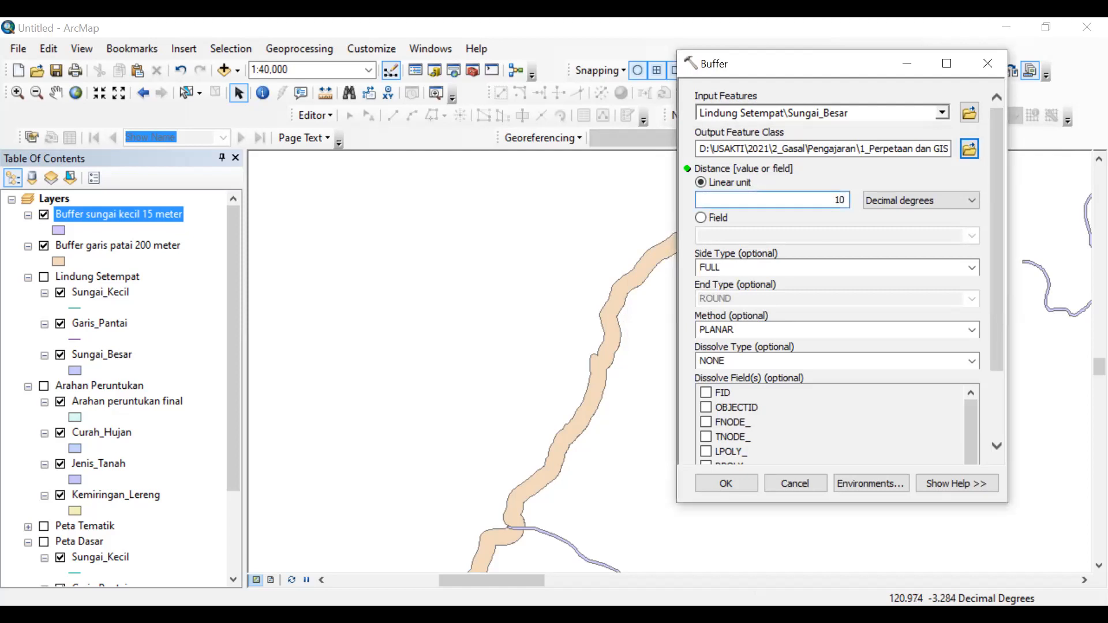
pyautogui.click(931, 203)
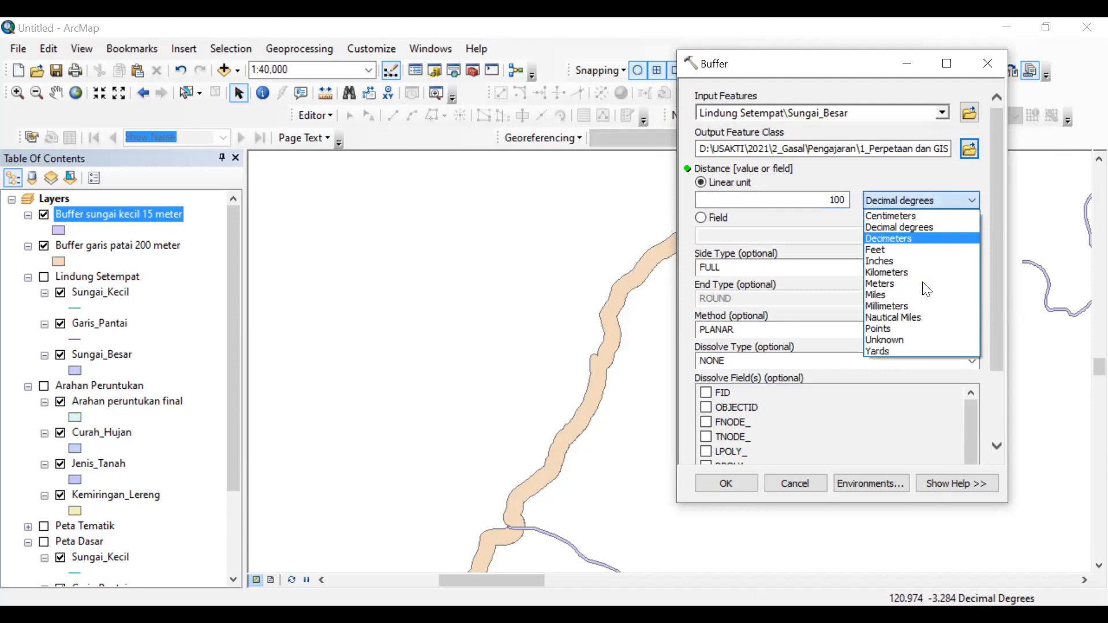
pyautogui.click(924, 282)
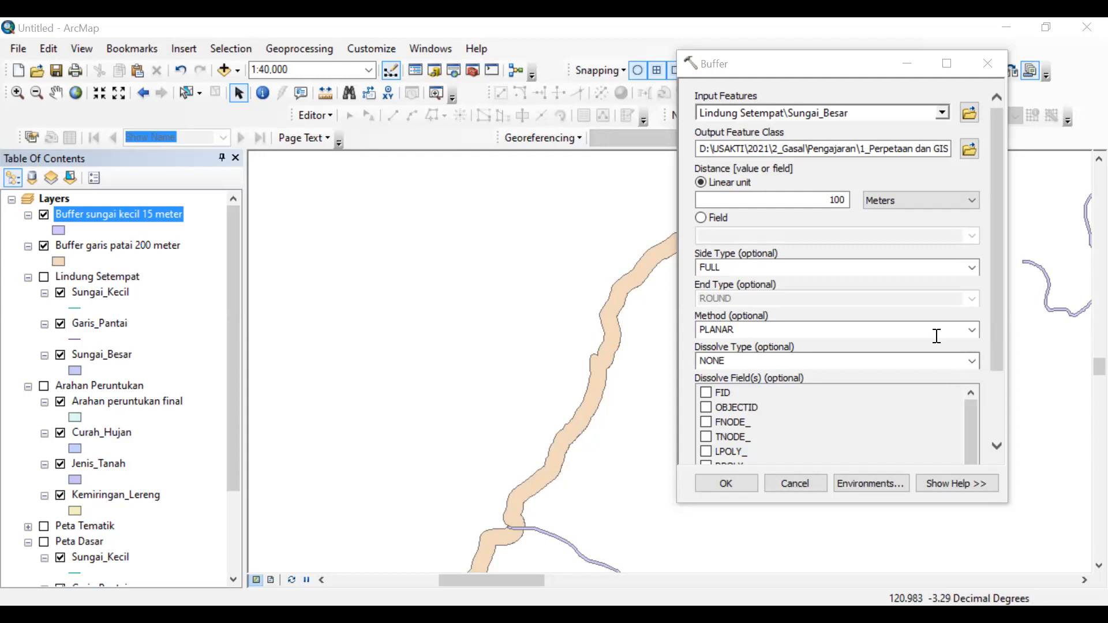
pyautogui.click(883, 330)
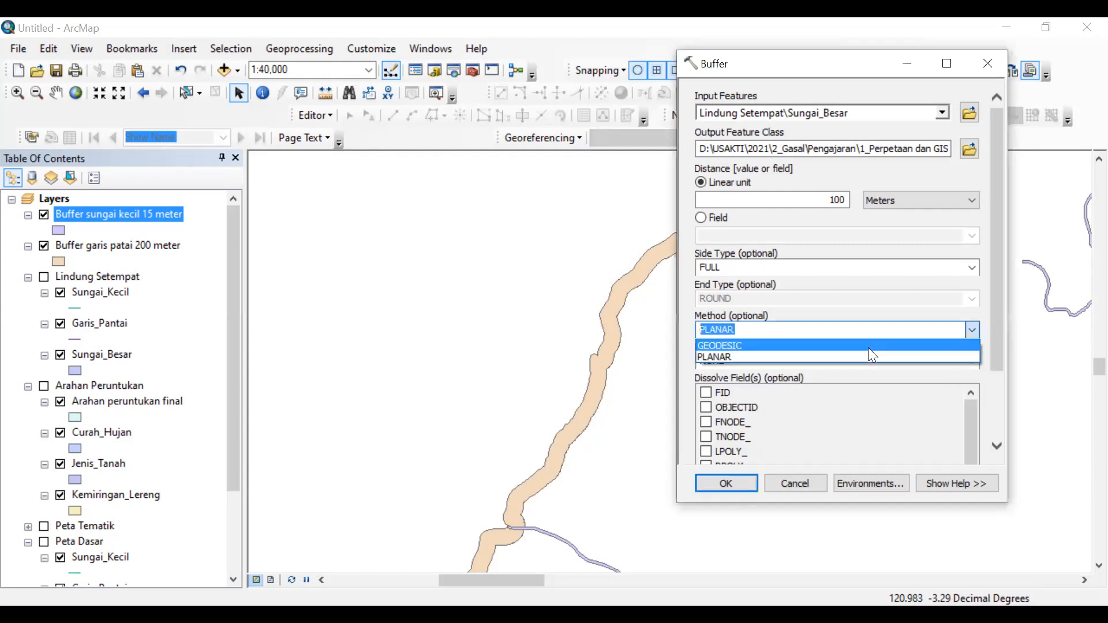
pyautogui.click(868, 348)
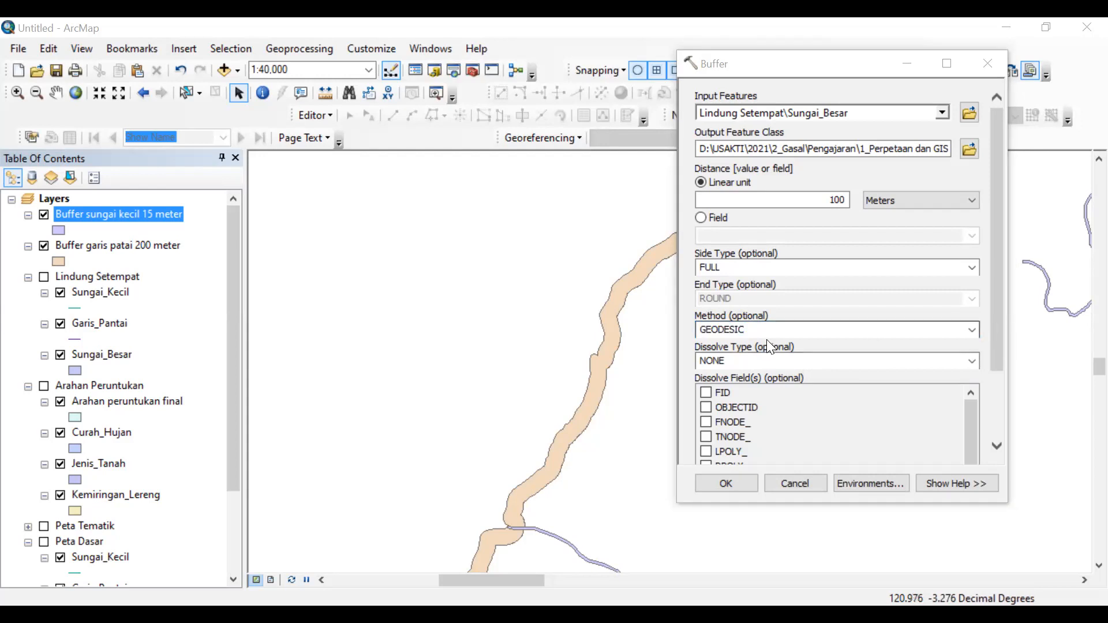
pyautogui.click(975, 333)
pyautogui.click(979, 329)
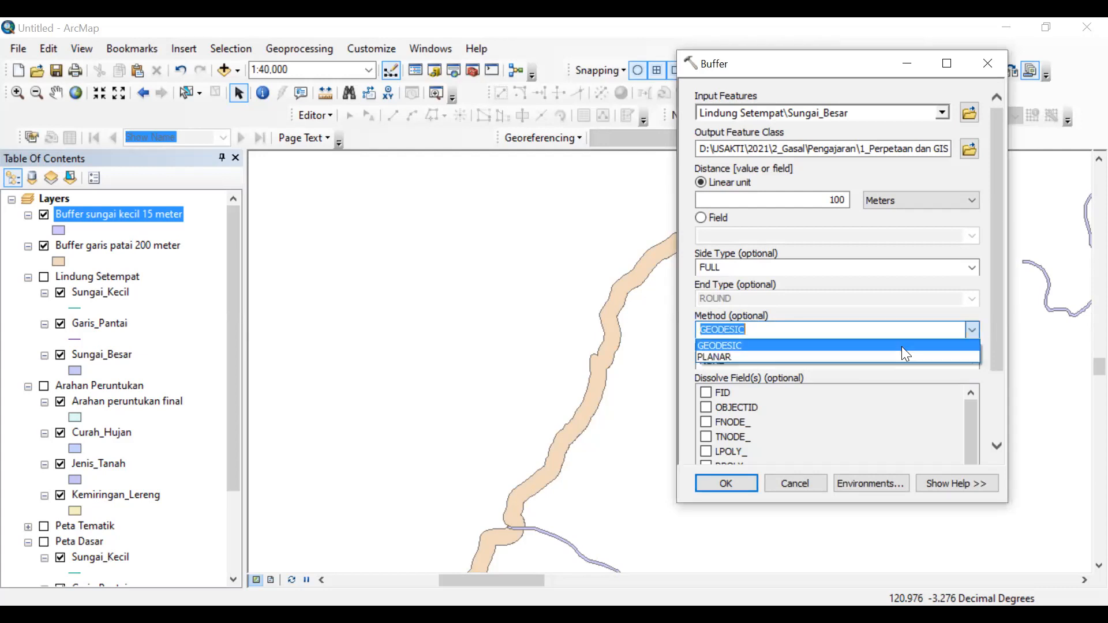
pyautogui.click(888, 357)
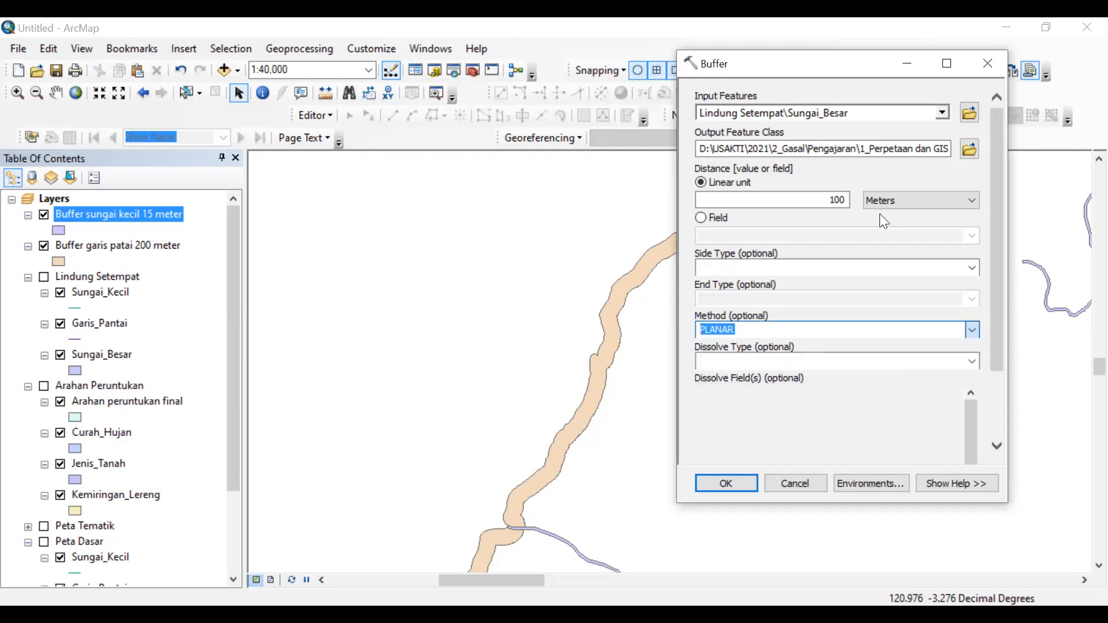
pyautogui.click(738, 484)
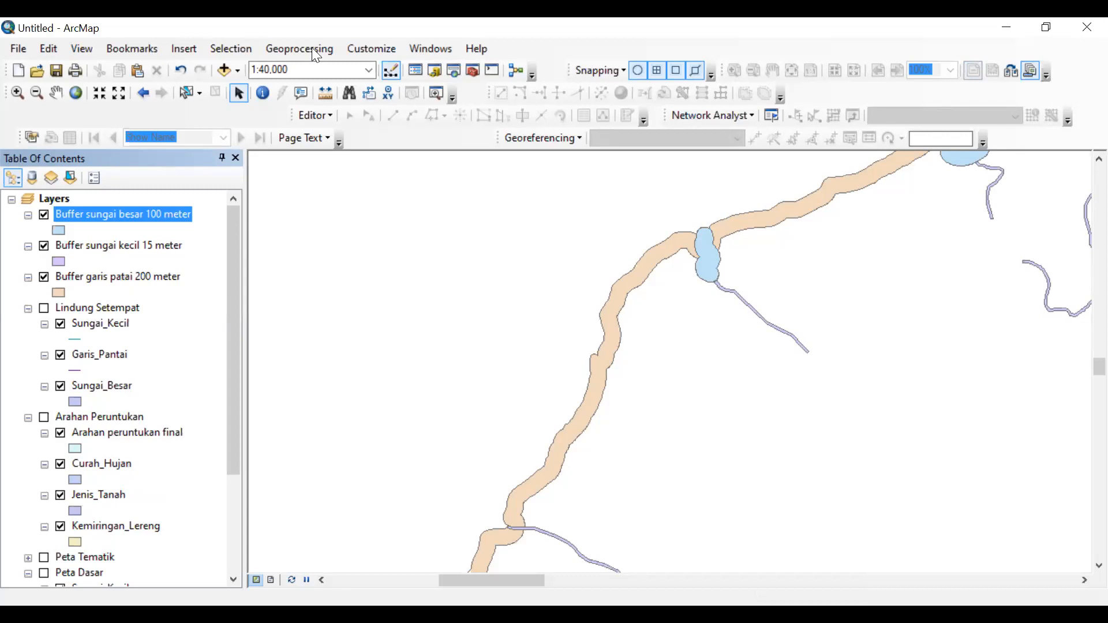
# Start a Union and add the large-river, small-river and coastline buffer layers as its input features.
pyautogui.click(322, 128)
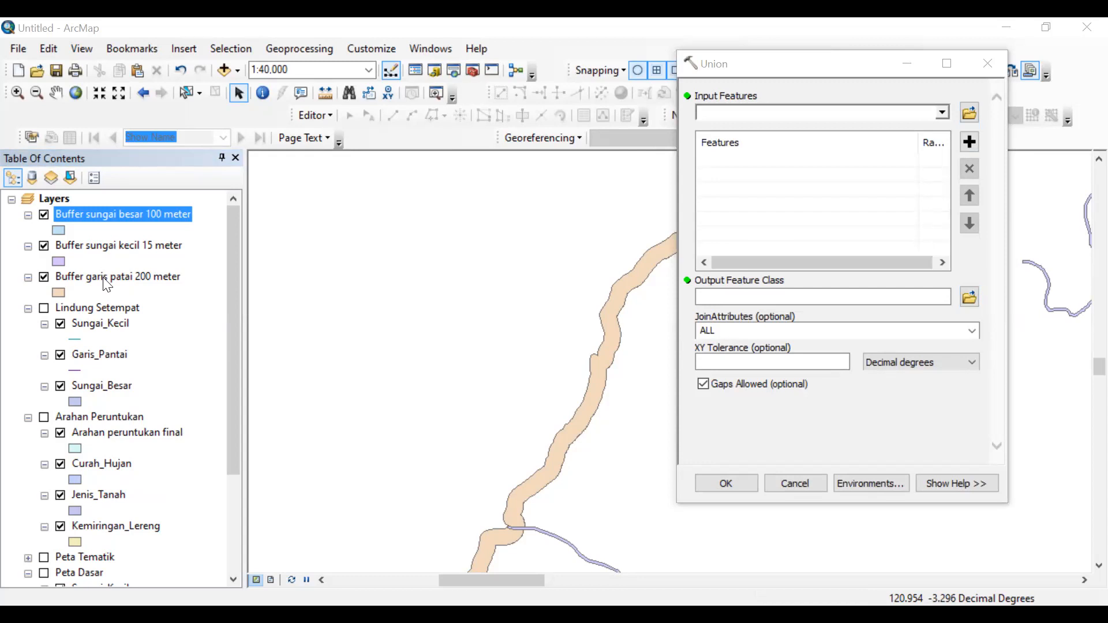
pyautogui.keyDown('shift'); pyautogui.click(131, 210); pyautogui.keyUp('shift')
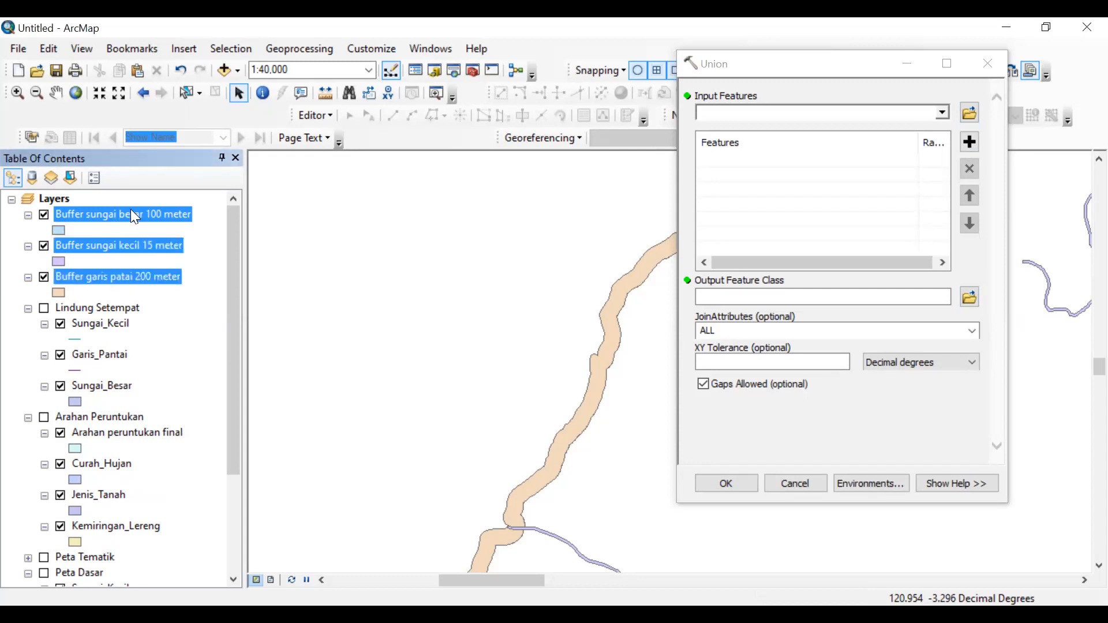
pyautogui.moveTo(133, 214); pyautogui.dragTo(791, 174)
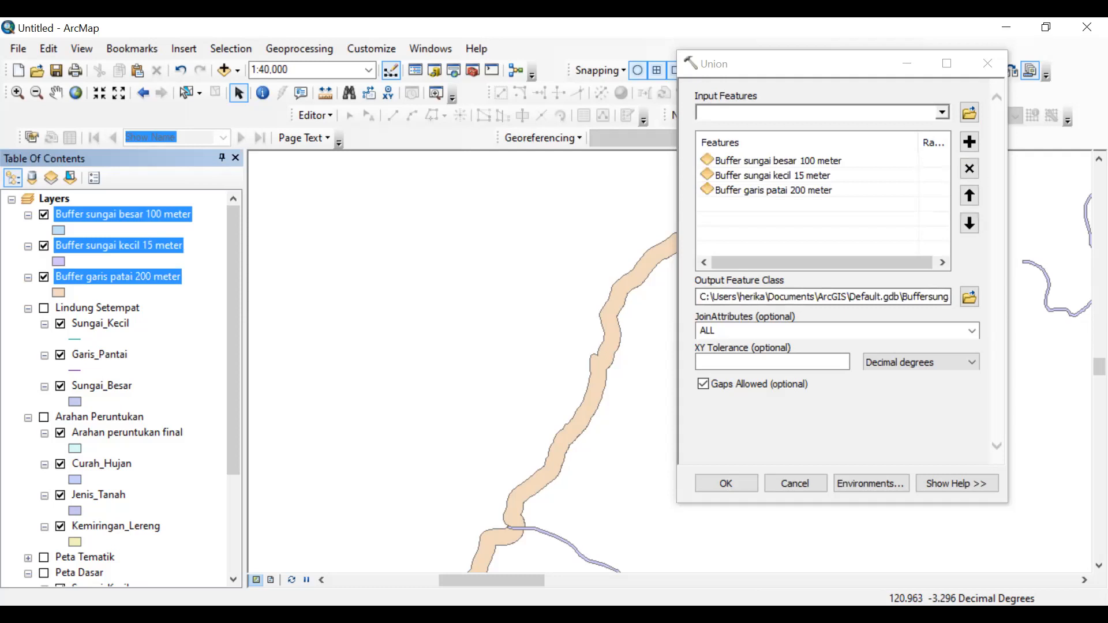
# Name the union output "Lindung setempat" in the Praktikum folder and run the Union tool.
pyautogui.click(969, 297)
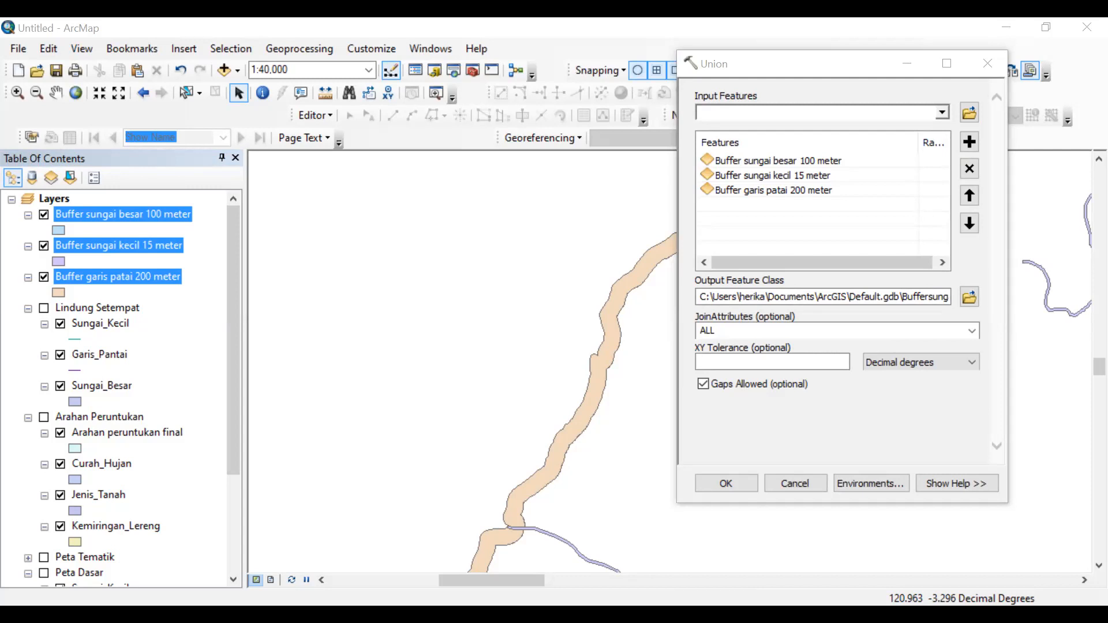
pyautogui.click(969, 296)
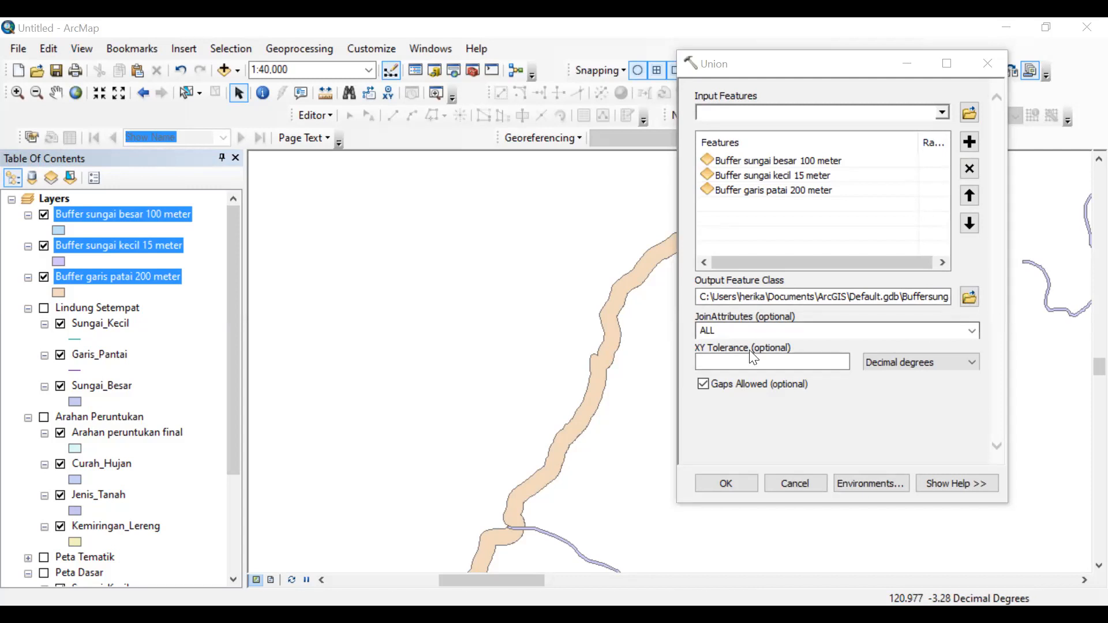
pyautogui.write('L')
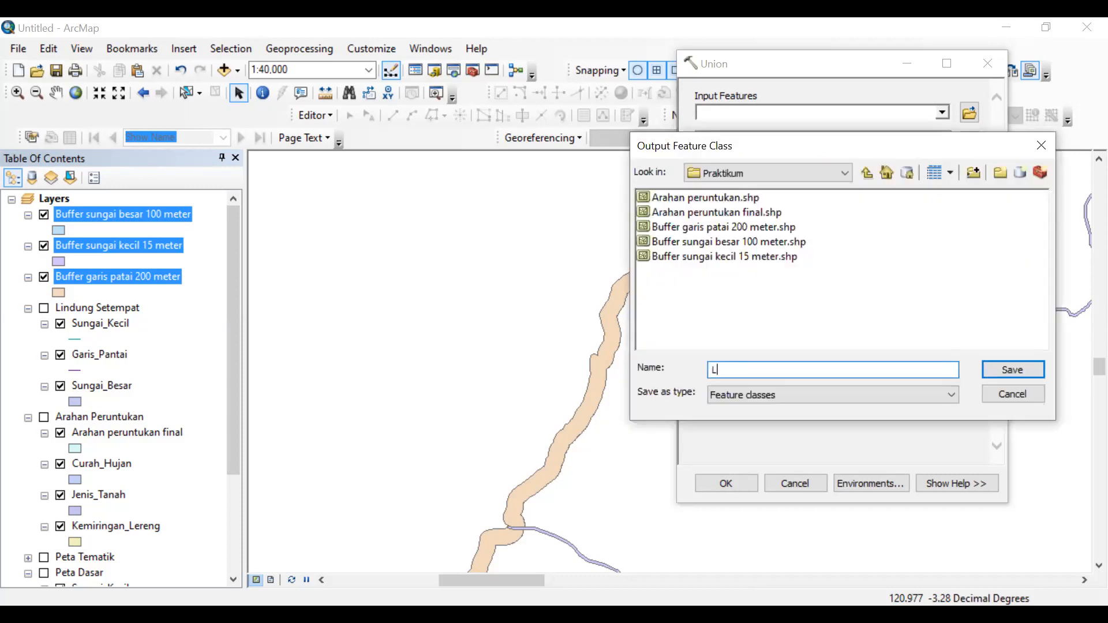
pyautogui.write('indung setempat')
pyautogui.press('Return')
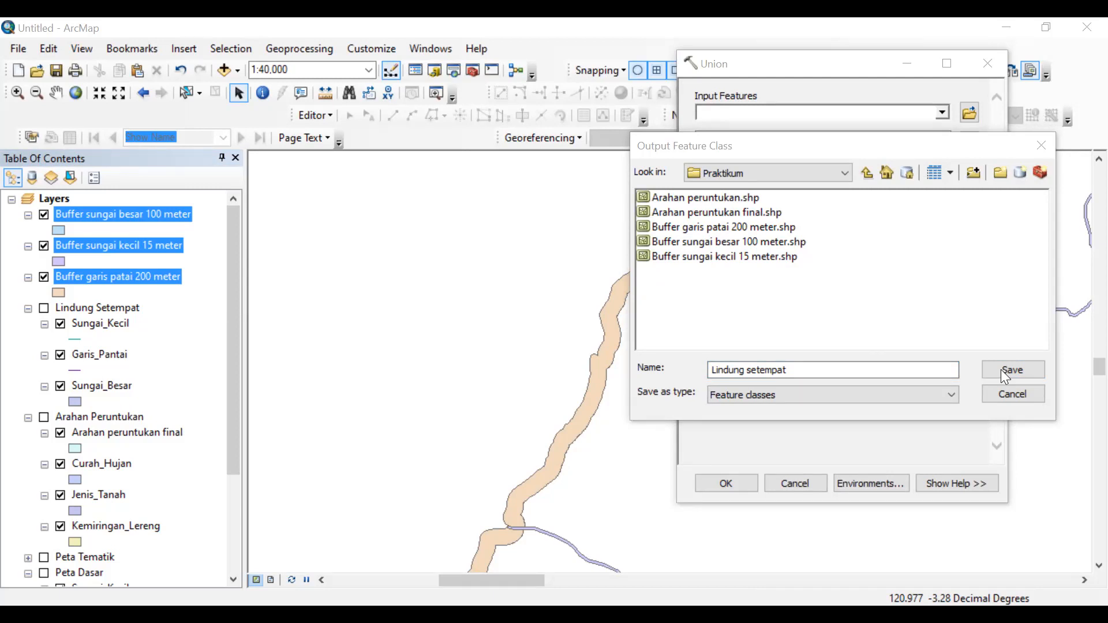
pyautogui.click(735, 485)
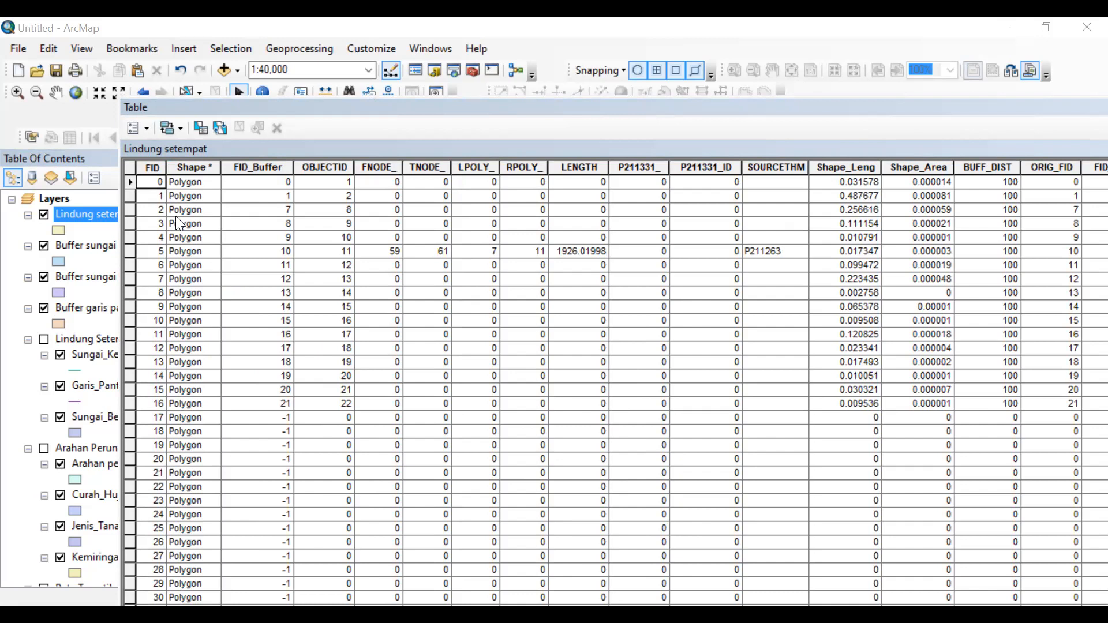
# Start a Select By Attributes query on the Lindung setempat table and add the KET field to its WHERE clause.
pyautogui.click(138, 128)
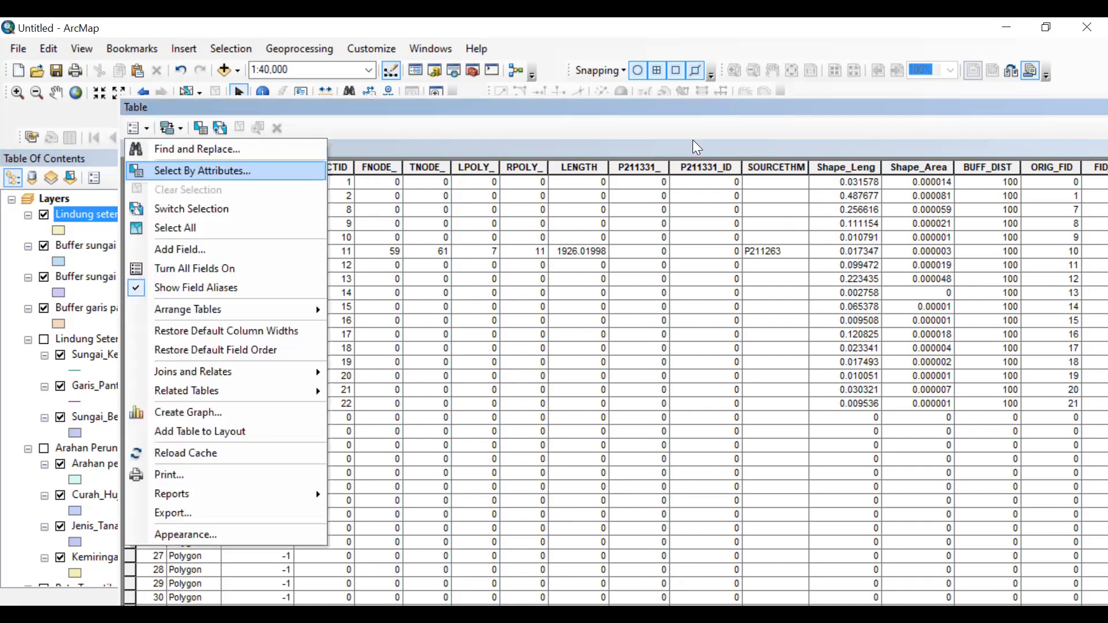
pyautogui.press('Return')
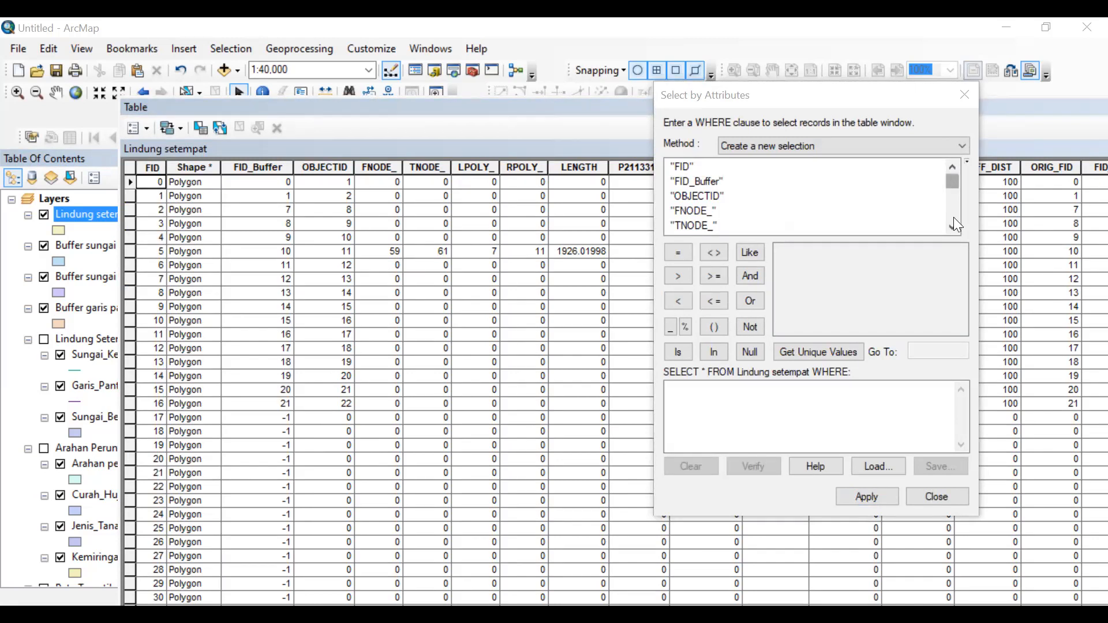
pyautogui.moveTo(953, 199)
pyautogui.mouseDown()
pyautogui.moveTo(954, 213)
pyautogui.moveTo(959, 184)
pyautogui.mouseUp()
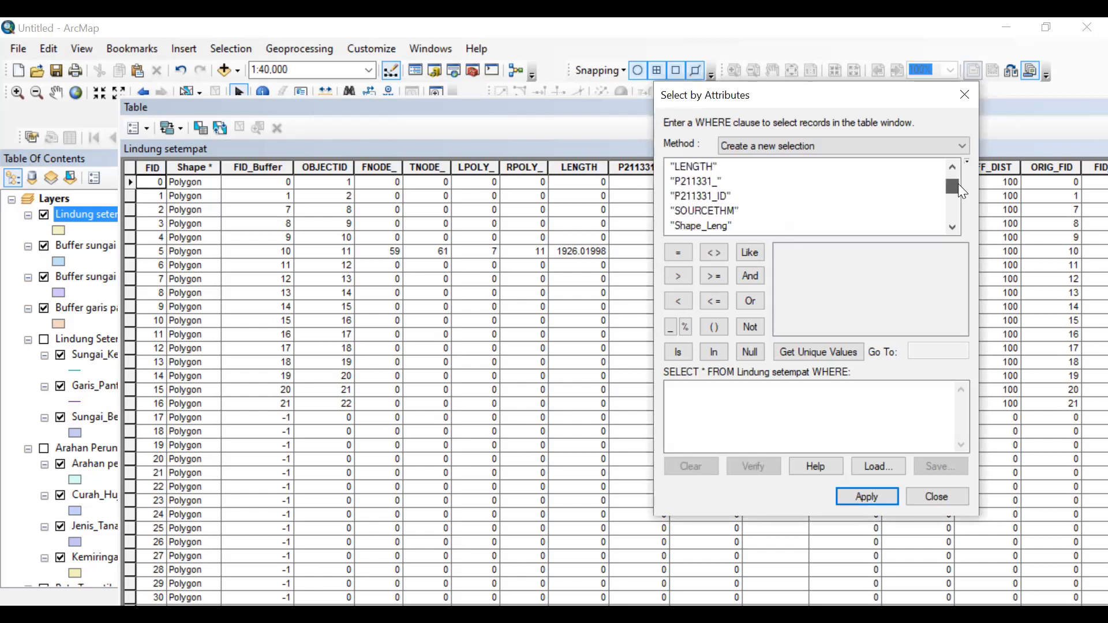
pyautogui.scroll(-4, 957, 188)
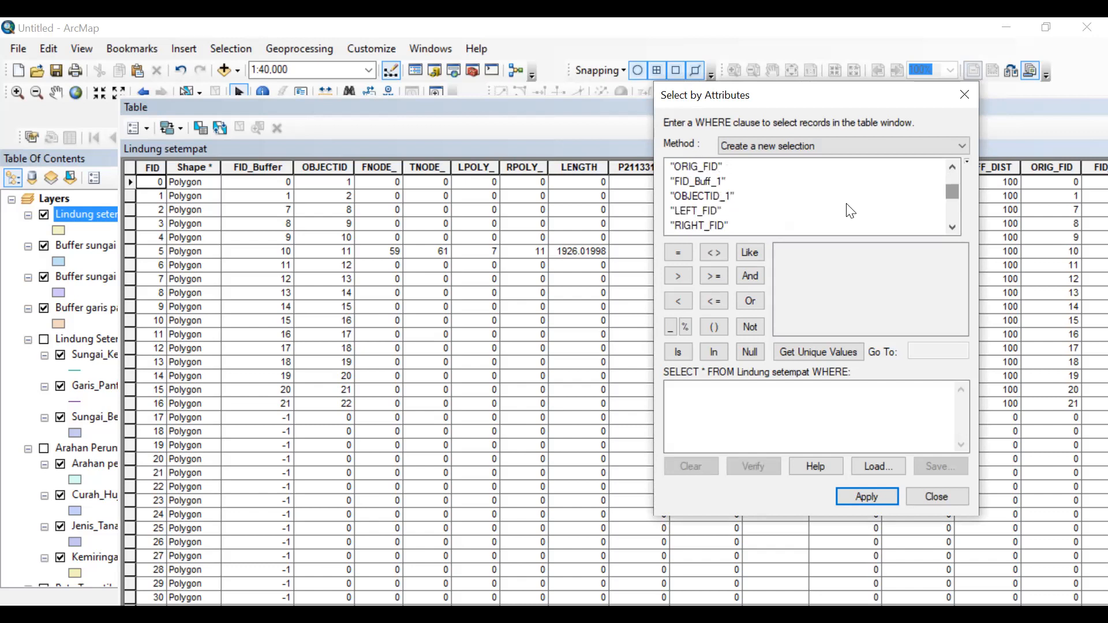
pyautogui.scroll(1, 950, 201)
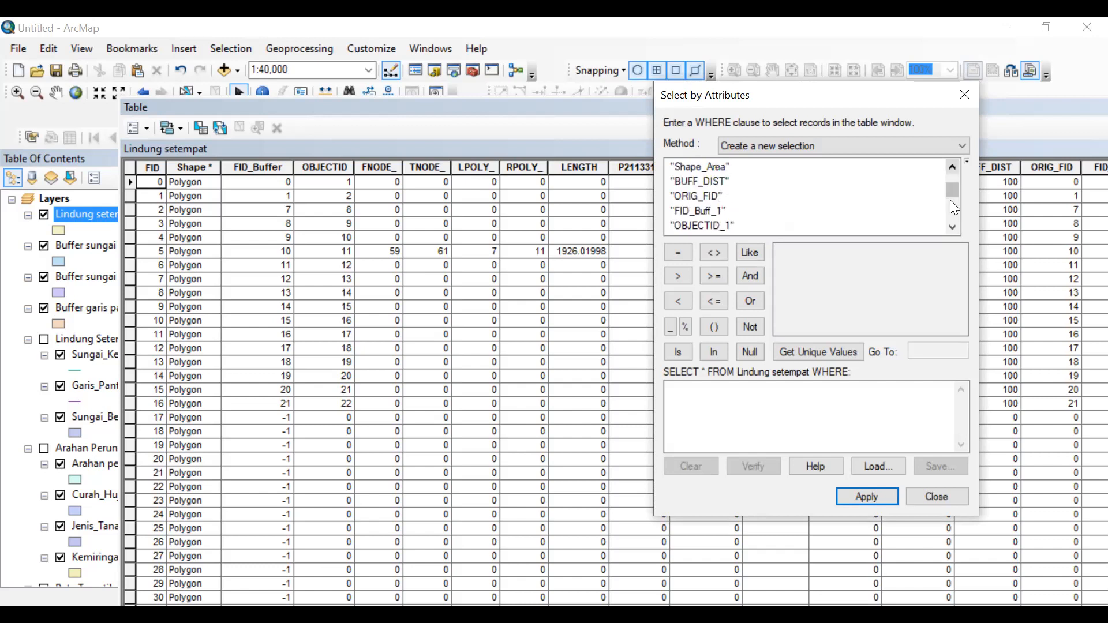
pyautogui.scroll(-1, 952, 228)
pyautogui.scroll(-2, 951, 225)
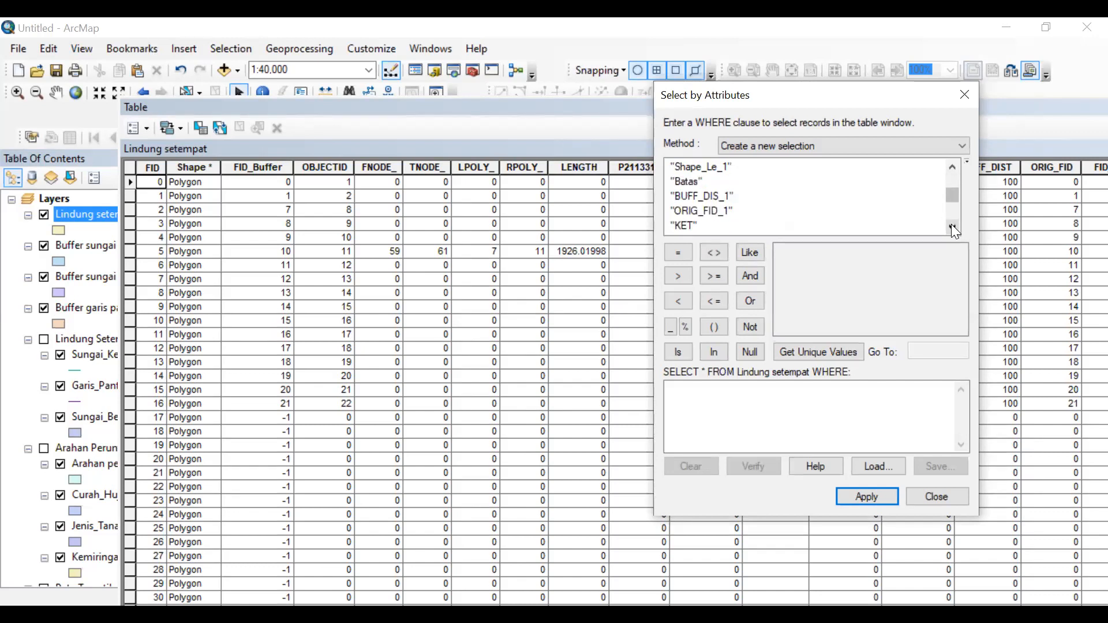
pyautogui.click(952, 167)
pyautogui.doubleClick(683, 225)
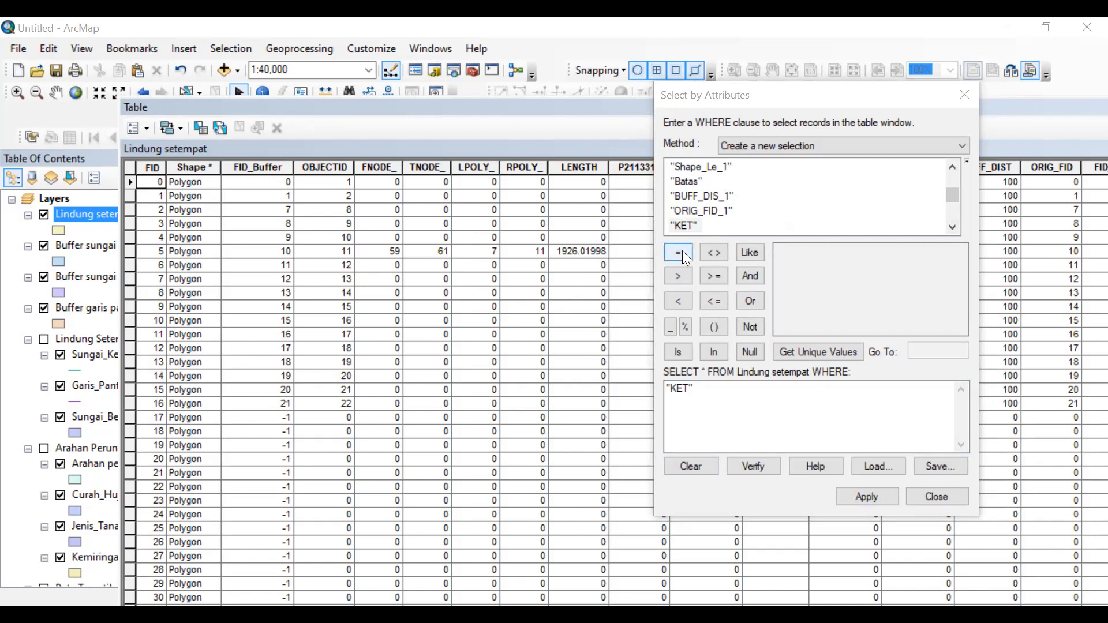
# Complete the WHERE clause as "KET" = ' ' using the field's unique values, and apply the selection.
pyautogui.click(806, 352)
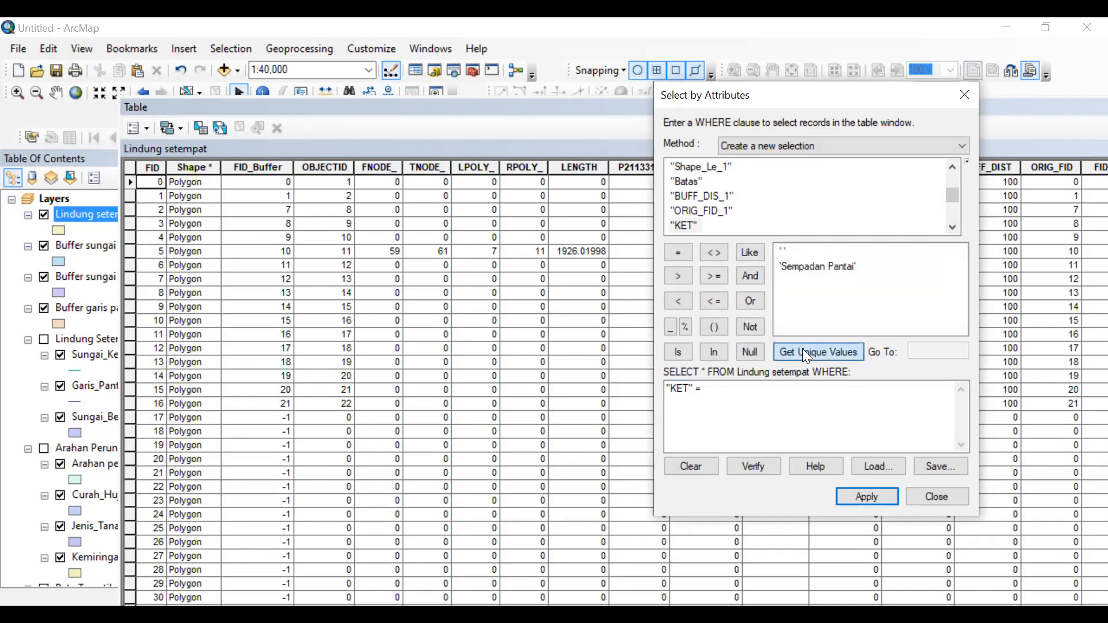
pyautogui.click(787, 254)
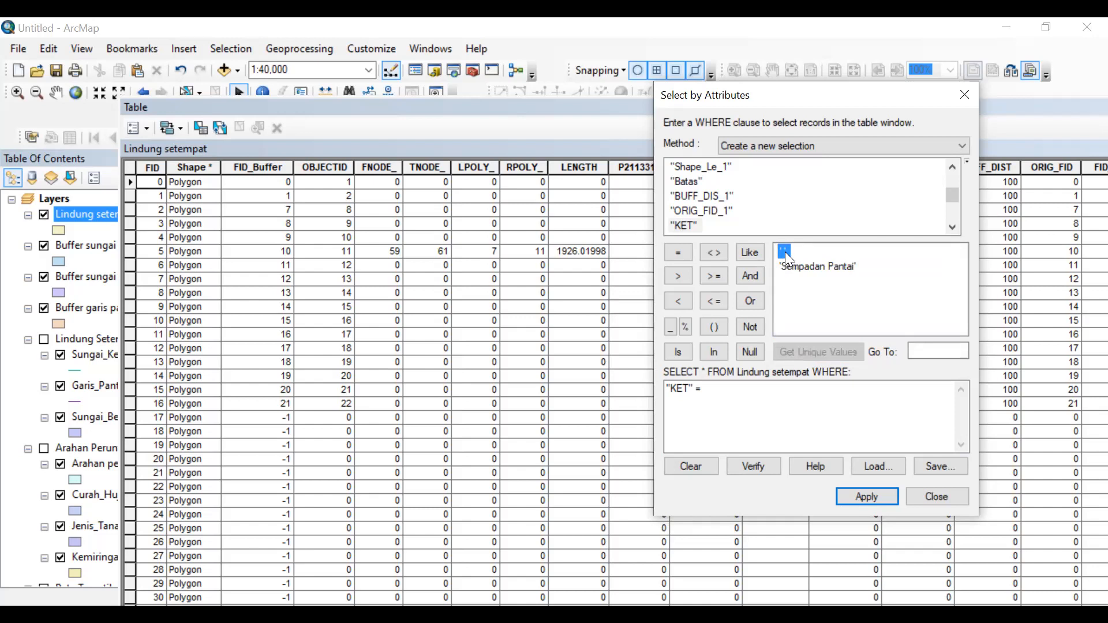
pyautogui.doubleClick(785, 251)
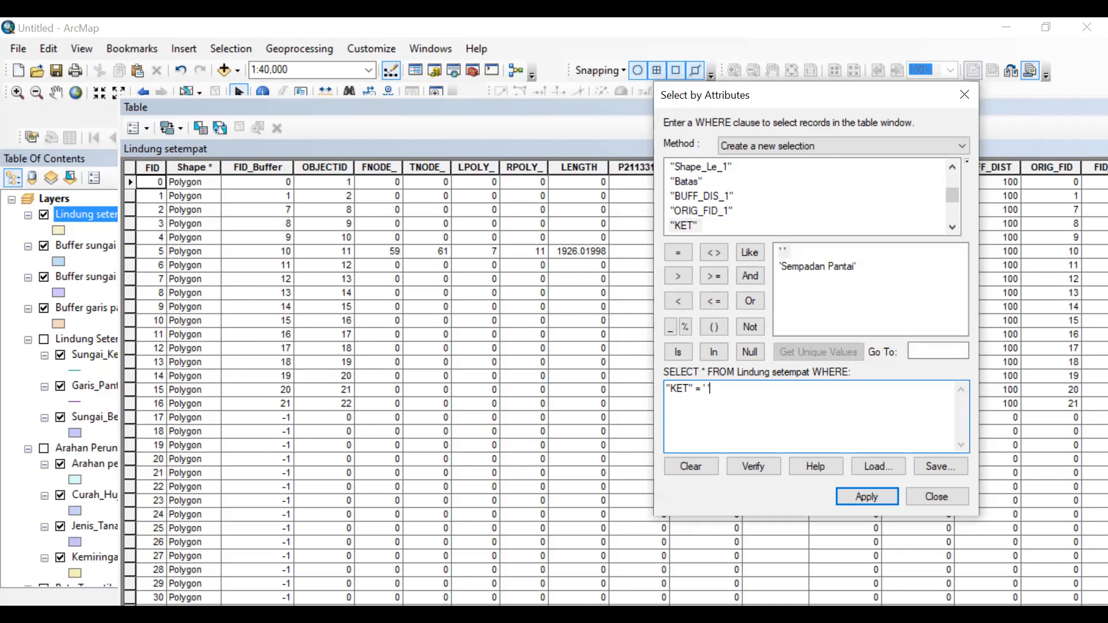
pyautogui.click(859, 496)
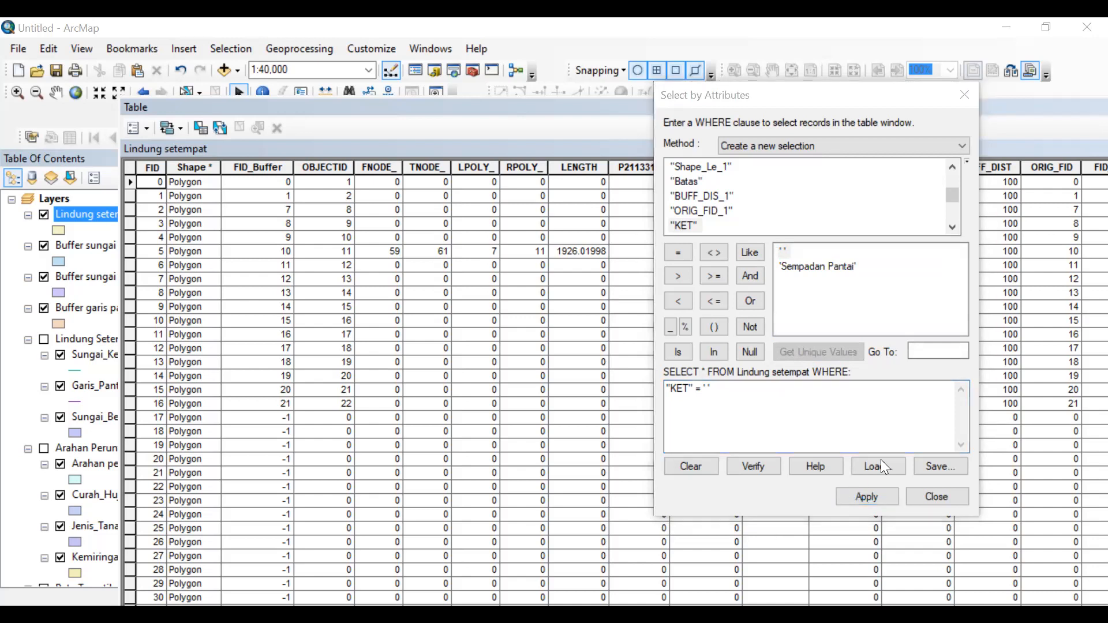
# Calculate the KET field of the selected Lindung setempat records as "Sempadan Sungai" with the Field Calculator.
pyautogui.click(842, 111)
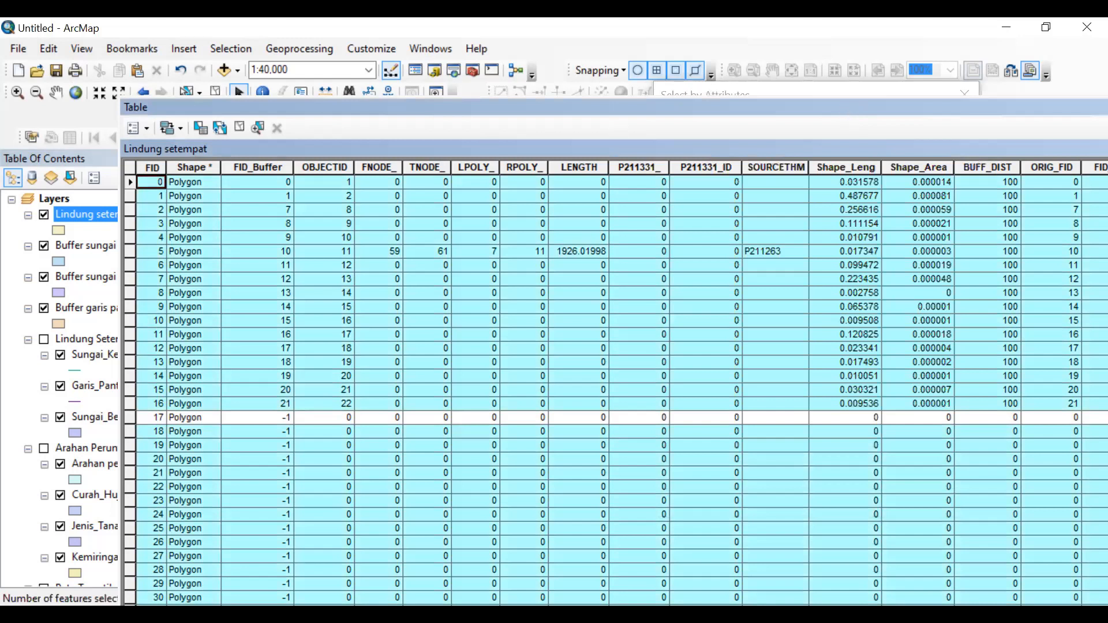
pyautogui.moveTo(842, 109); pyautogui.dragTo(300, 139)
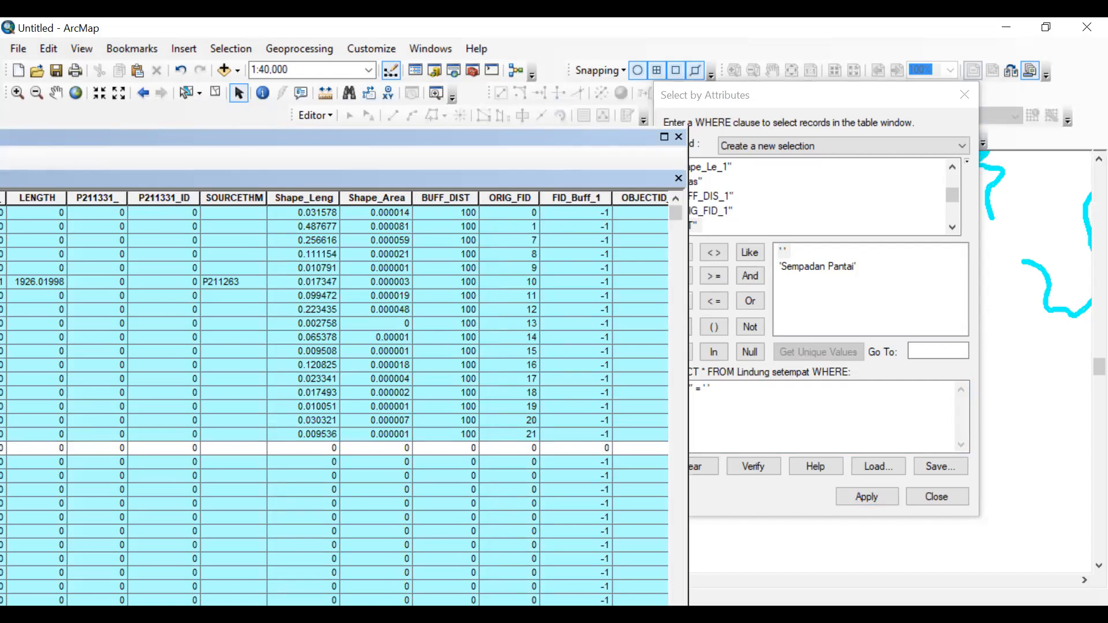
pyautogui.moveTo(301, 139); pyautogui.dragTo(559, 40)
pyautogui.click(920, 600)
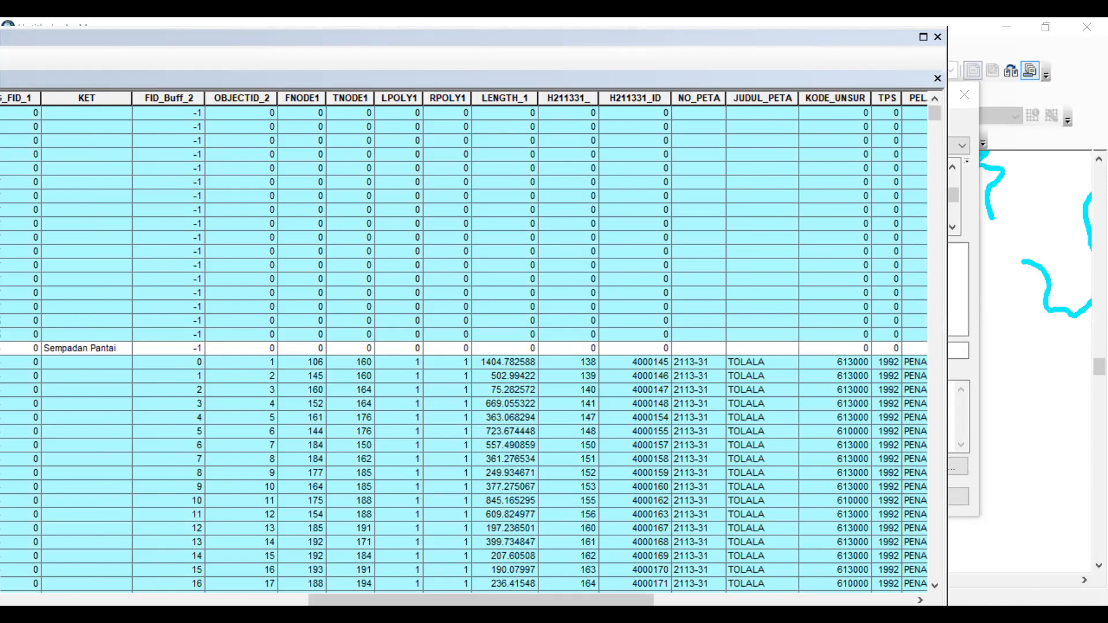
pyautogui.rightClick(118, 104)
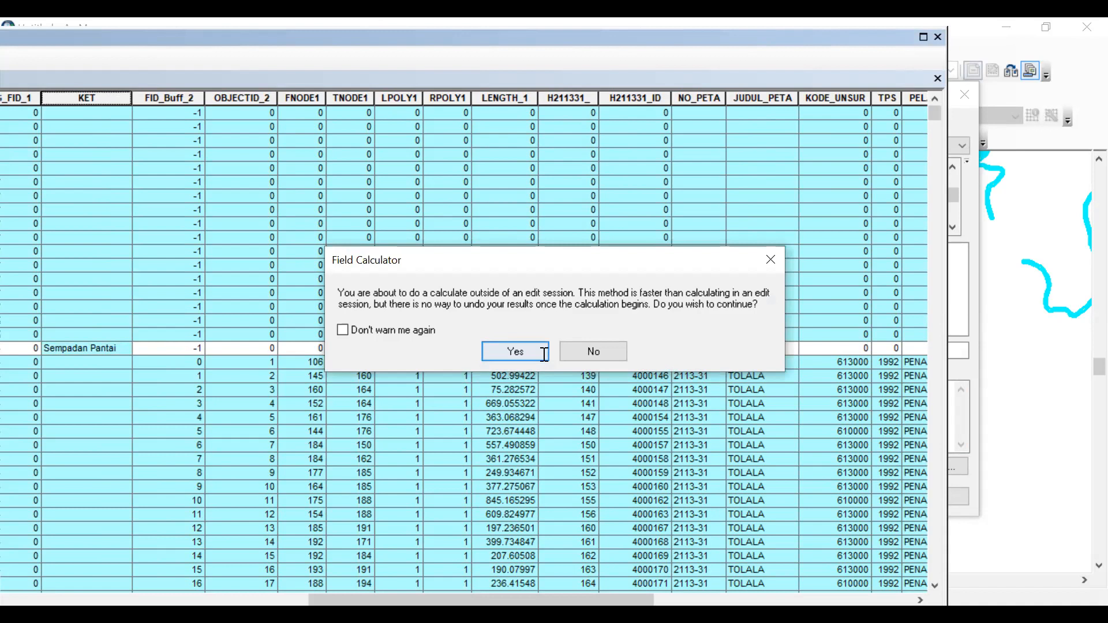
pyautogui.click(544, 354)
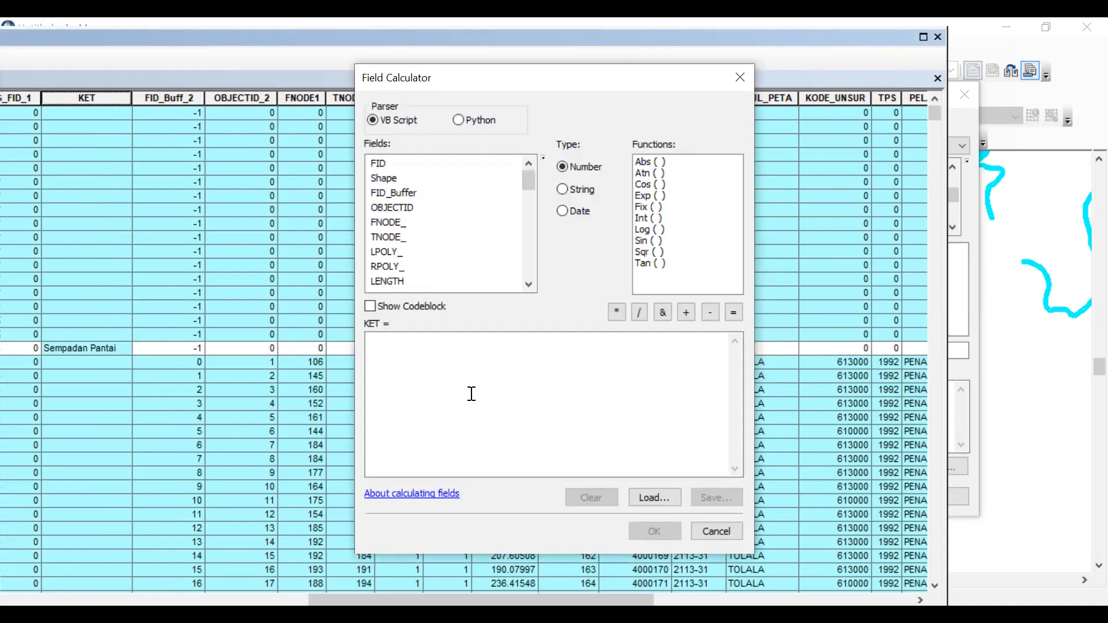
pyautogui.click(409, 358)
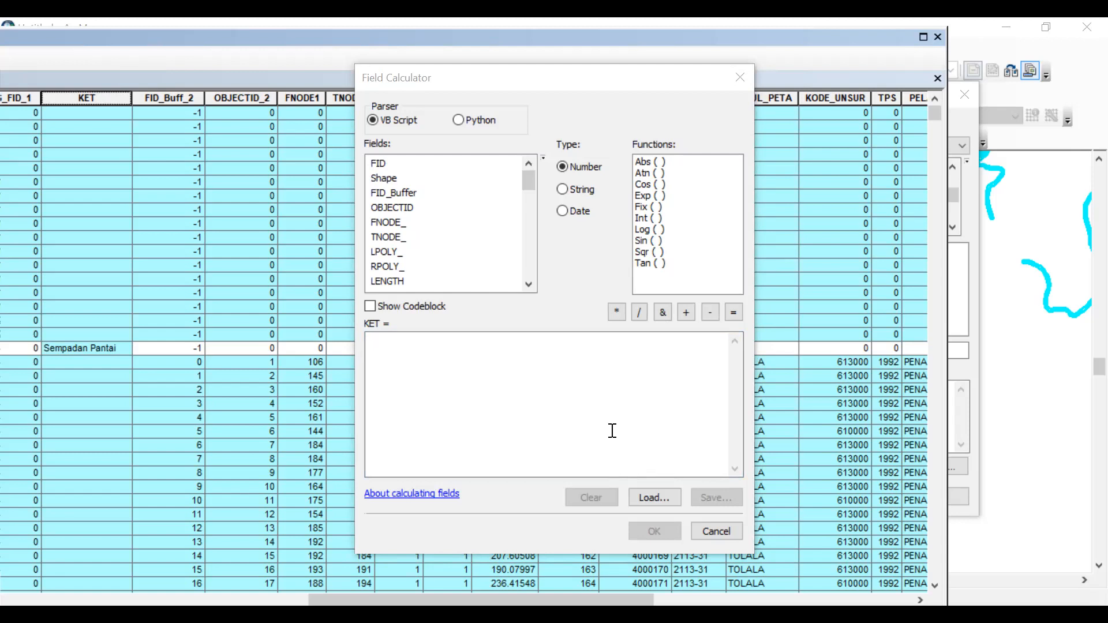
pyautogui.click(423, 361)
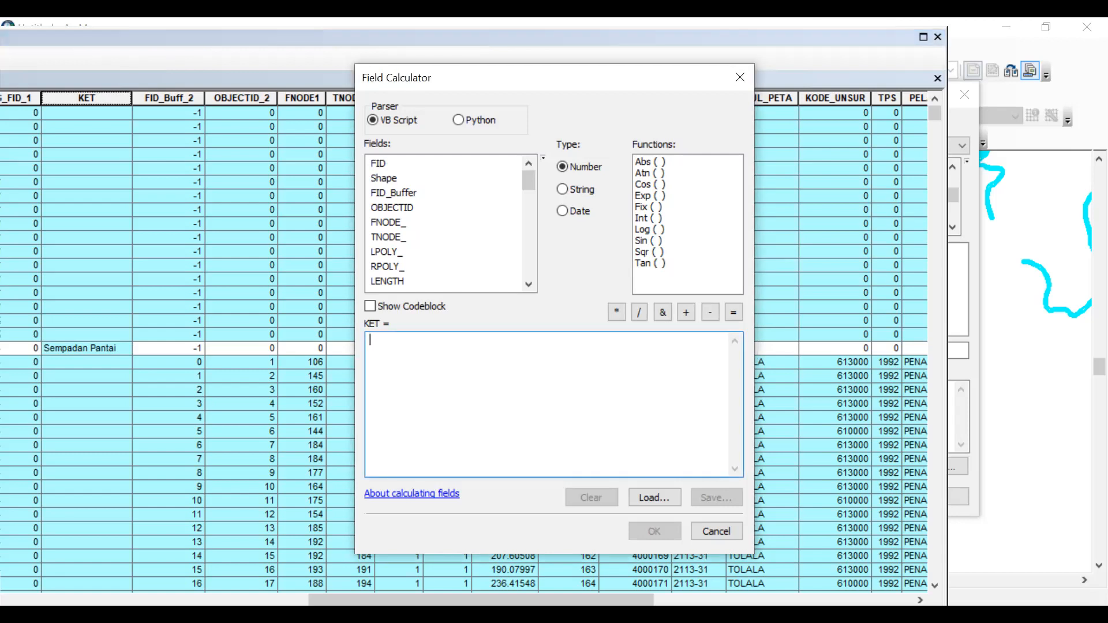
pyautogui.write('"Sem')
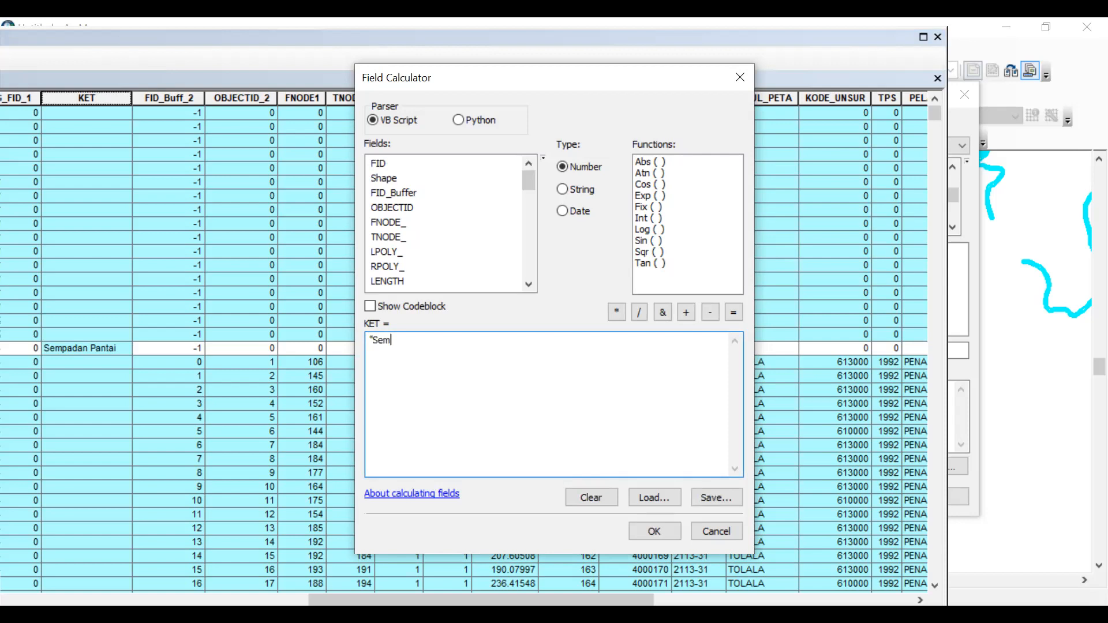
pyautogui.write('padan Sungai"')
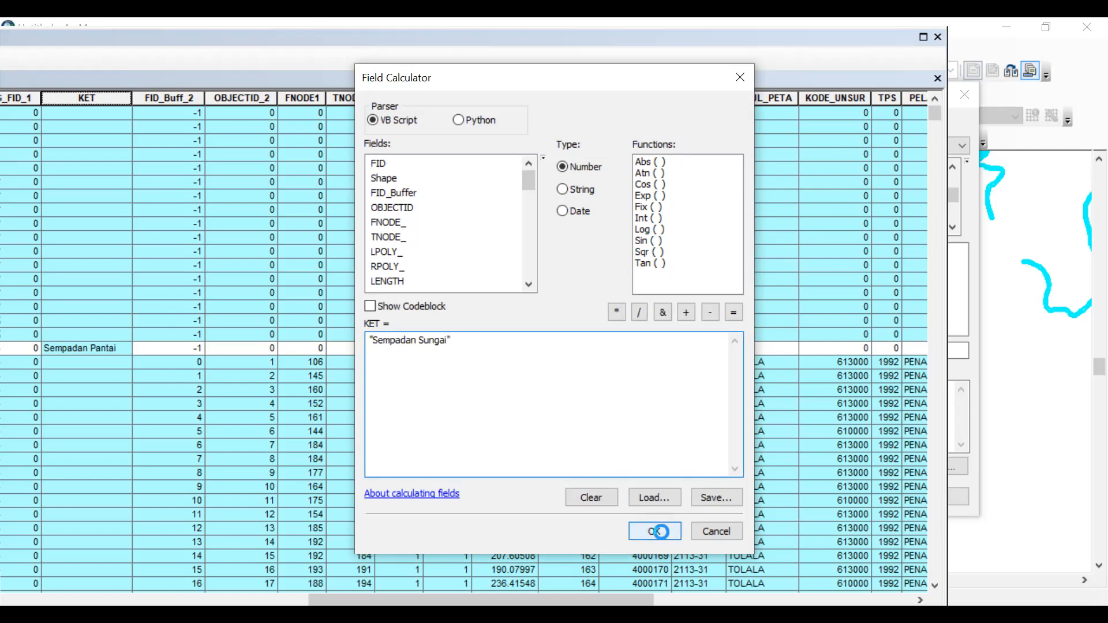
pyautogui.click(661, 532)
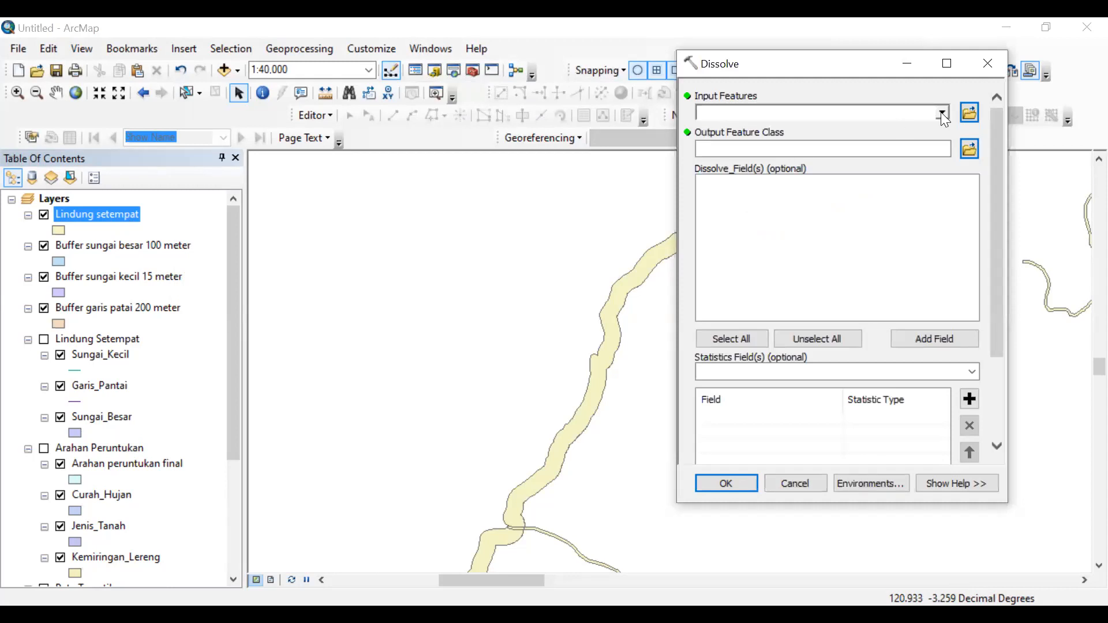
# Set the Dissolve input to the Lindung setempat layer and its output to "Lindung setempat final" in the Praktikum folder.
pyautogui.click(941, 113)
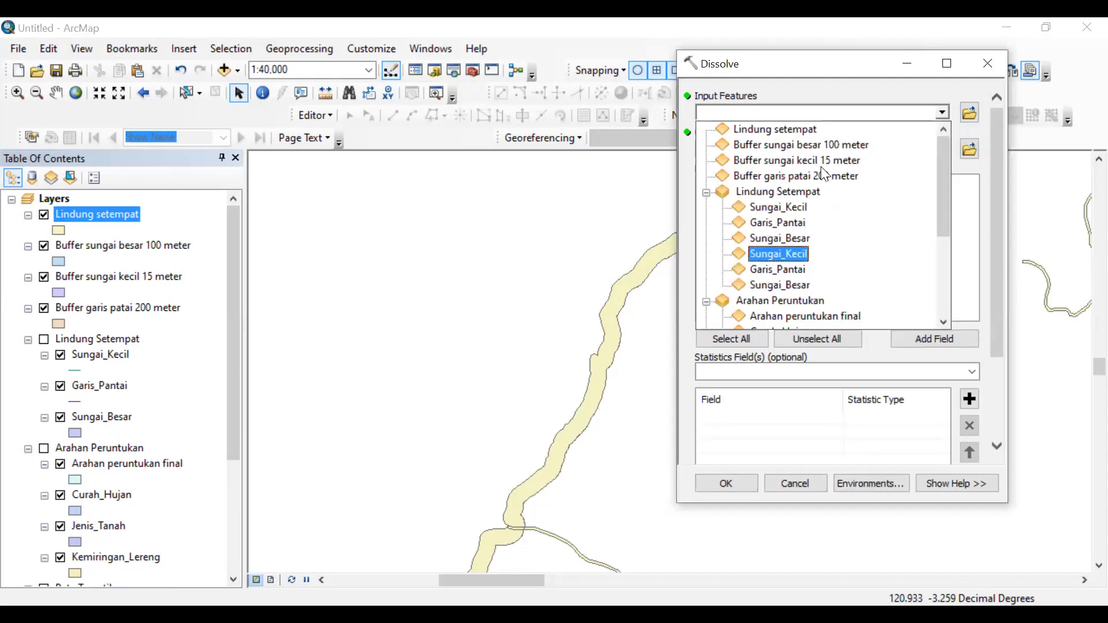
pyautogui.click(802, 129)
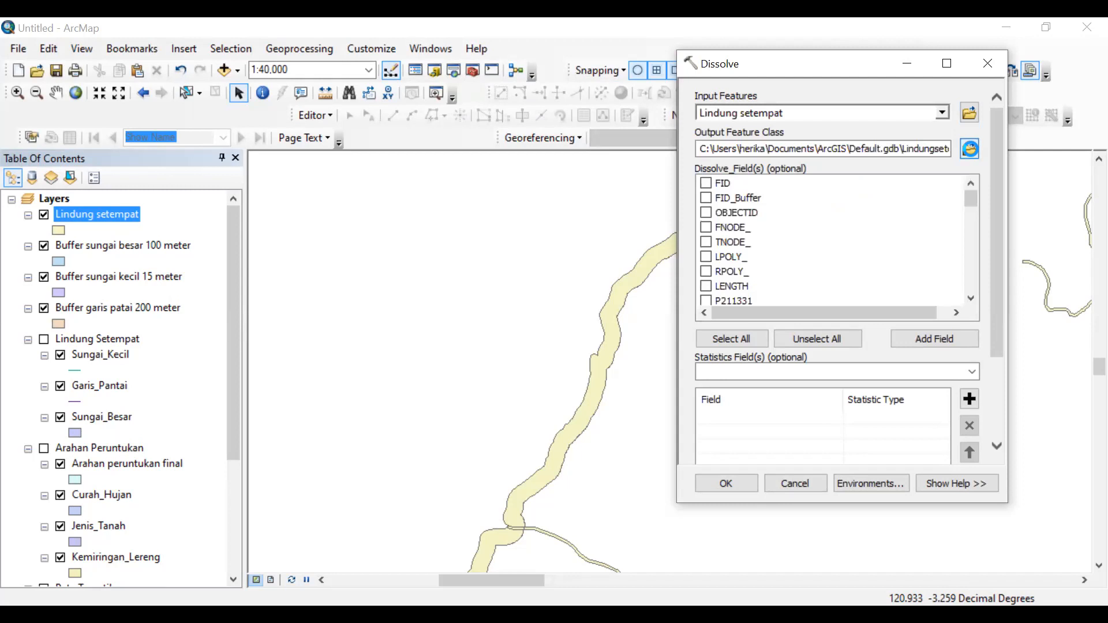
pyautogui.click(727, 271)
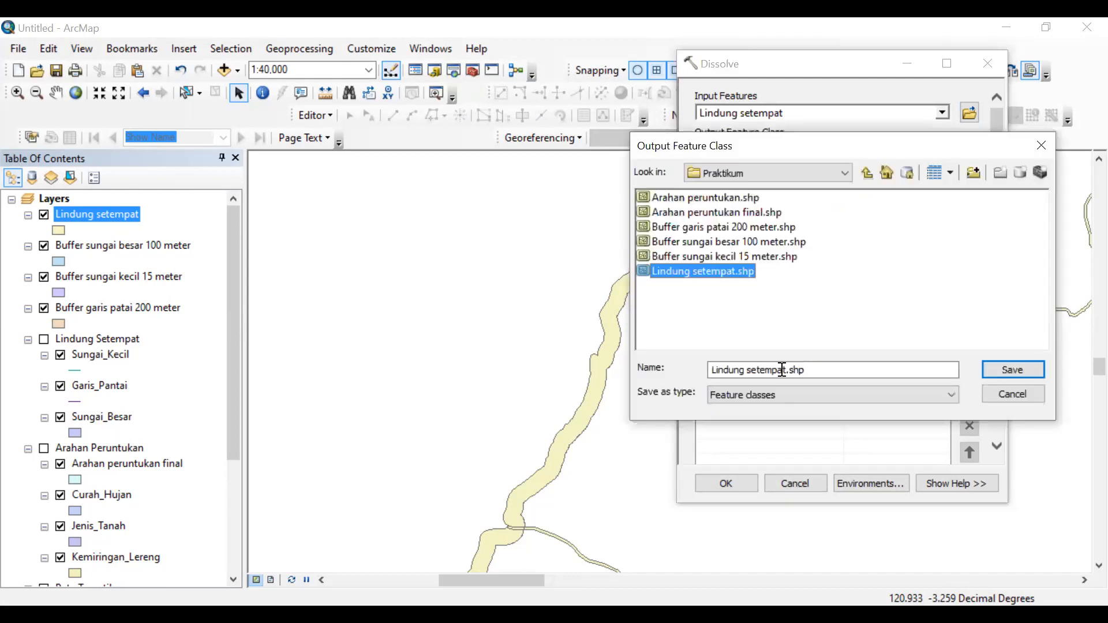
pyautogui.click(812, 370)
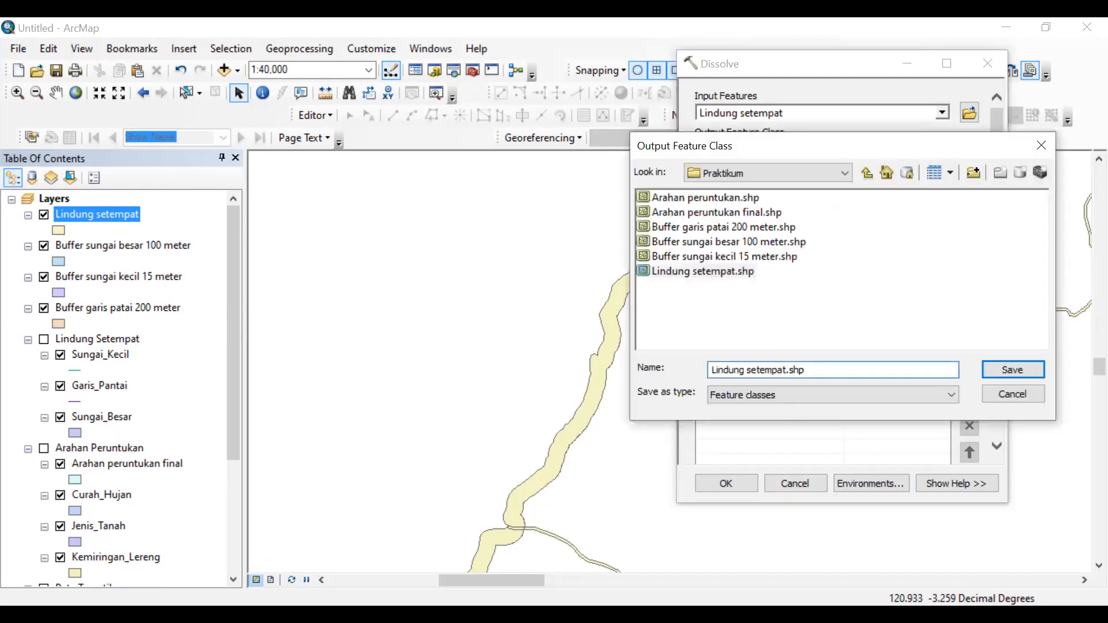
pyautogui.write('final')
pyautogui.press('Return')
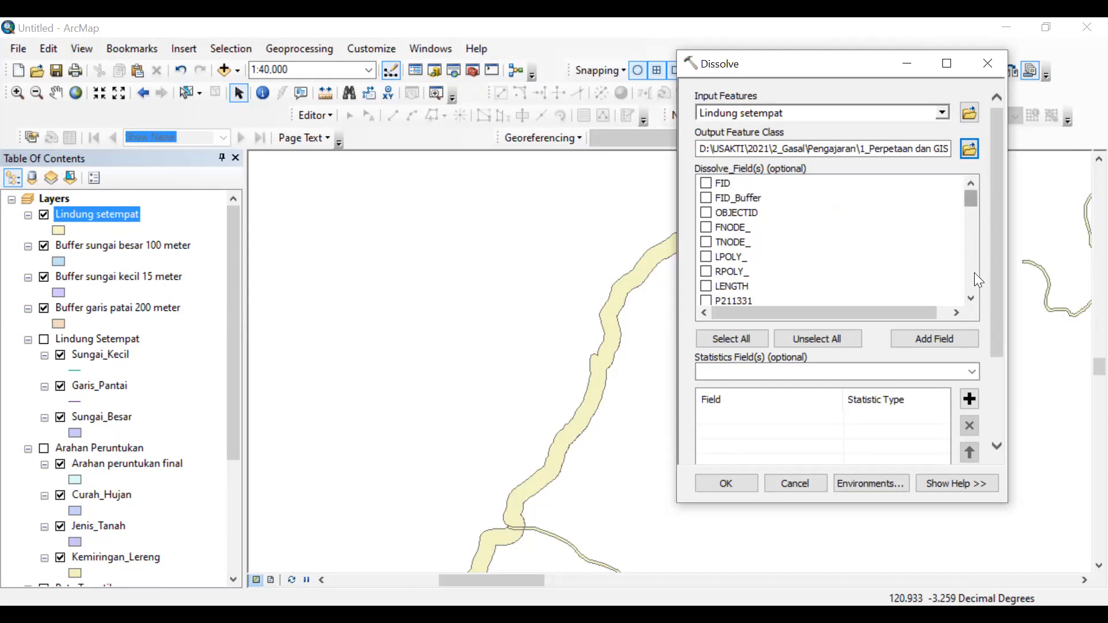
# Choose the dissolve field for Lindung setempat and run the Dissolve tool.
pyautogui.click(975, 287)
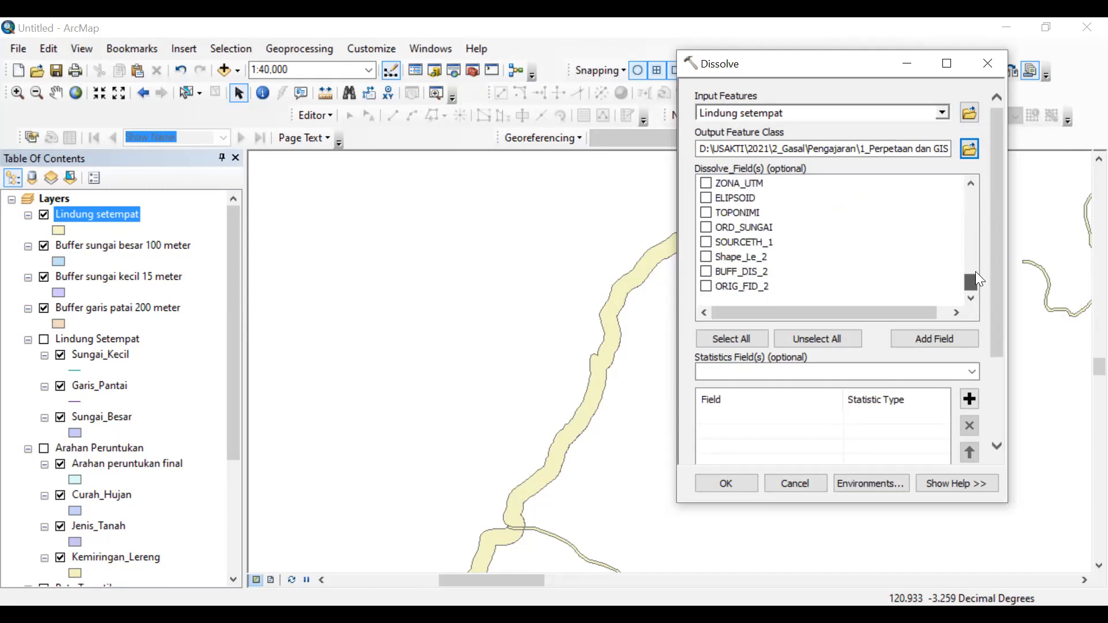
pyautogui.scroll(2, 976, 261)
pyautogui.scroll(-2, 981, 280)
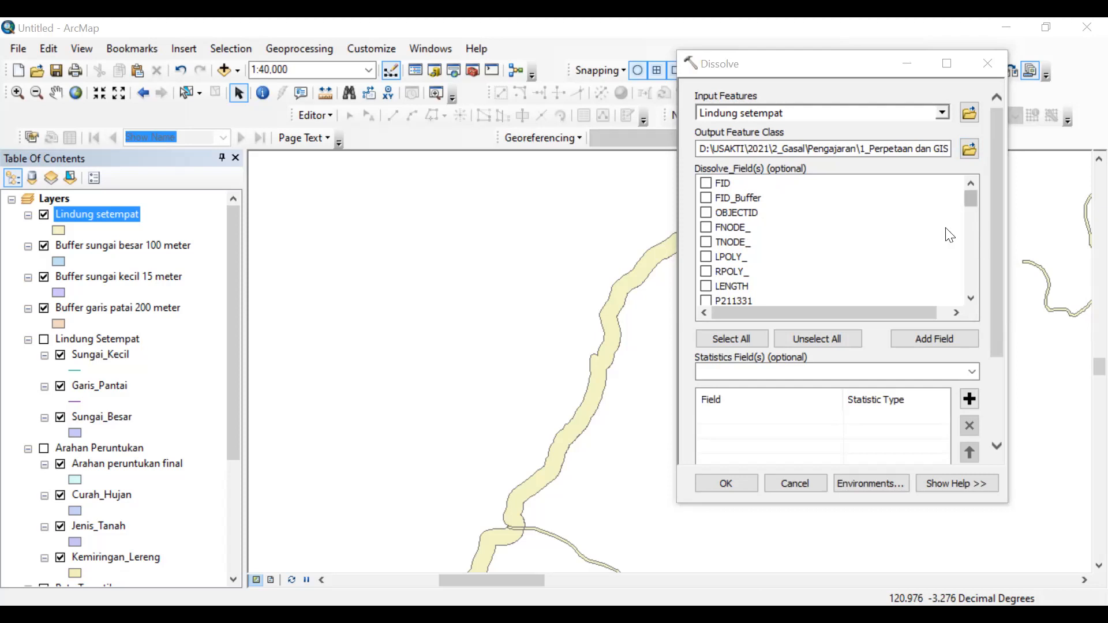
pyautogui.click(718, 248)
pyautogui.scroll(-3, 719, 248)
pyautogui.click(740, 488)
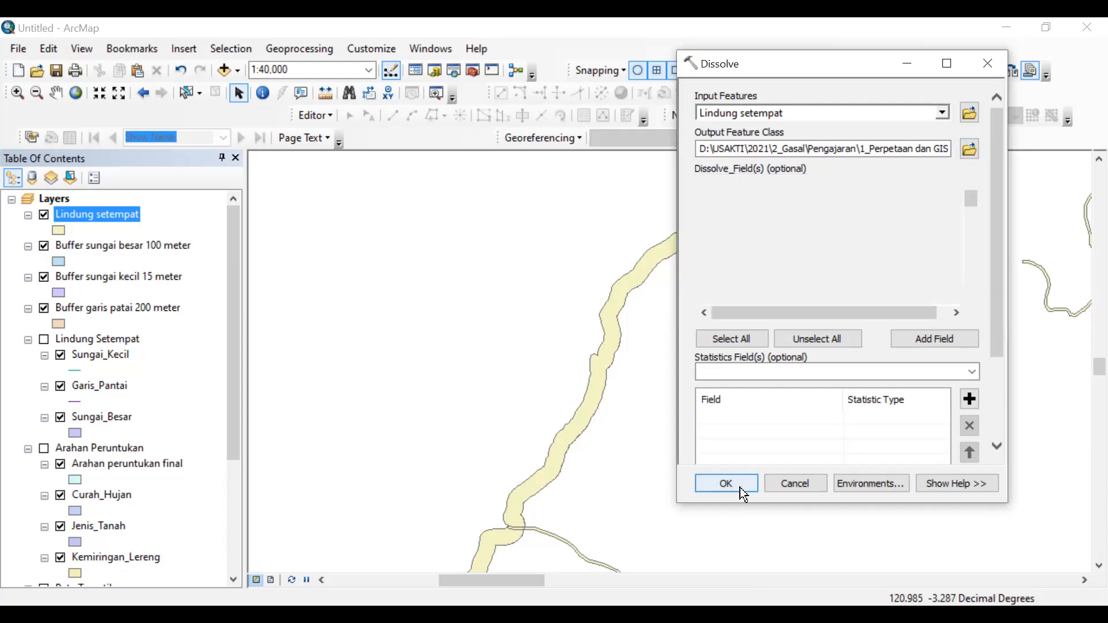
pyautogui.click(726, 483)
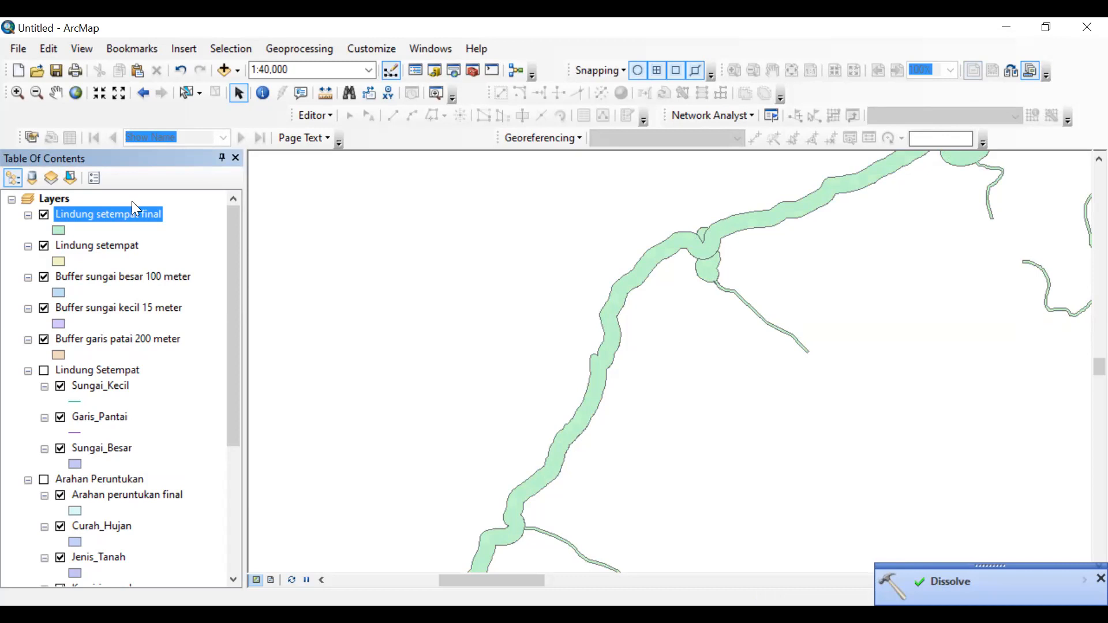
# Inspect the attribute table of Lindung setempat final and the KET values of the Bencana layer in the Peta Tematik group.
pyautogui.keyDown('ctrl'); pyautogui.doubleClick(137, 214); pyautogui.keyUp('ctrl')
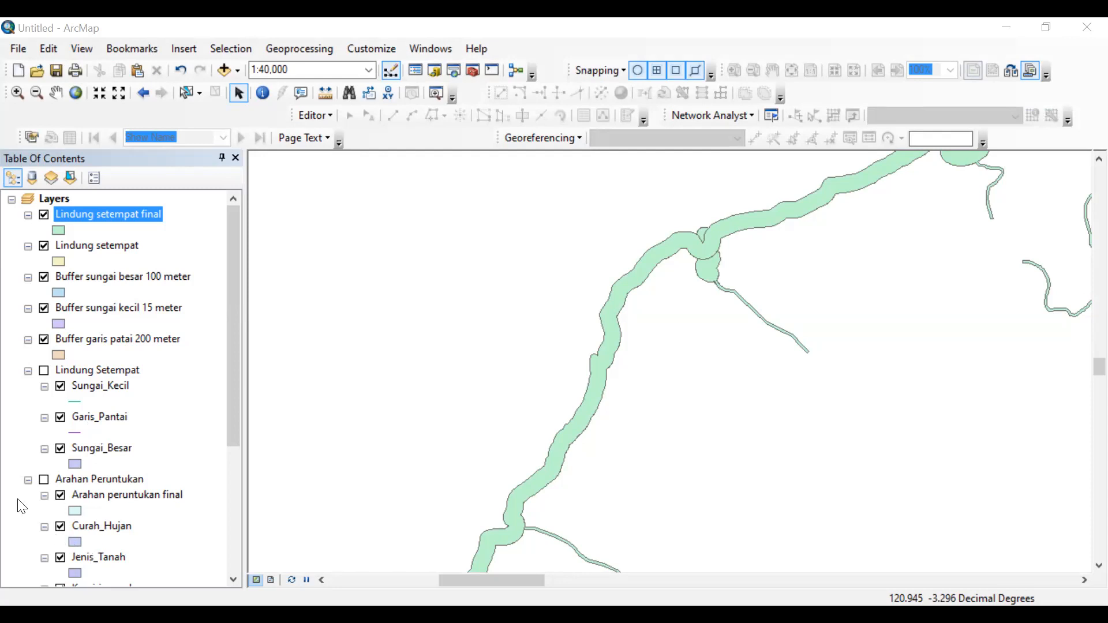
pyautogui.scroll(-1, 22, 506)
pyautogui.scroll(-2, 22, 506)
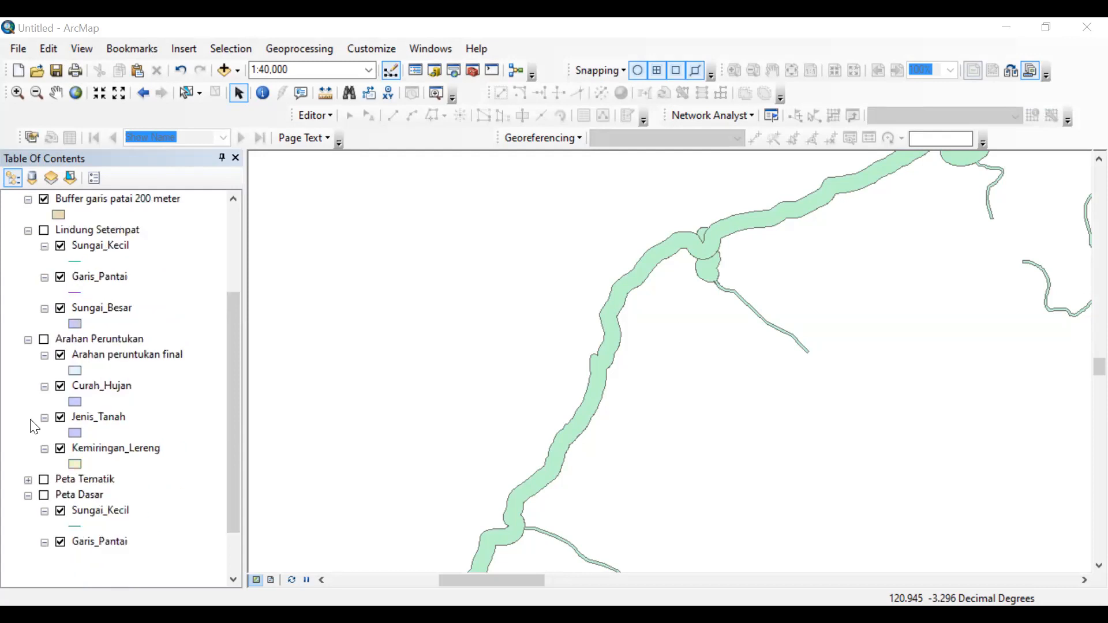
pyautogui.scroll(-2, 26, 416)
pyautogui.click(27, 417)
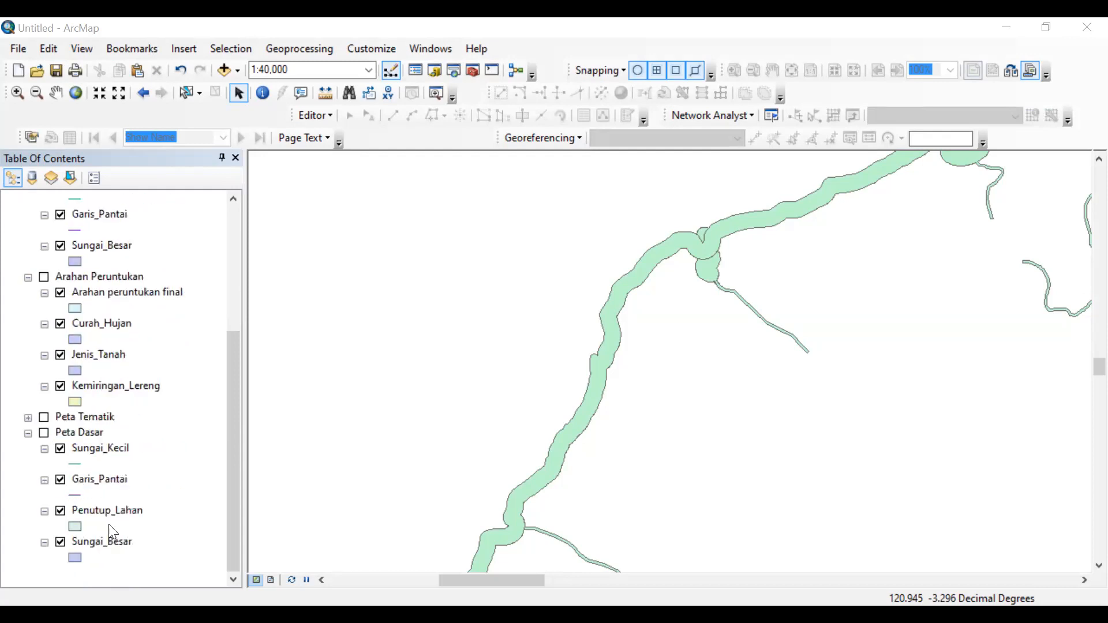
pyautogui.scroll(-1, 115, 387)
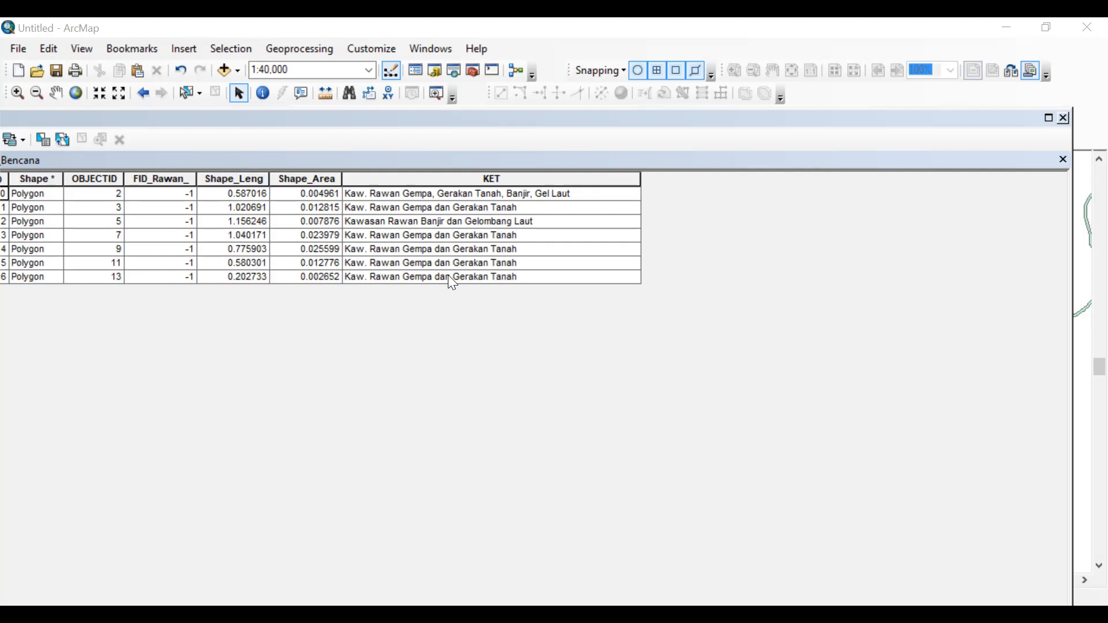
pyautogui.click(5, 226)
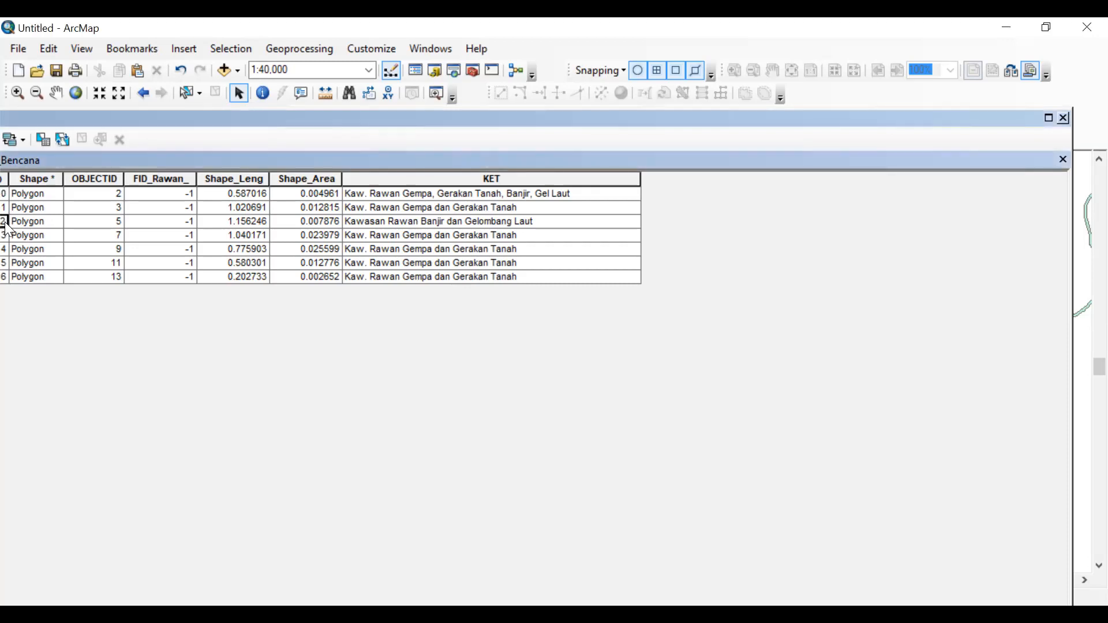
# Start an edit session on the Rawan_Bencana layer in the Peta Tematik group and reopen its attribute table.
pyautogui.click(34, 225)
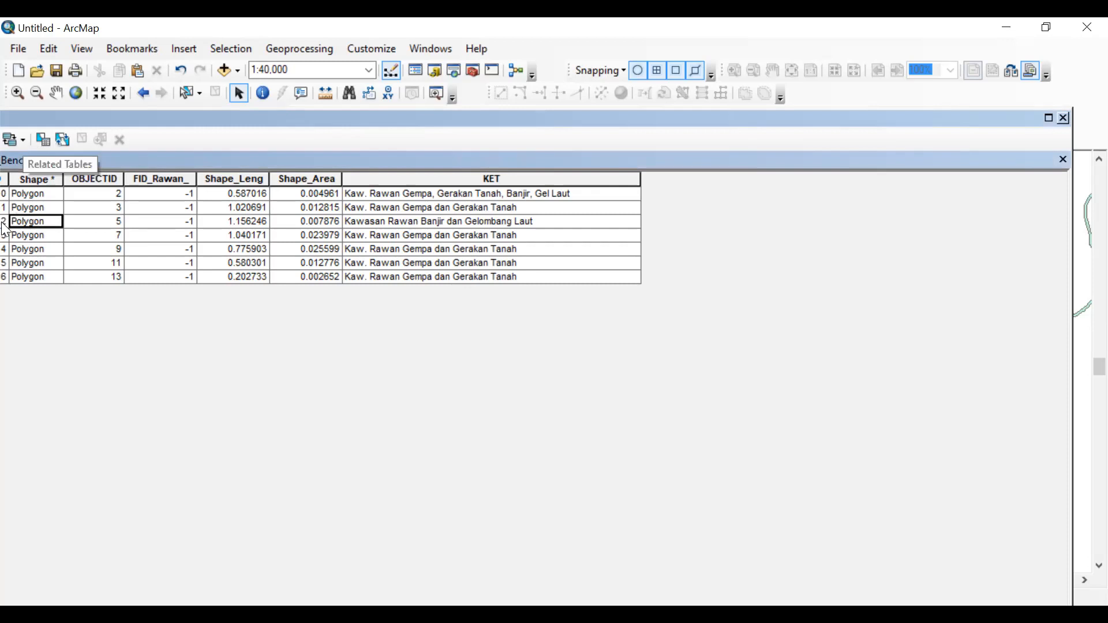
pyautogui.click(99, 223)
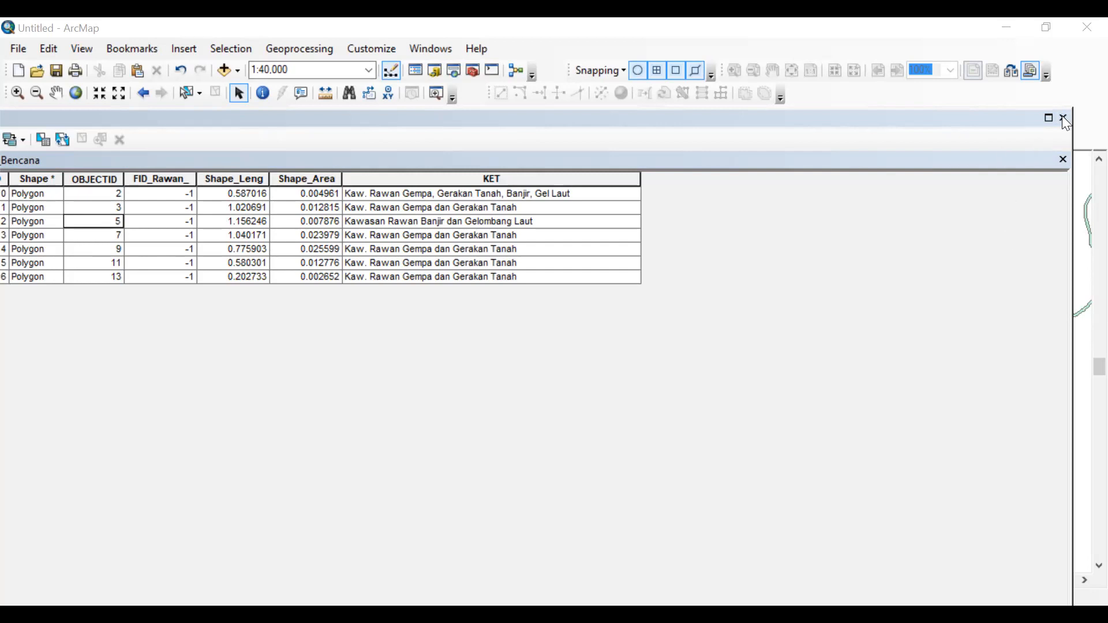
pyautogui.click(238, 94)
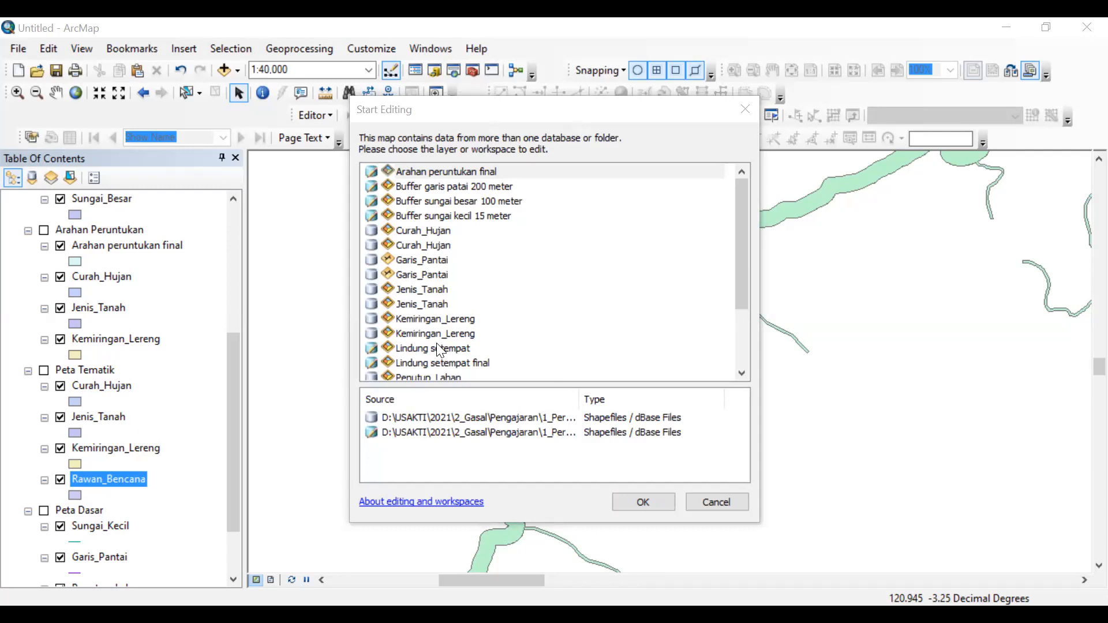
pyautogui.scroll(-2, 439, 349)
pyautogui.click(434, 302)
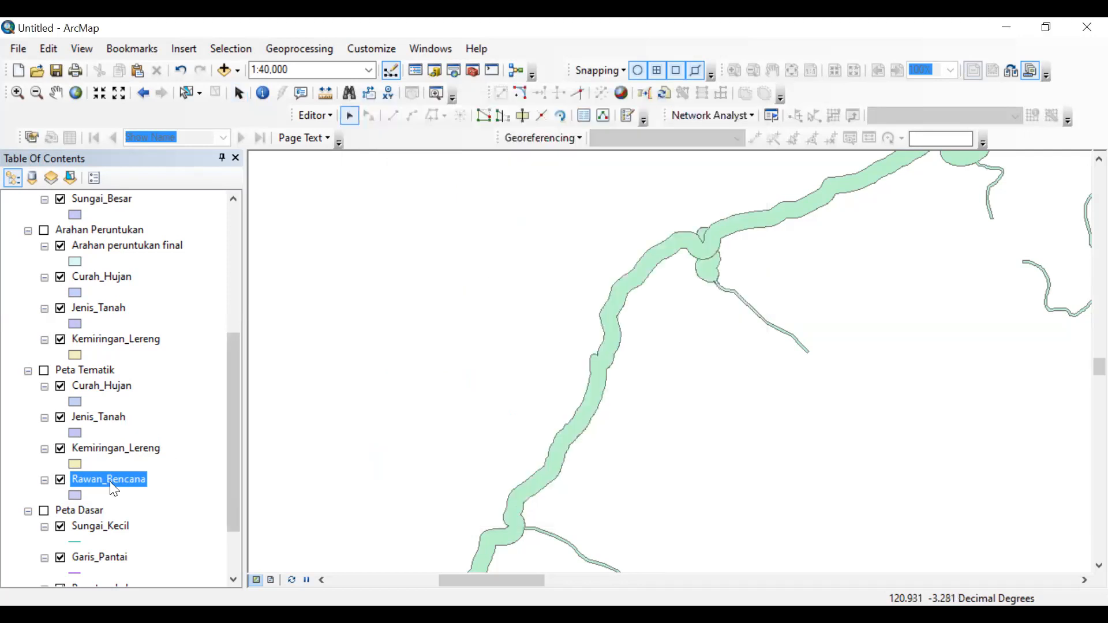
pyautogui.hotkey('shift', 'F10')
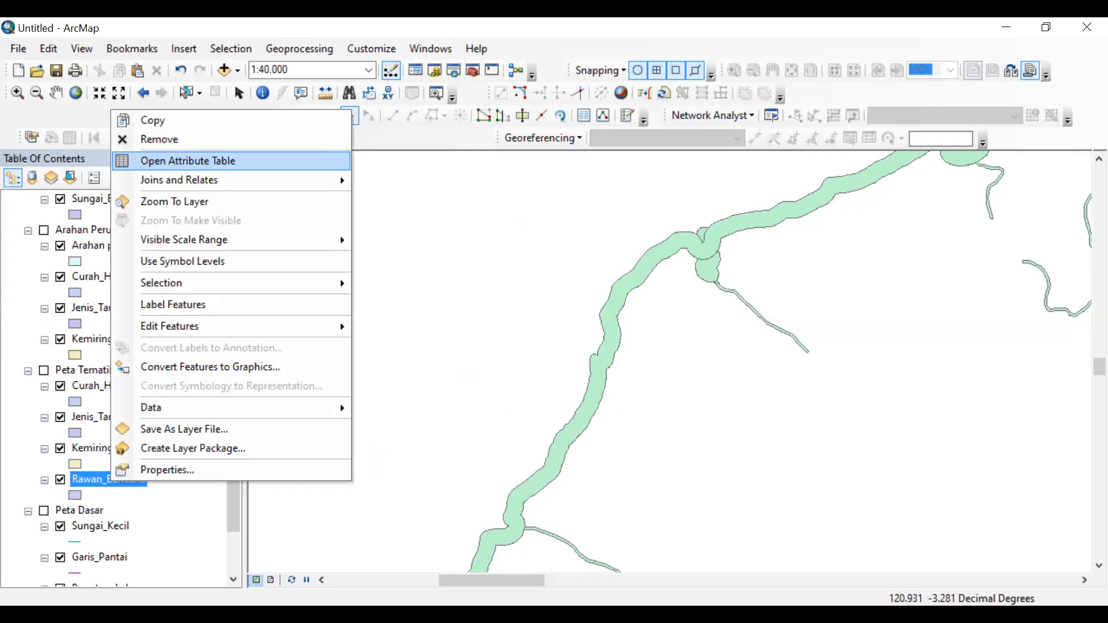
pyautogui.press('Return')
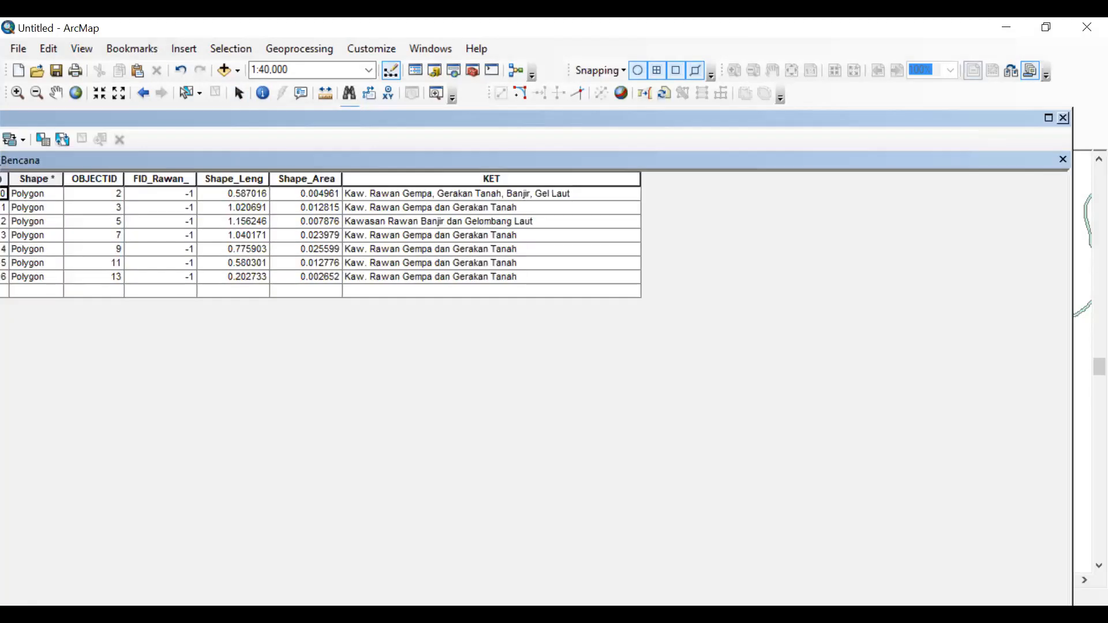
# Examine the Rawan_Bencana records, the Select by Attributes query options and the row actions for the record with FID 5.
pyautogui.hotkey('alt', 'Tab')
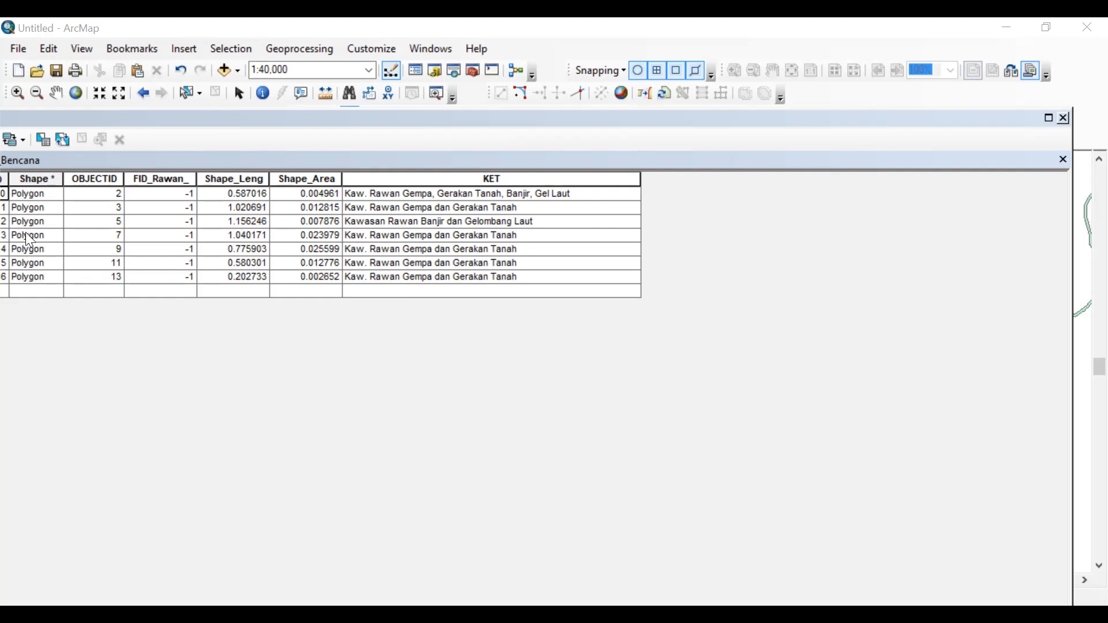
pyautogui.click(2, 236)
pyautogui.click(3, 234)
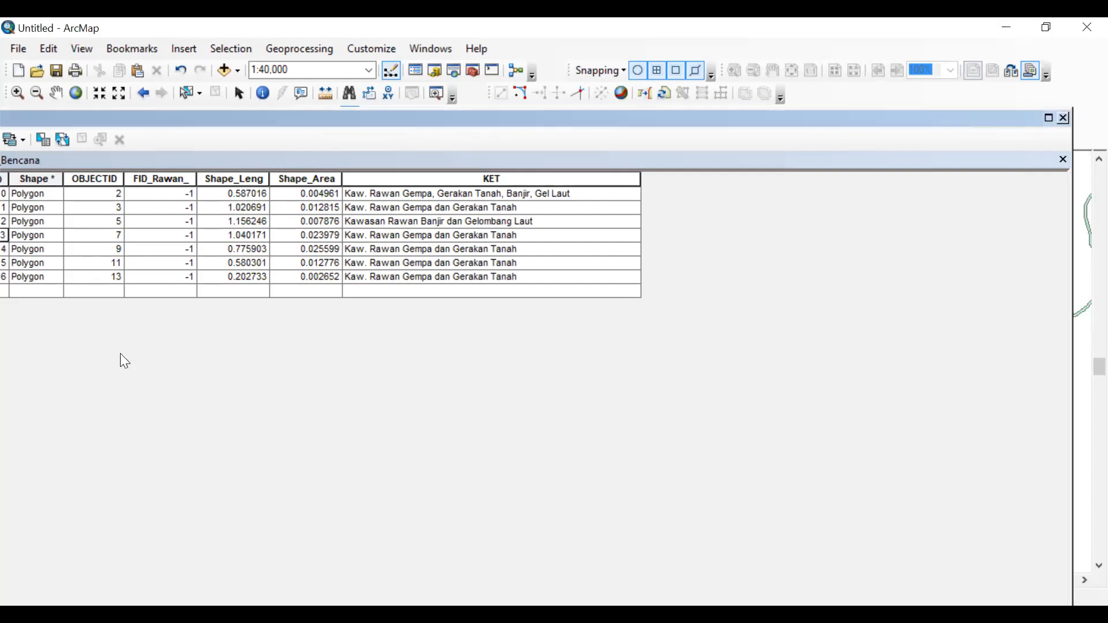
pyautogui.click(3, 277)
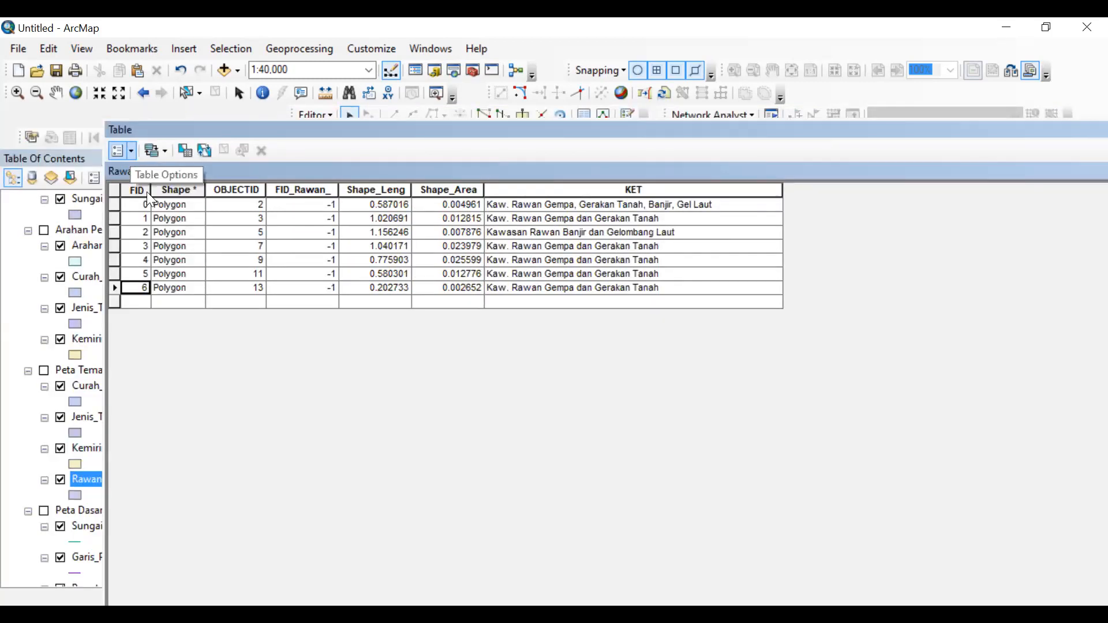
pyautogui.click(122, 151)
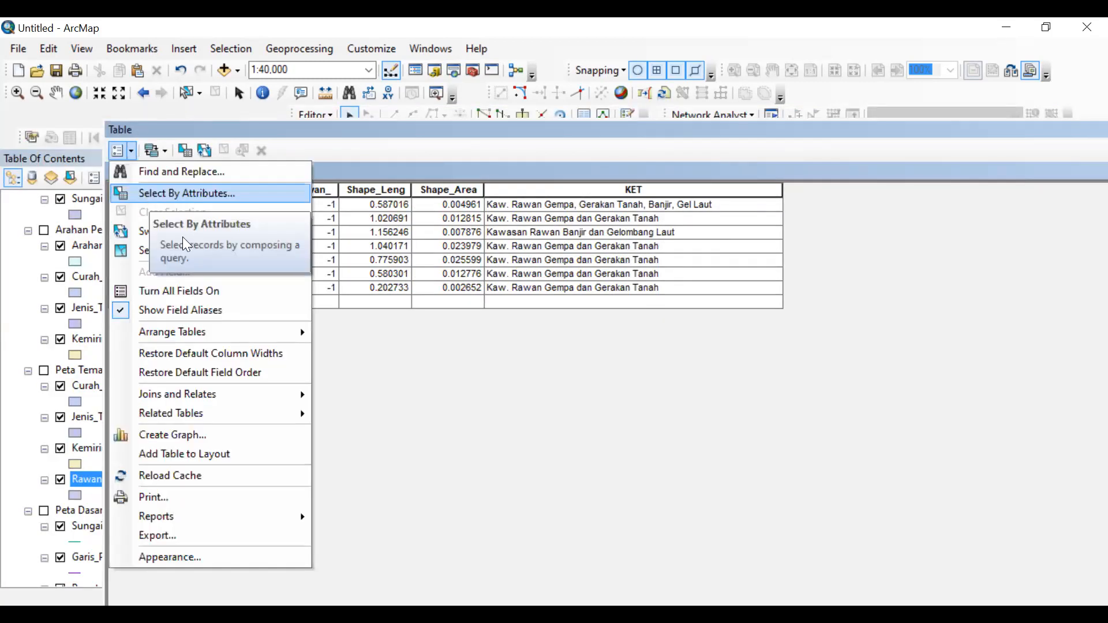
pyautogui.click(160, 195)
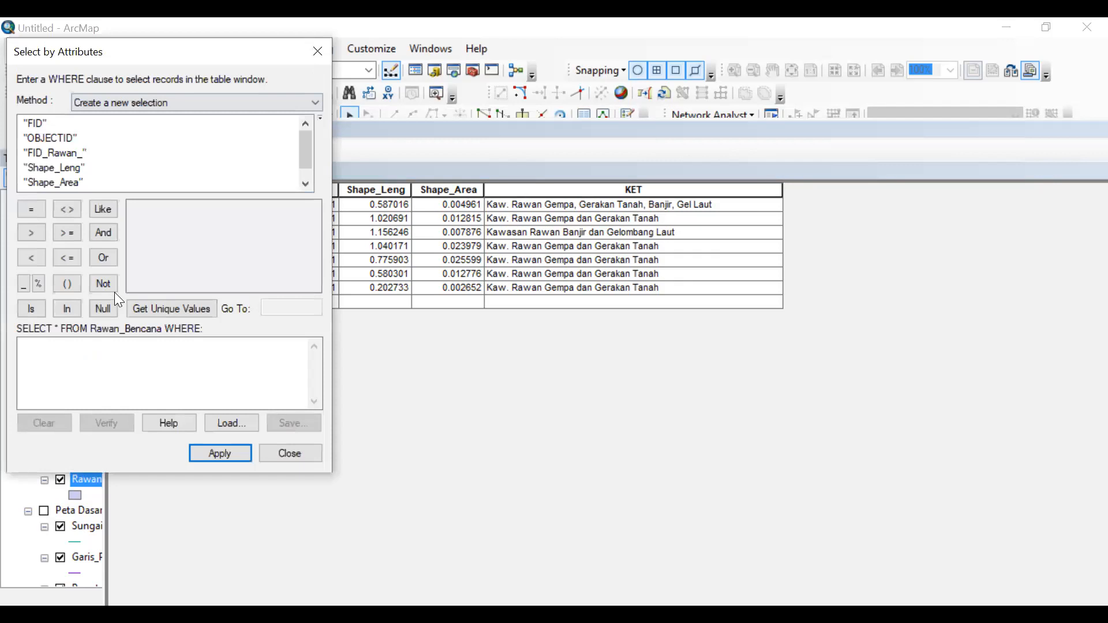
pyautogui.press('Escape')
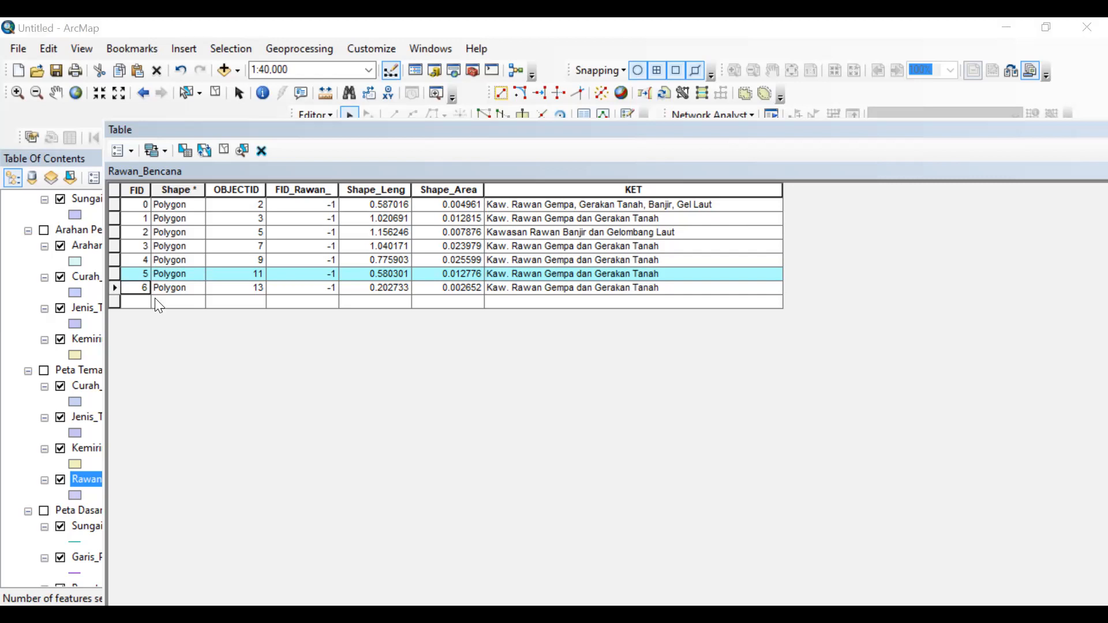
pyautogui.rightClick(114, 273)
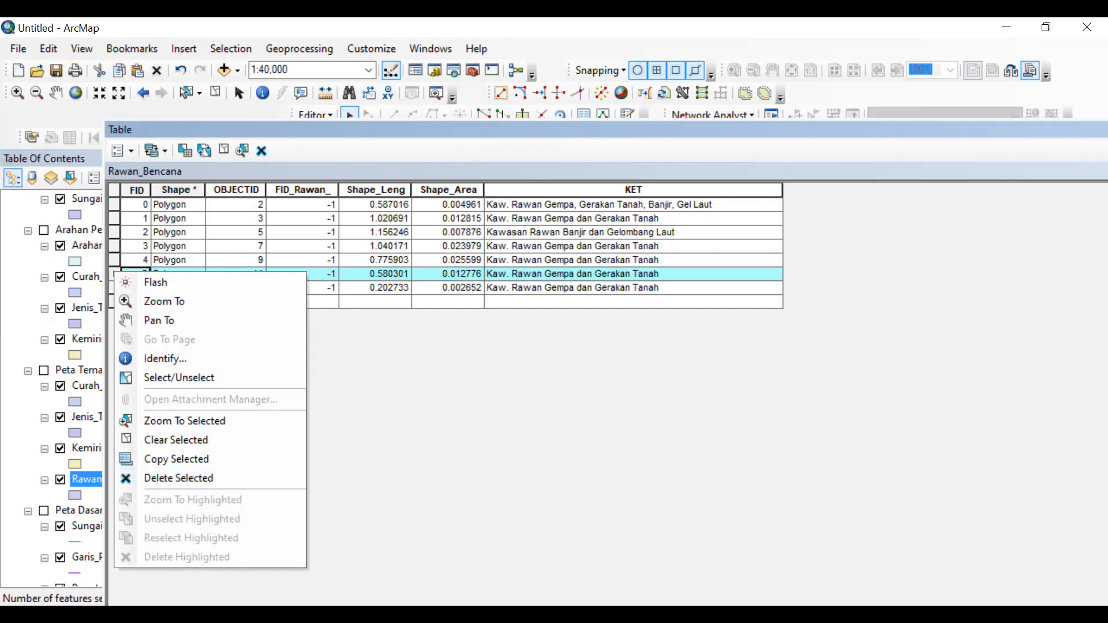
pyautogui.click(538, 236)
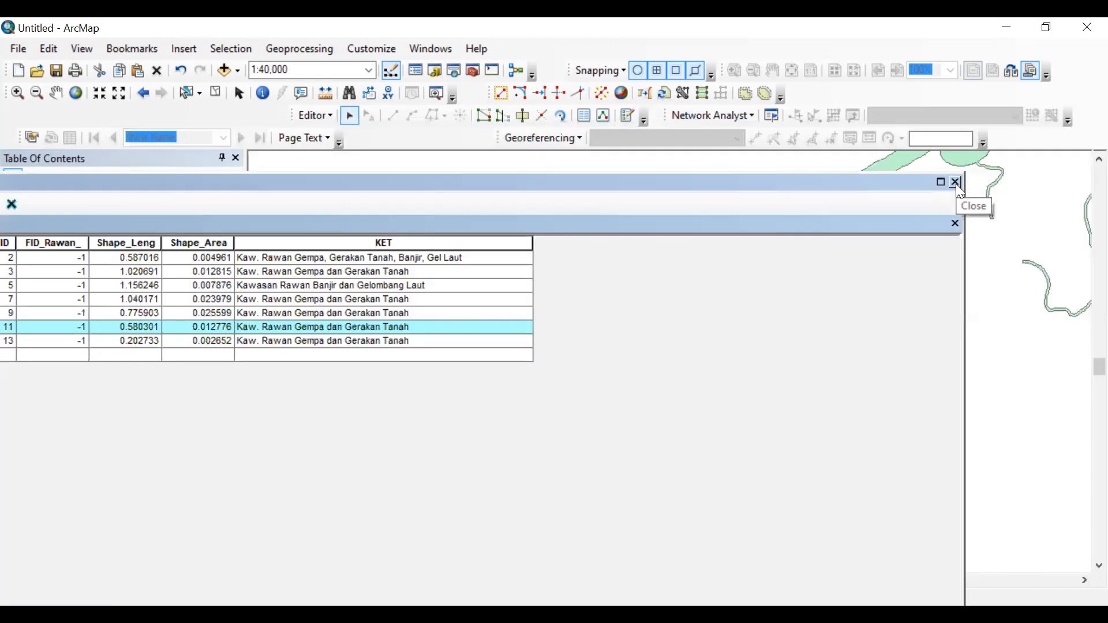
# Close the Rawan_Bencana table, save the edits and stop the edit session.
pyautogui.click(955, 184)
pyautogui.click(327, 116)
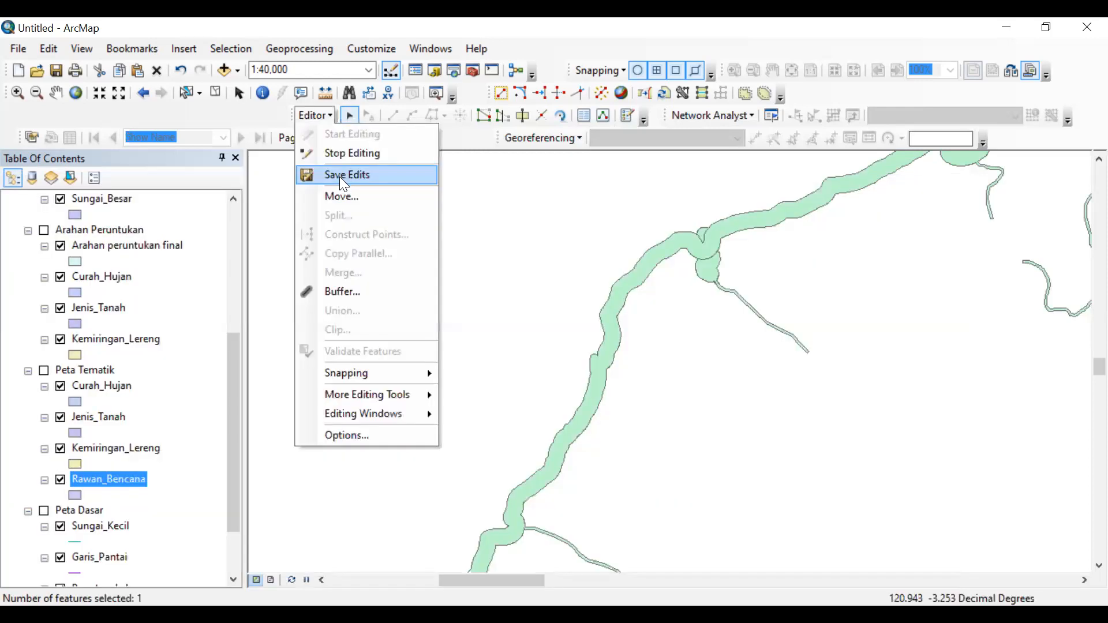
pyautogui.click(336, 176)
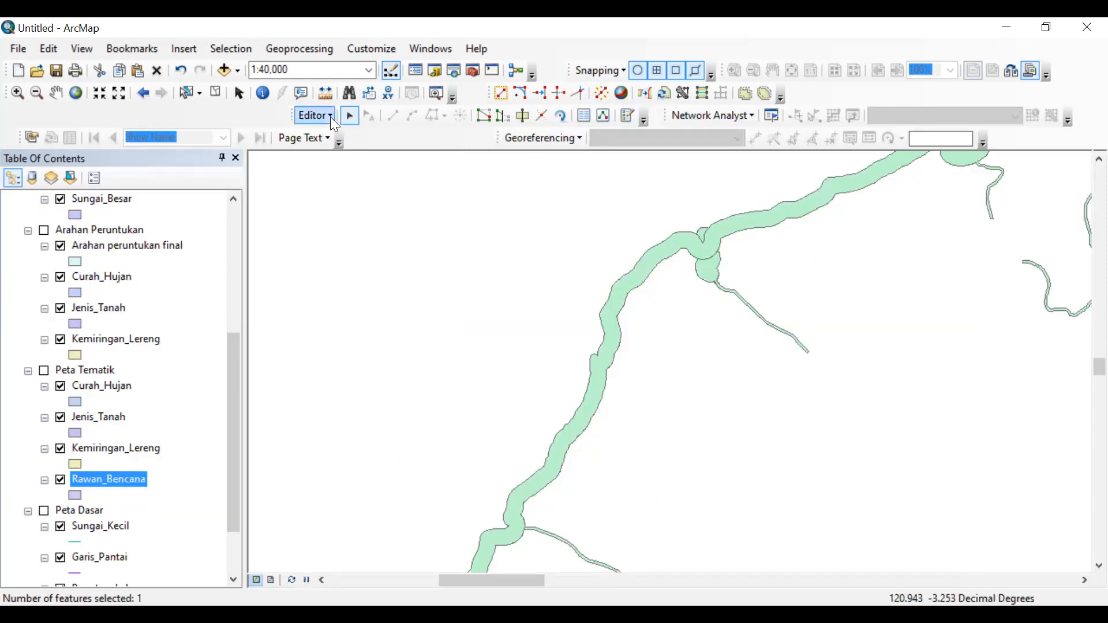
pyautogui.click(315, 115)
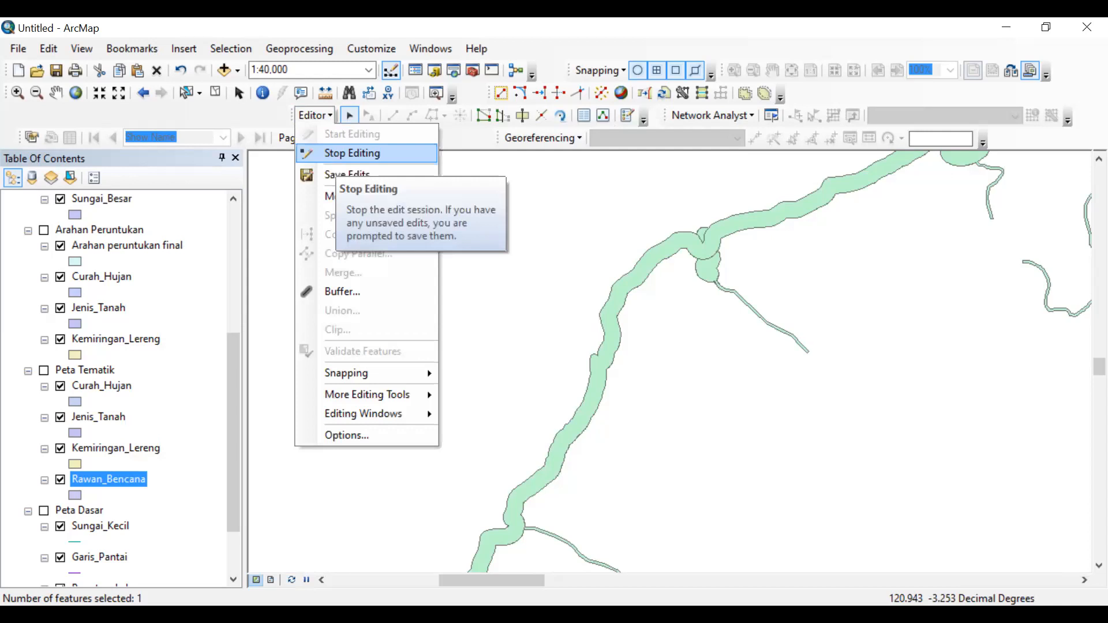
pyautogui.click(352, 153)
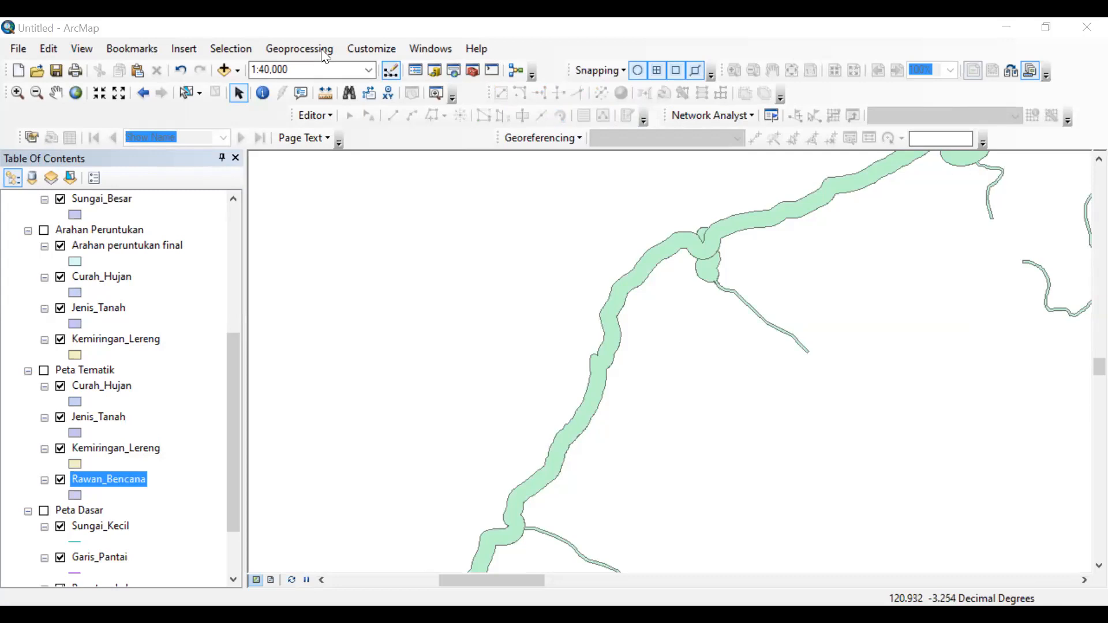
# Set the Union input features to Rawan_Bencana from the Peta Tematik group and Lindung setempat final.
pyautogui.click(597, 311)
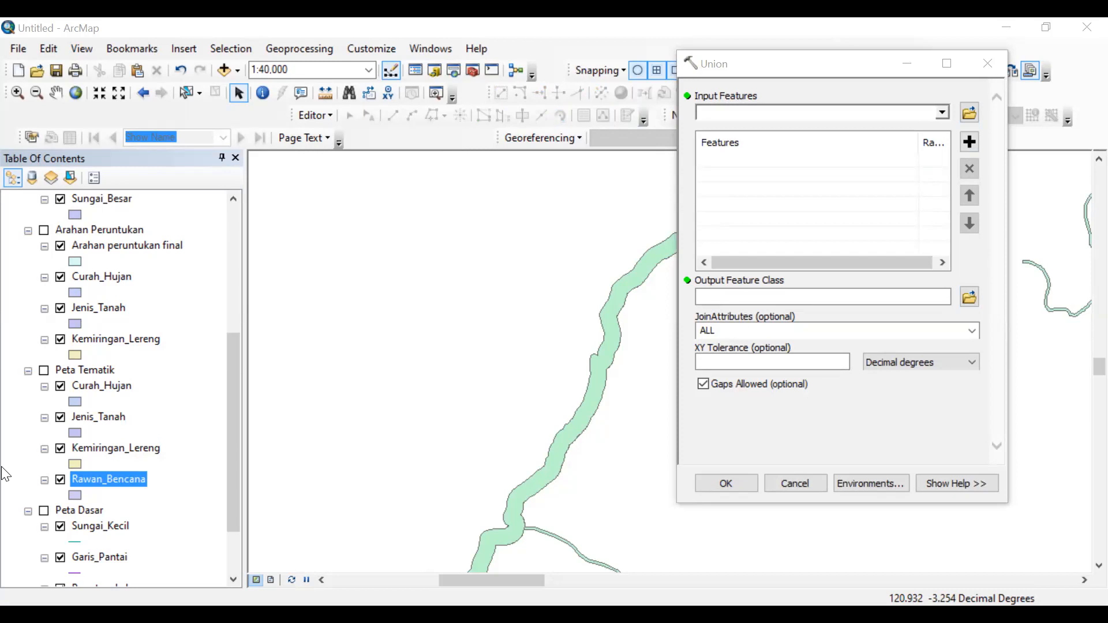
pyautogui.click(95, 463)
pyautogui.scroll(5, 117, 401)
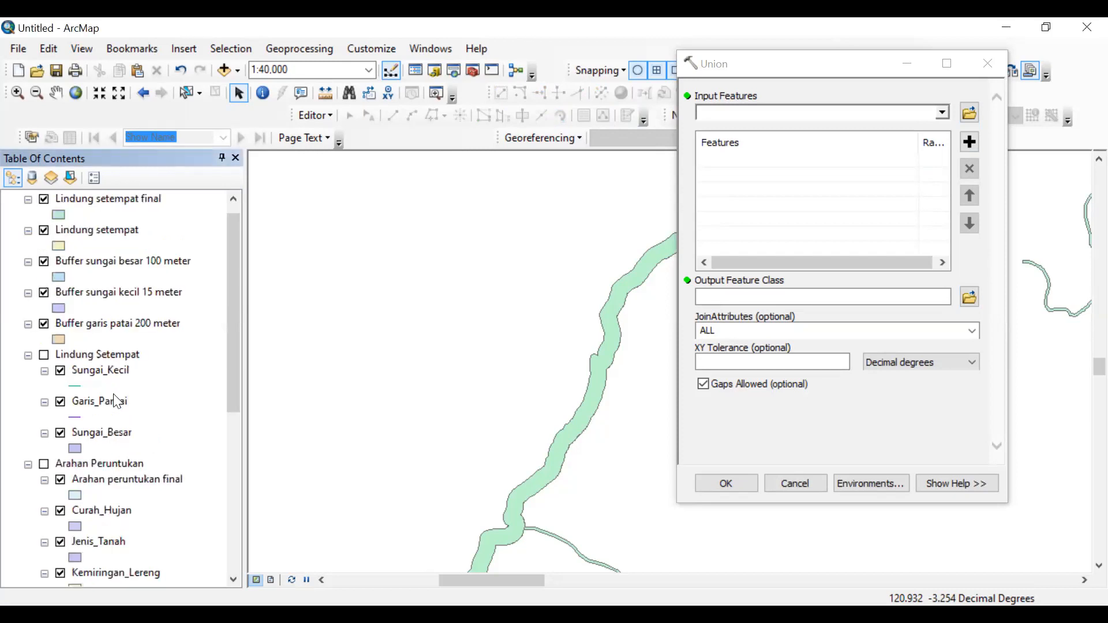
pyautogui.scroll(-5, 117, 401)
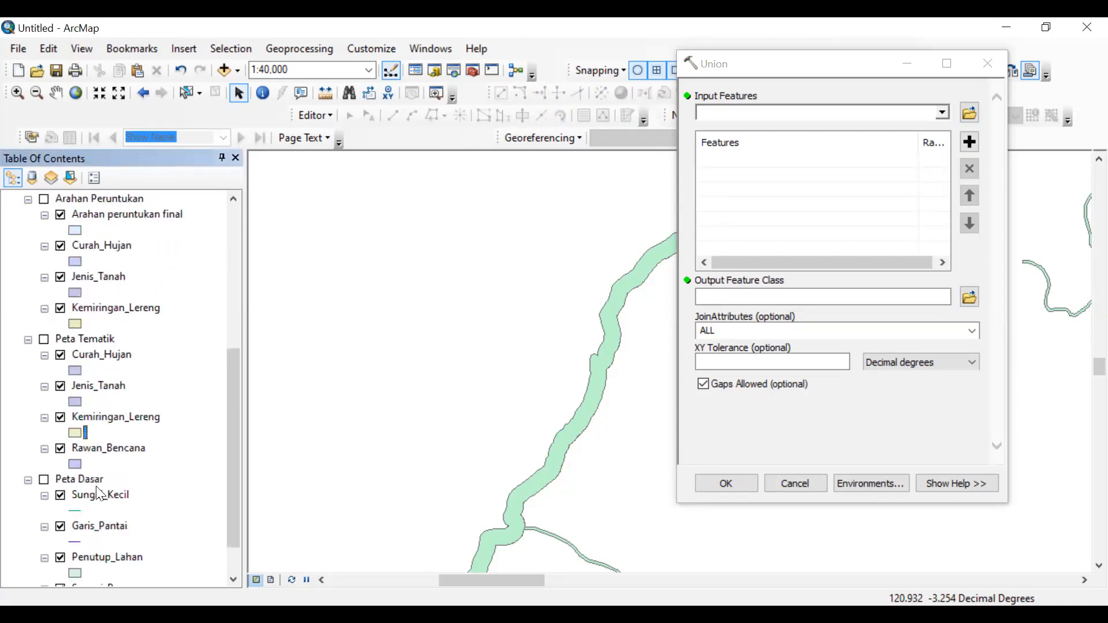
pyautogui.scroll(-1, 103, 399)
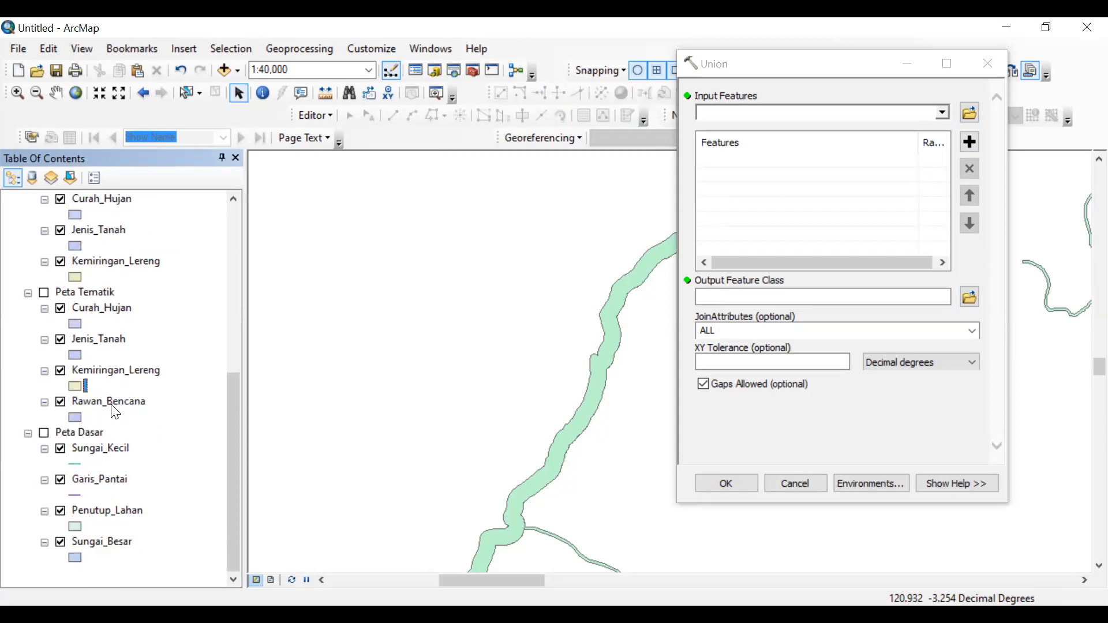
pyautogui.moveTo(117, 411); pyautogui.dragTo(826, 165)
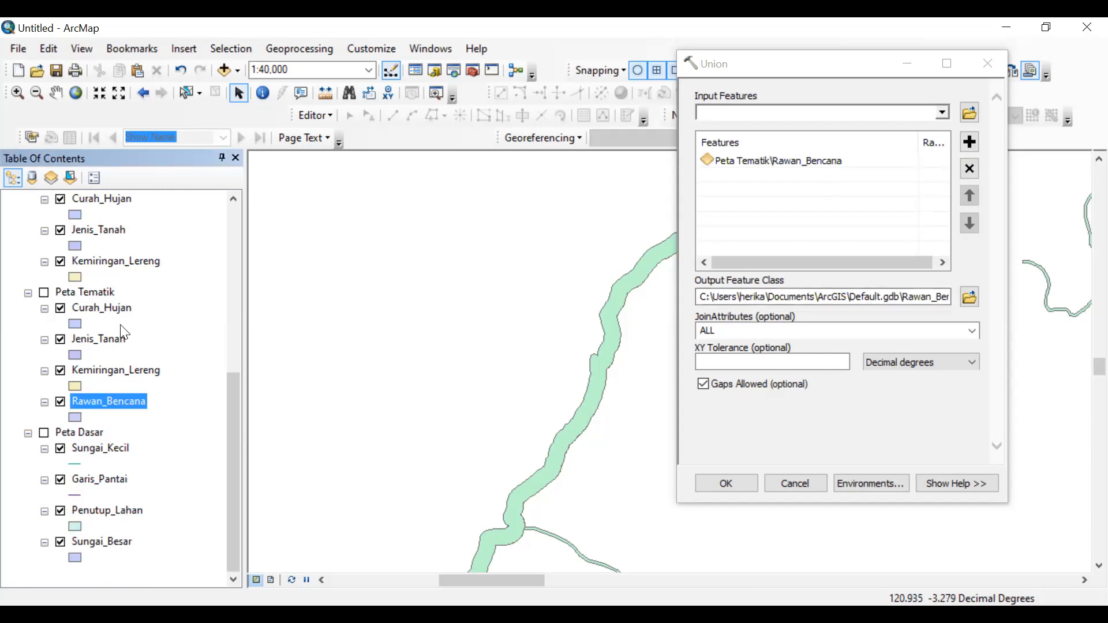
pyautogui.scroll(7, 126, 254)
pyautogui.moveTo(121, 214); pyautogui.dragTo(831, 170)
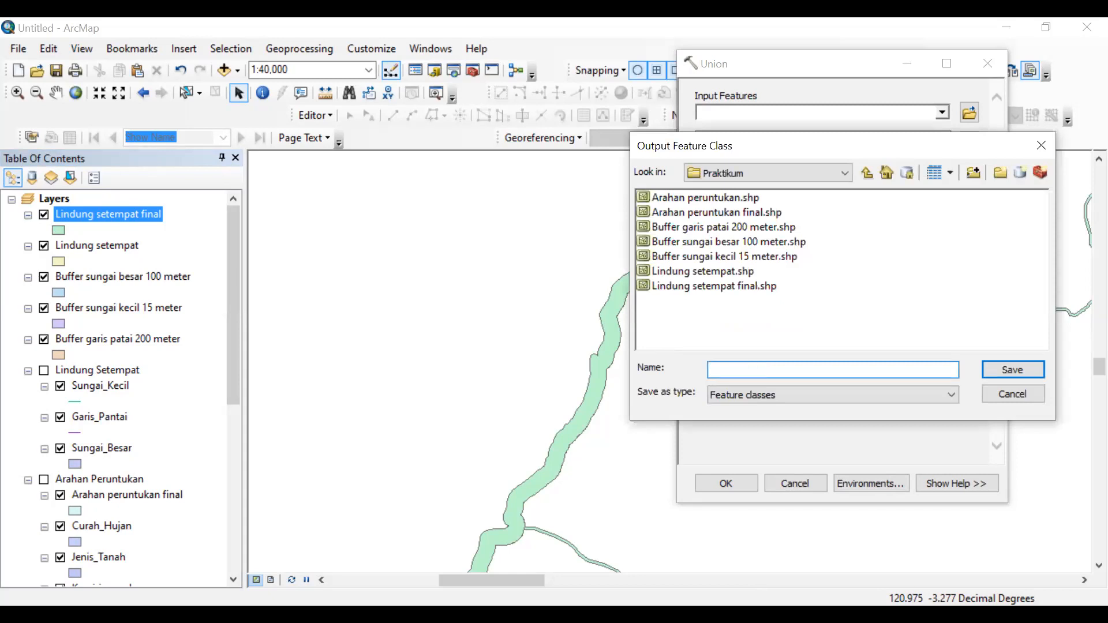
# Name the Union output "Arahan lindung" in the Praktikum folder and run the tool.
pyautogui.write('Arahan lindung')
pyautogui.click(1025, 377)
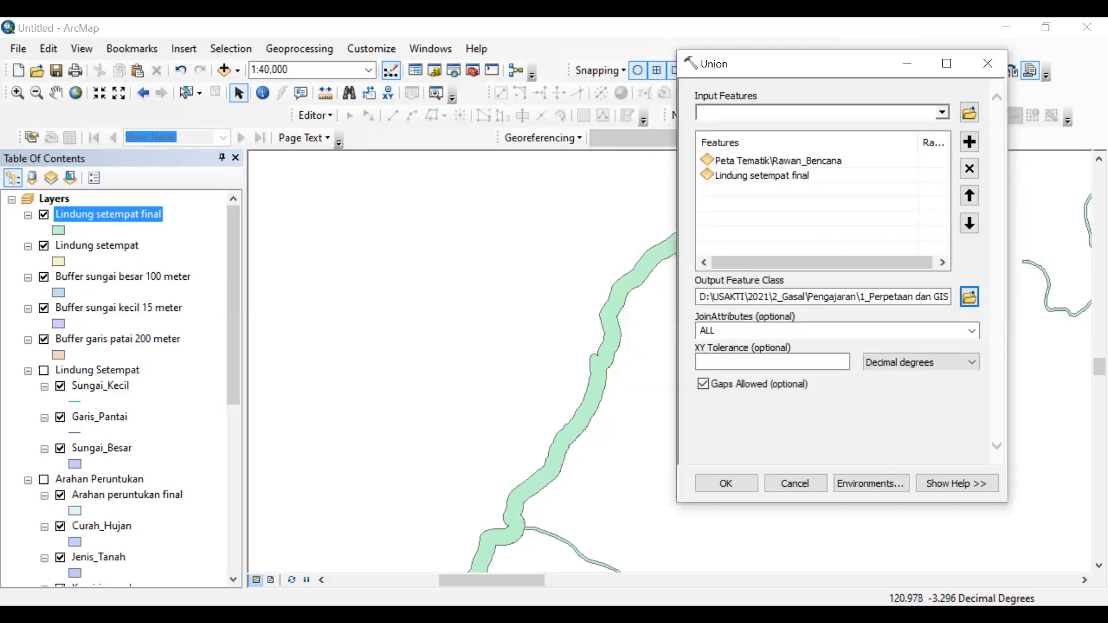
pyautogui.click(732, 515)
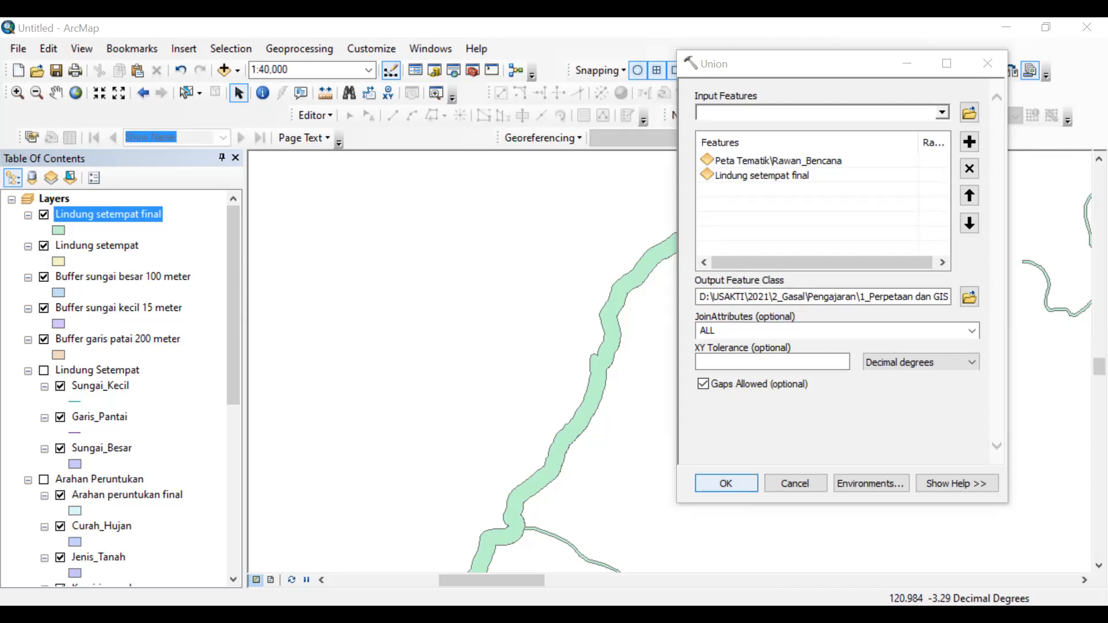
pyautogui.click(726, 483)
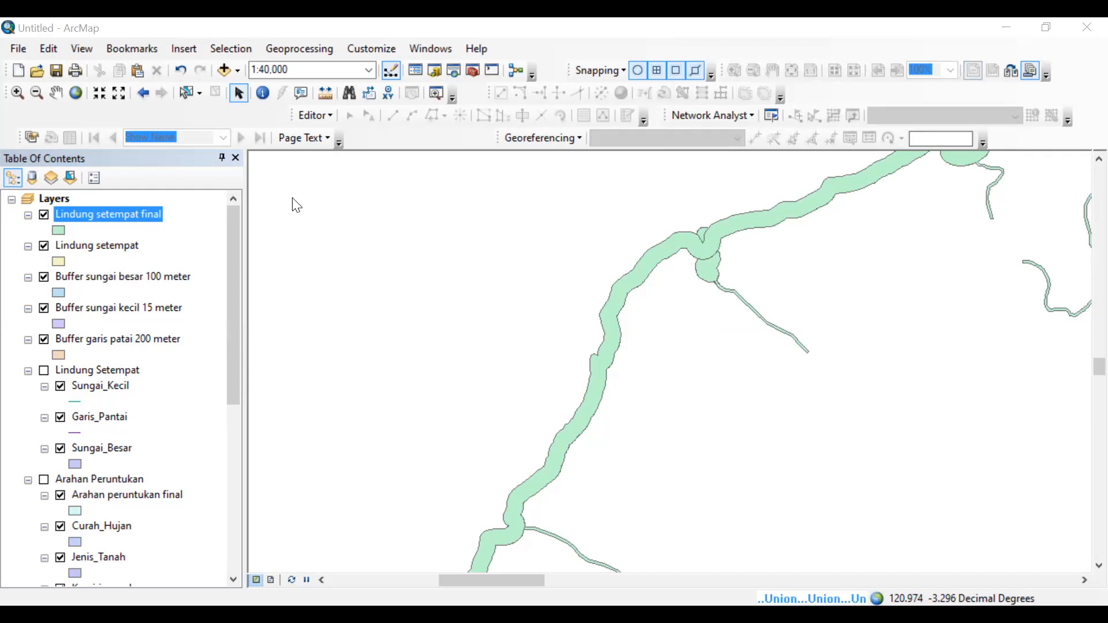
# Add a text field "Arh_Lindung" with length 200 to the Arahan lindung attribute table, accepting the shortened name "Arh_Lindun".
pyautogui.click(298, 179)
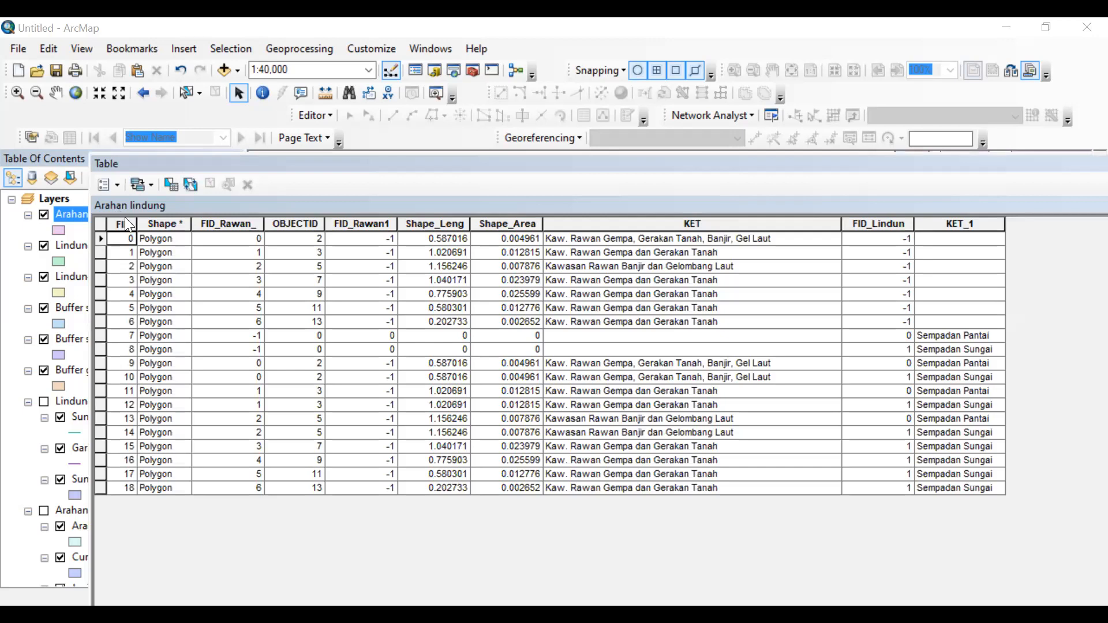
pyautogui.click(107, 184)
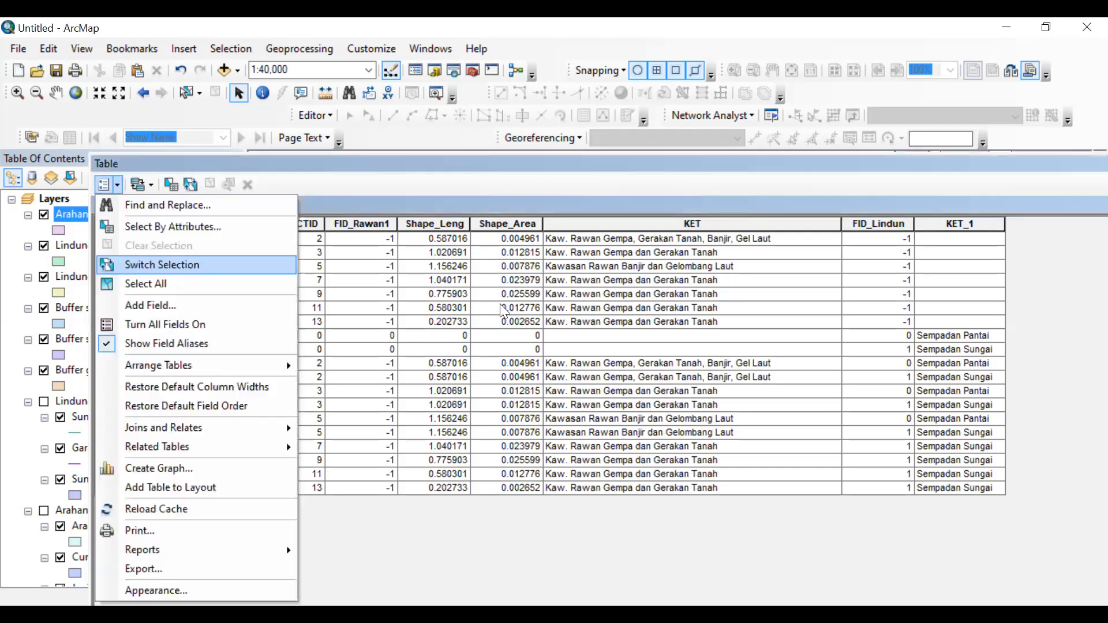
pyautogui.click(151, 306)
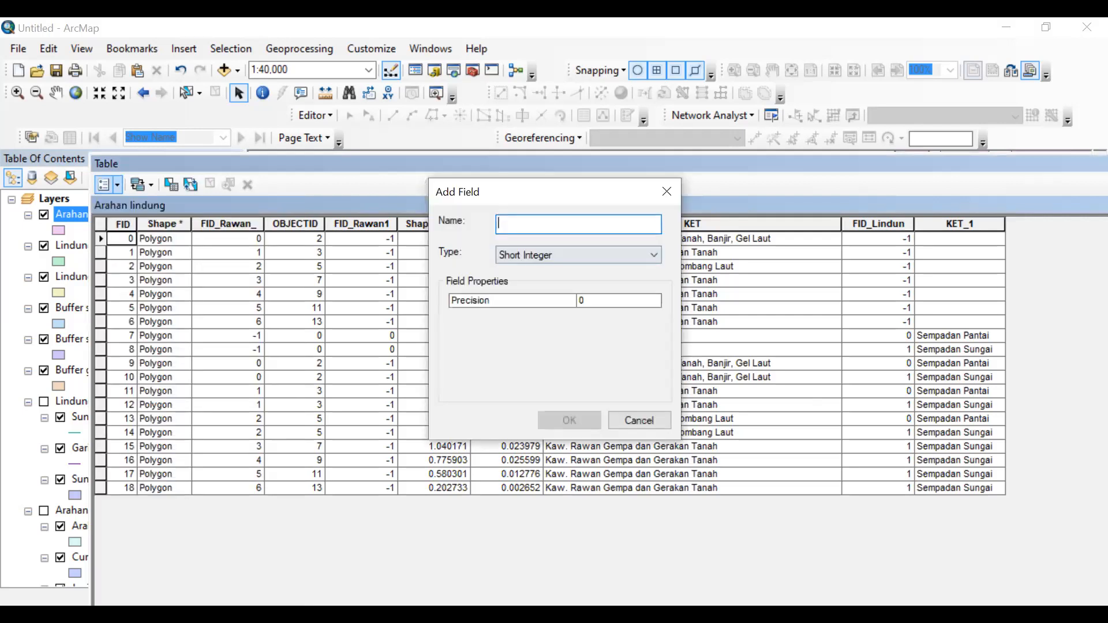
pyautogui.write('Arh')
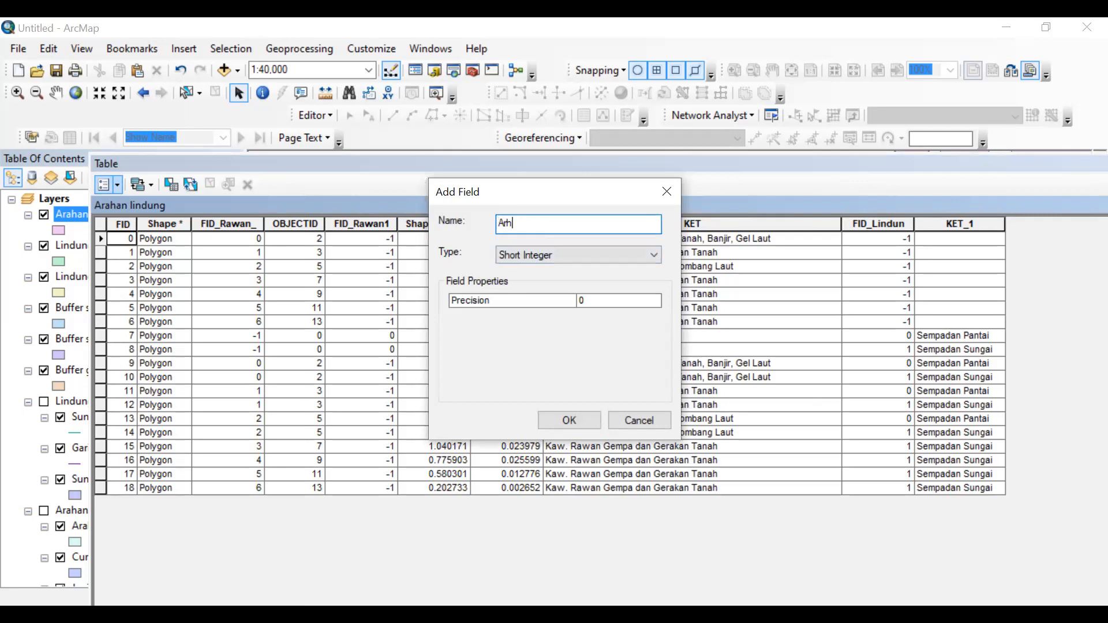
pyautogui.write('_Lindung')
pyautogui.click(570, 254)
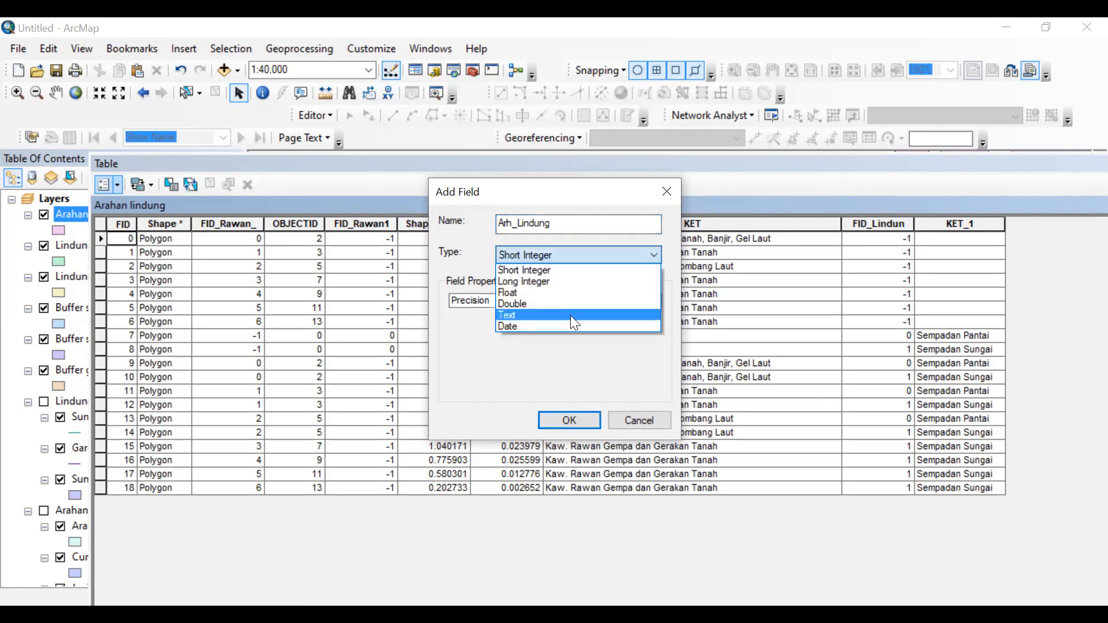
pyautogui.click(569, 317)
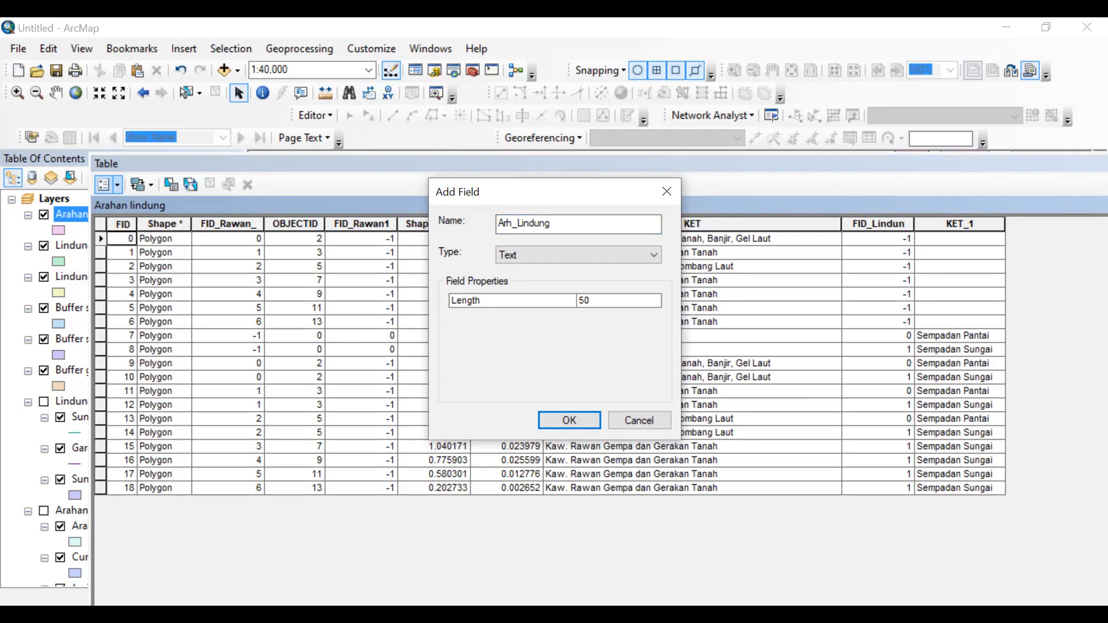
pyautogui.doubleClick(586, 297)
pyautogui.write('200')
pyautogui.click(556, 424)
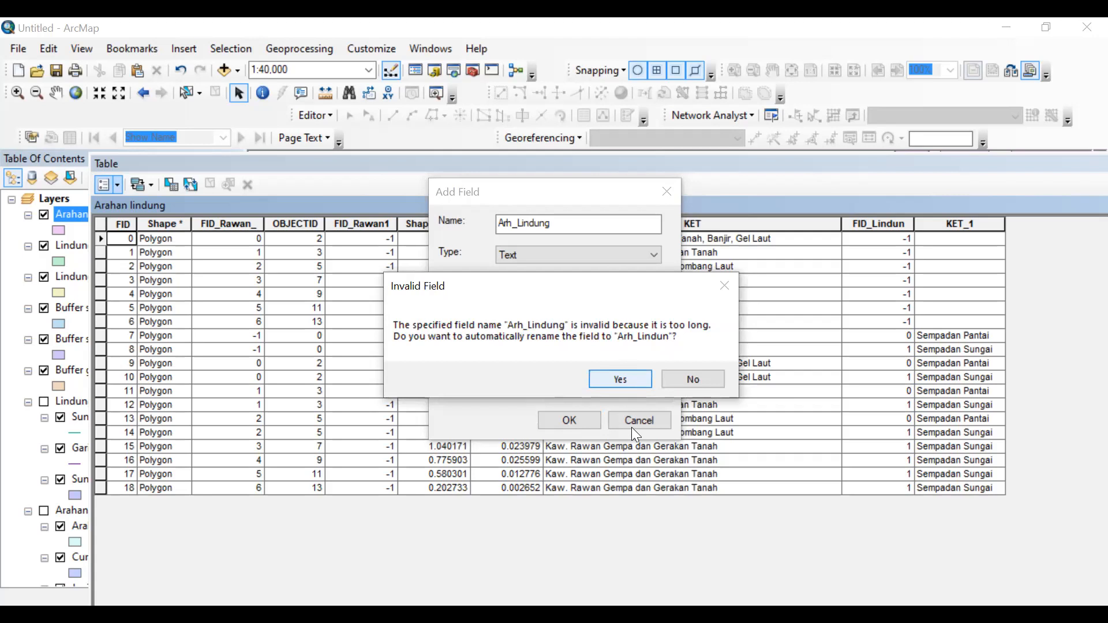
pyautogui.press('Return')
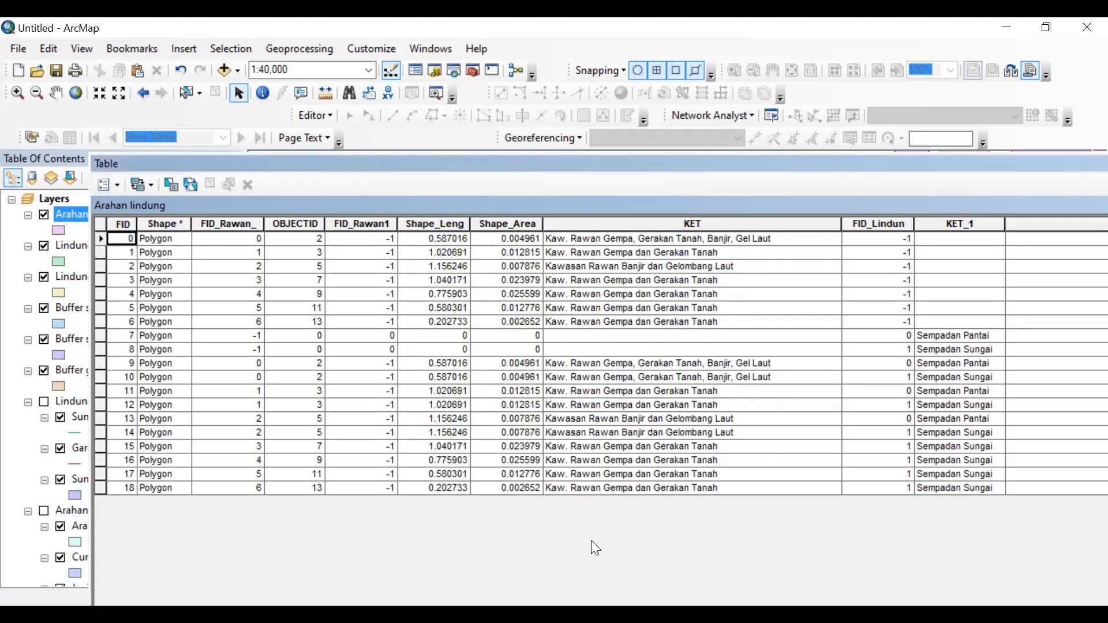
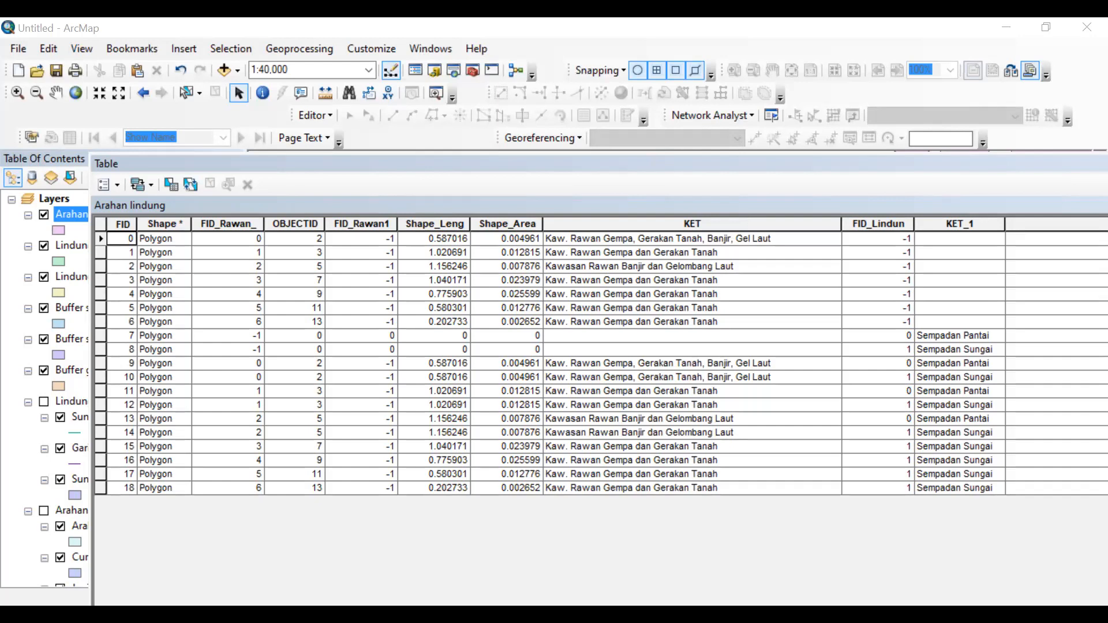
# Sort the Arahan lindung table by KET and use the Field Calculator to fill Arh_Lindun with [KET].
pyautogui.doubleClick(692, 224)
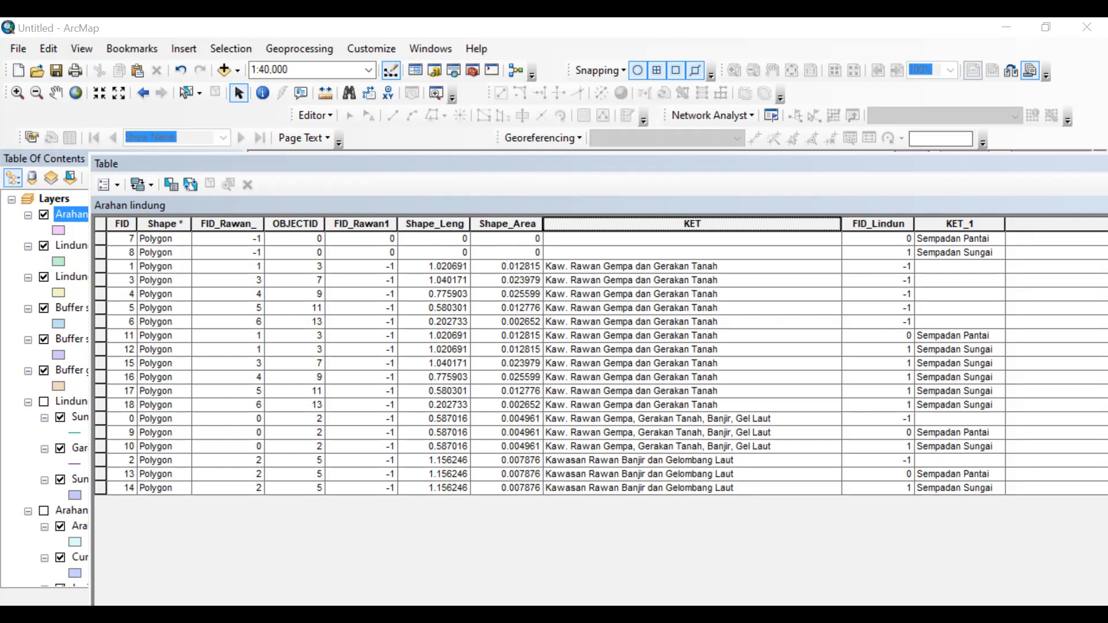
pyautogui.click(670, 182)
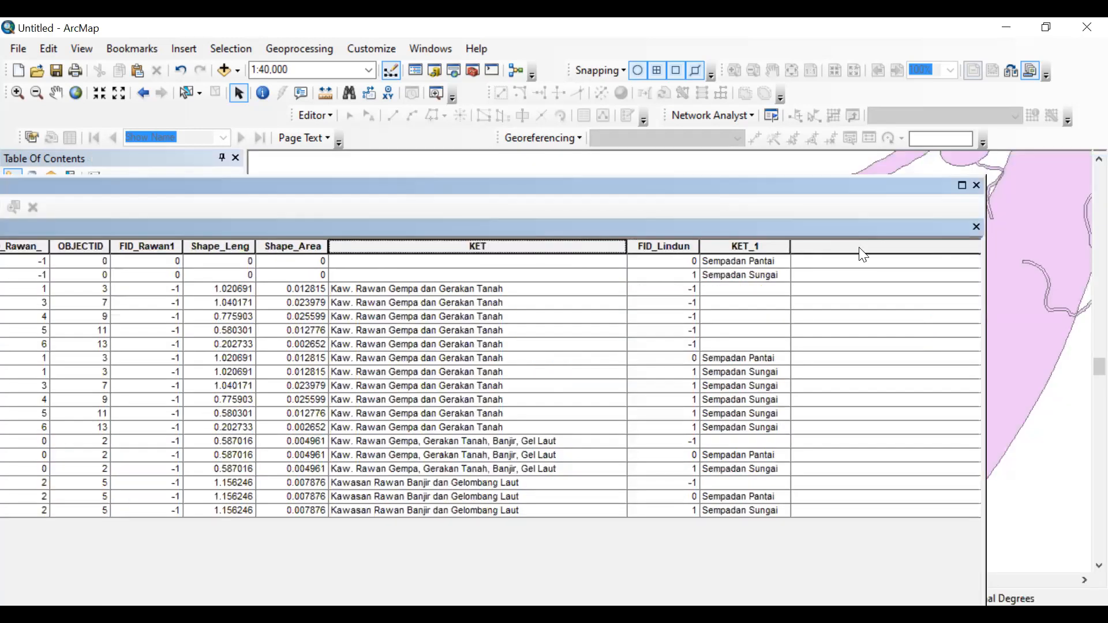
pyautogui.click(859, 247)
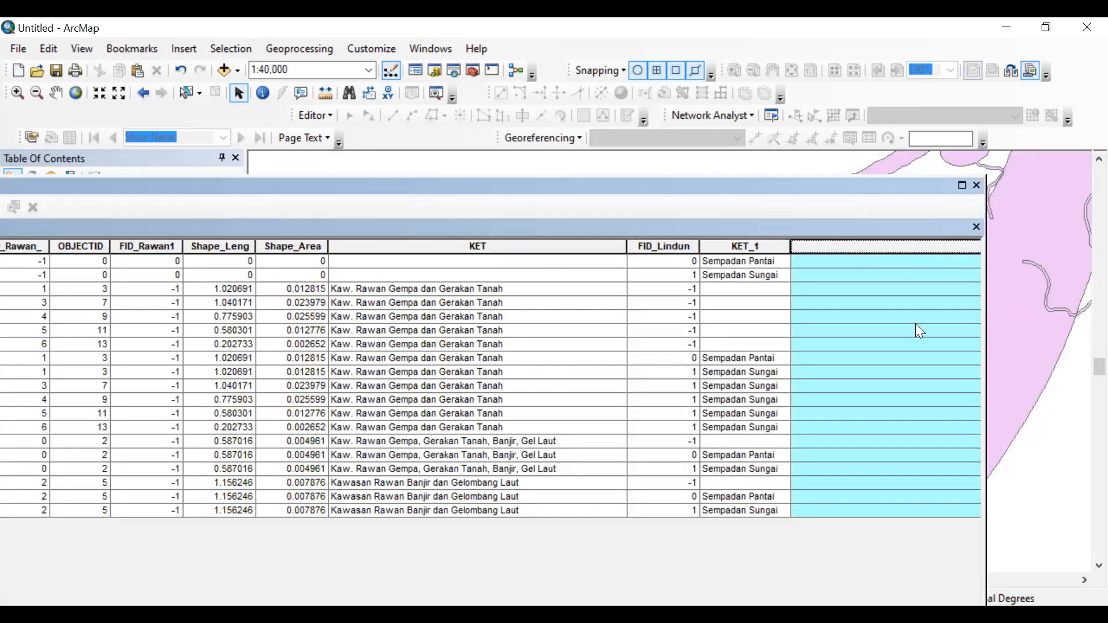
pyautogui.rightClick(860, 248)
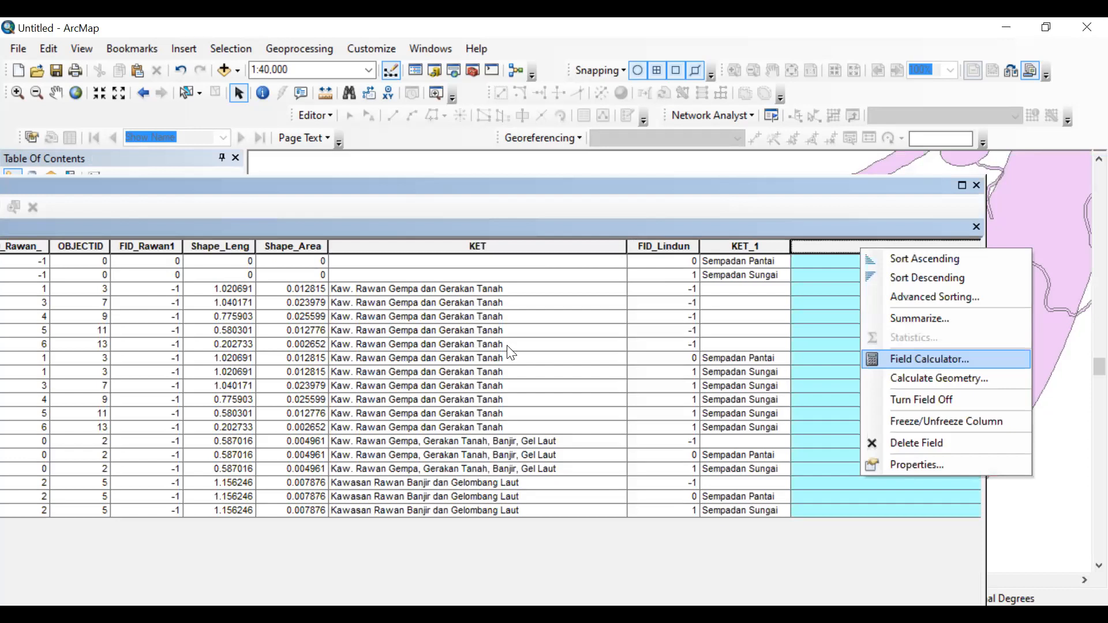
pyautogui.press('Return')
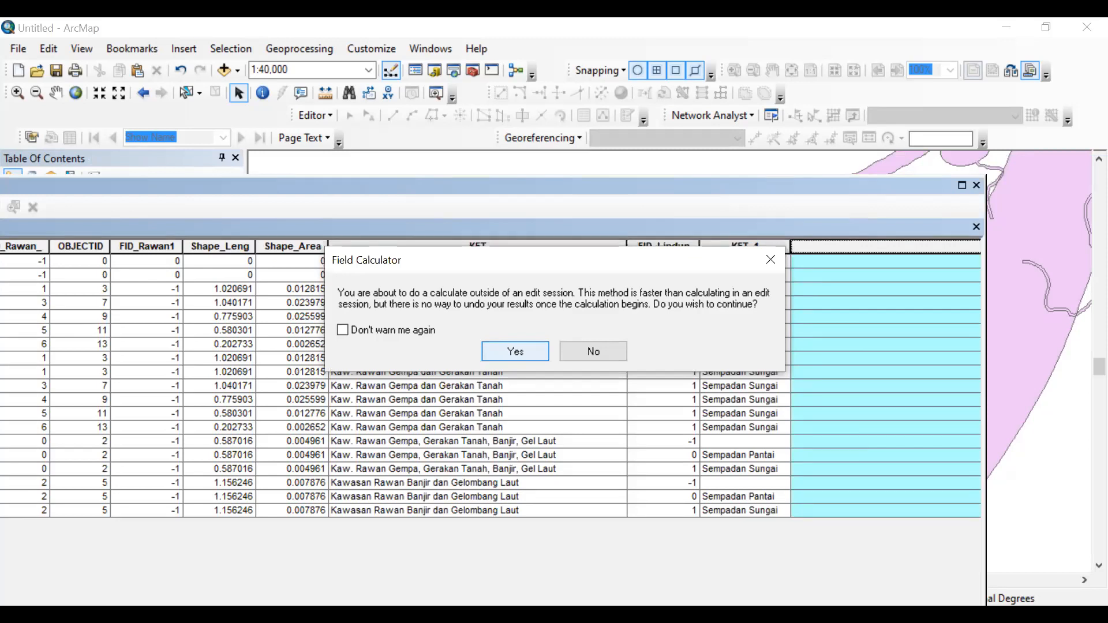
pyautogui.press('Return')
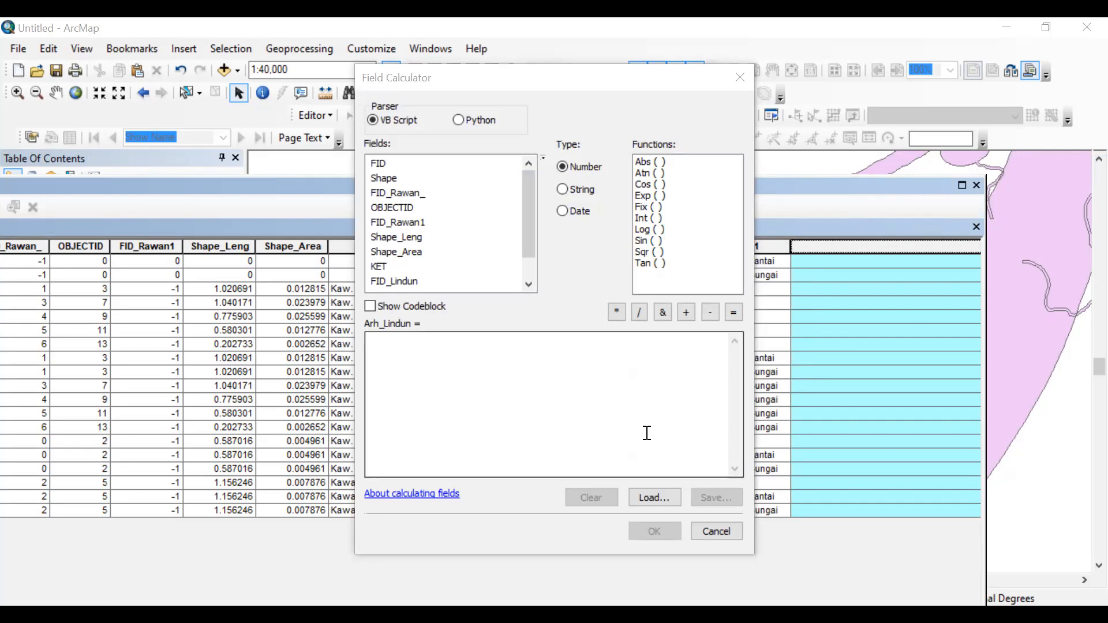
pyautogui.doubleClick(390, 268)
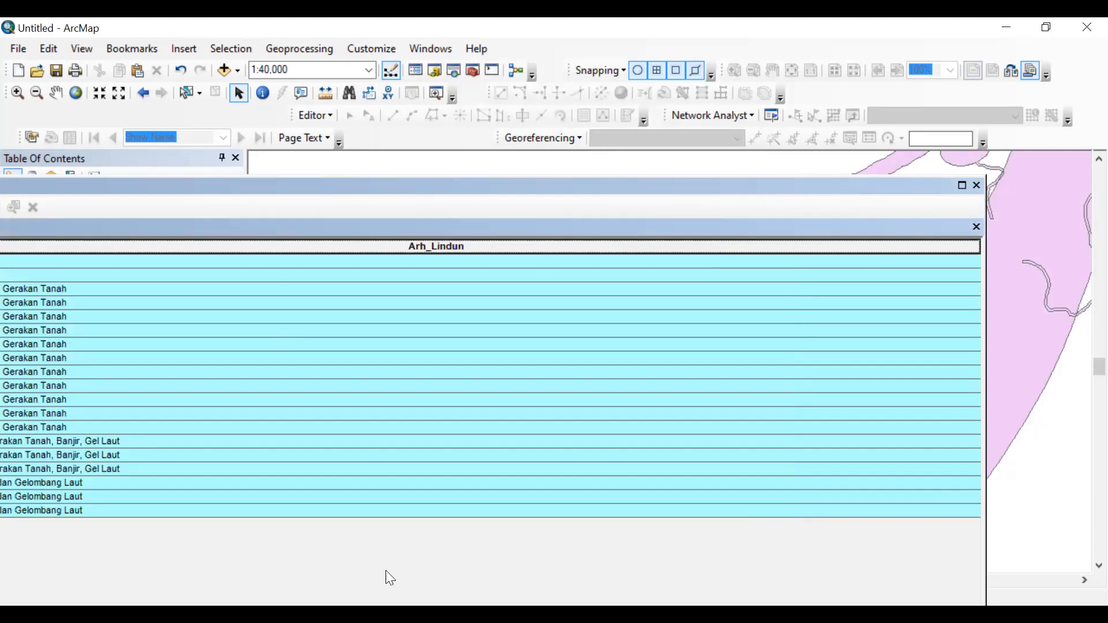
# Select the two records with an empty KET, calculate their Arh_Lindun values from KET_1, and close the table.
pyautogui.moveTo(840, 172); pyautogui.dragTo(841, 179)
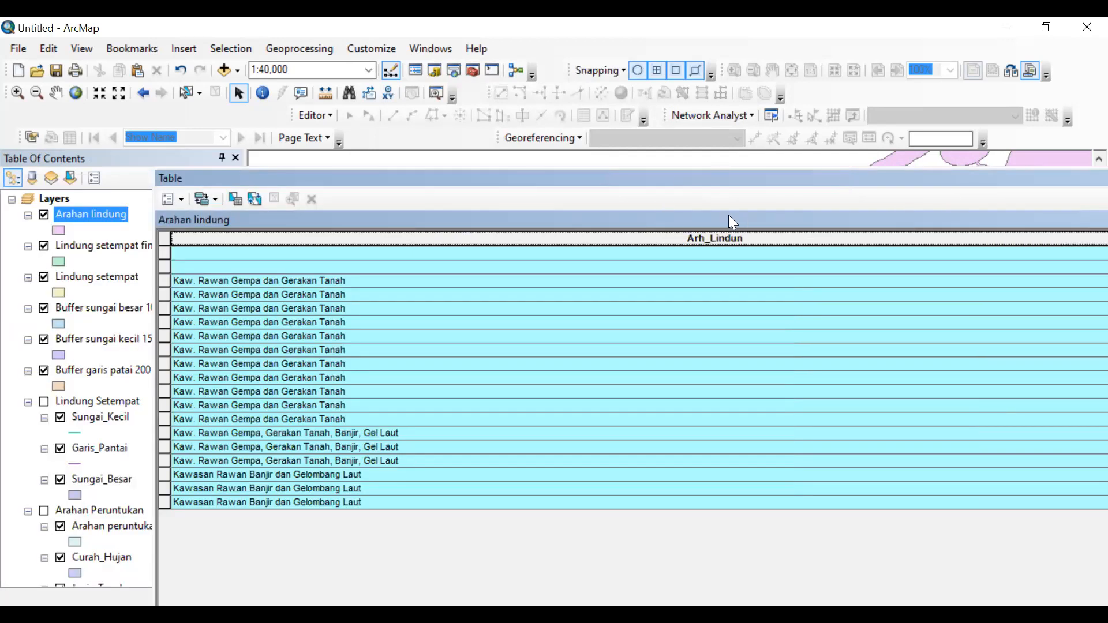
pyautogui.moveTo(753, 202); pyautogui.dragTo(730, 209)
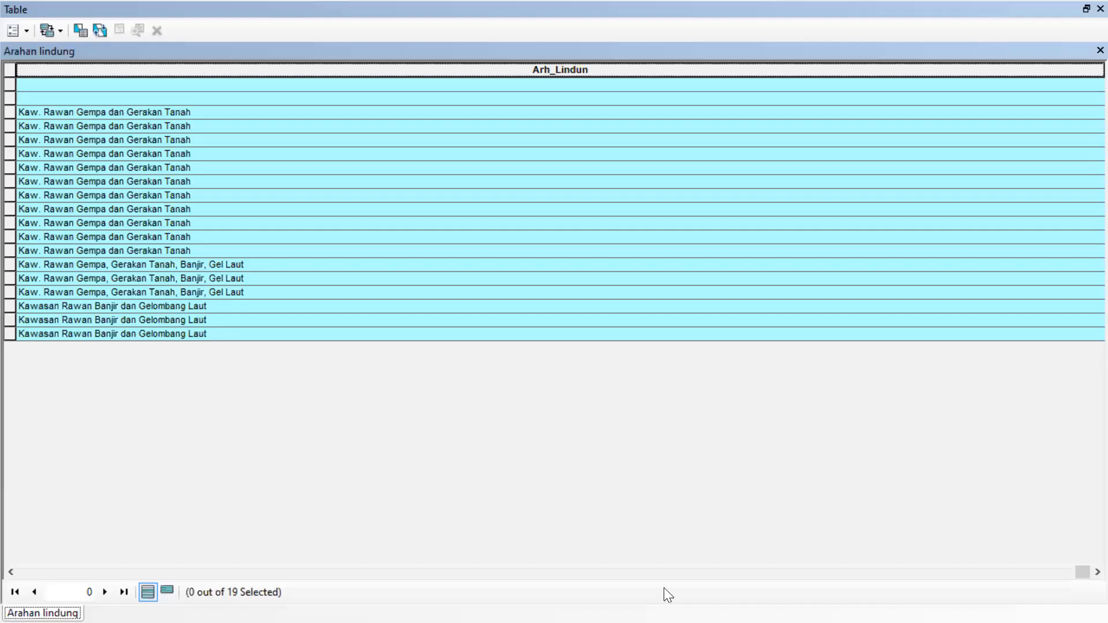
pyautogui.hscroll(-10, 366, 592)
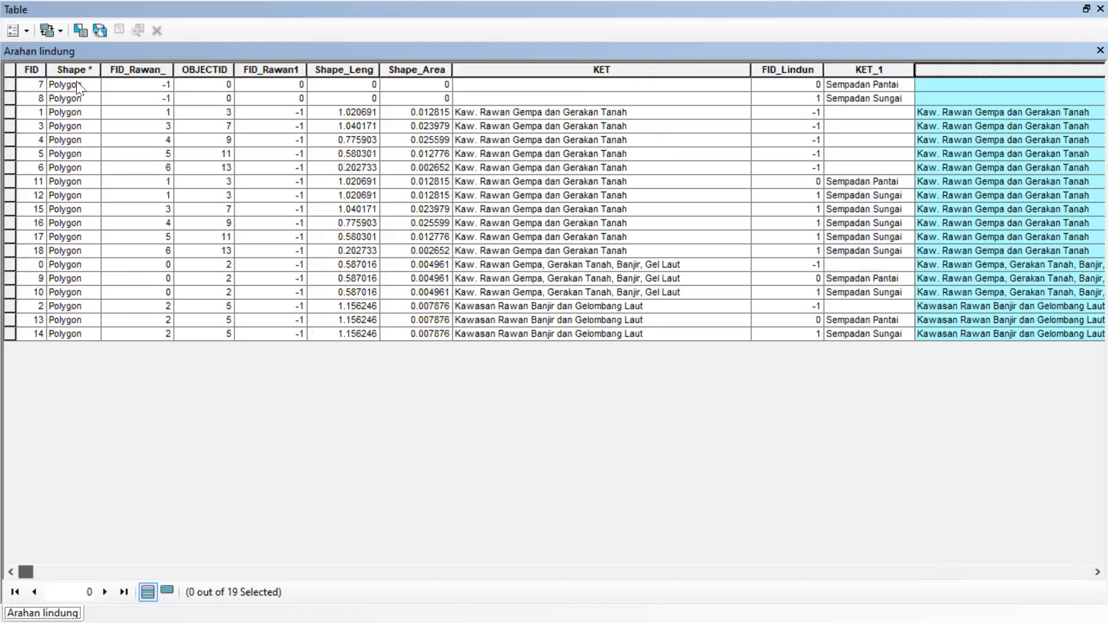
pyautogui.click(10, 85)
pyautogui.moveTo(8, 94); pyautogui.dragTo(10, 93)
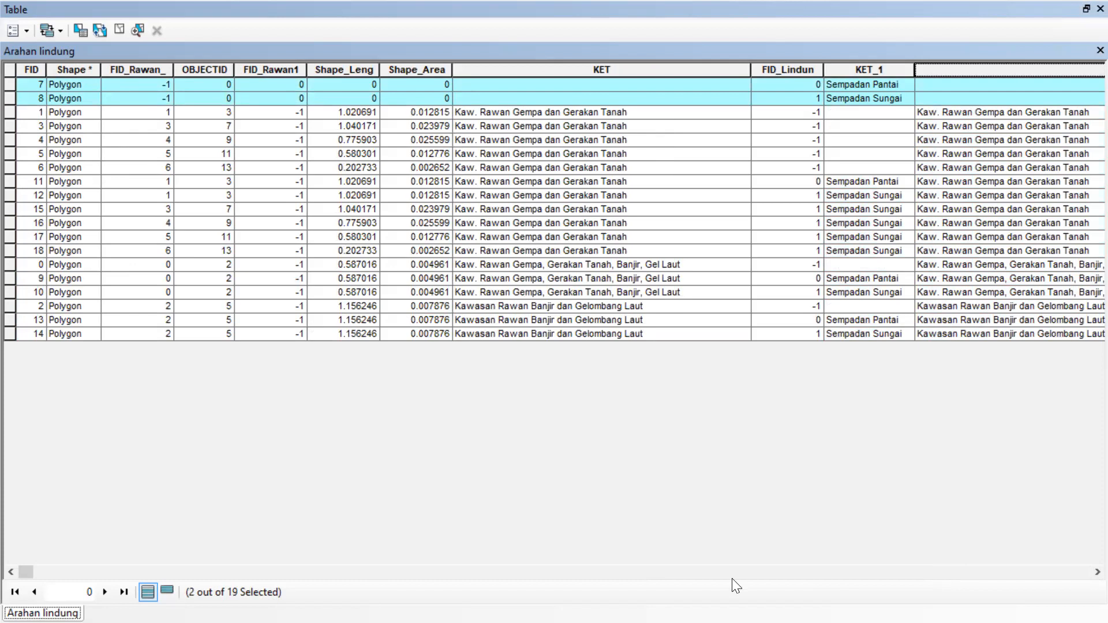
pyautogui.rightClick(1033, 66)
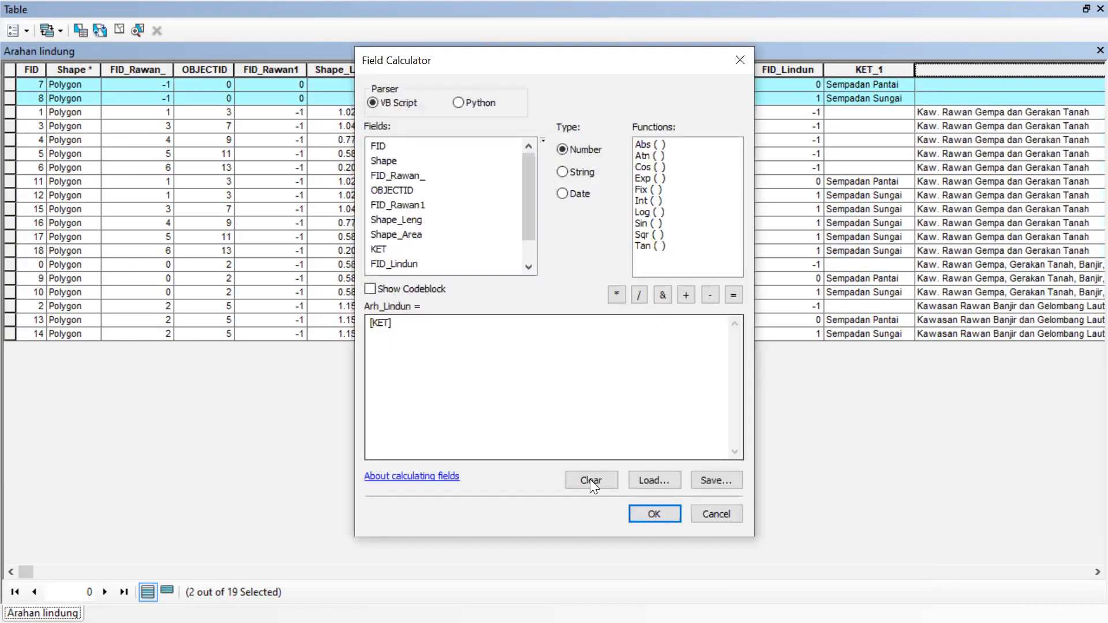
pyautogui.click(577, 479)
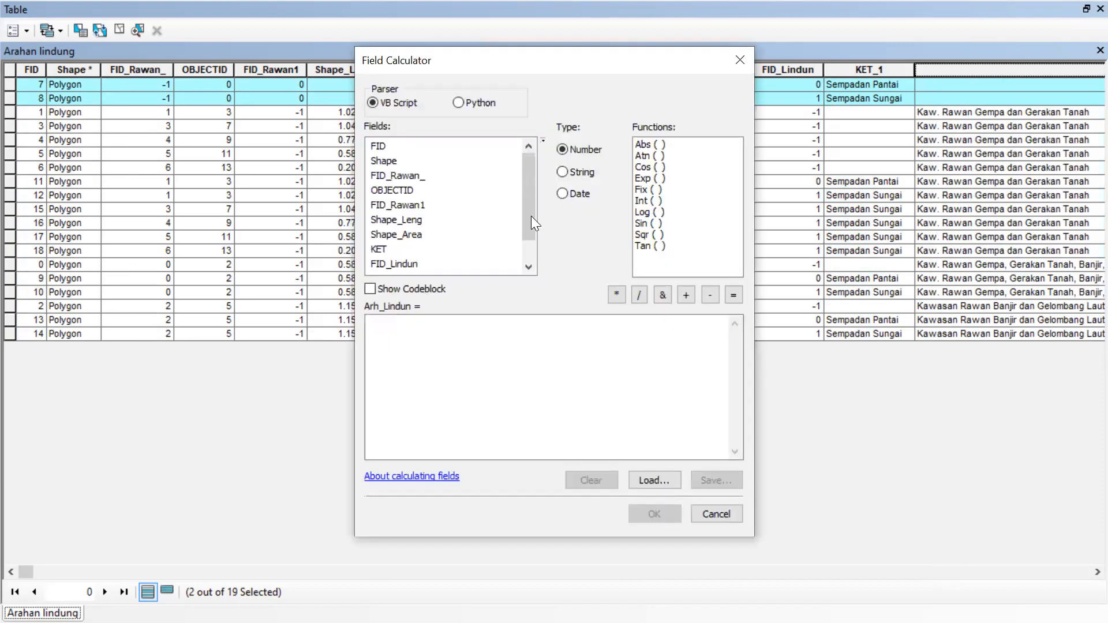
pyautogui.scroll(-1, 385, 248)
pyautogui.doubleClick(384, 248)
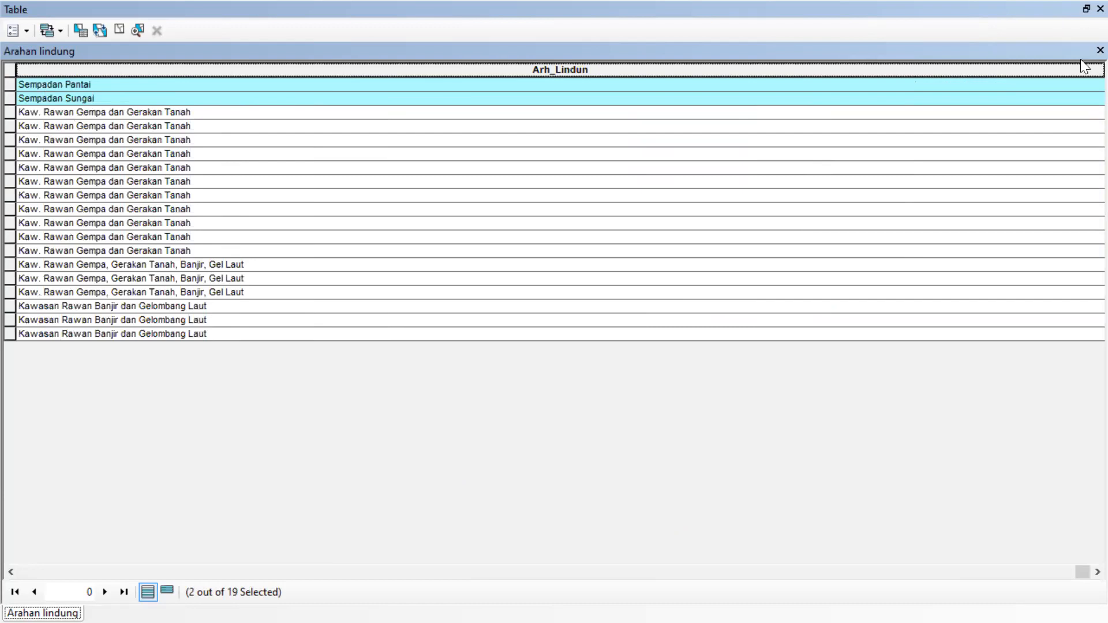
pyautogui.click(1095, 51)
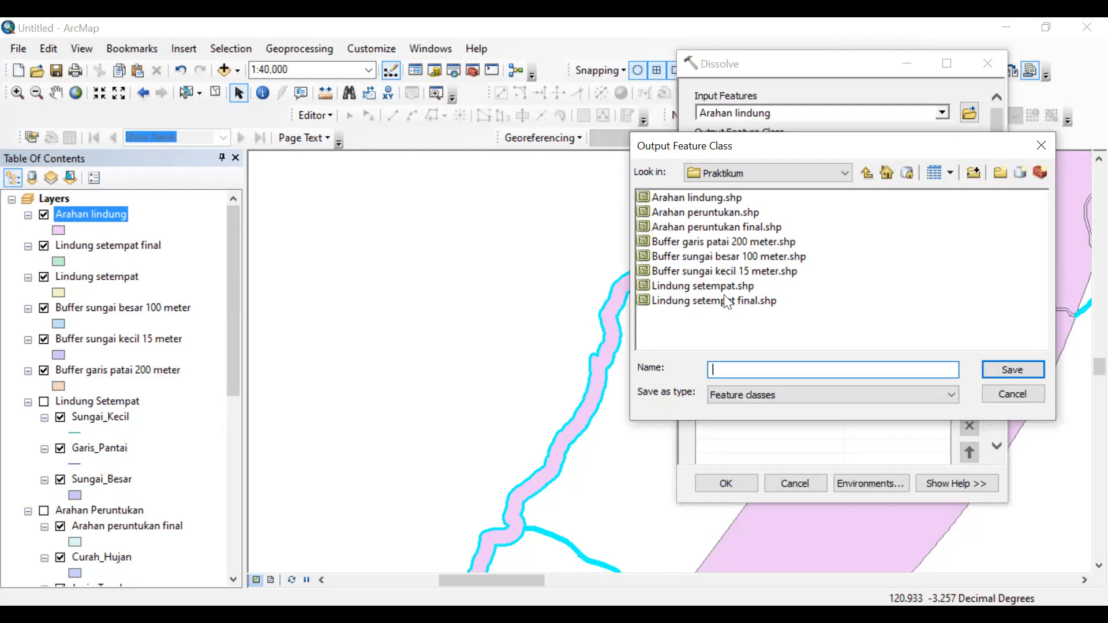
# Set the Dissolve output for Arahan lindung to "Arahan lindung final.shp" in the Praktikum folder.
pyautogui.click(711, 201)
pyautogui.click(776, 370)
pyautogui.write('final.shp')
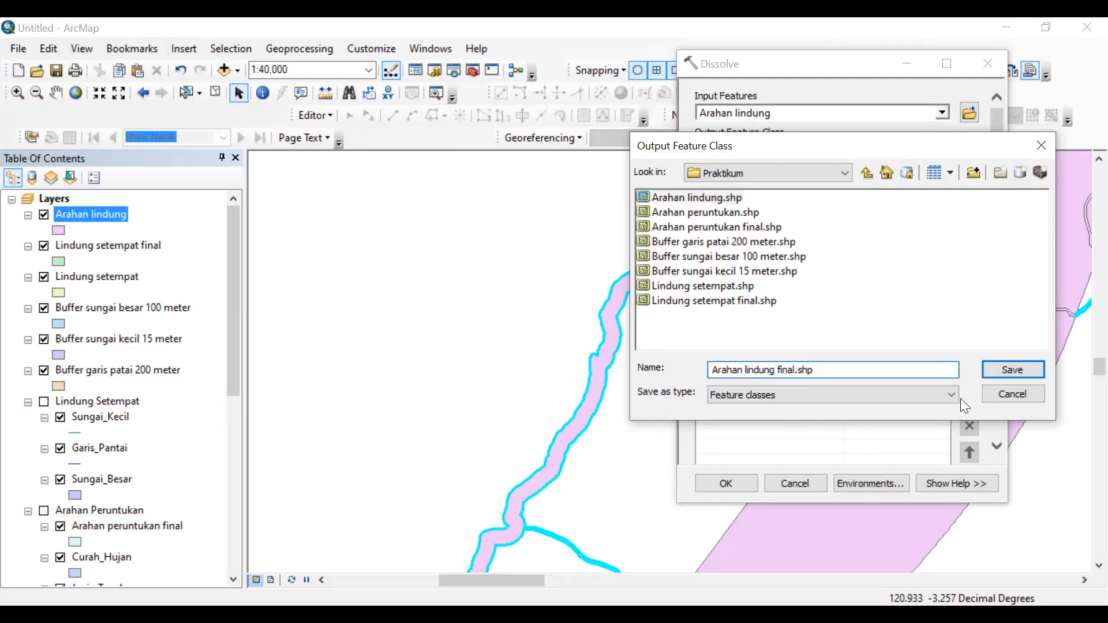
pyautogui.click(1013, 371)
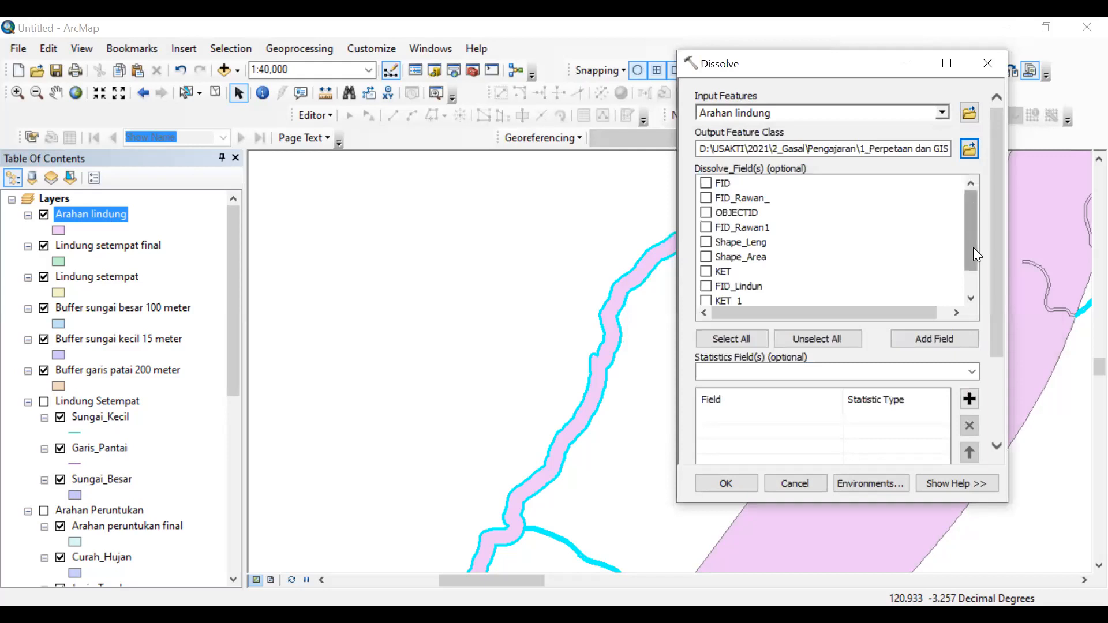
# Run Dissolve with Arh_Lindun as the dissolve field and open the attribute table of Arahan lindung final.
pyautogui.moveTo(973, 253); pyautogui.dragTo(973, 275)
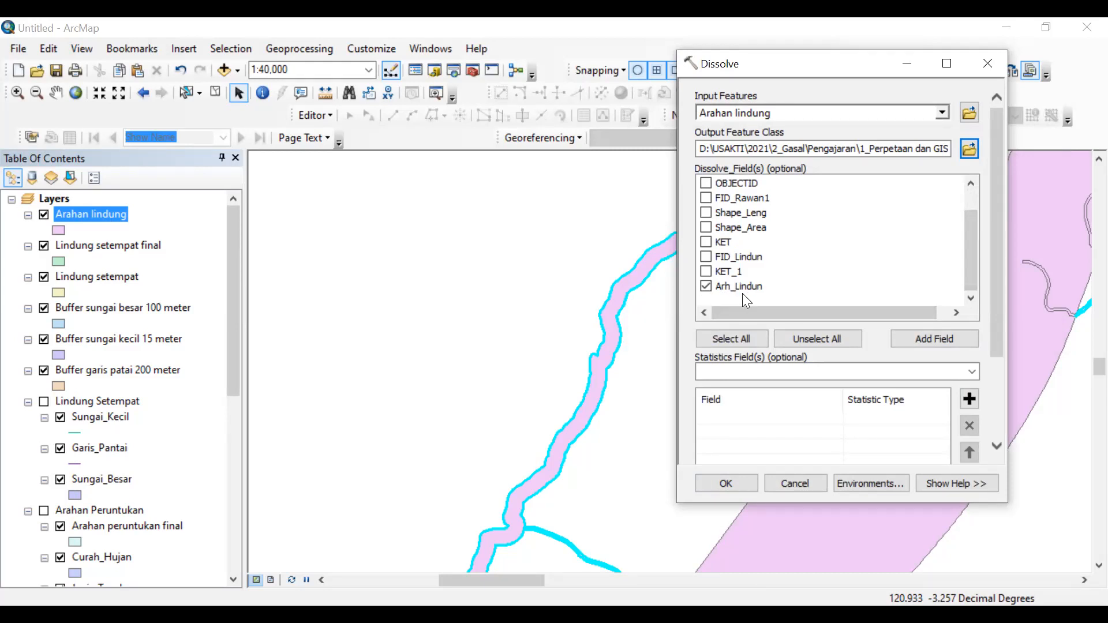
pyautogui.click(728, 484)
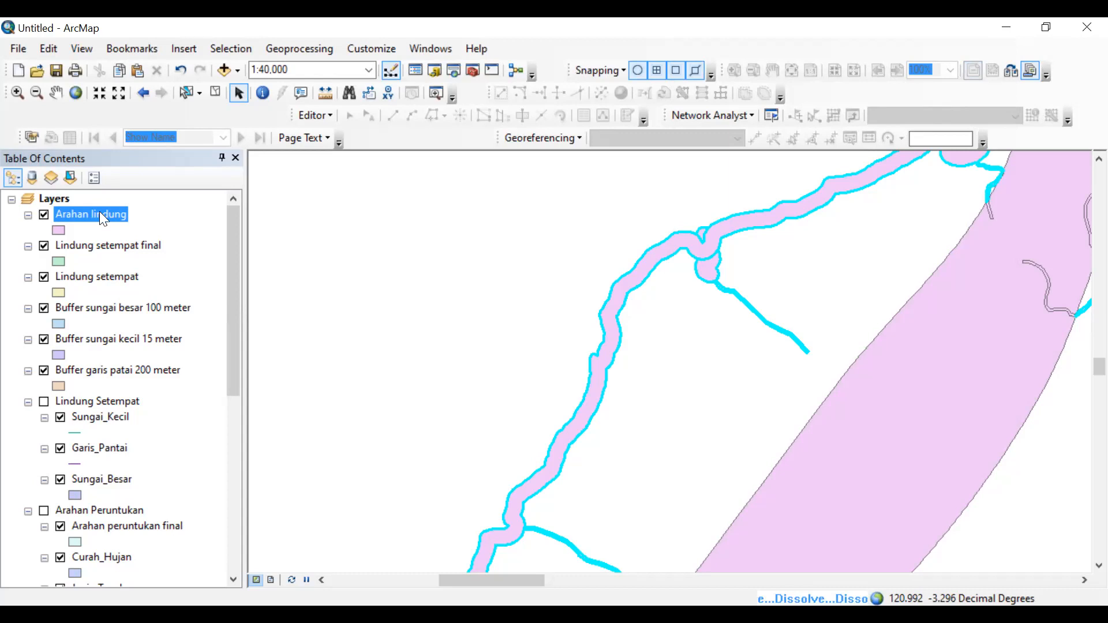
pyautogui.rightClick(127, 255)
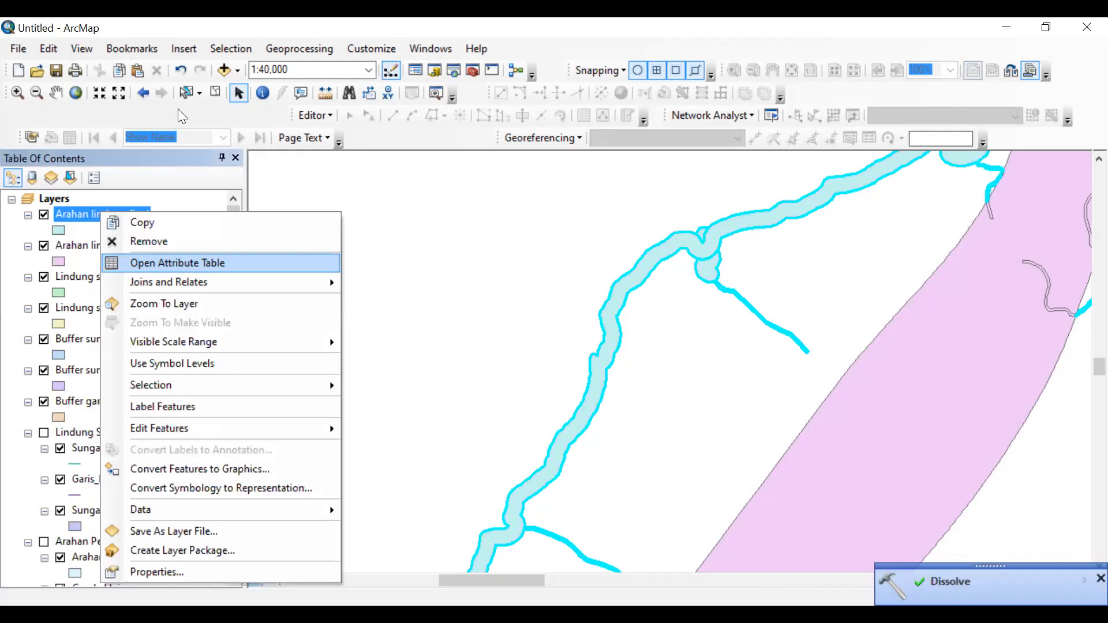
pyautogui.press('Return')
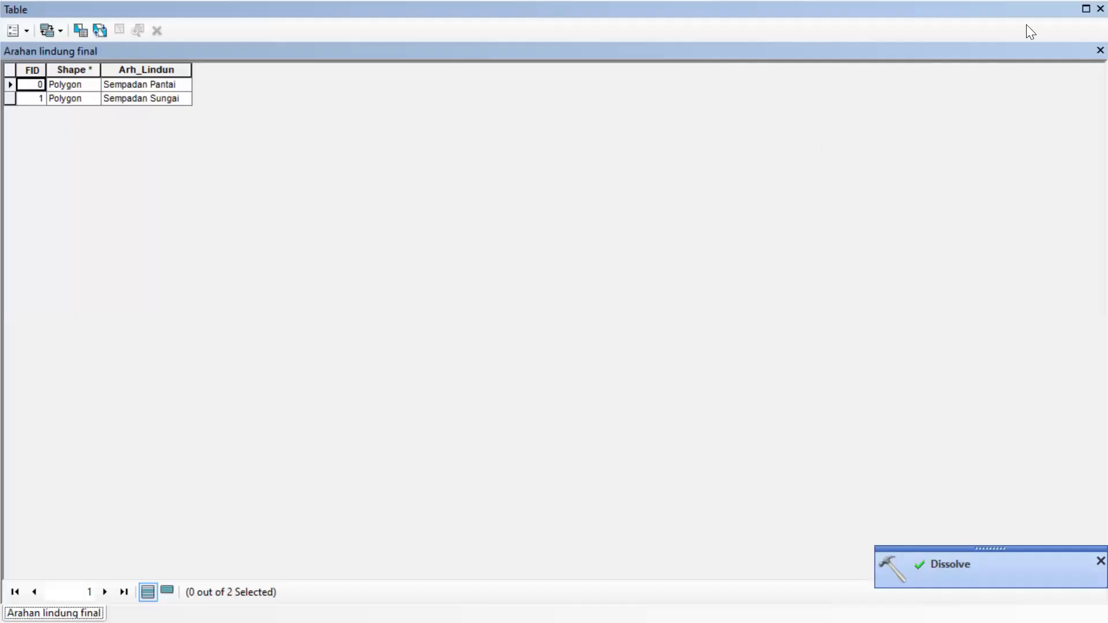